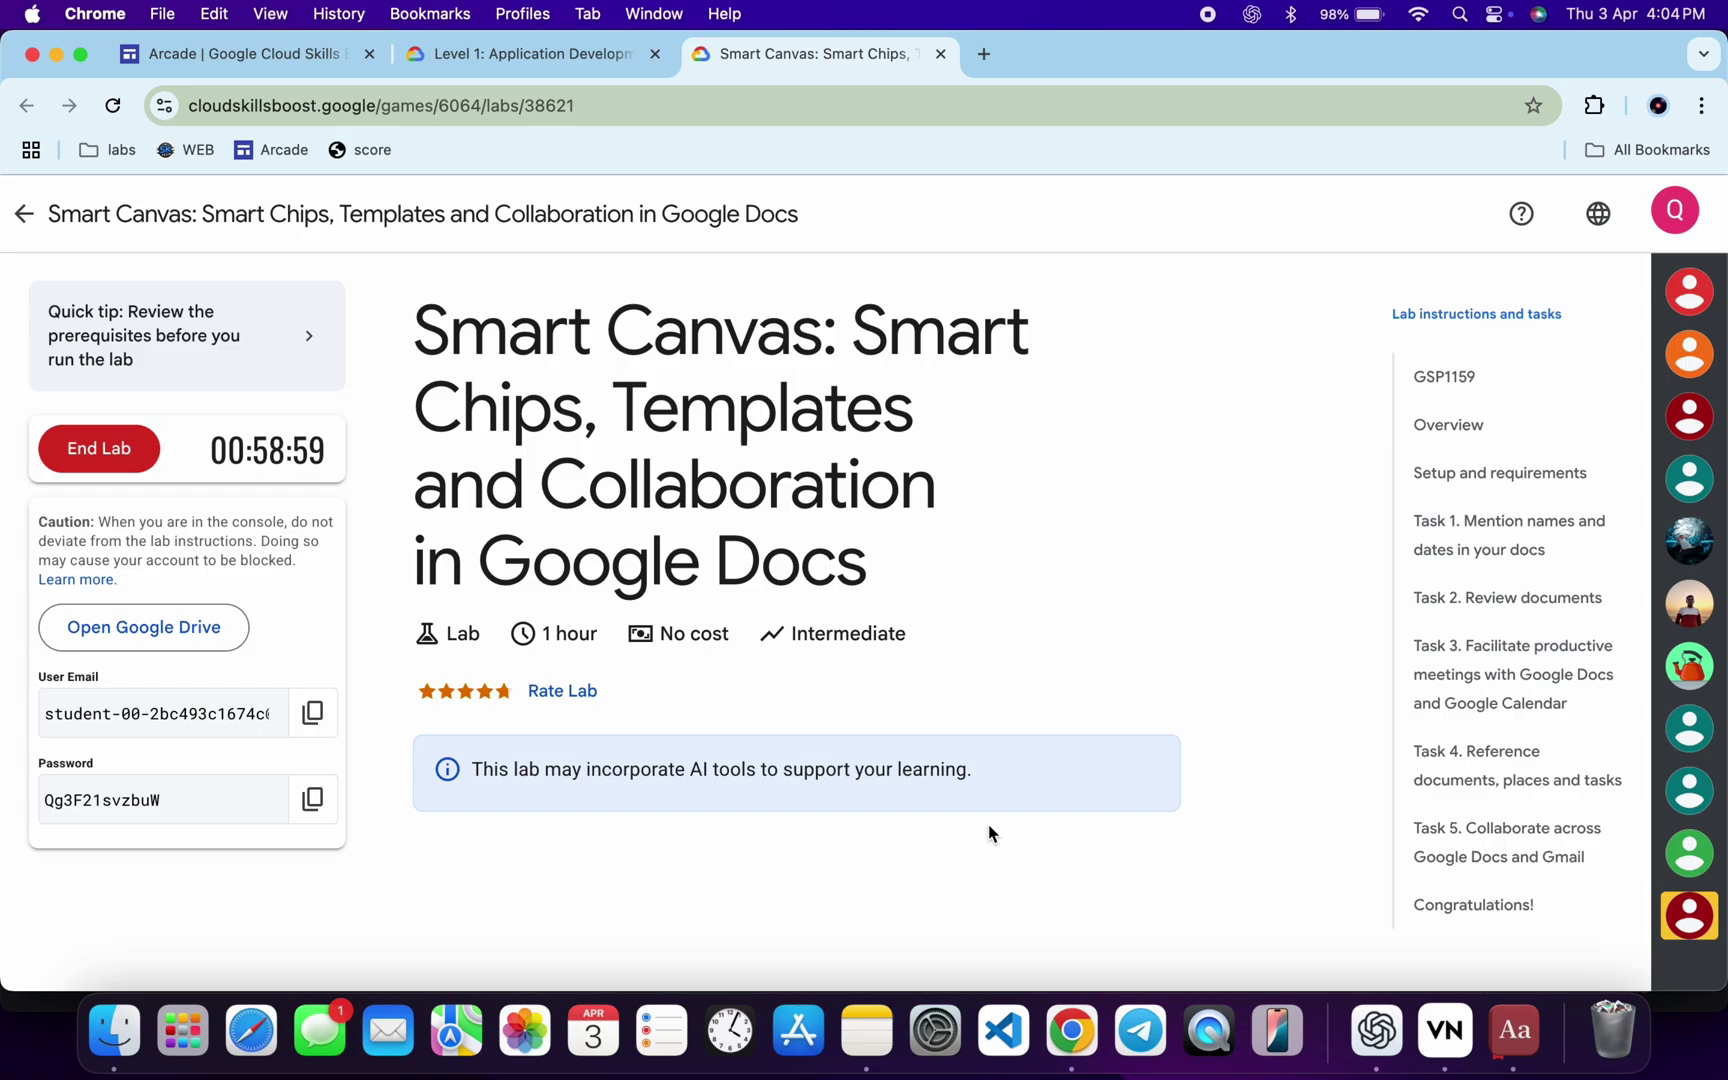
Switch over to the desktop showing the Google Drive window.
key("ctrl+Right")
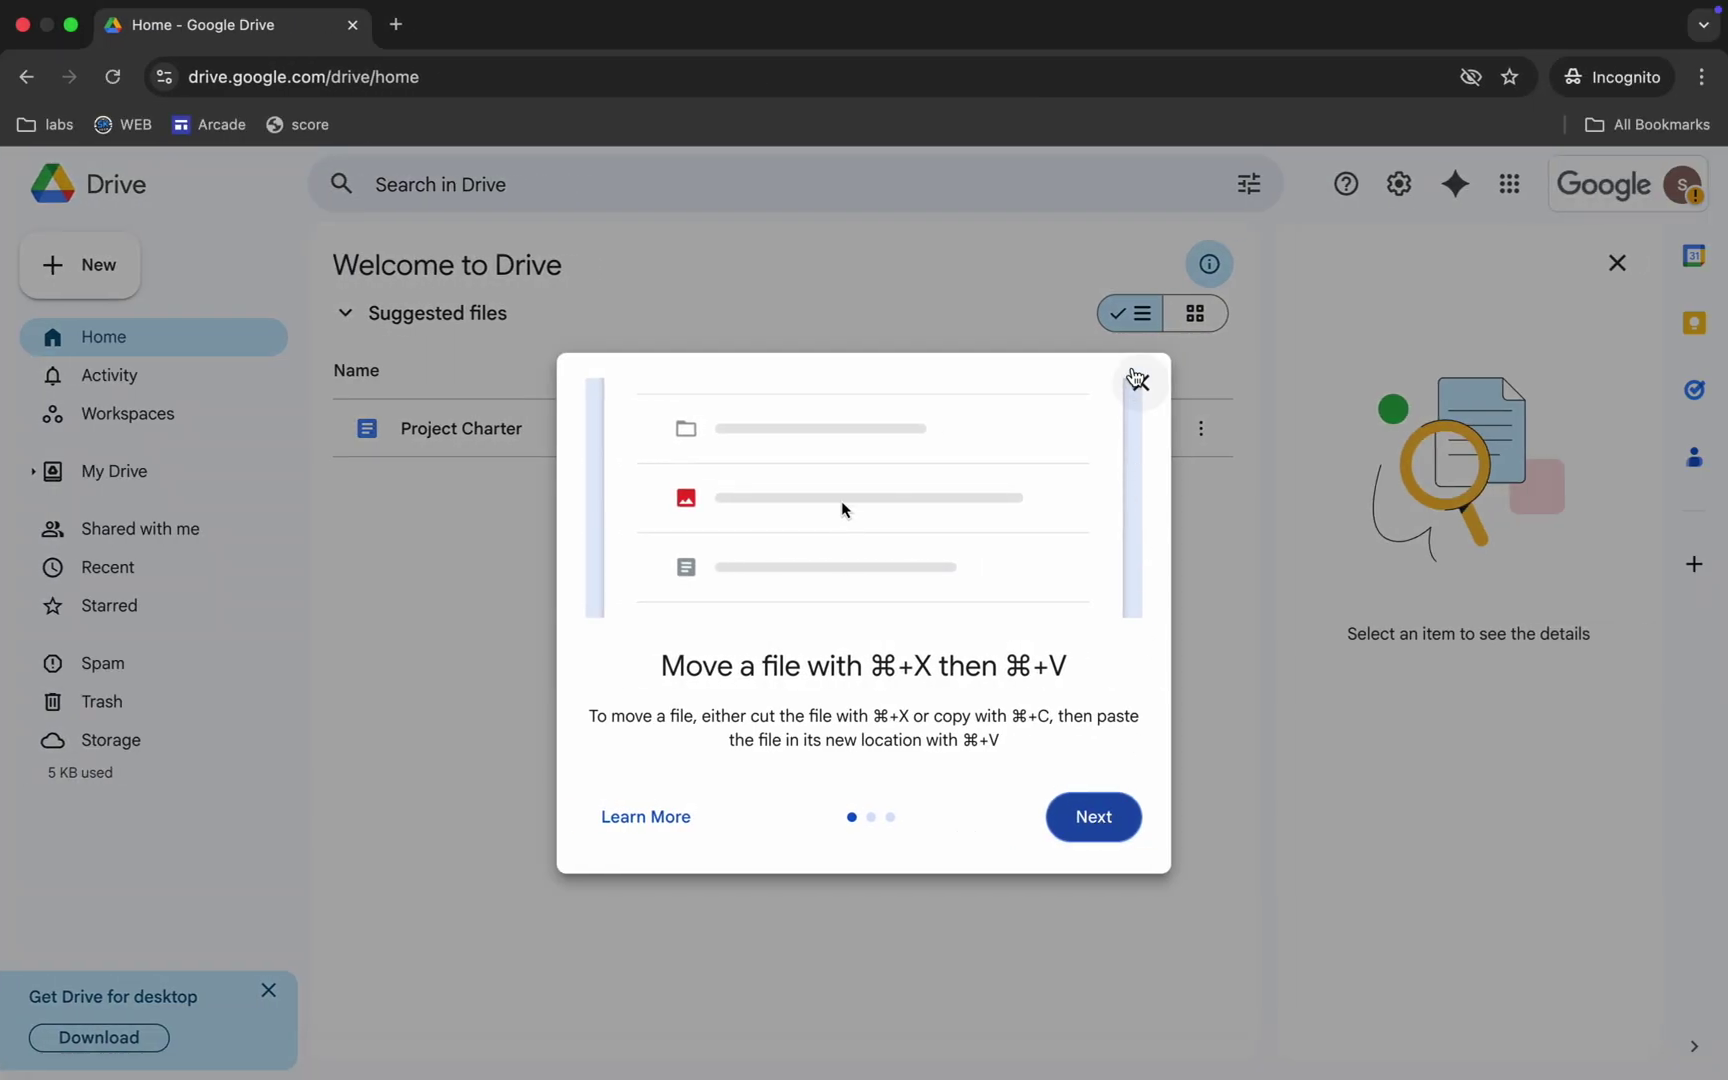
Open Project Charter from Drive and dismiss the welcome, security and document tabs popups.
left_click(1140, 382)
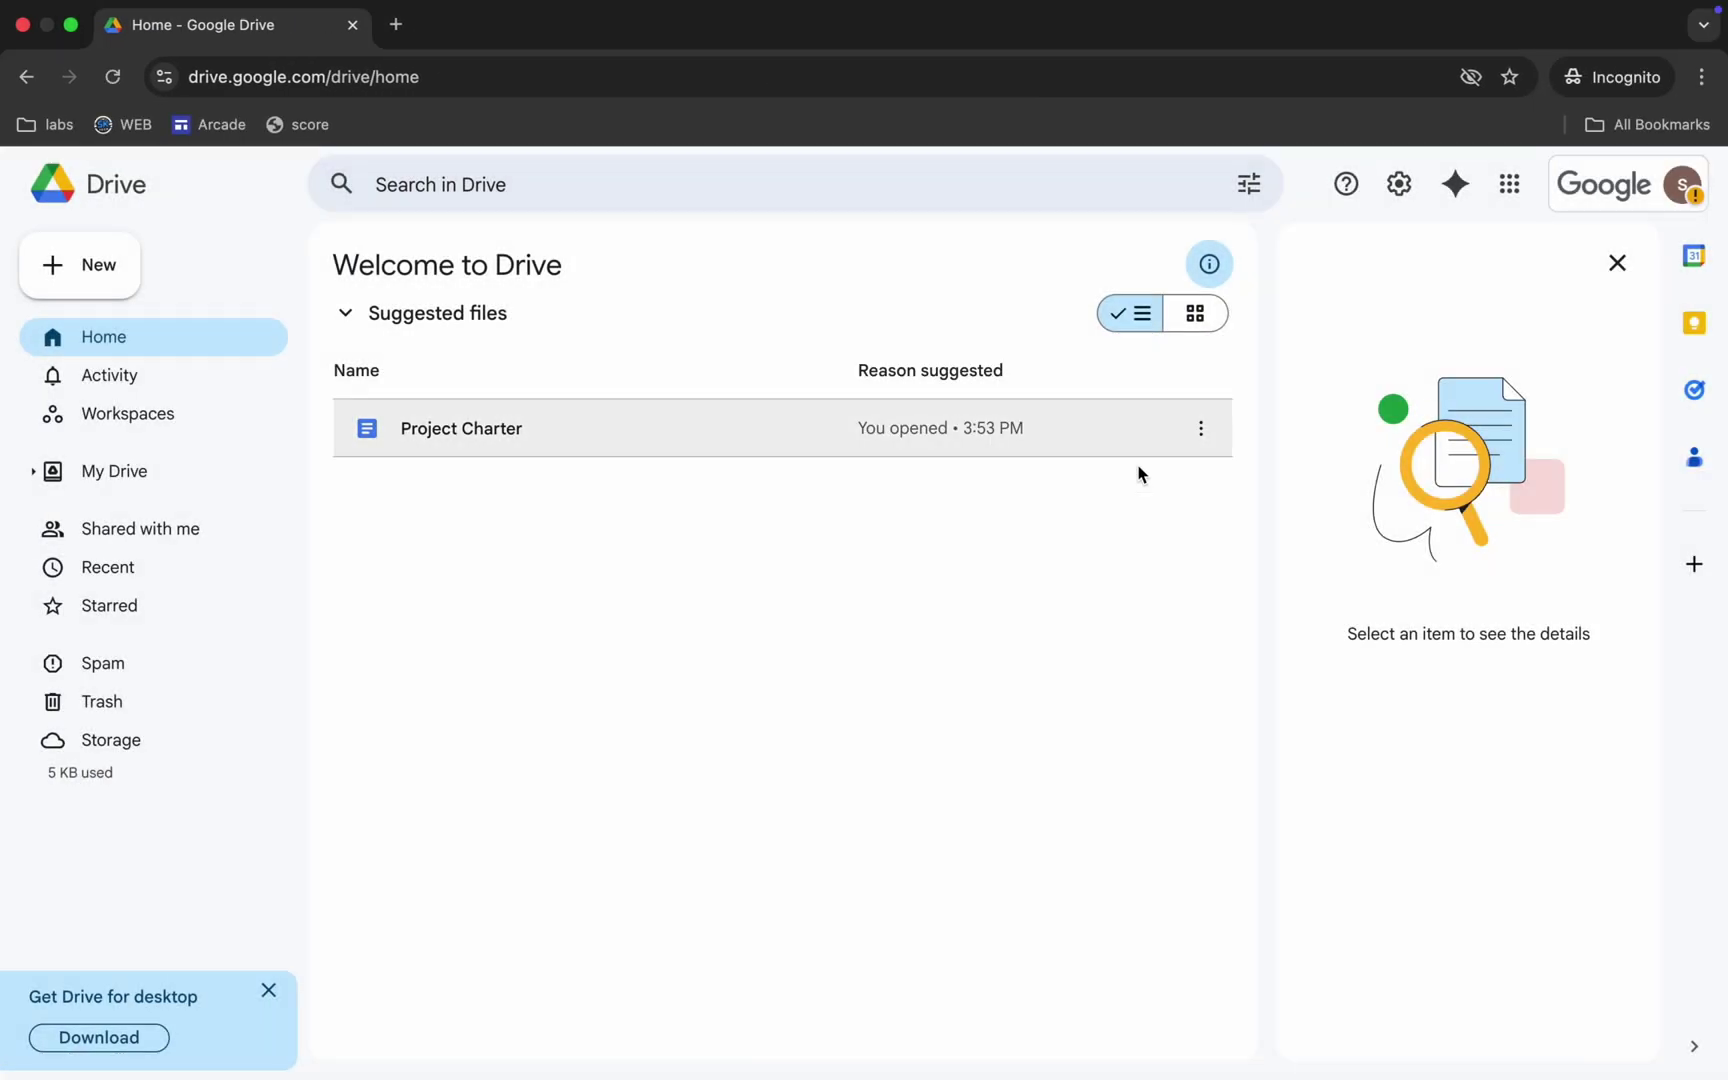
double_click(454, 436)
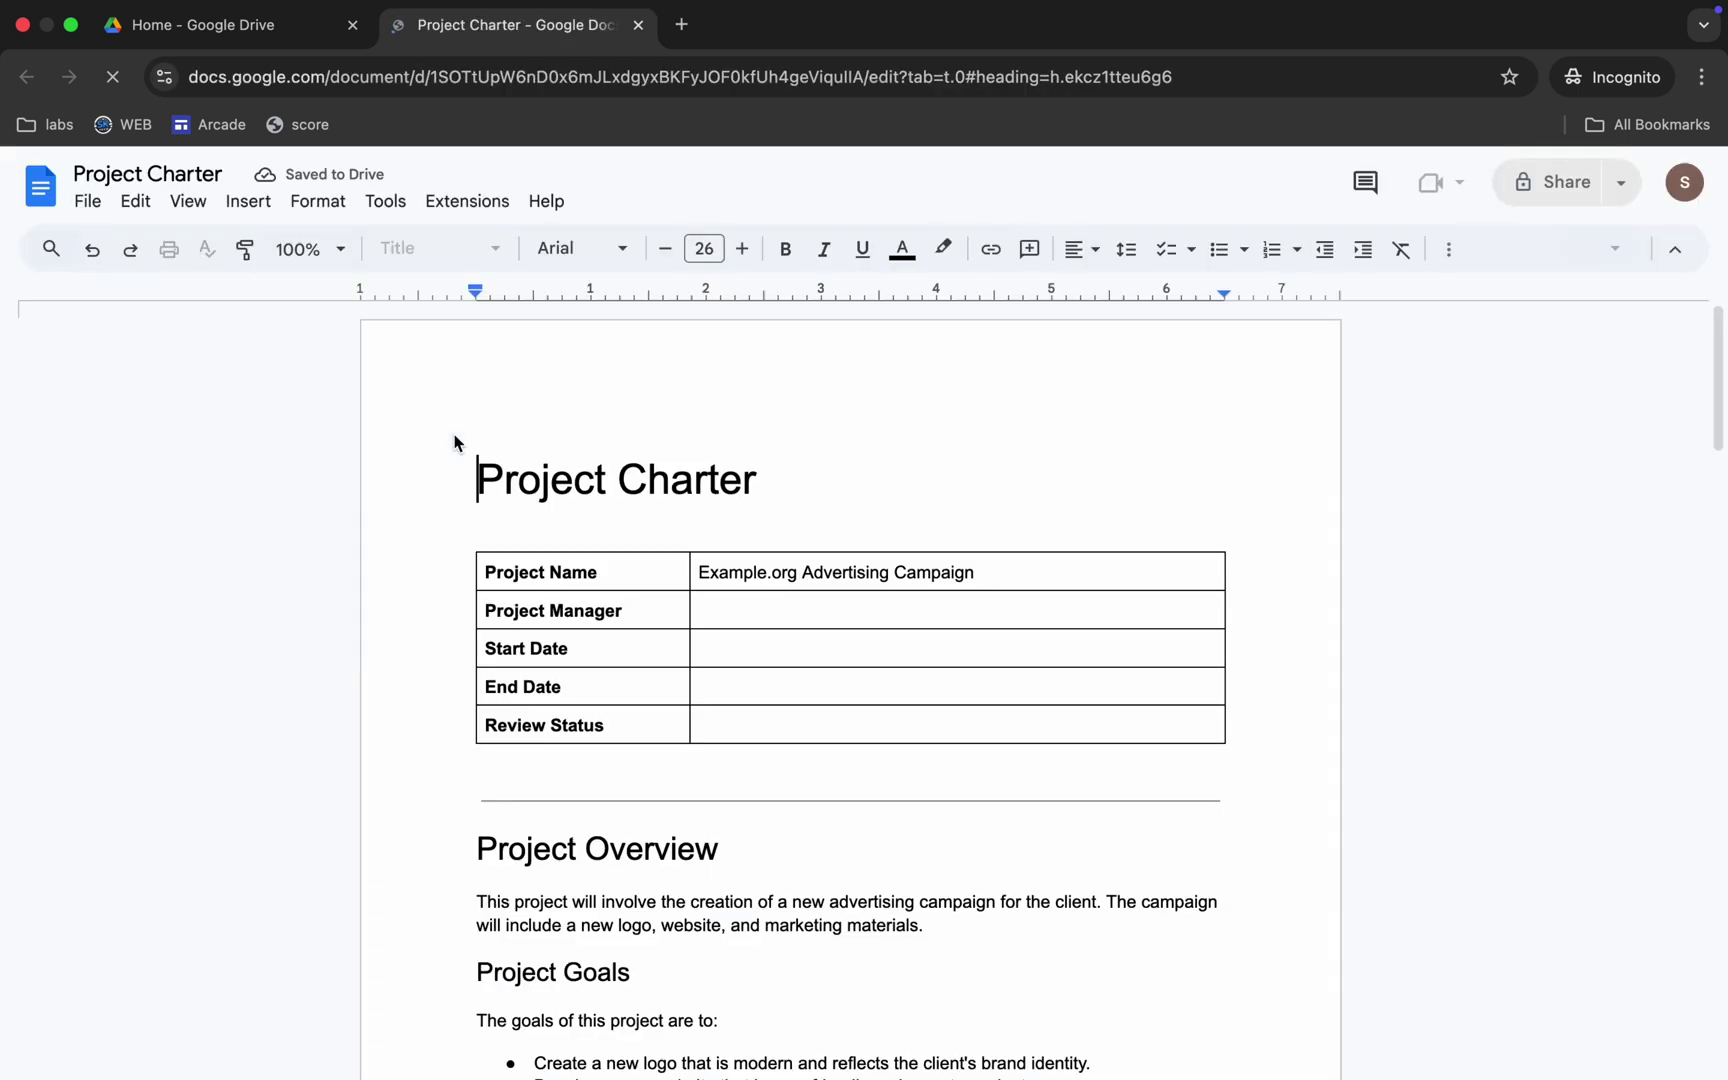
left_click(104, 347)
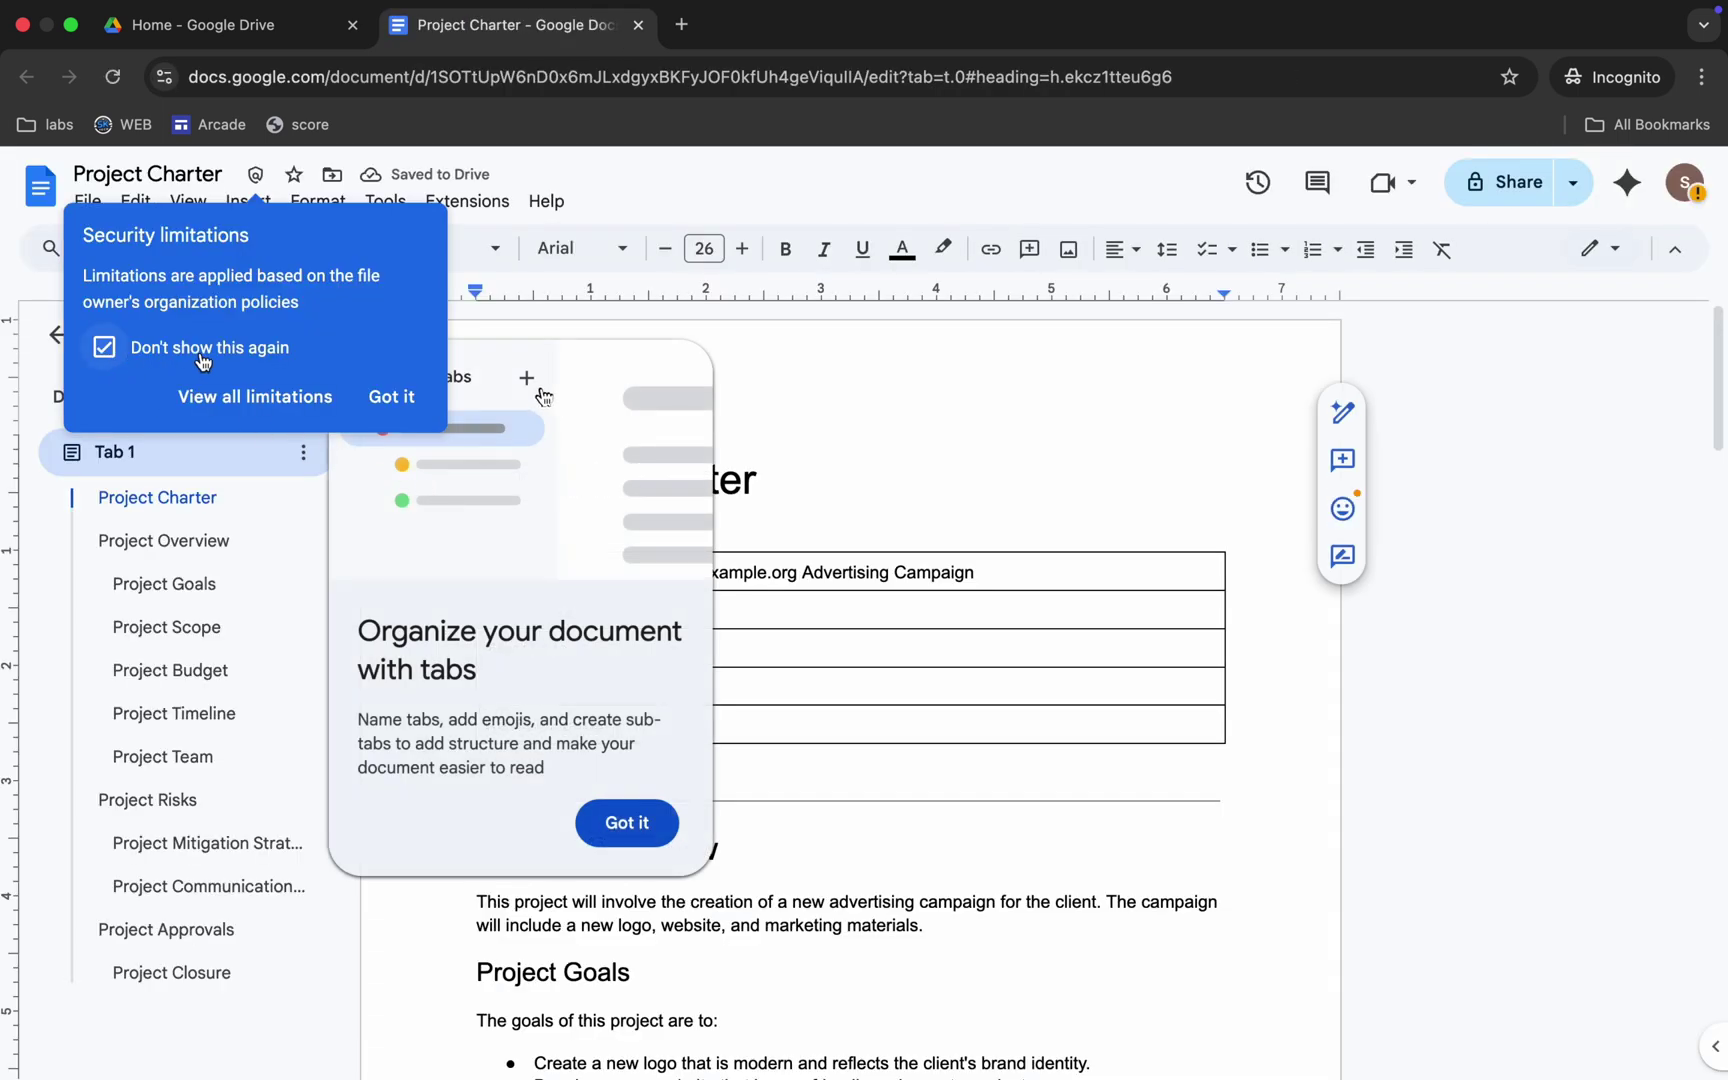
left_click(390, 397)
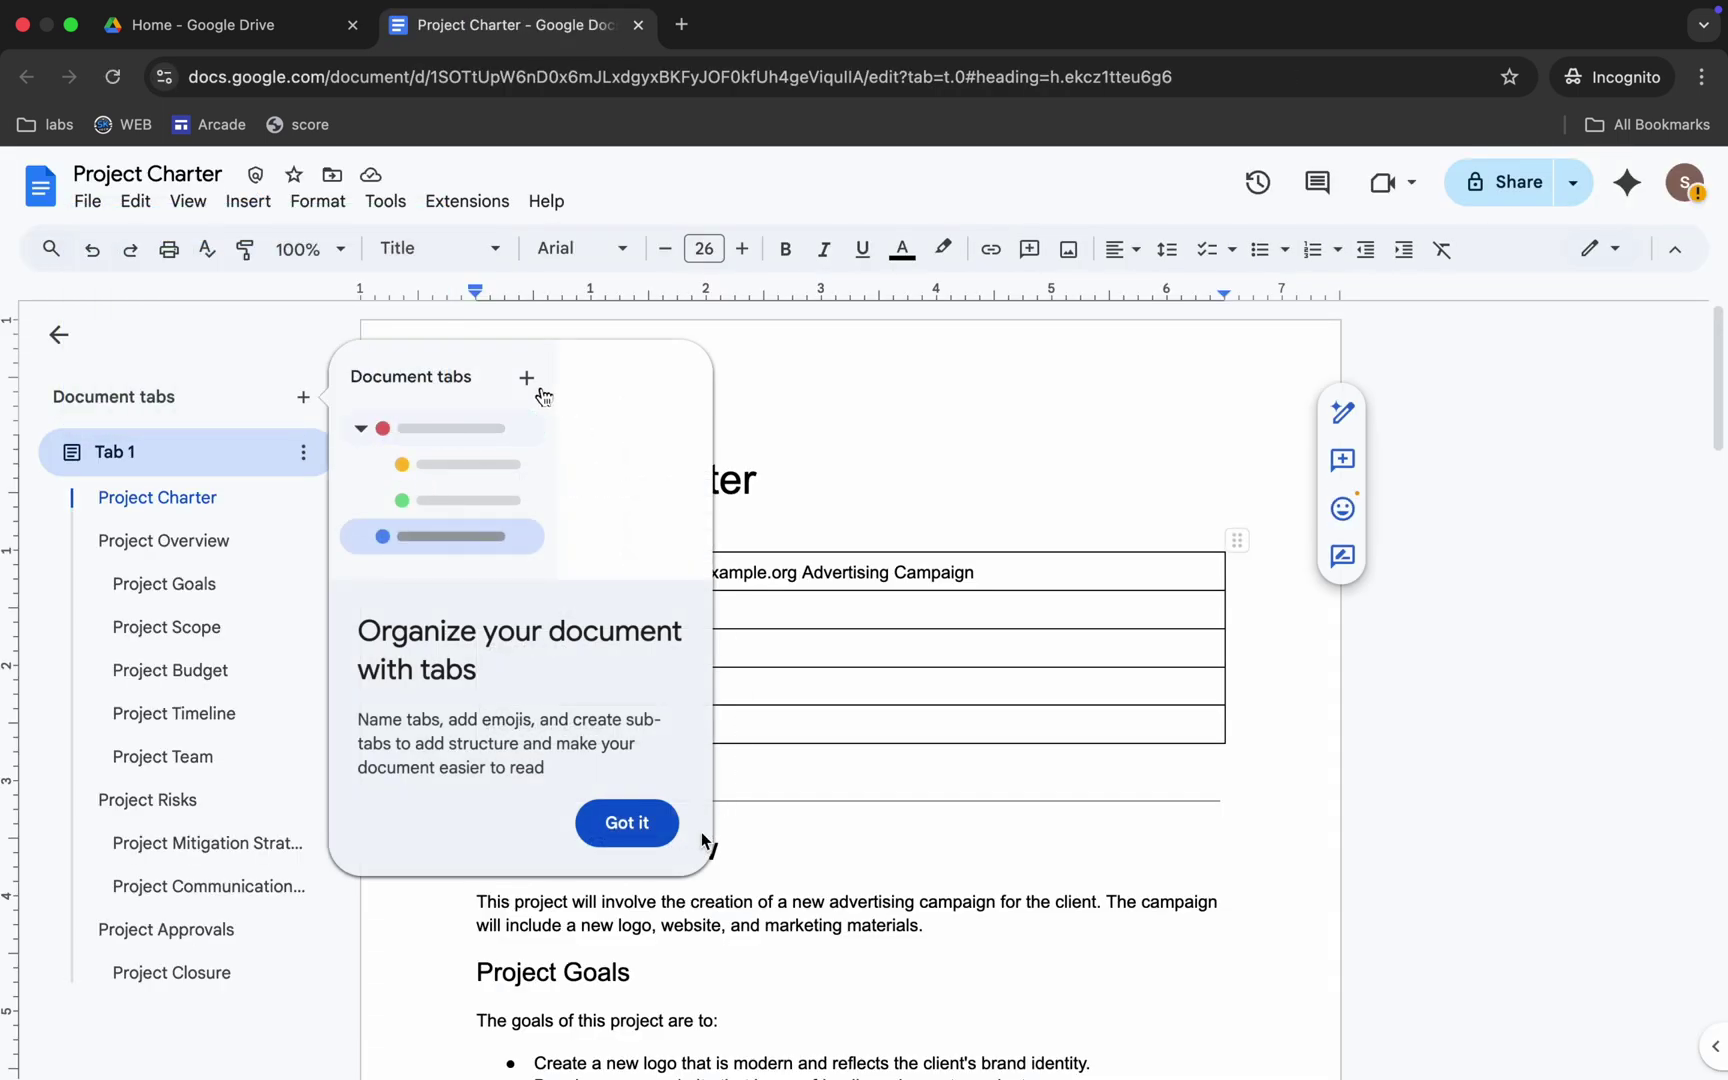
left_click(627, 822)
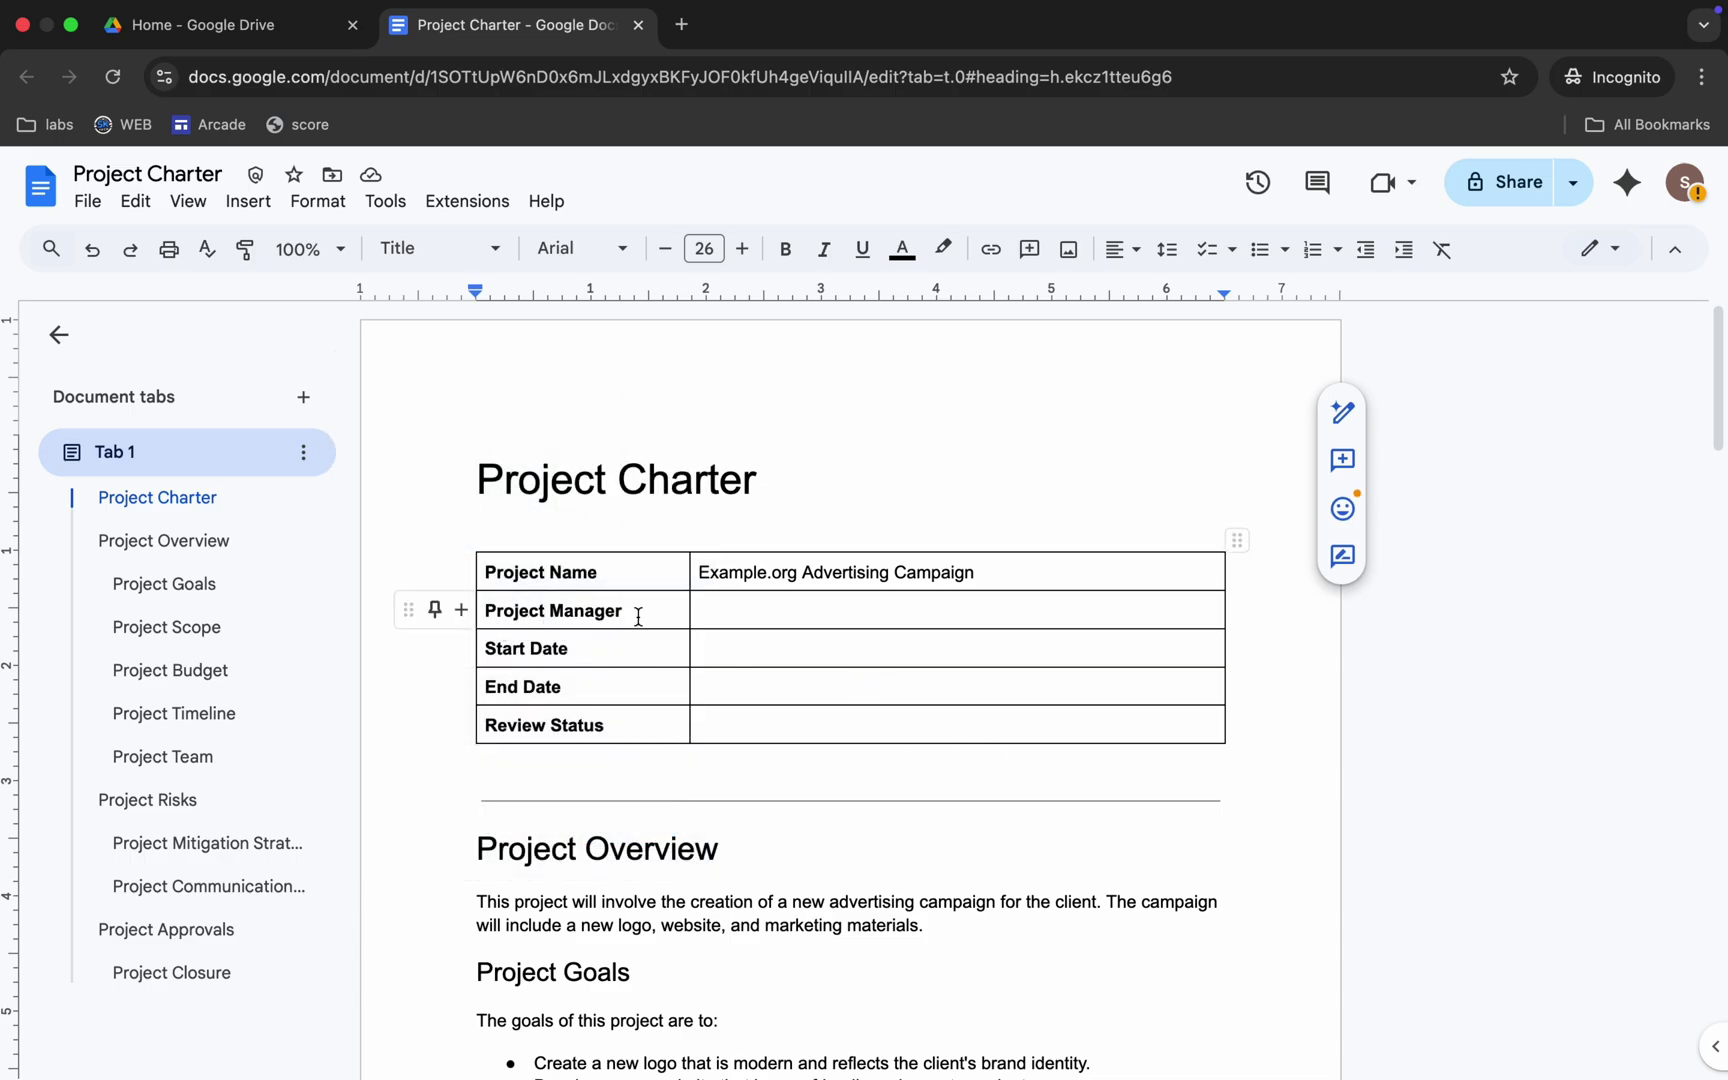
Insert yourself as a person chip in the Project Manager cell.
left_click(754, 610)
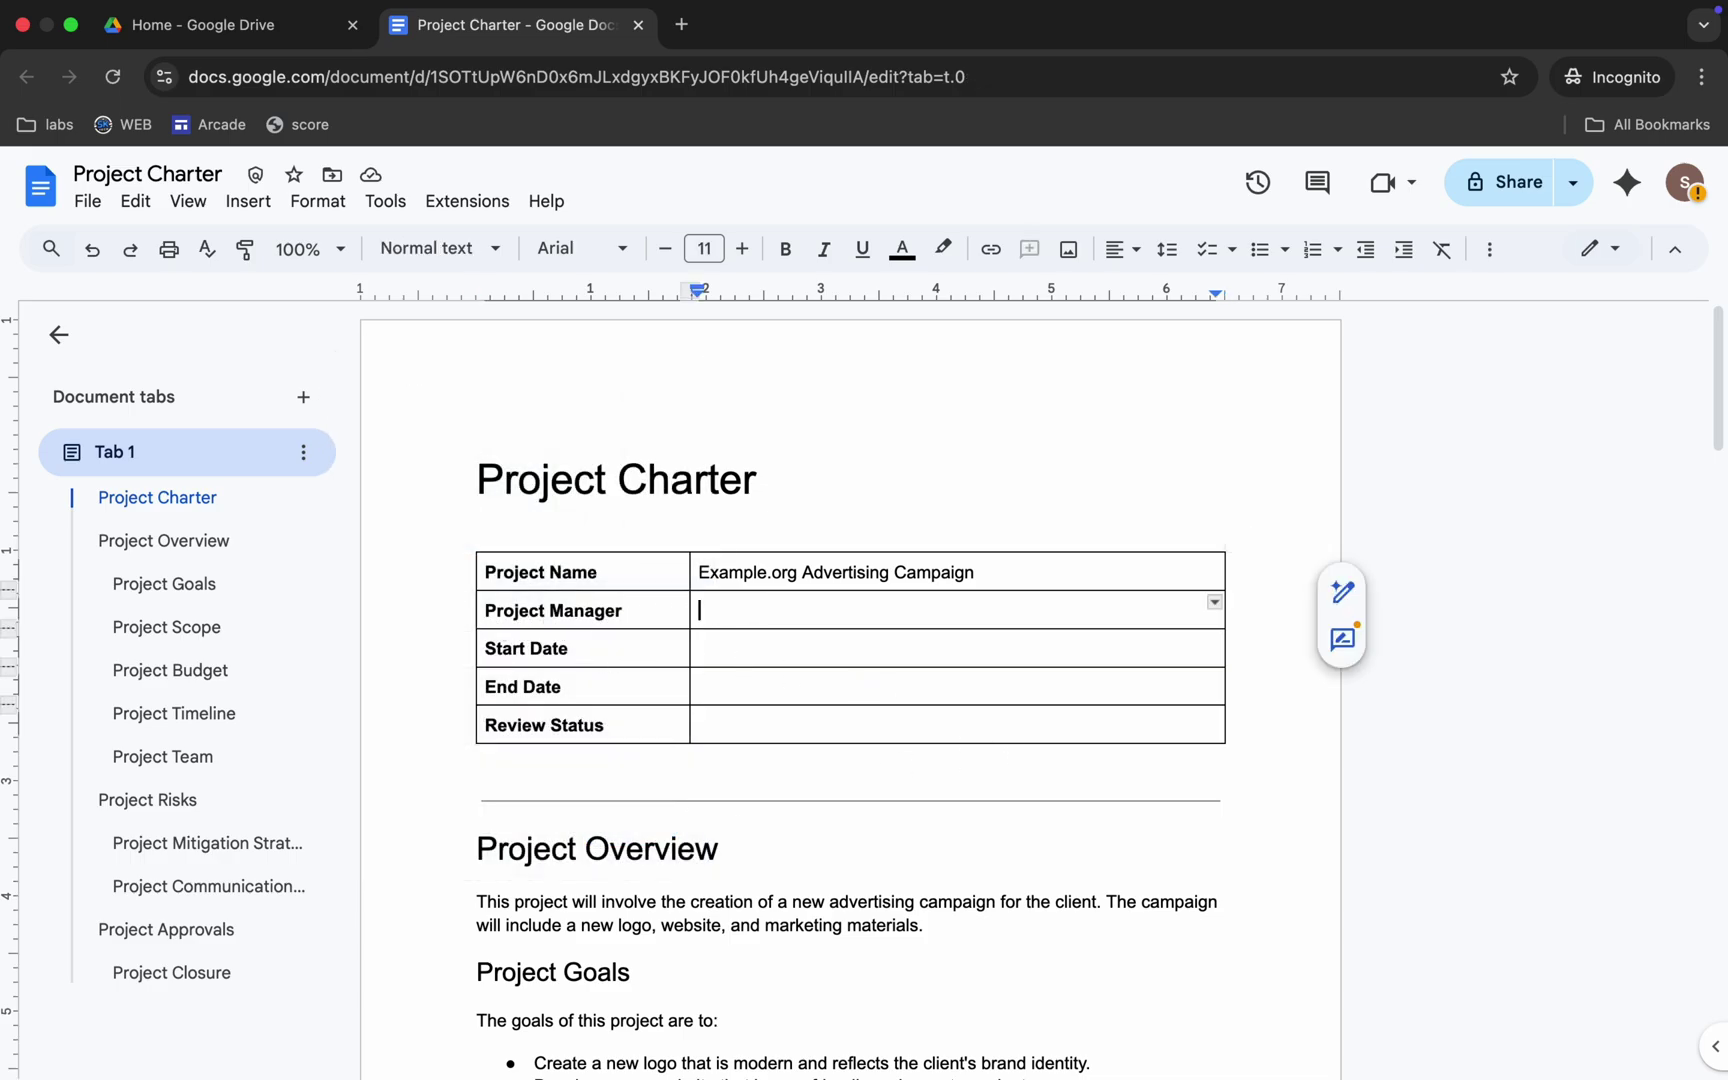
type("@me")
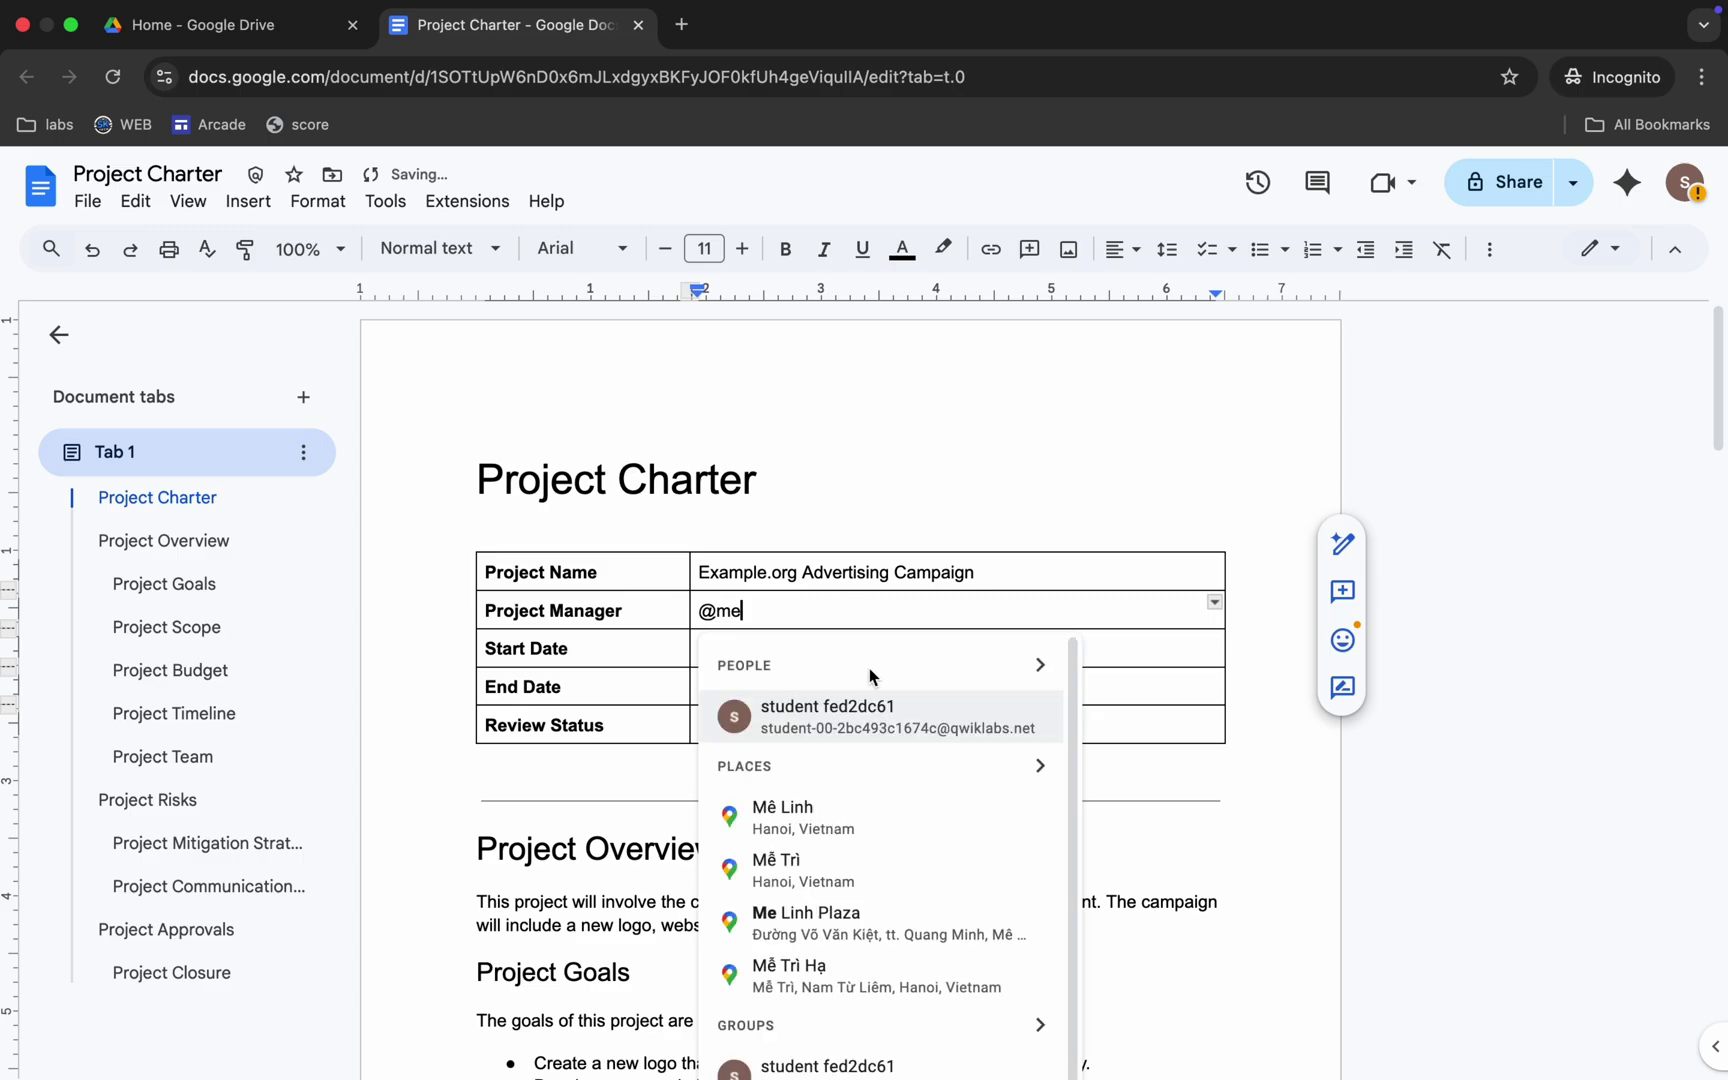
left_click(854, 721)
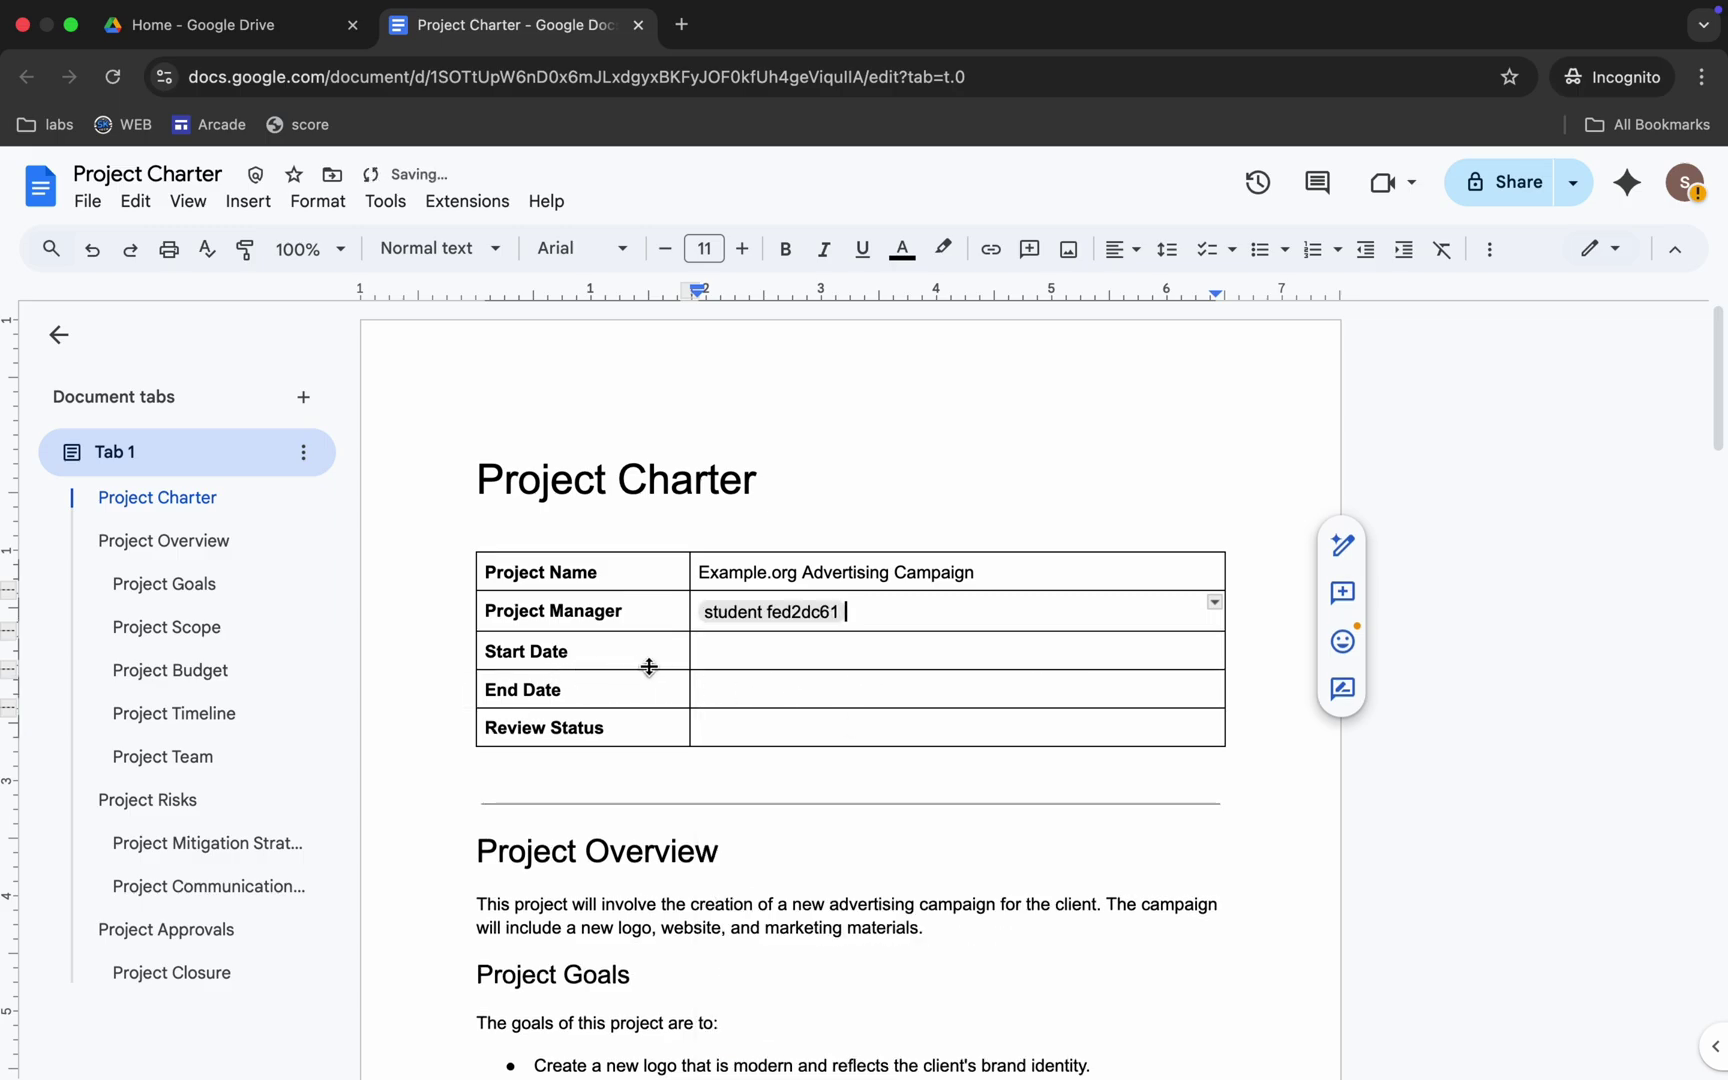
Insert an Apr 3, 2025 date chip as the Start Date.
left_click(749, 664)
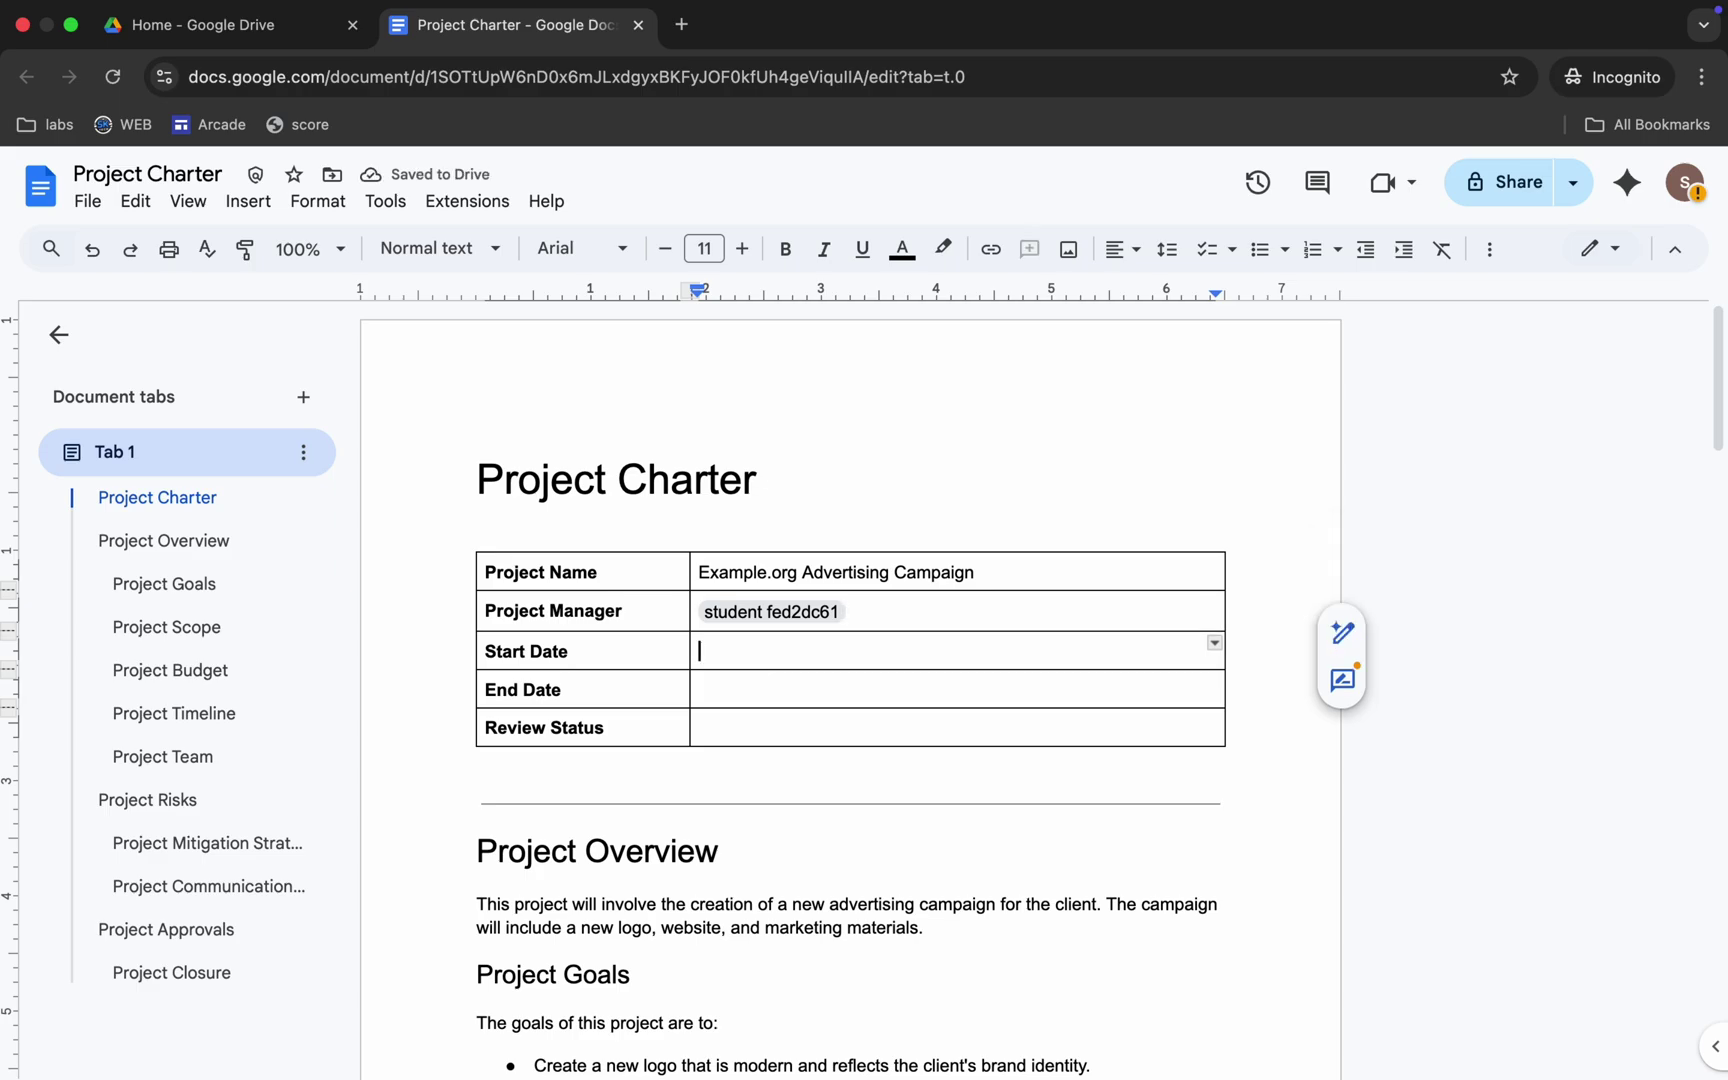
type("@")
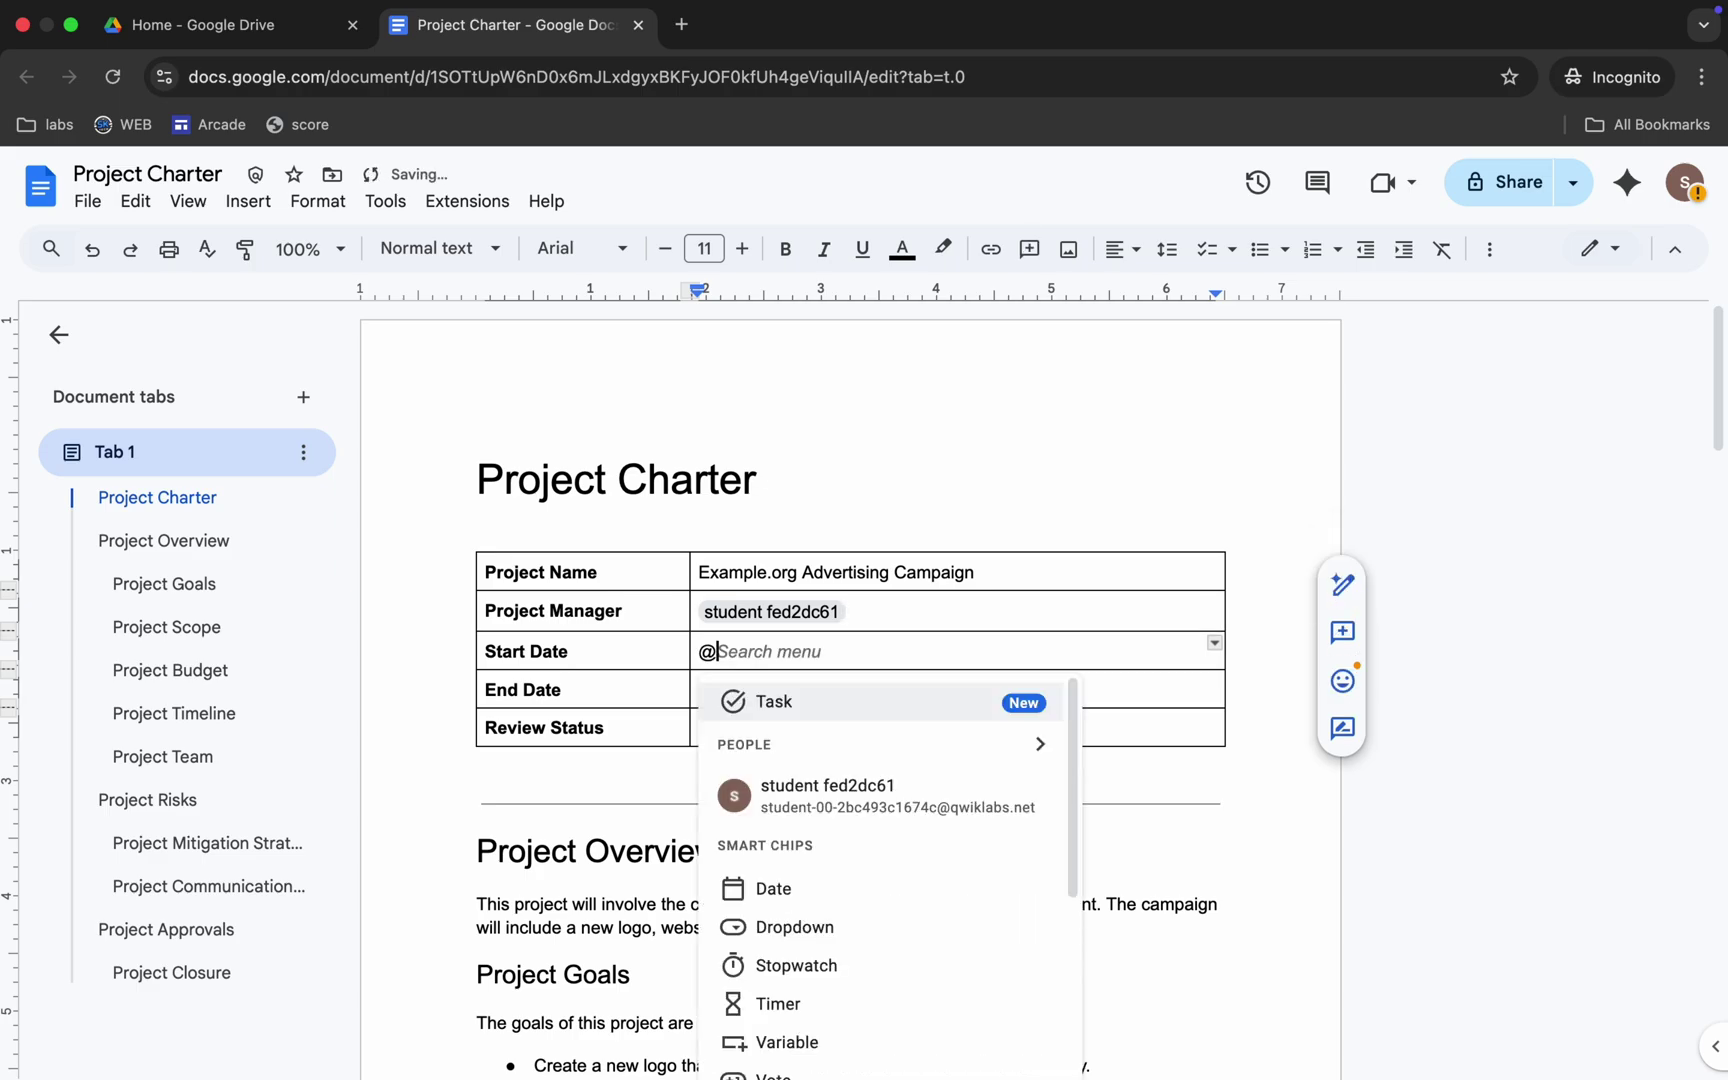
left_click(774, 895)
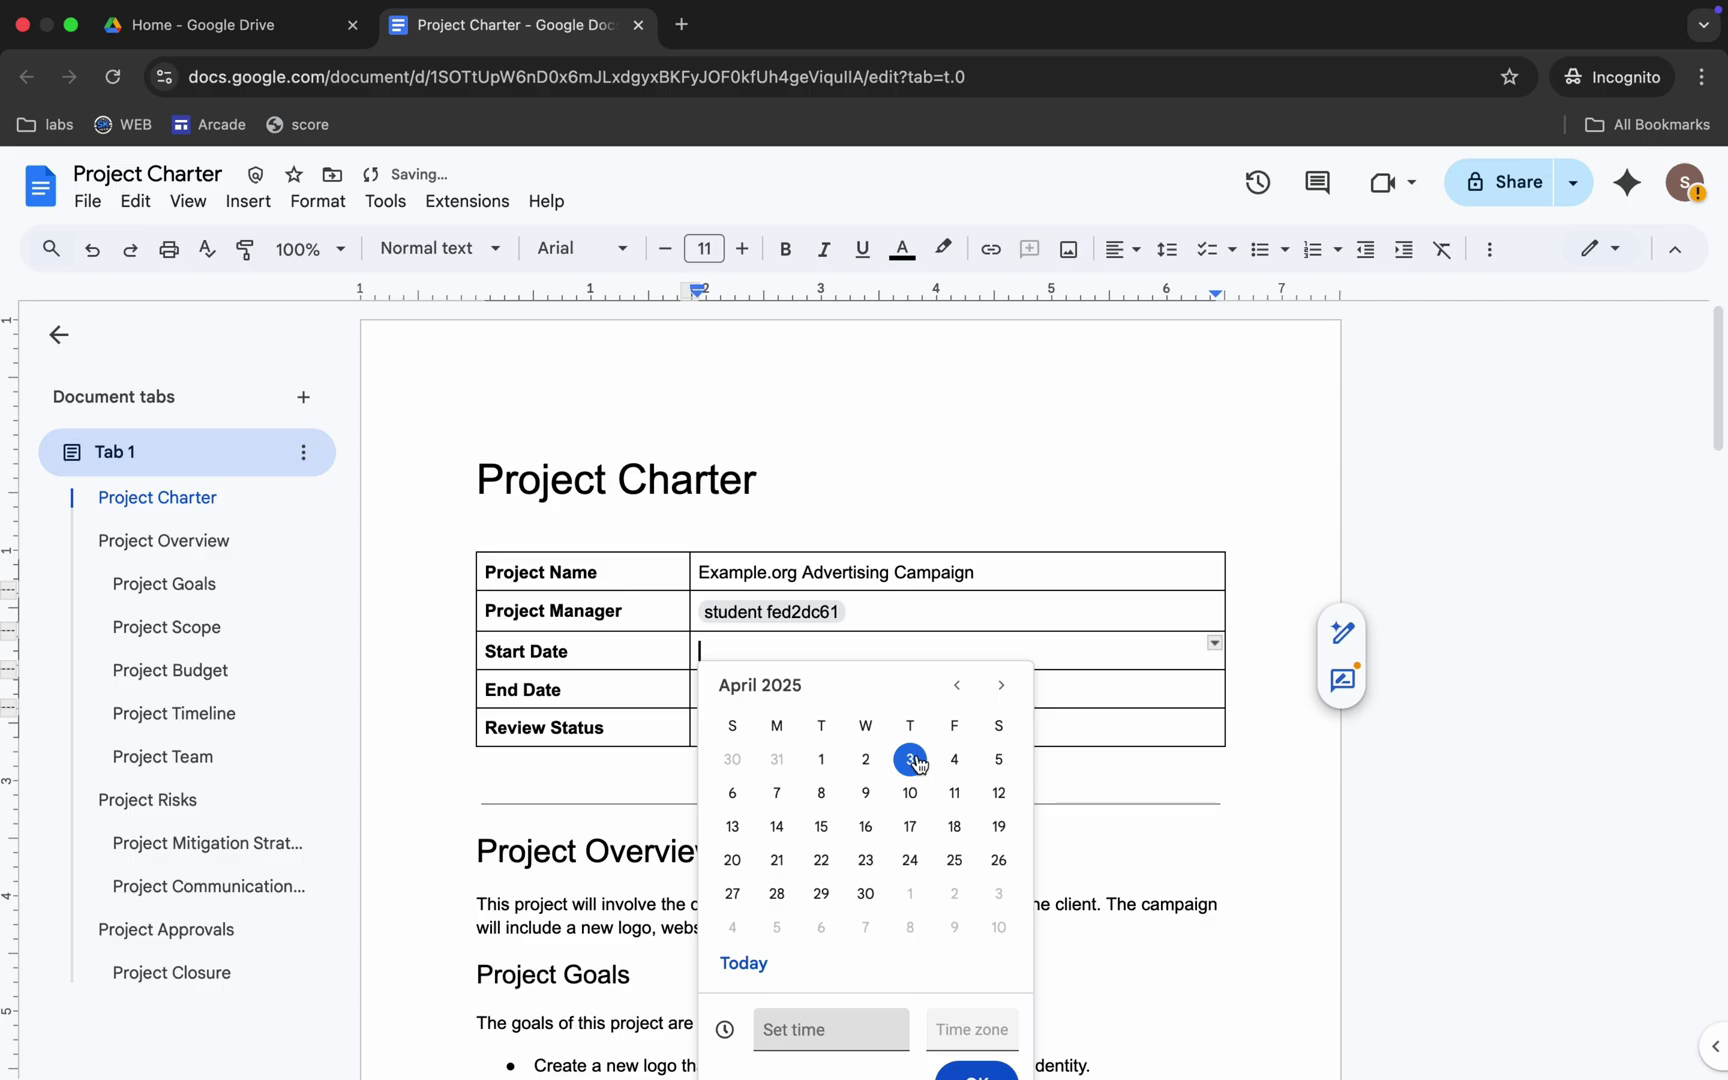
scroll(990, 900, "down", 3)
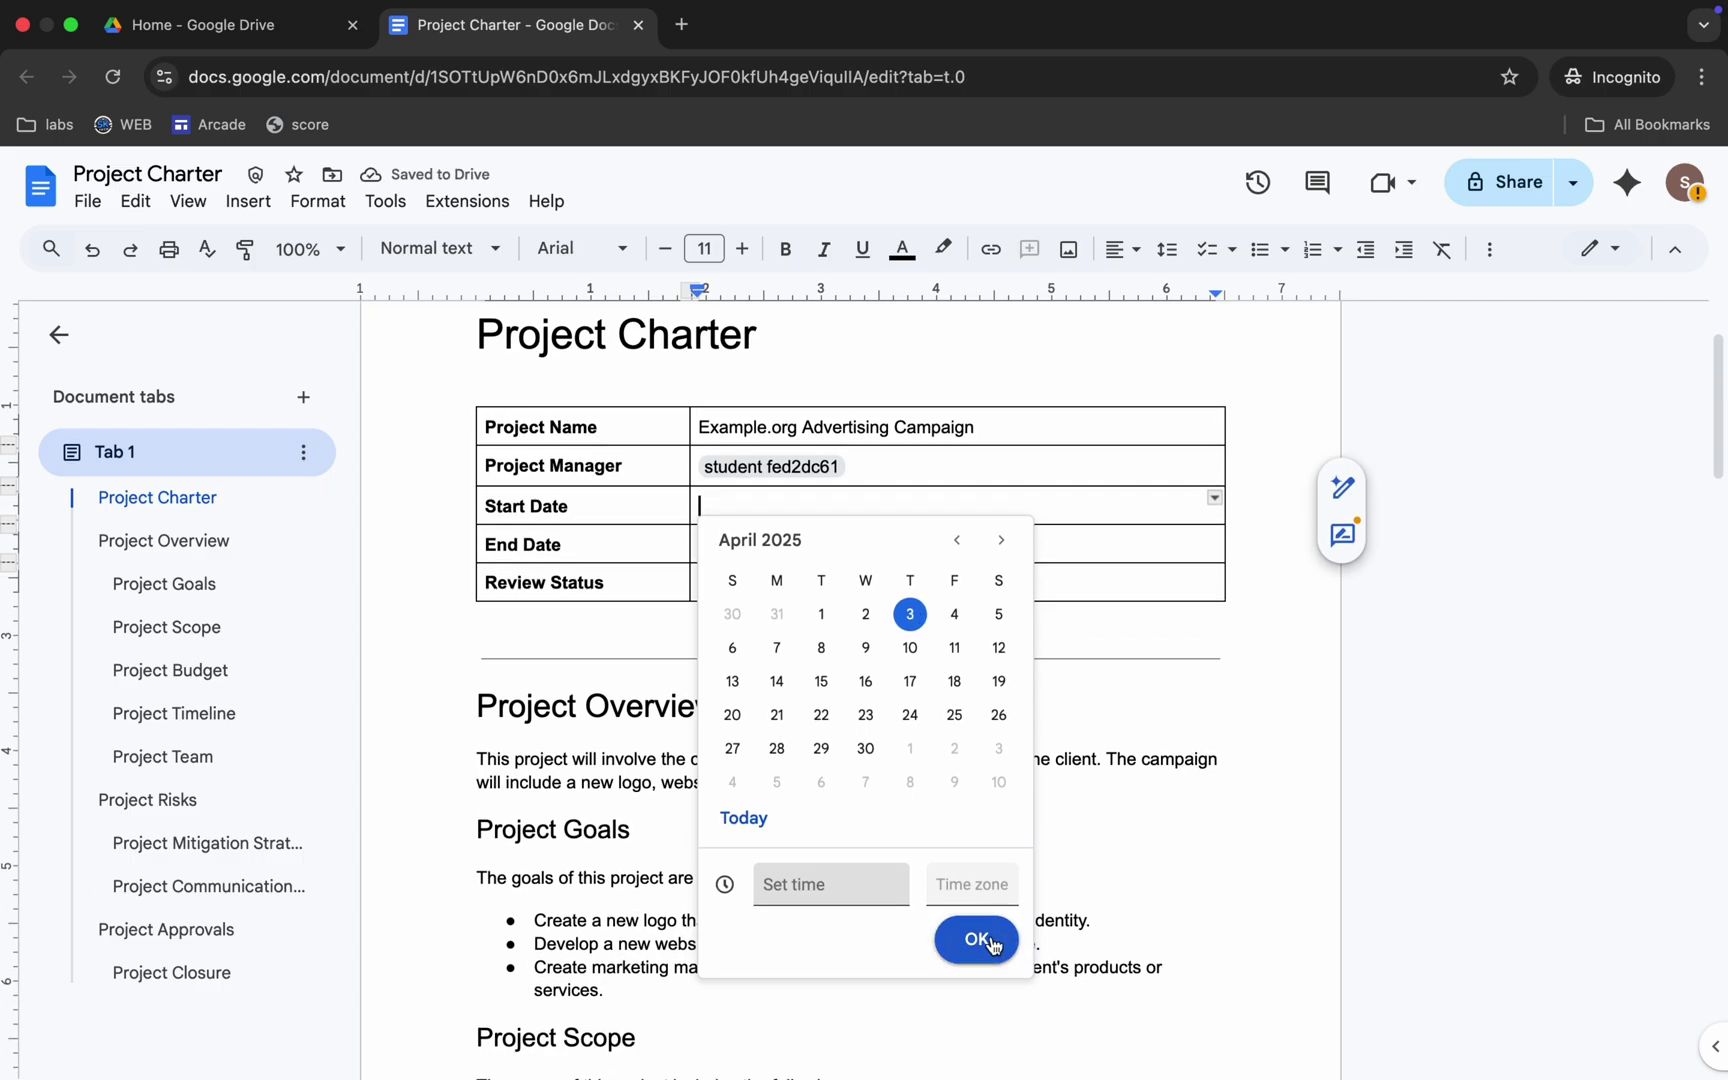
left_click(976, 940)
left_click(753, 565)
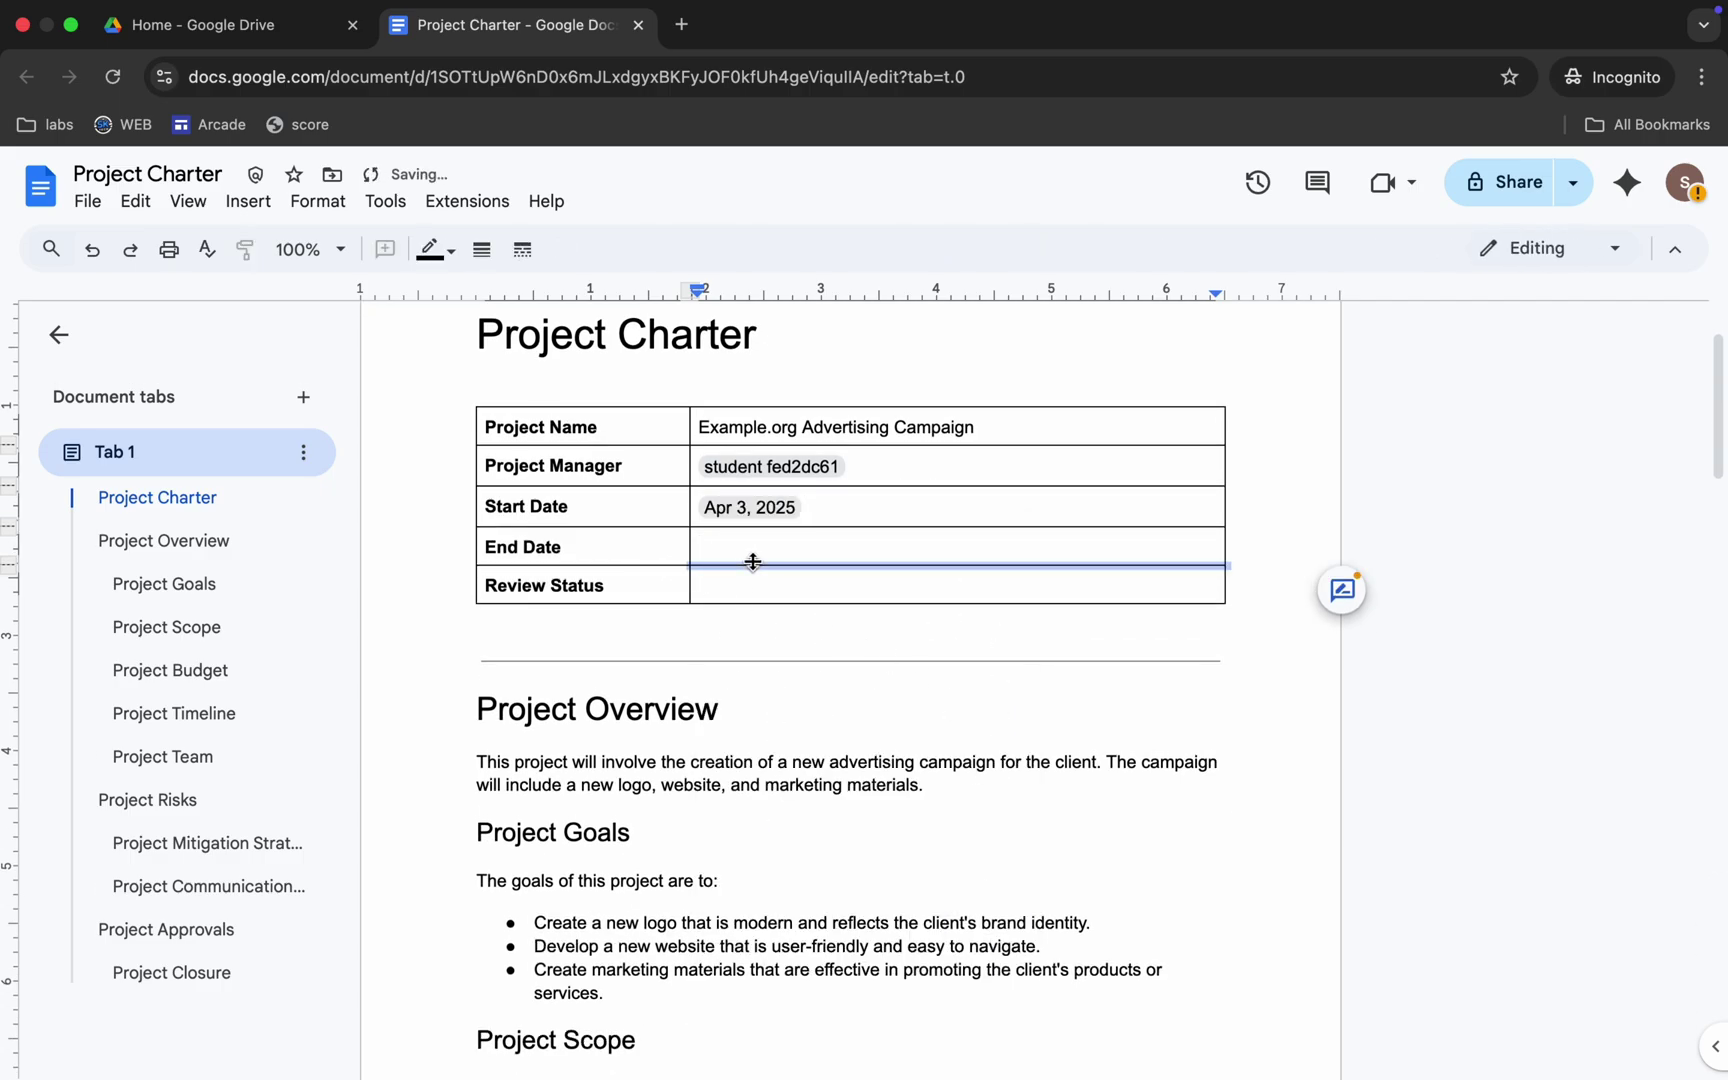
Insert an Aug 16, 2025 date chip as the End Date.
left_click(718, 546)
type("@")
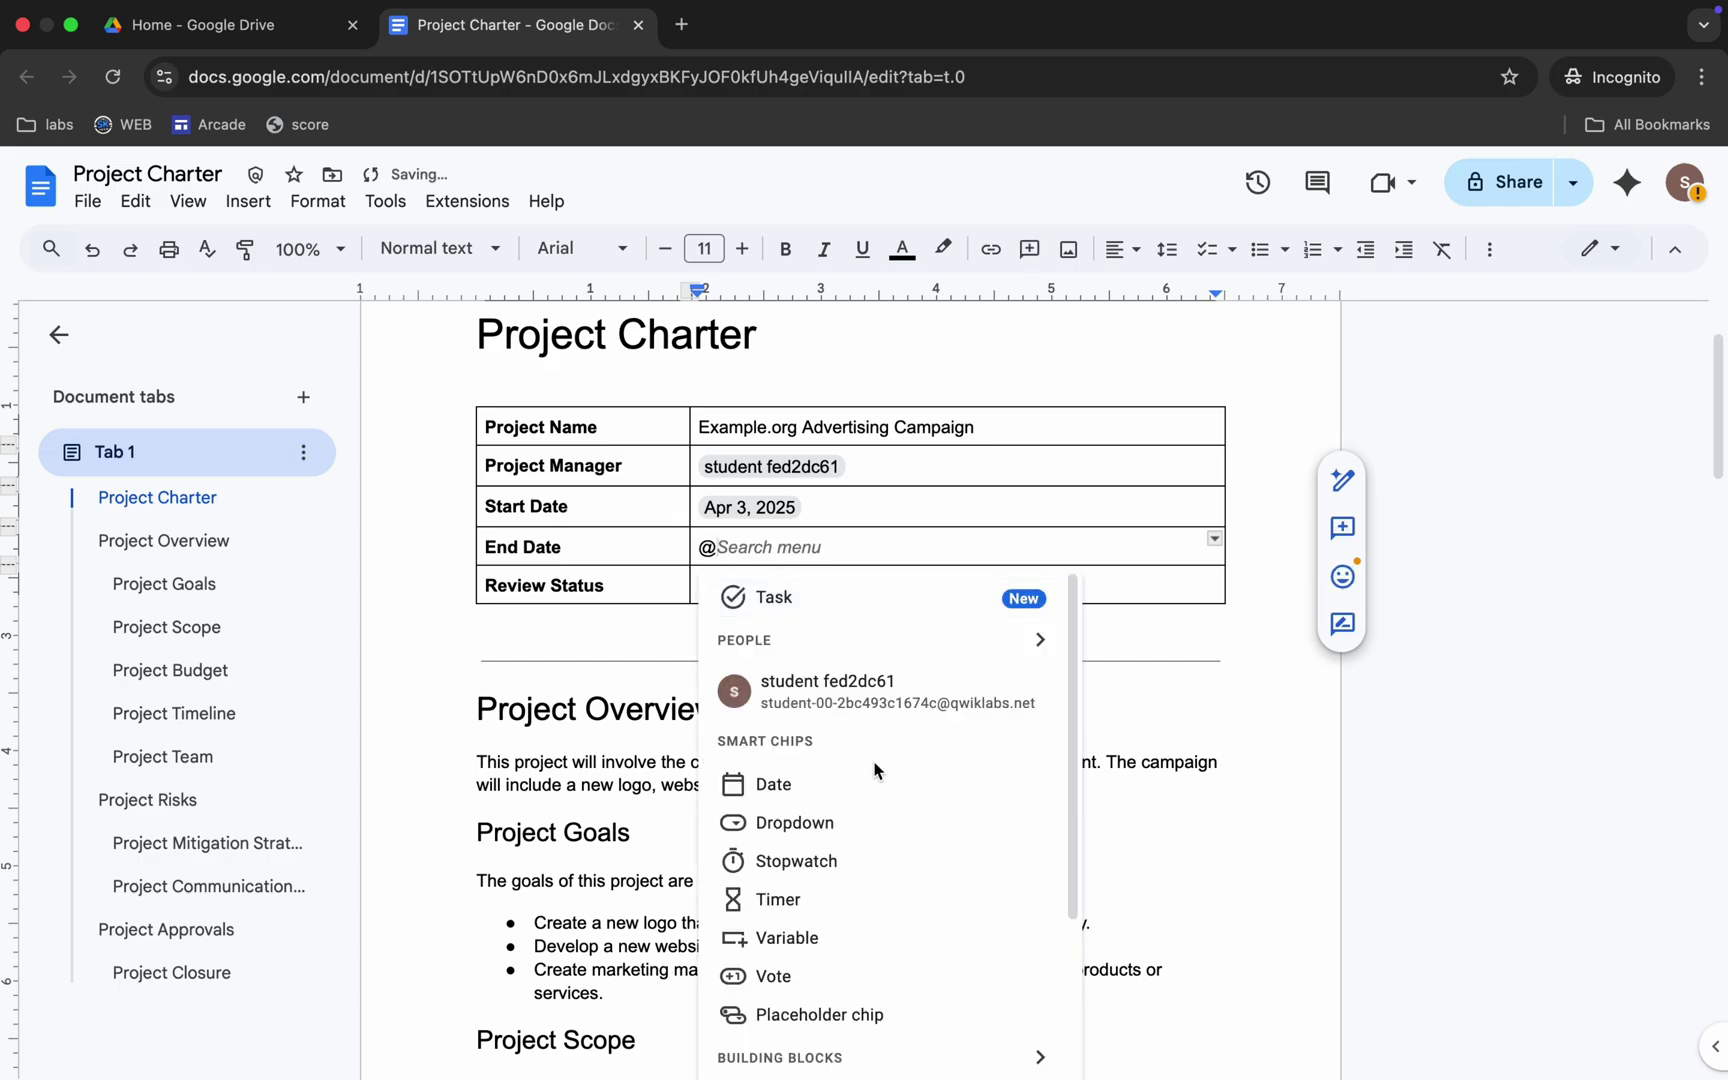
left_click(836, 793)
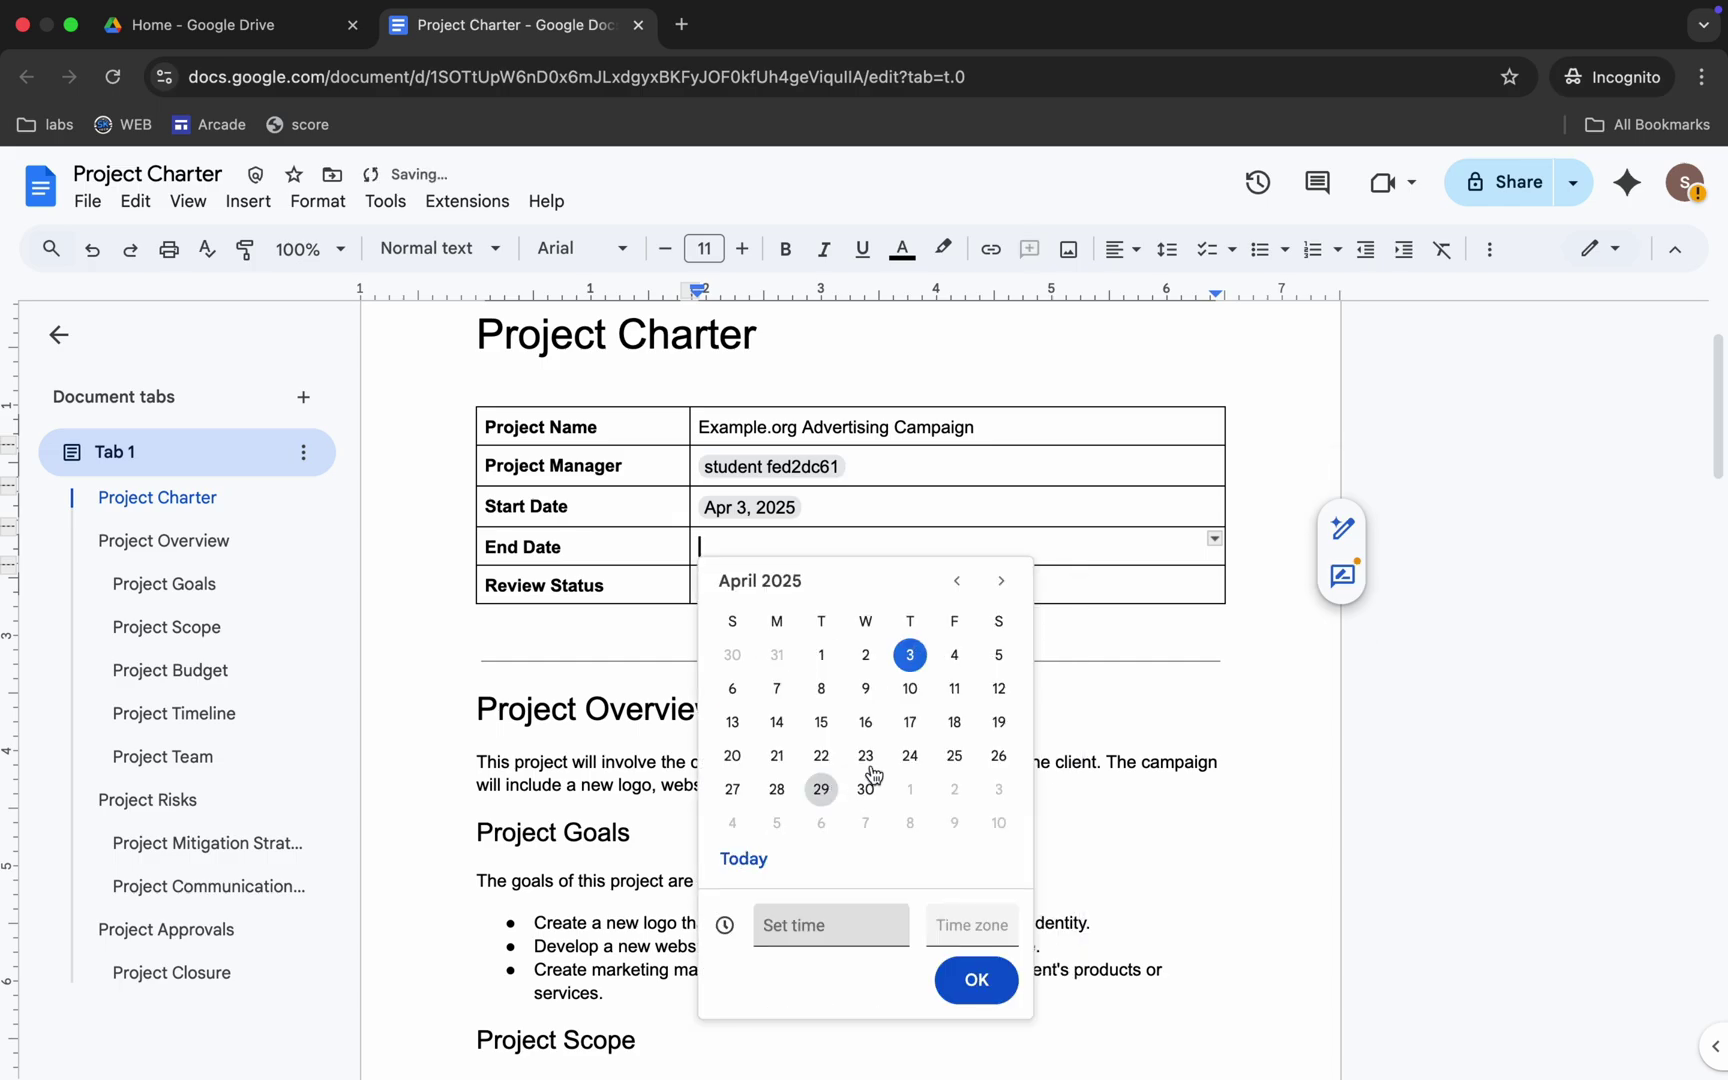
left_click(1001, 581)
left_click(1001, 581)
left_click(1001, 581)
left_click(1001, 581)
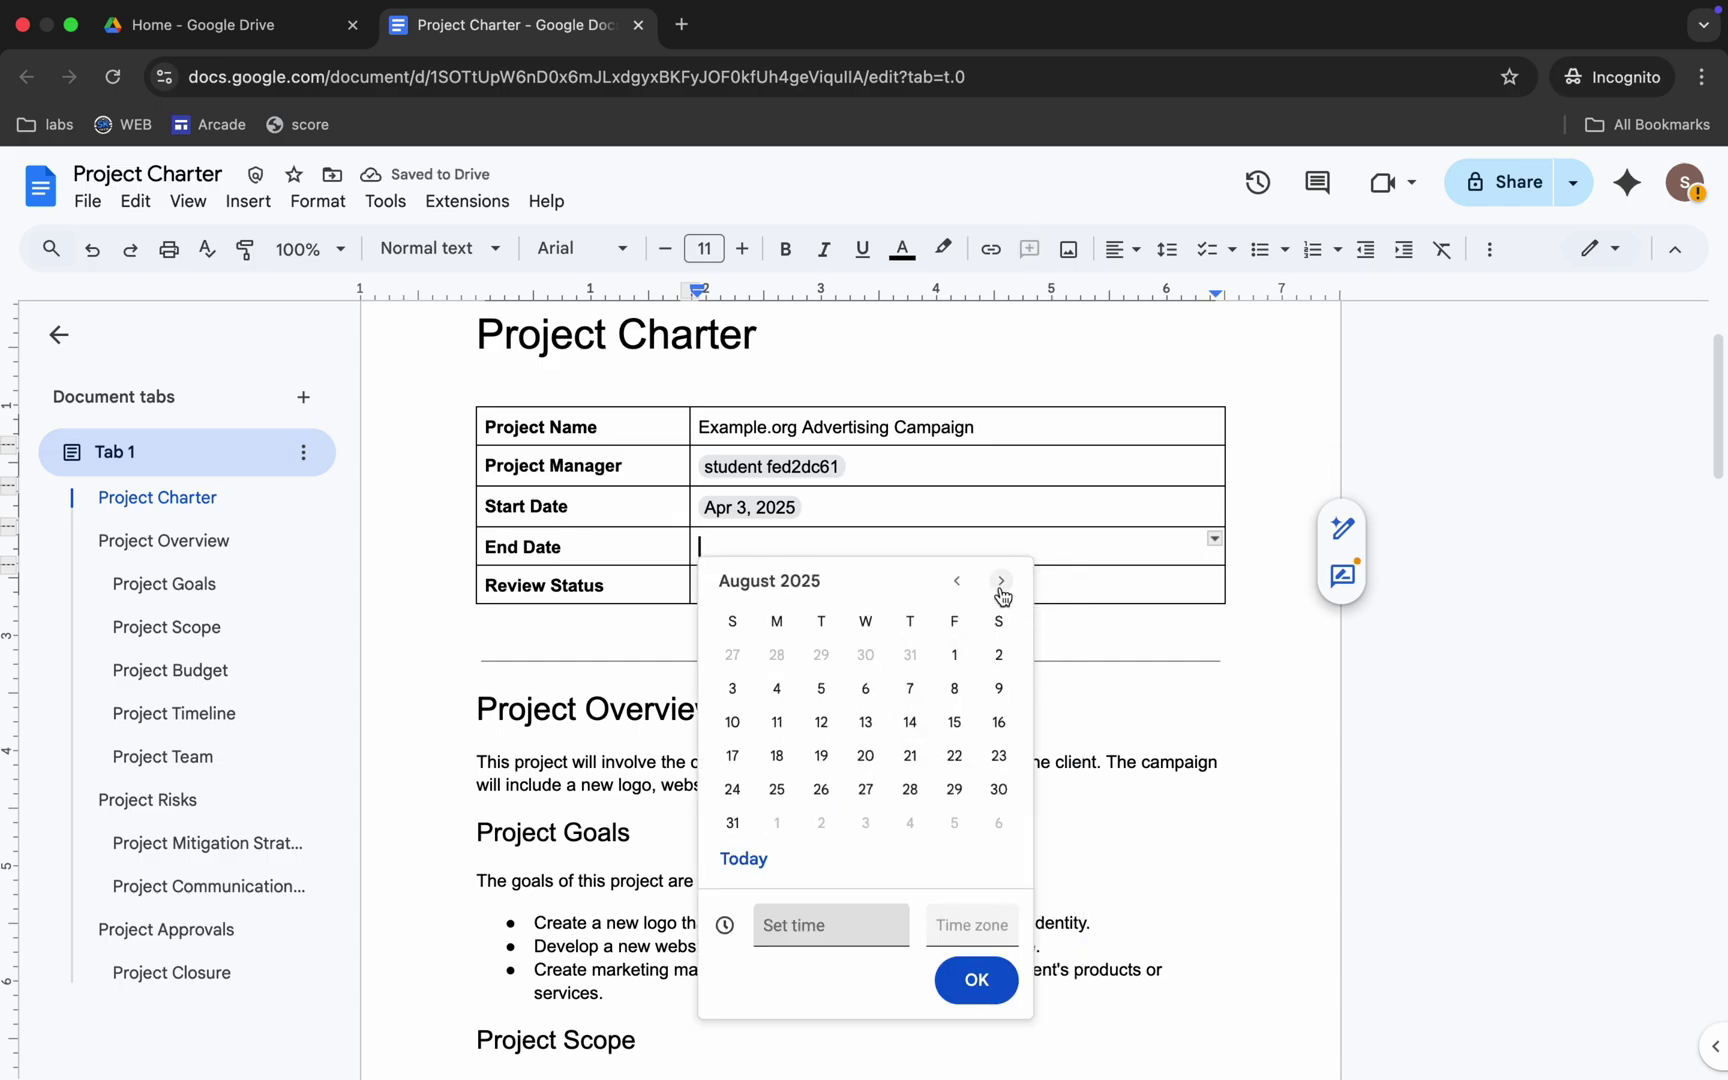
left_click(997, 725)
left_click(988, 978)
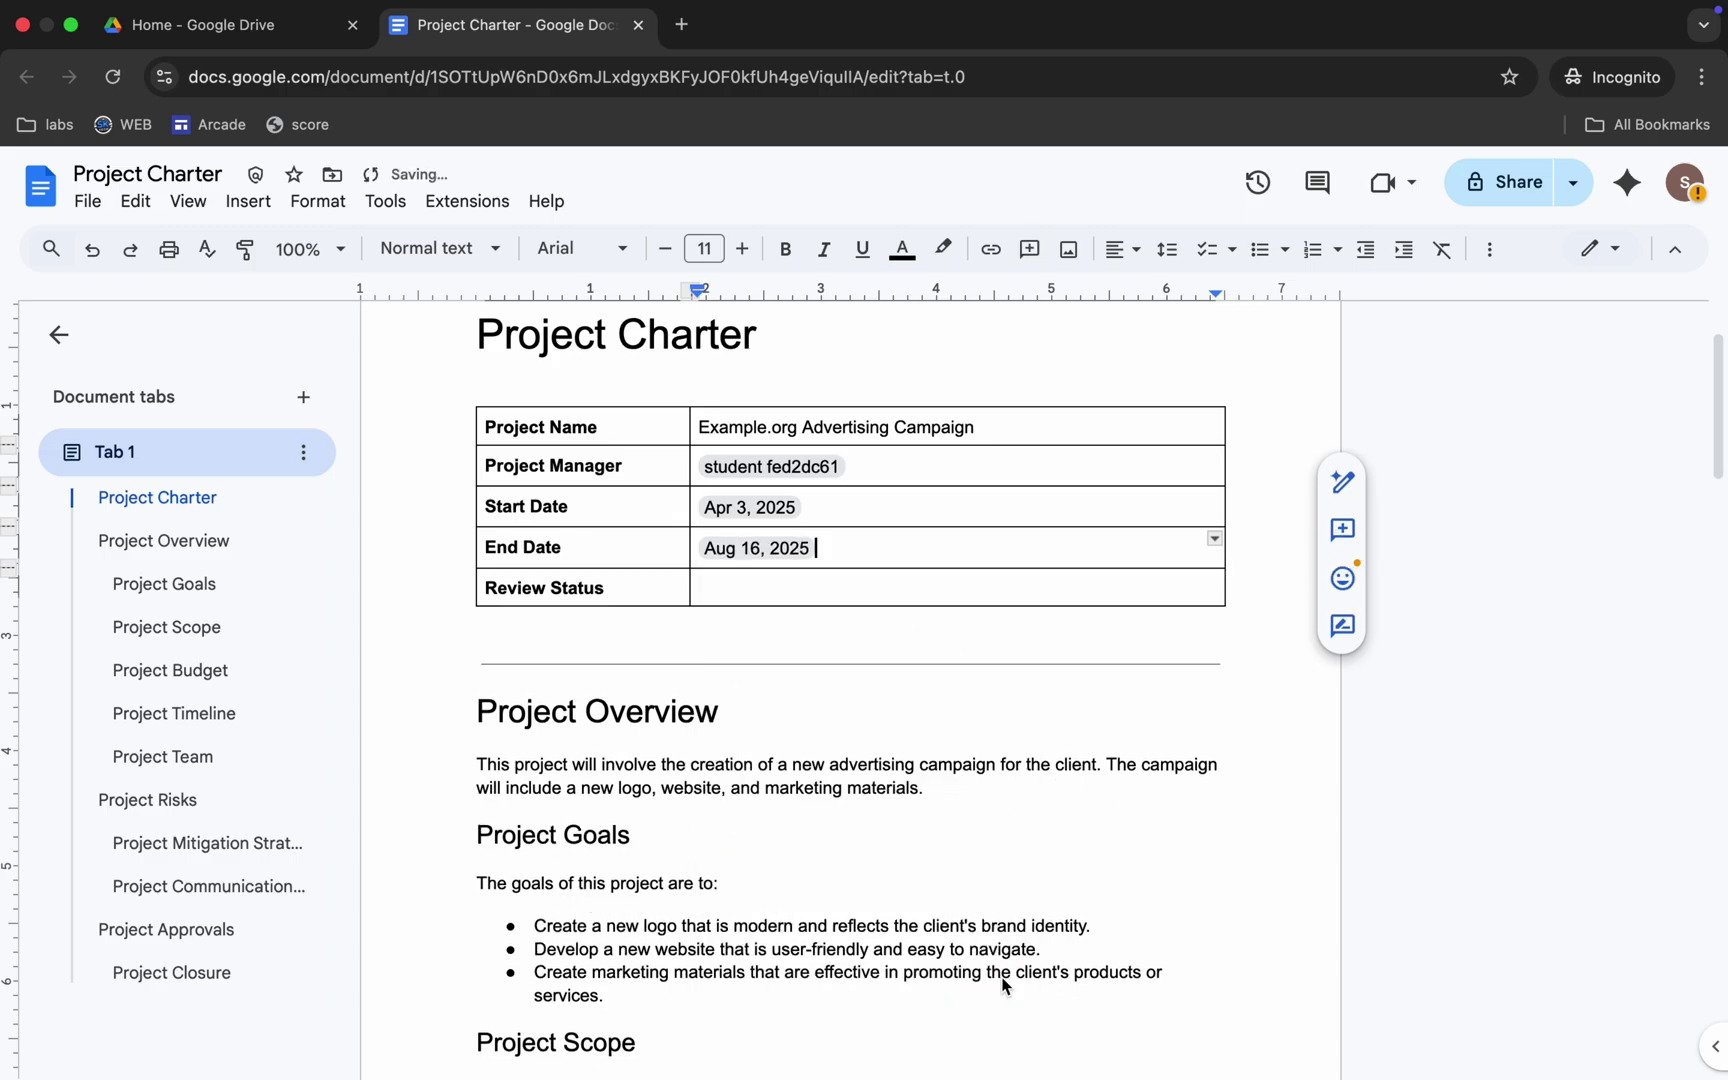
Add a Review Status dropdown set to Approved, then check the start date chip.
left_click(744, 590)
type("@")
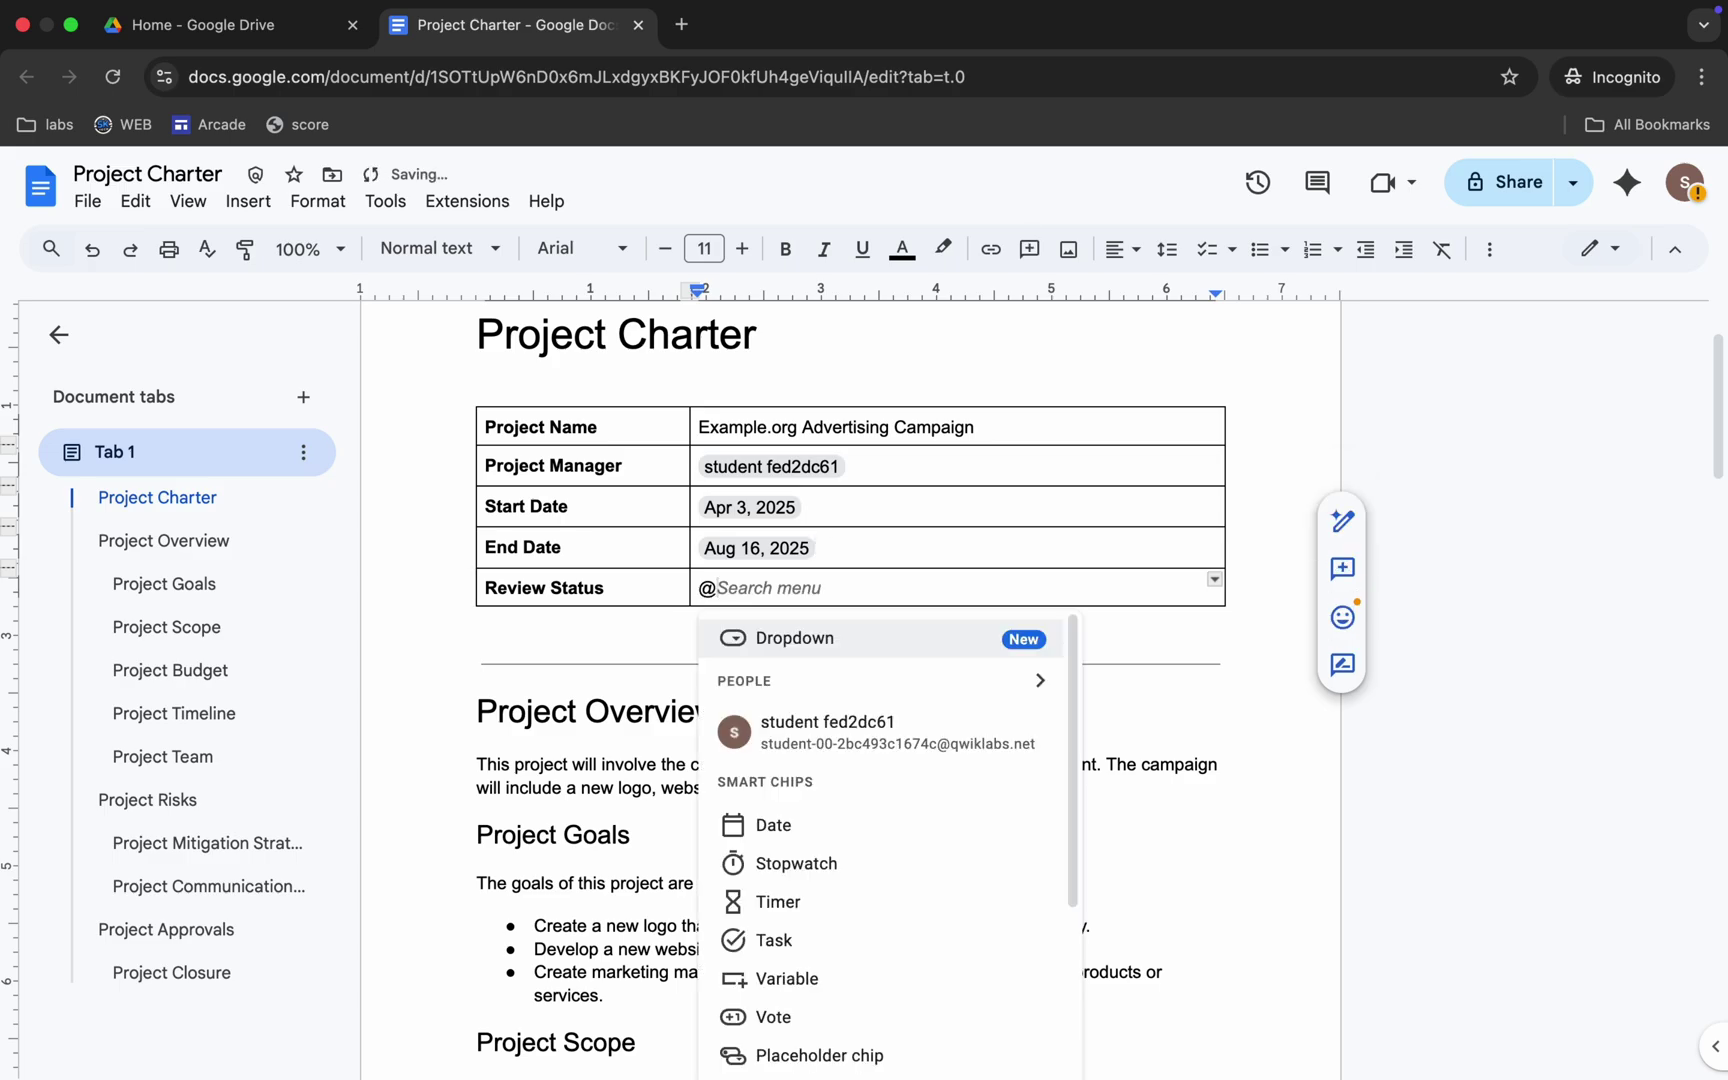
left_click(735, 647)
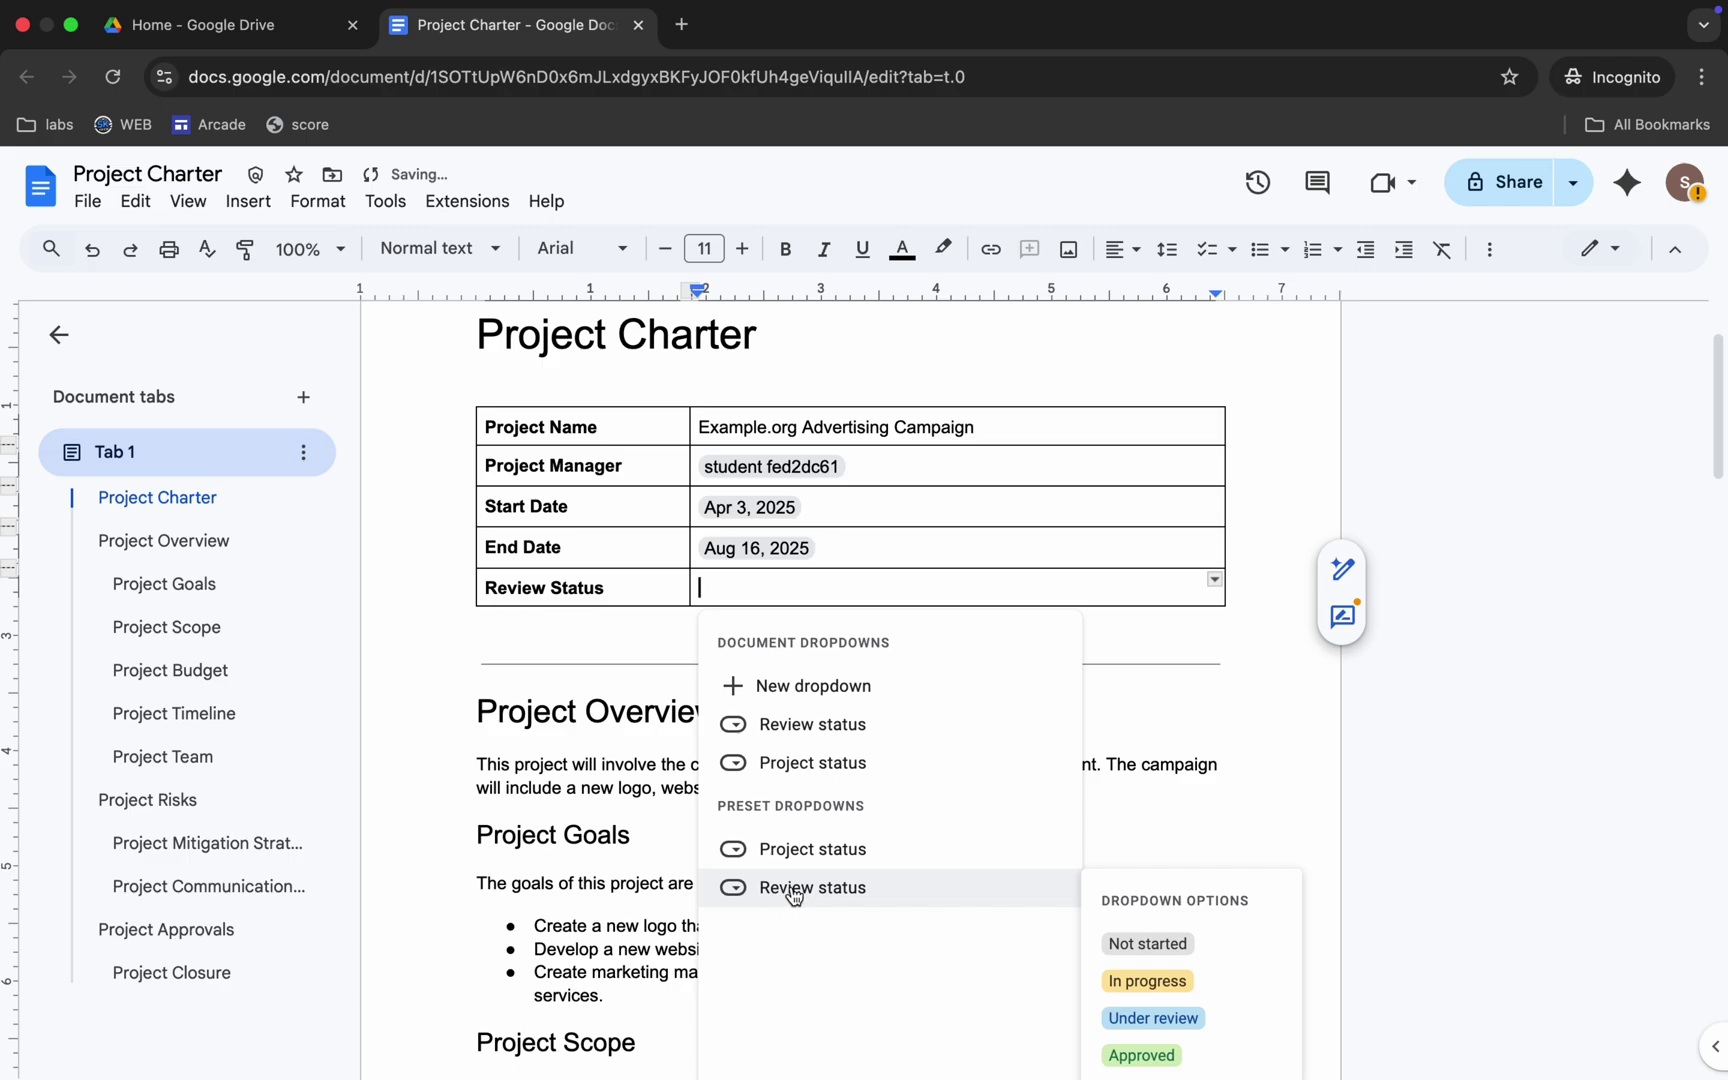
left_click(1144, 1052)
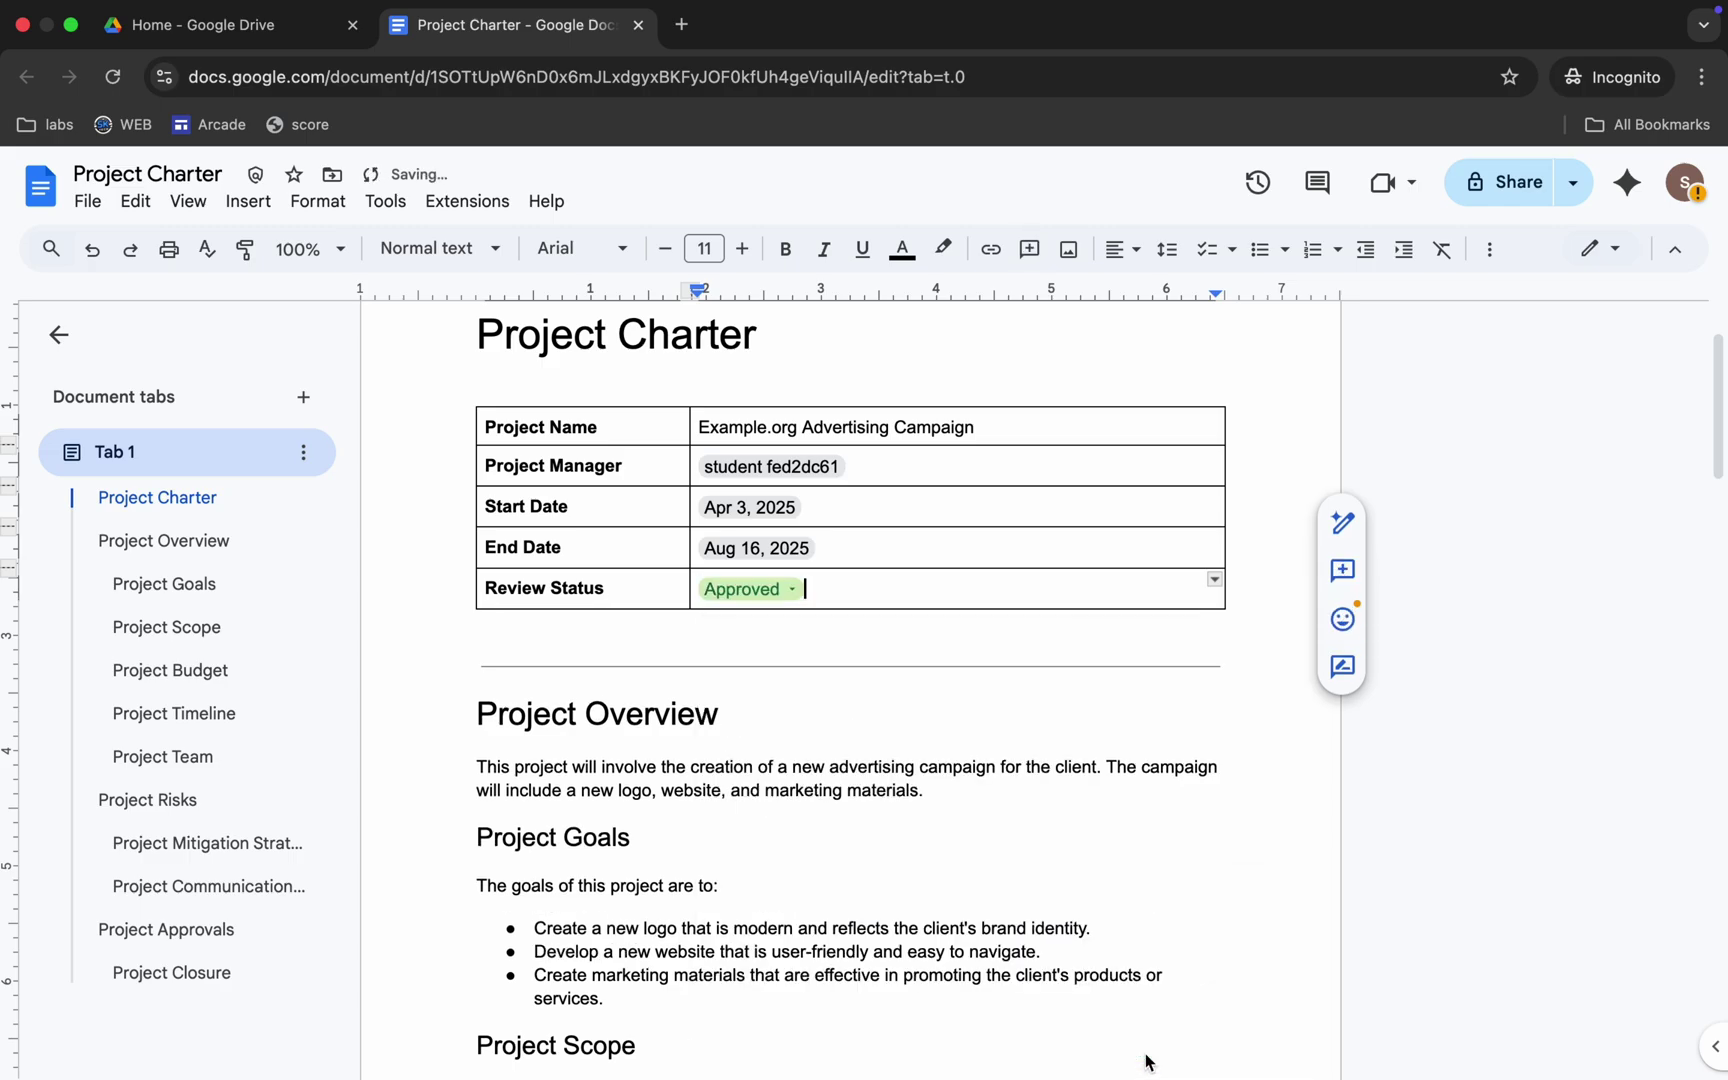
scroll(707, 530, "up", 1)
left_click(708, 533)
left_click(445, 559)
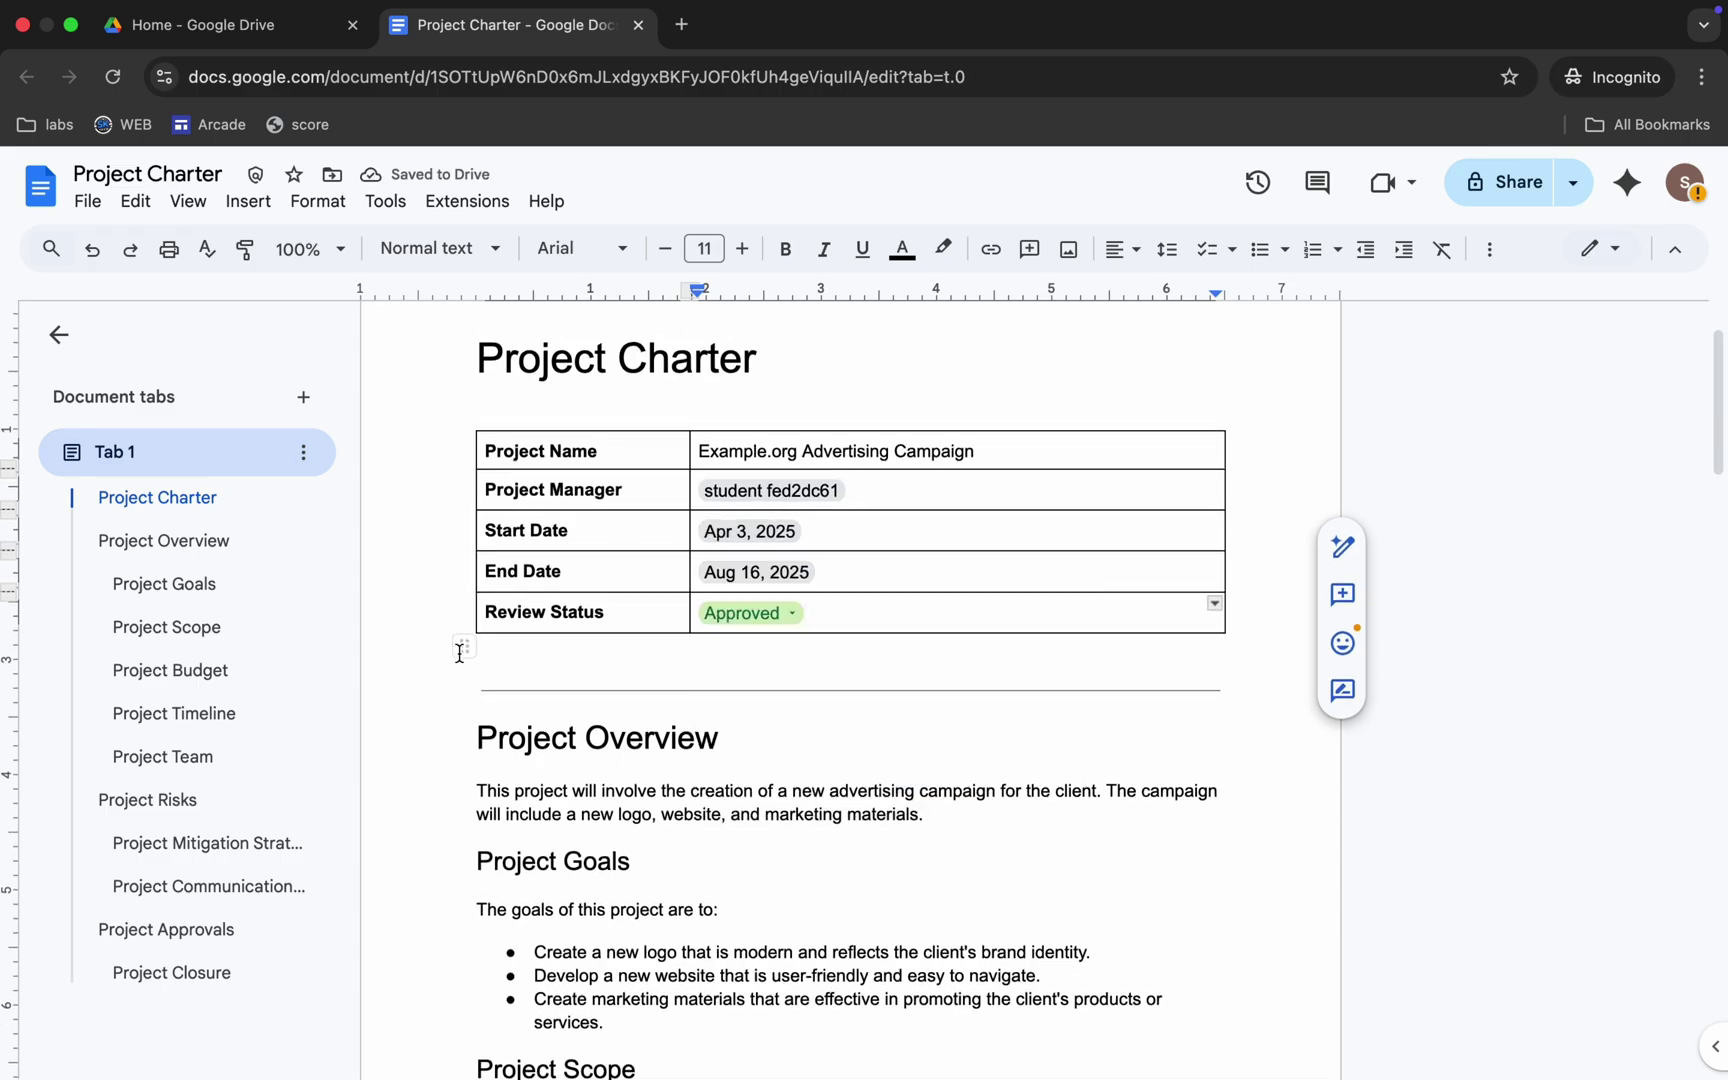
Comment on the Project Overview section with 'Please like share & subscirbe'.
left_click_drag(939, 827, 477, 738)
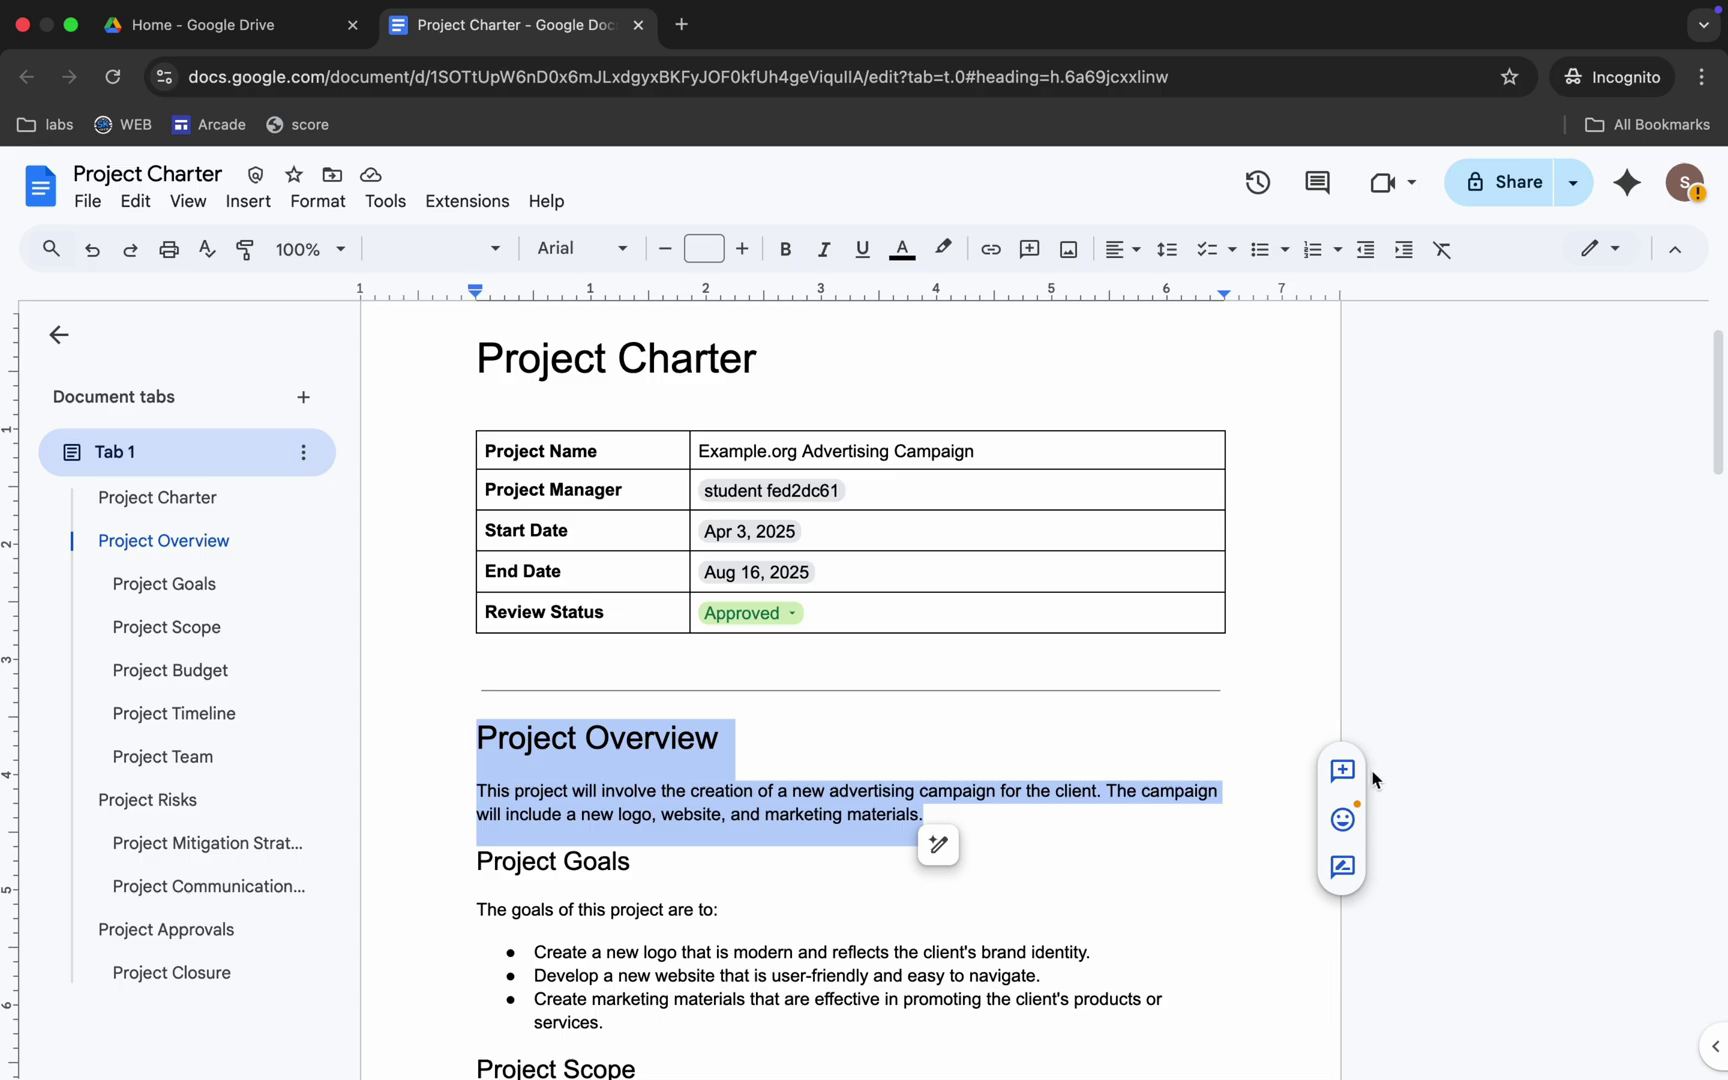
left_click(1343, 771)
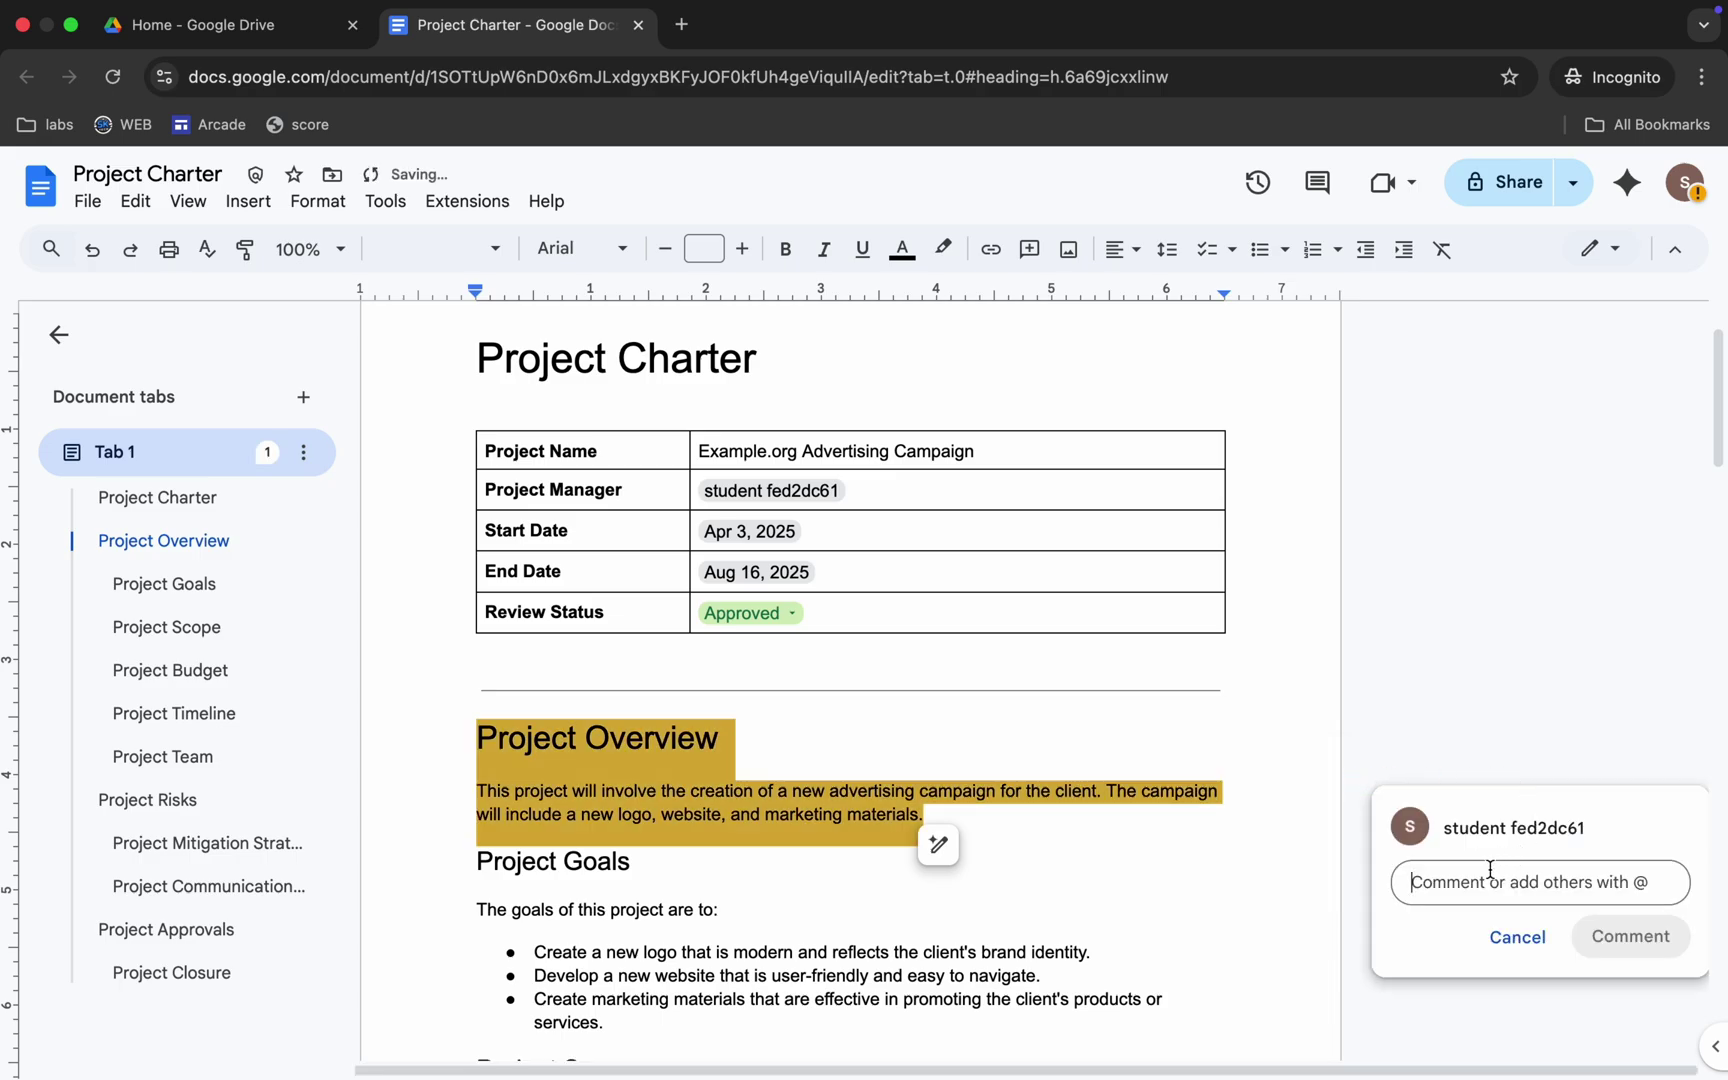
type("Please like share & subscirbe @")
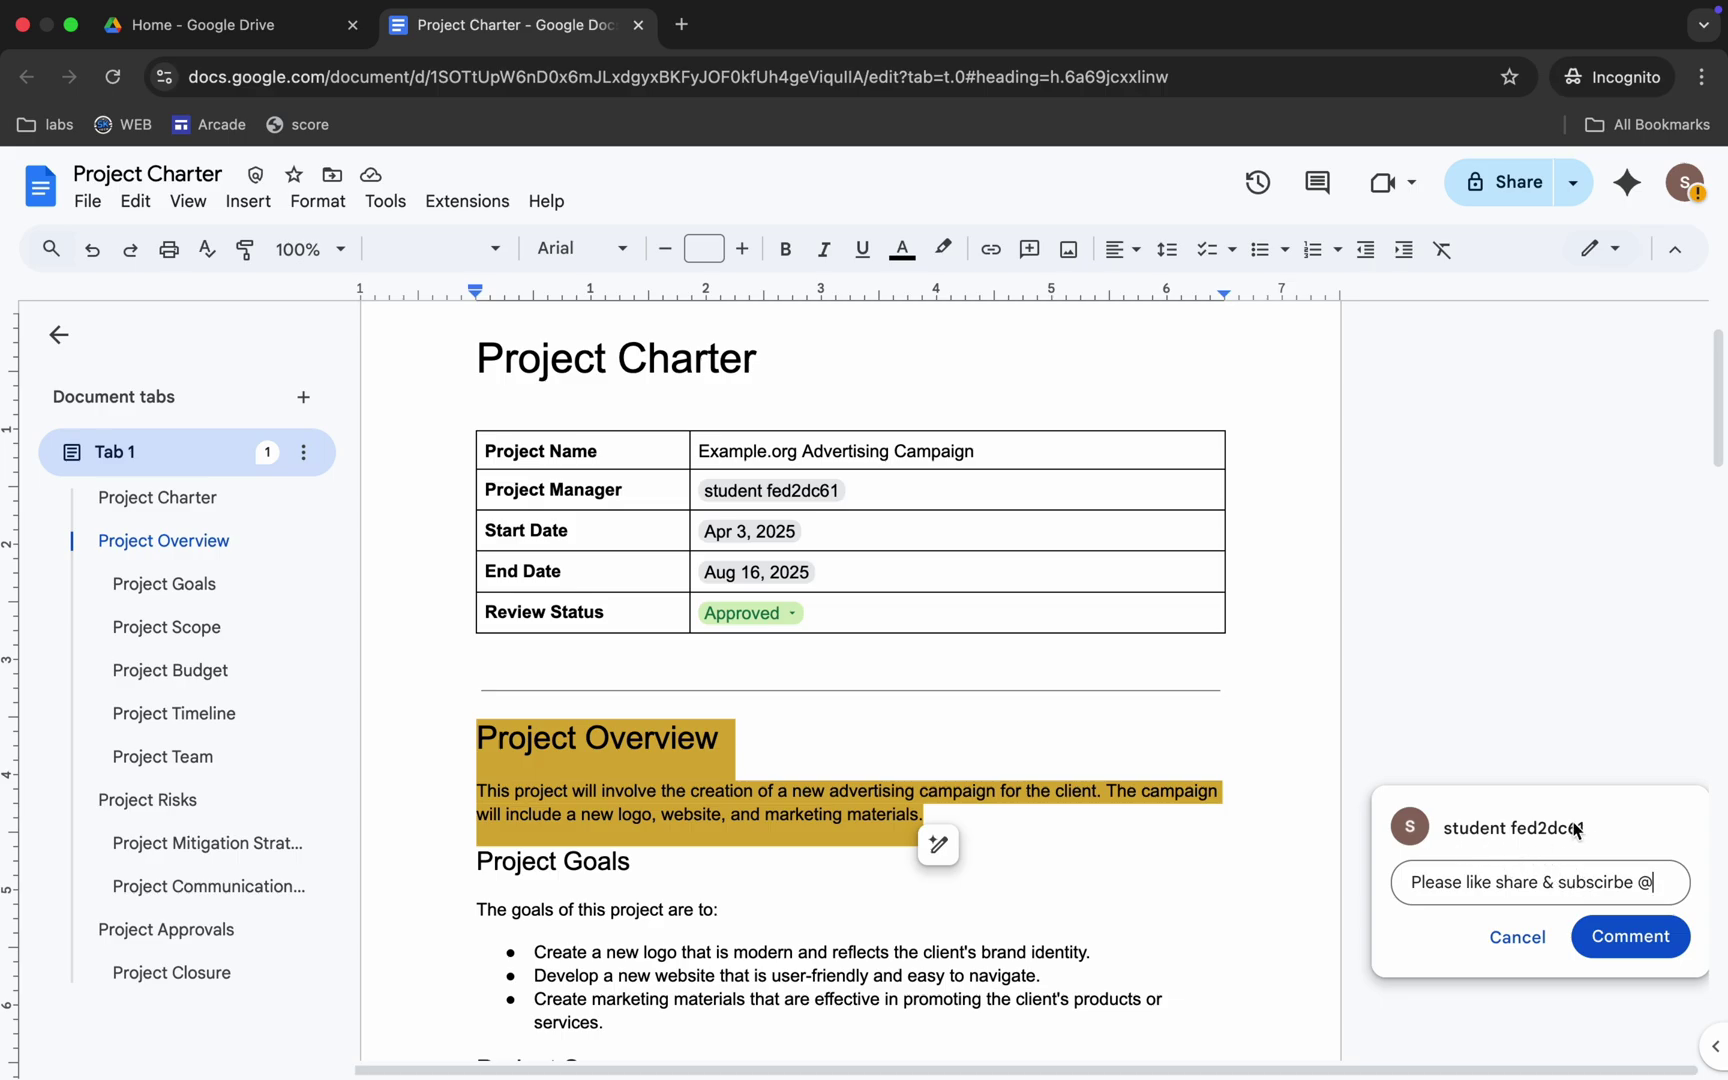
mouse_move(1586, 853)
key("BackSpace")
type("+")
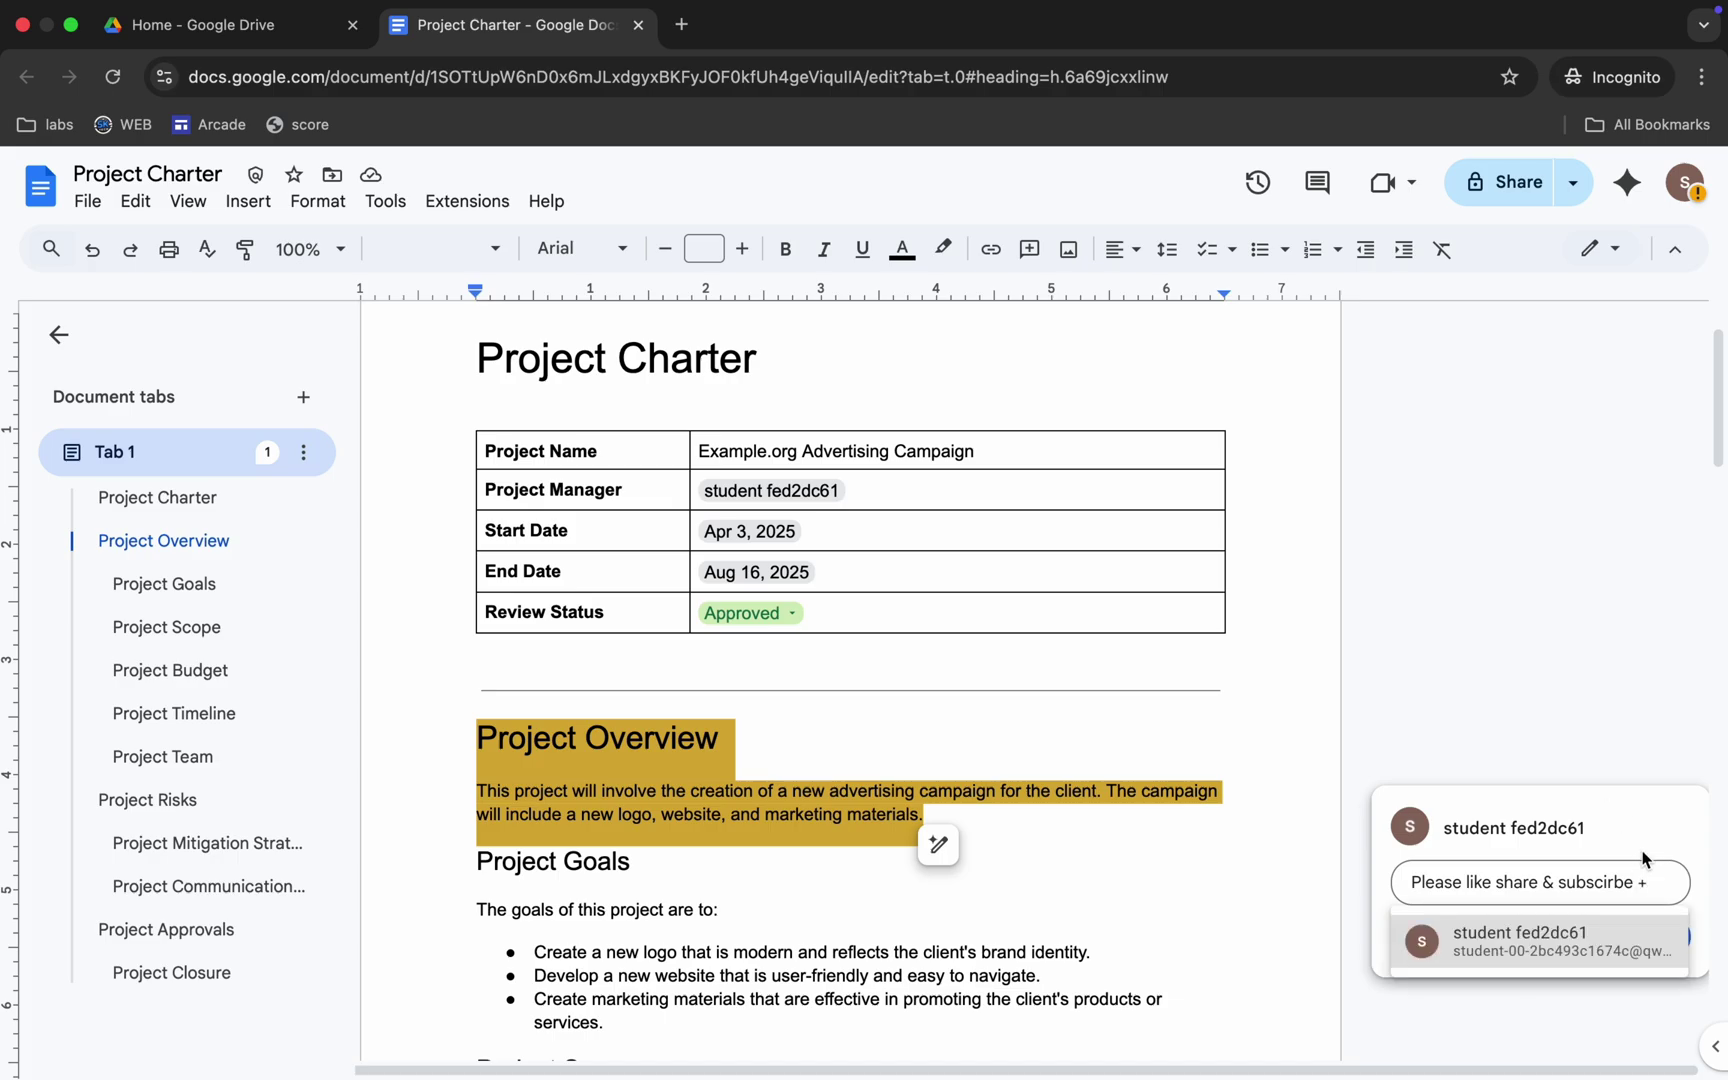
mouse_move(1502, 948)
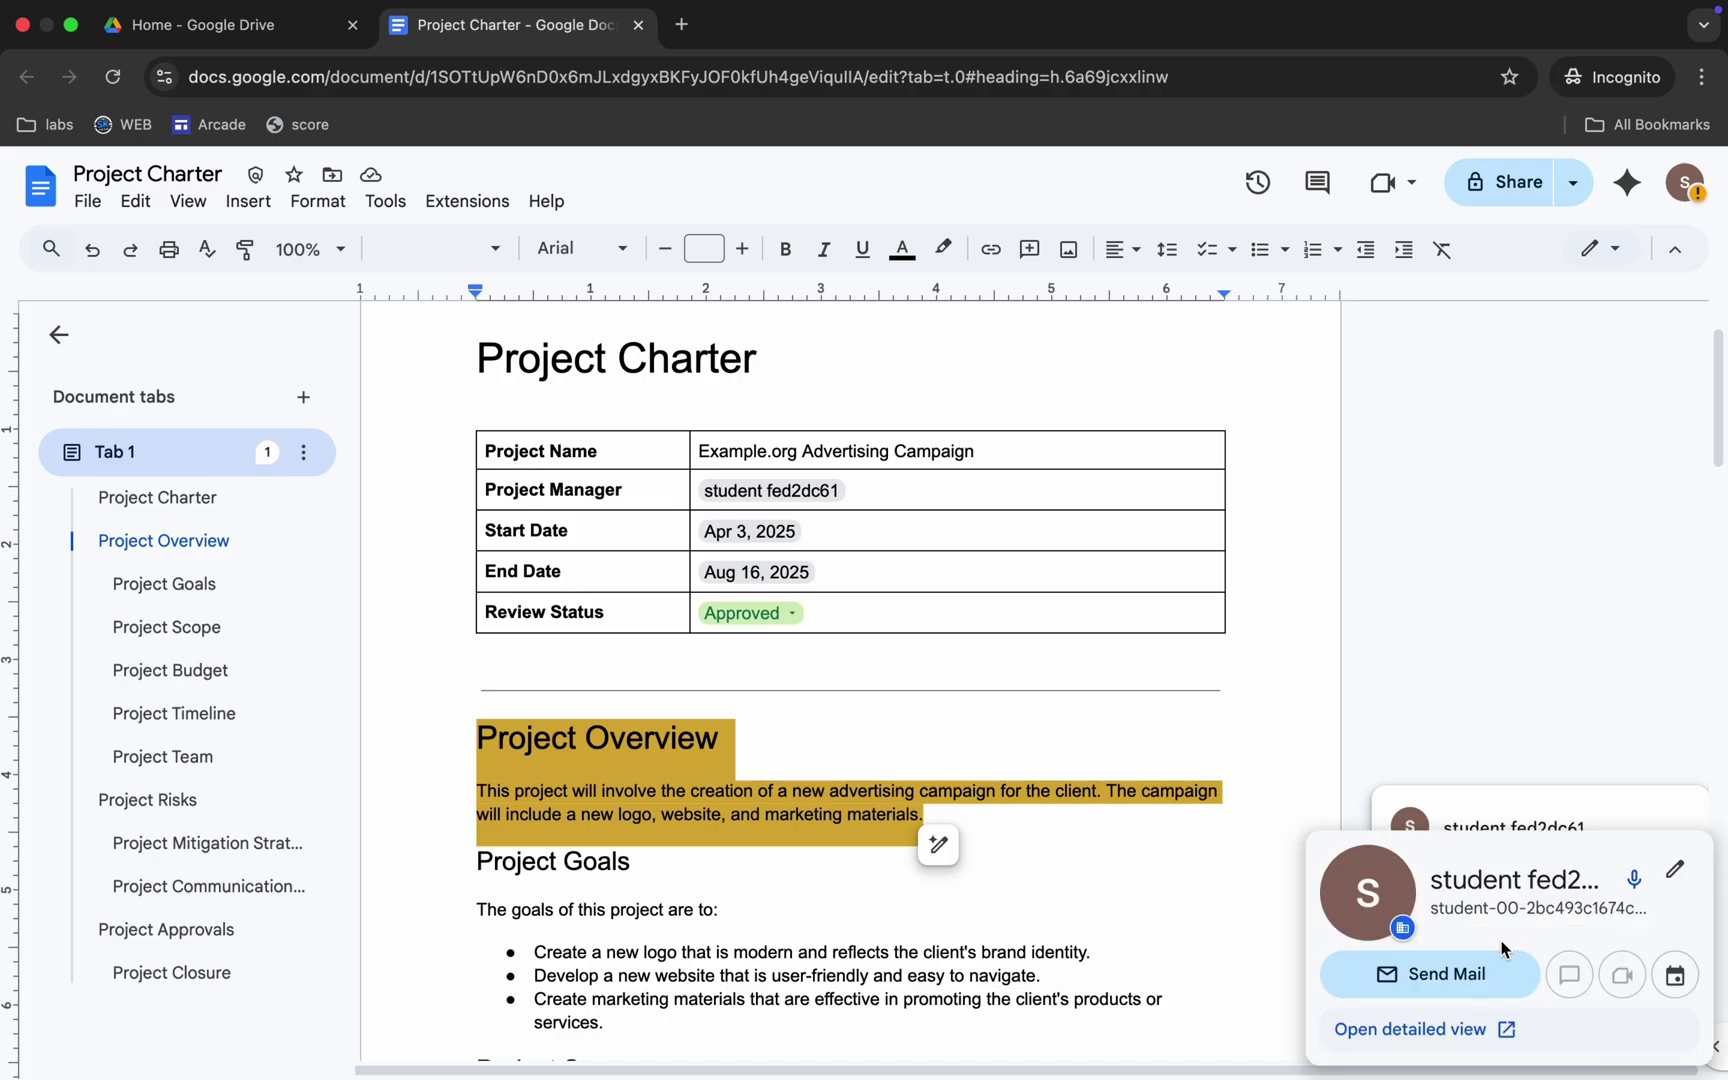
left_click(1404, 687)
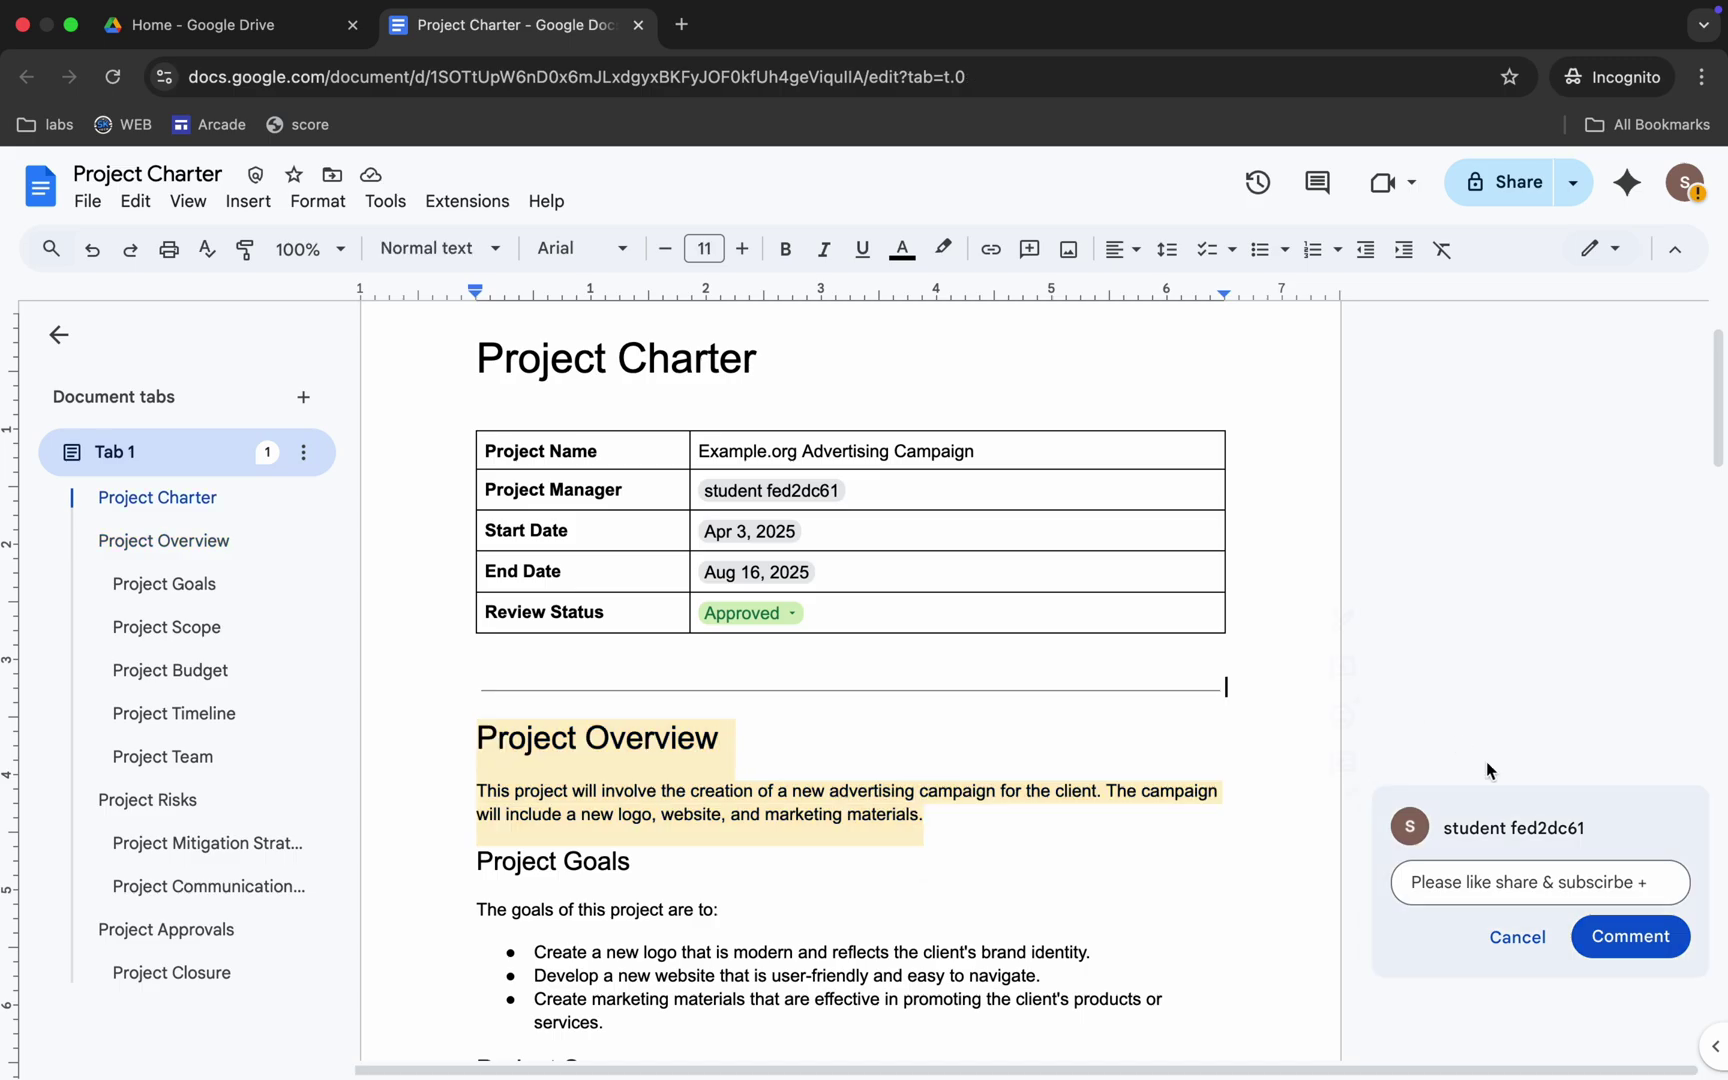
left_click(1655, 883)
type("@")
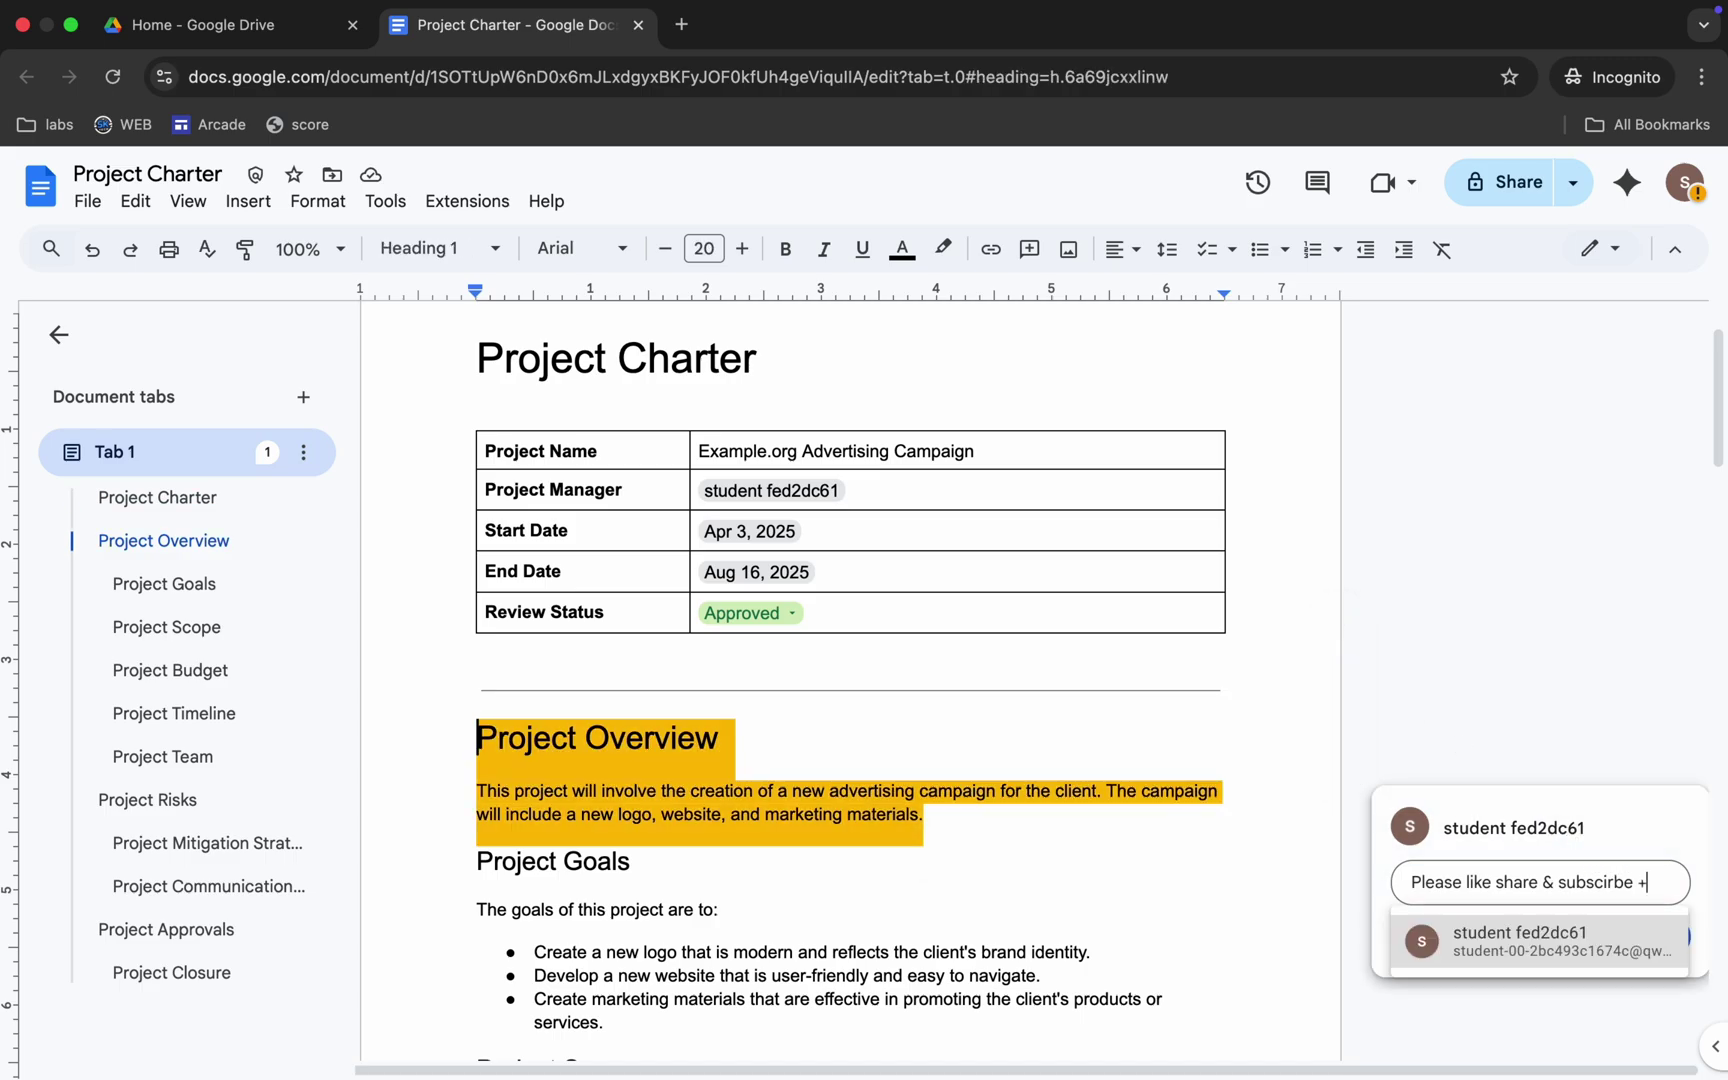
left_click(1604, 948)
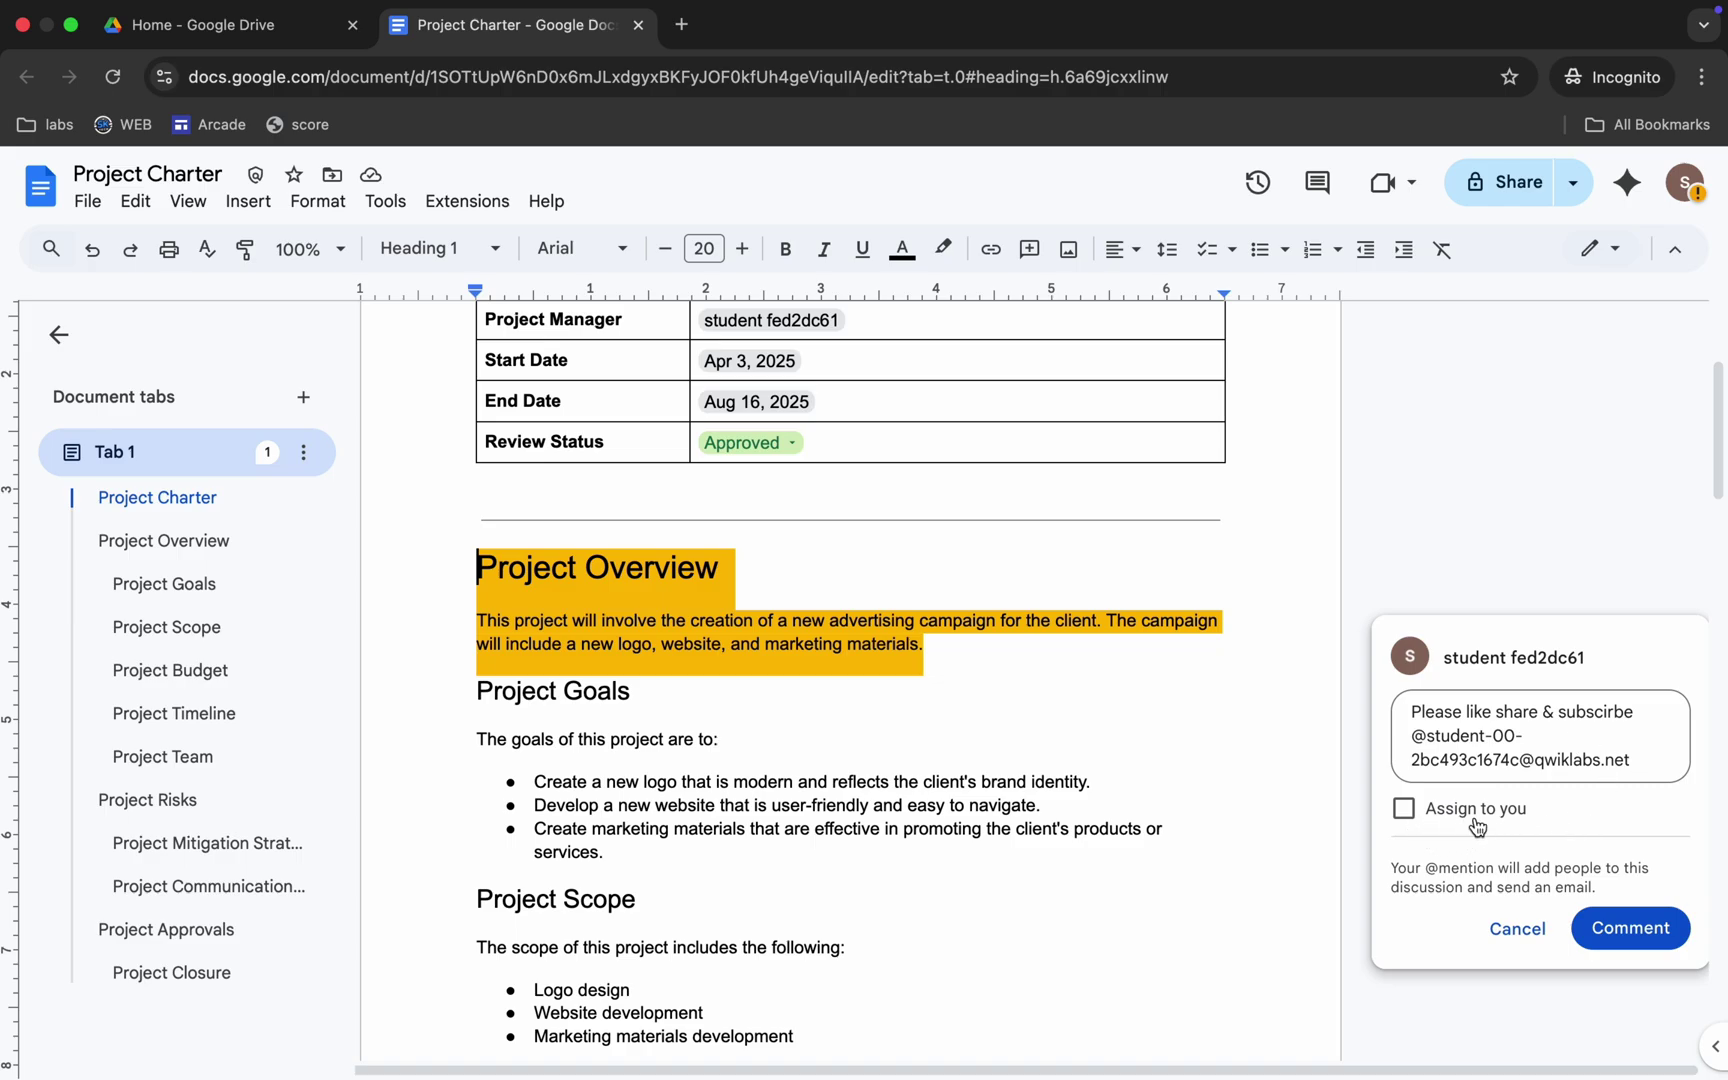
left_click(1408, 816)
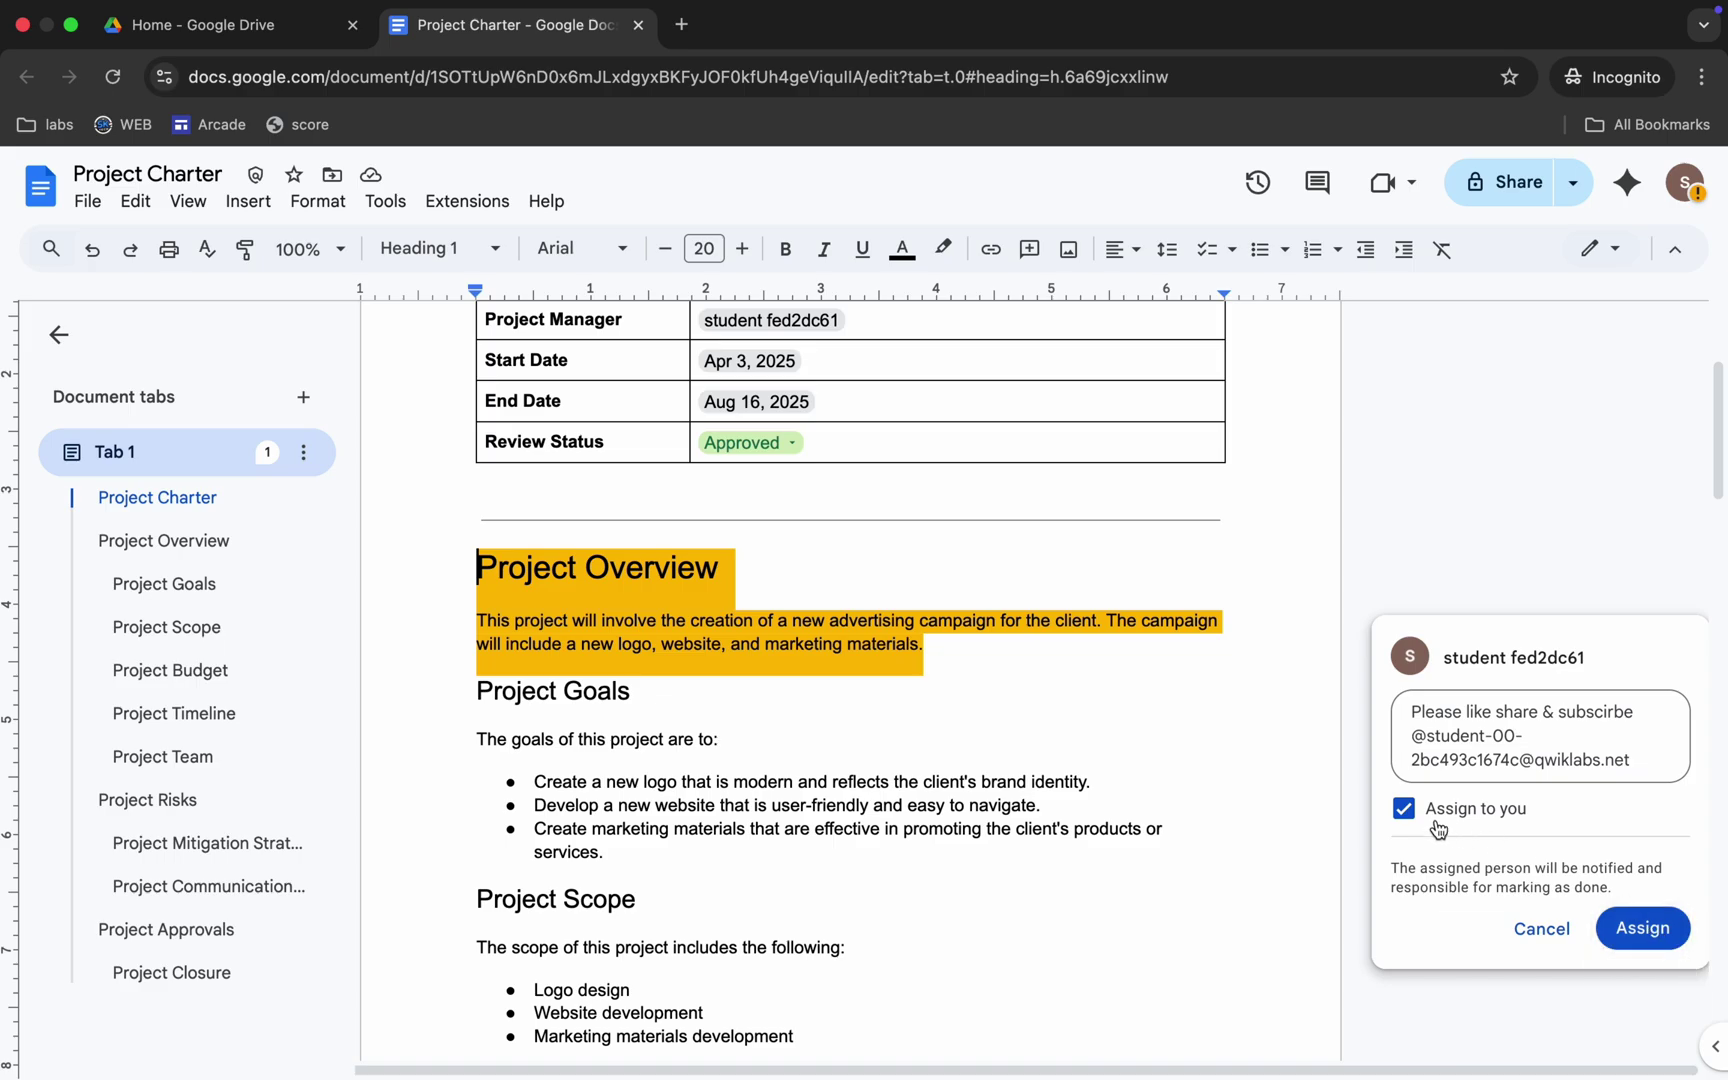
left_click(1662, 934)
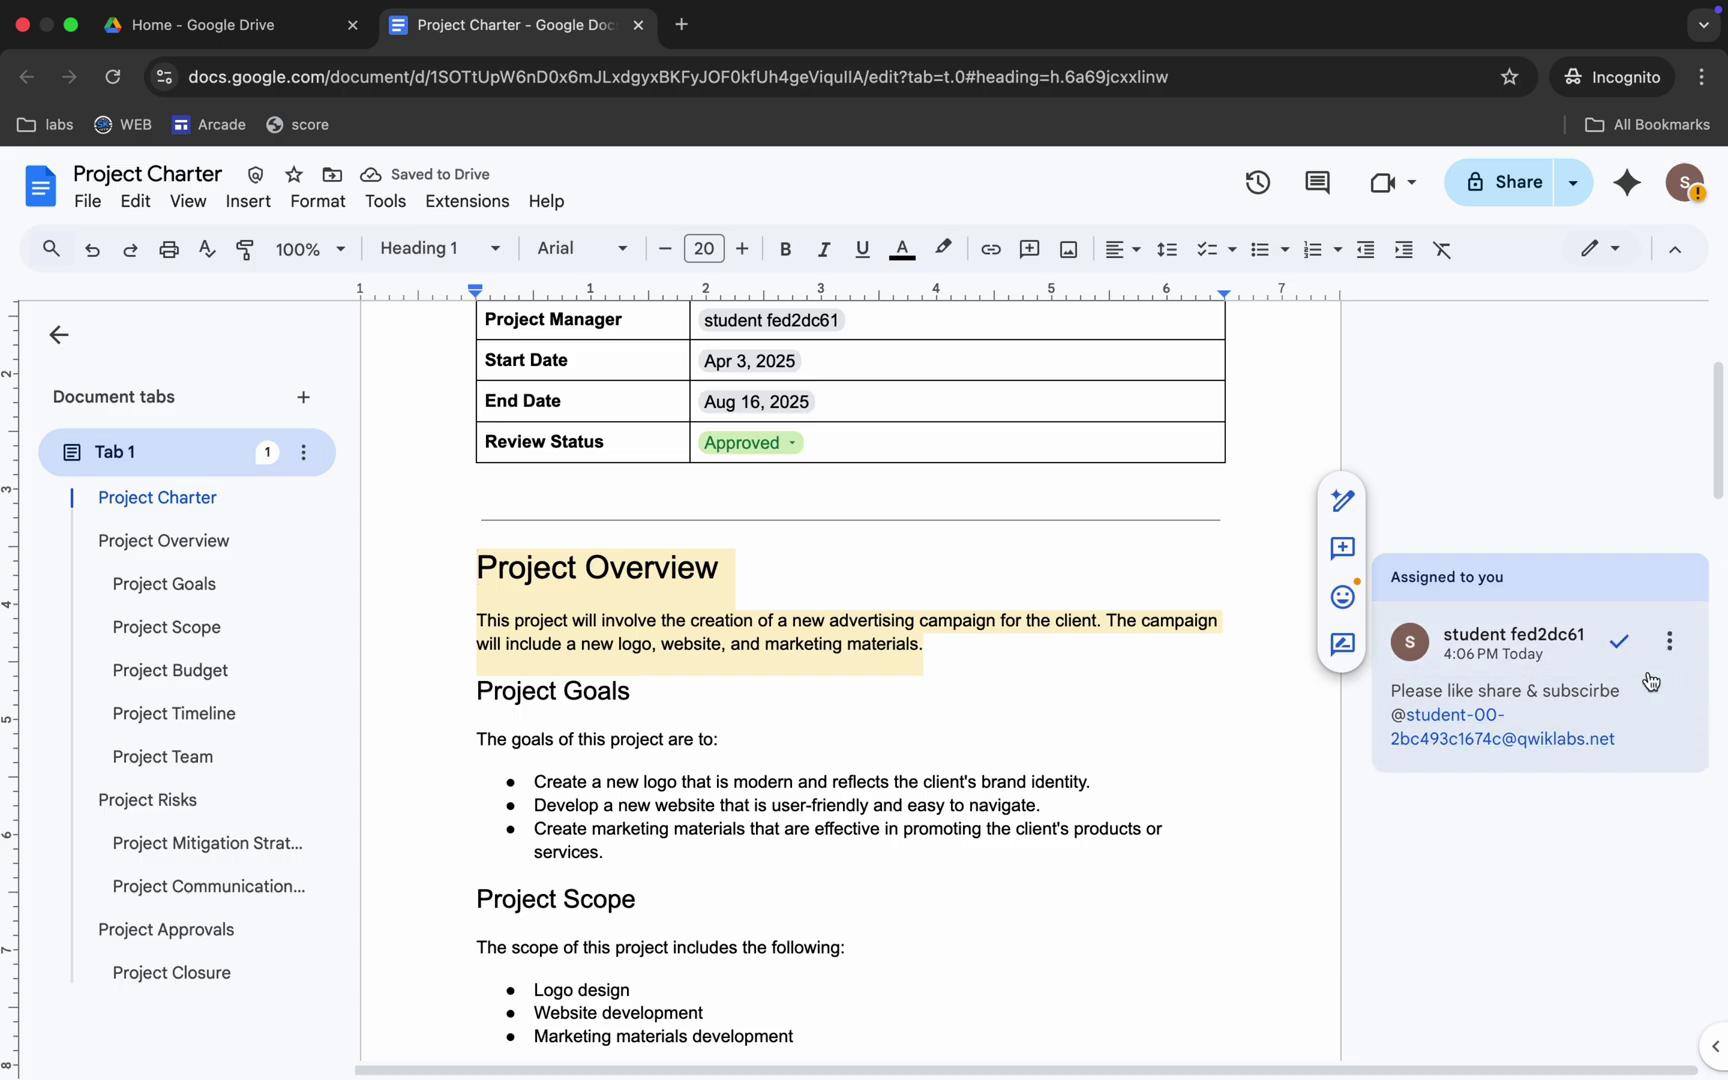
Resolve the assigned comment and make a copy of the 3:53 PM version.
left_click(1620, 642)
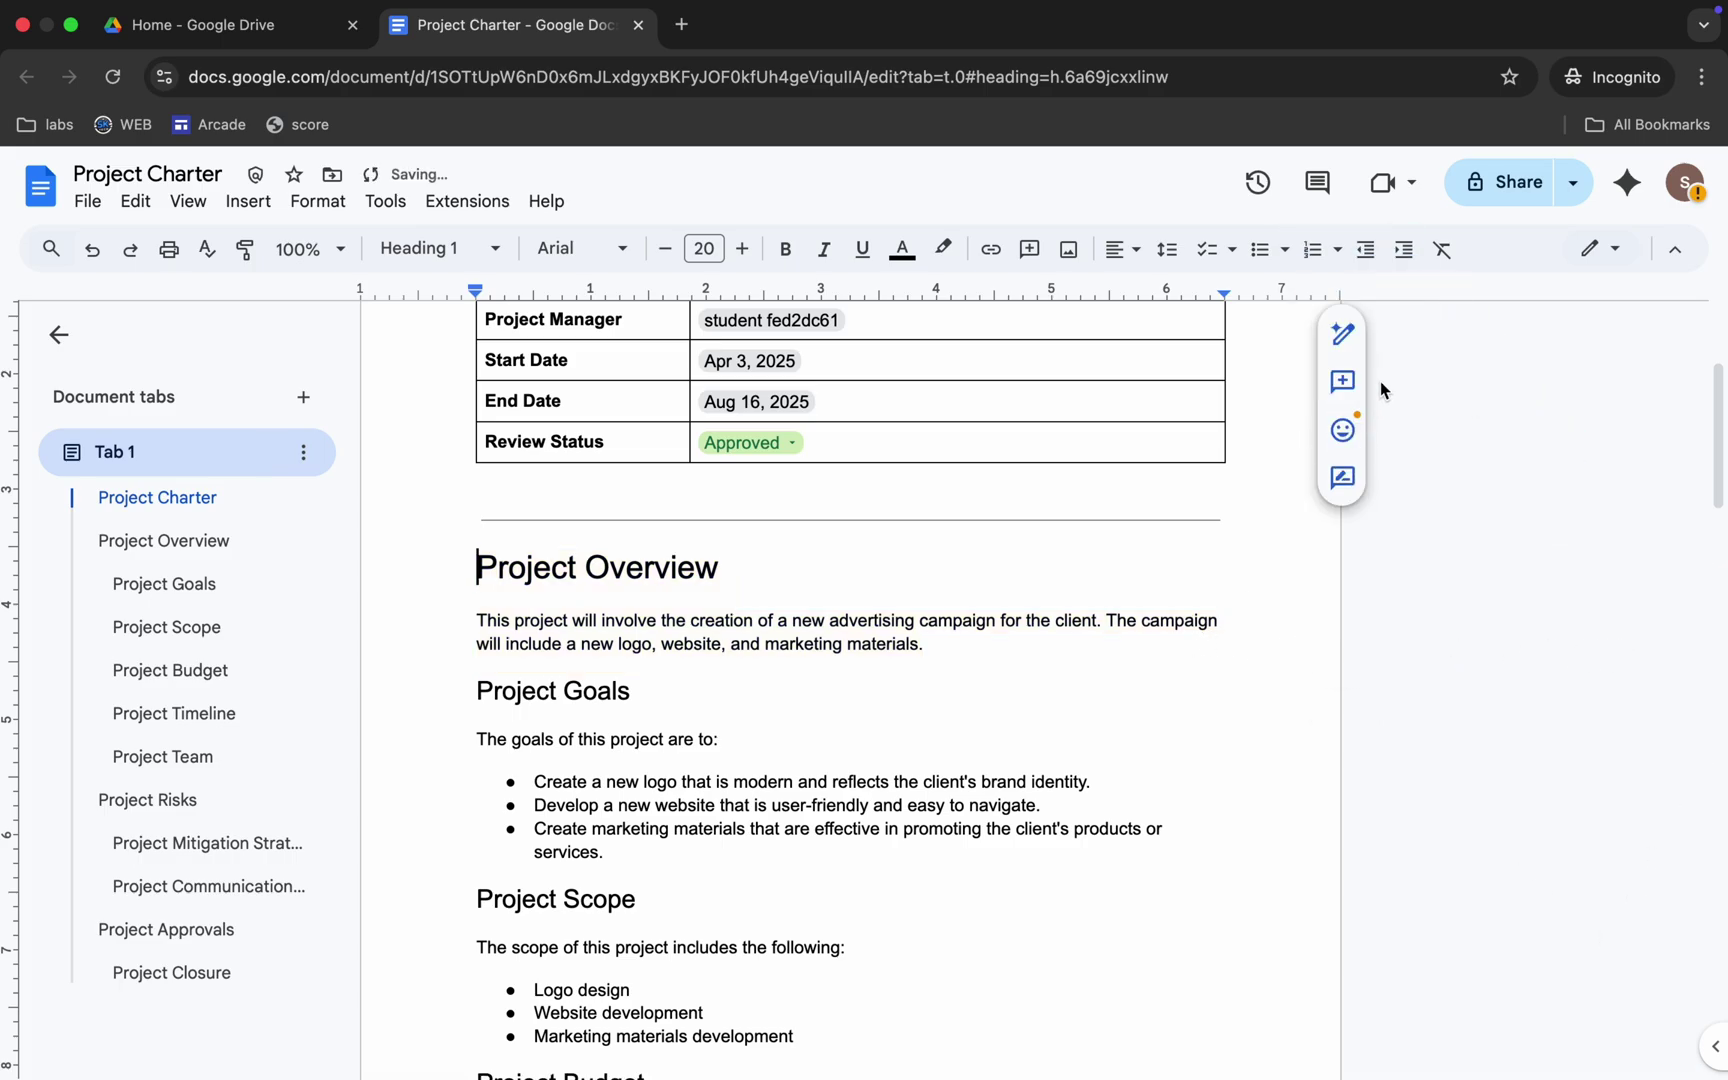
left_click(1258, 183)
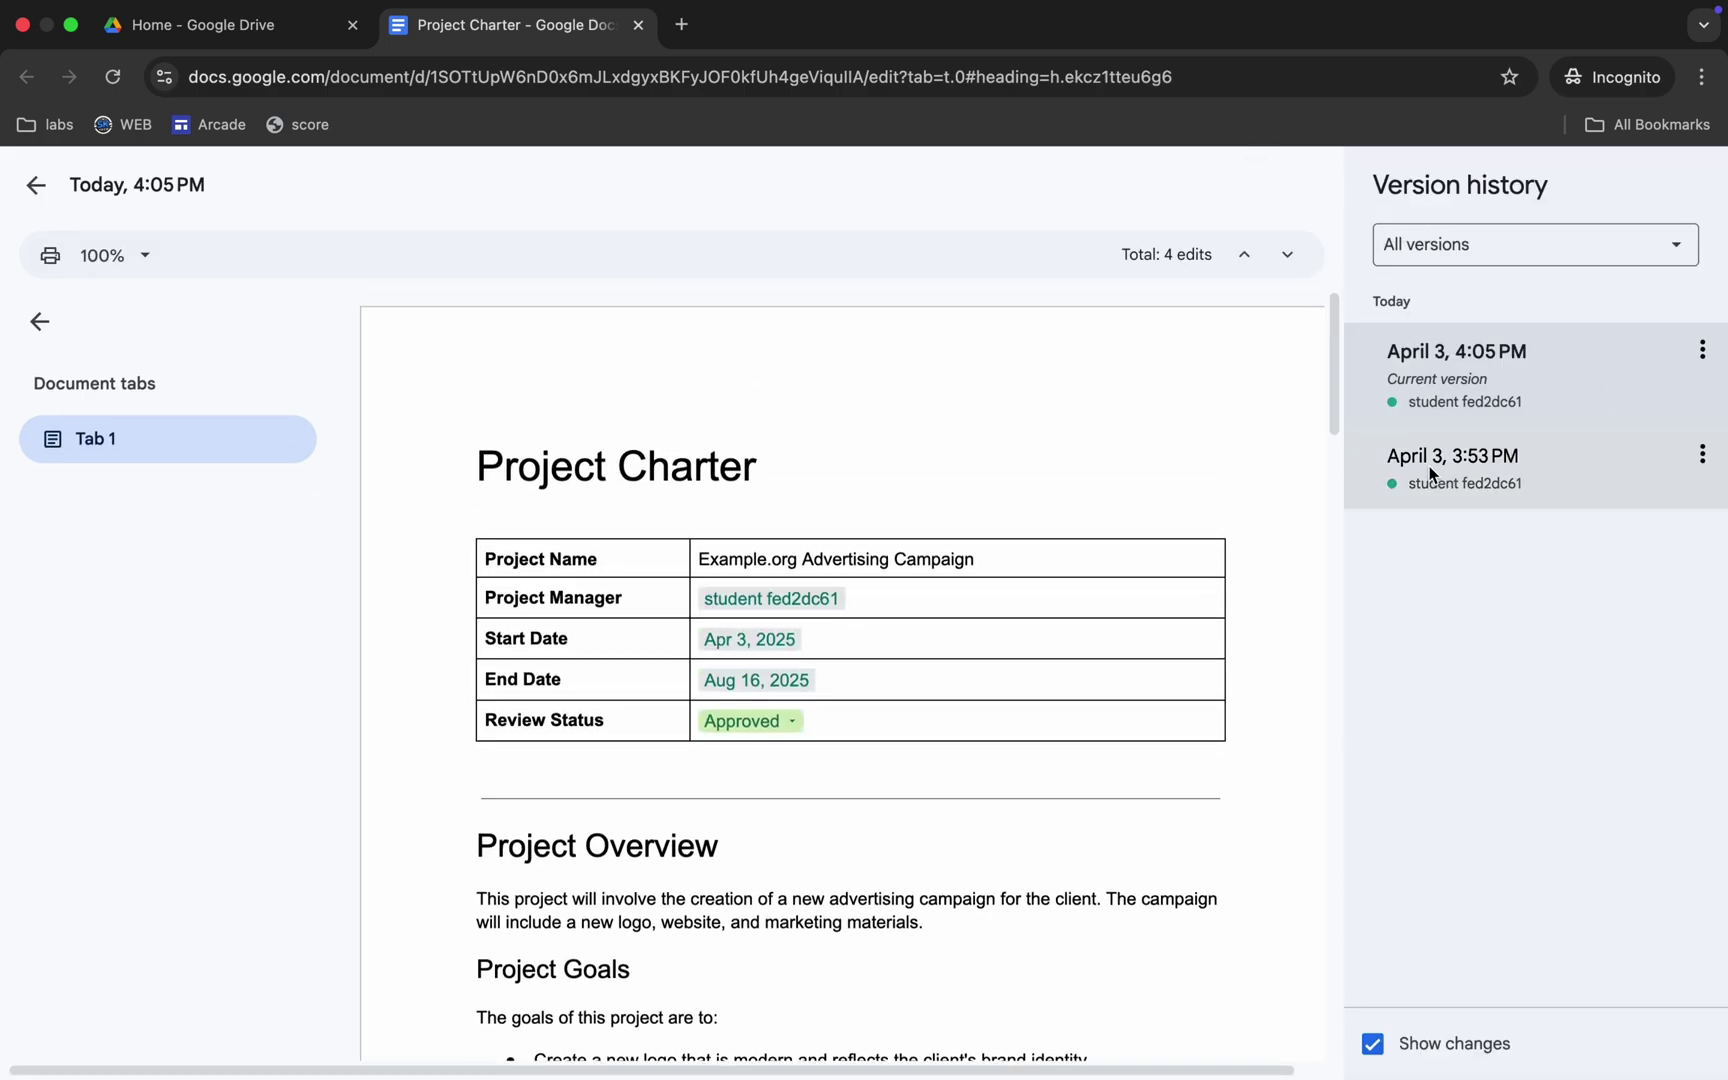
left_click(1702, 453)
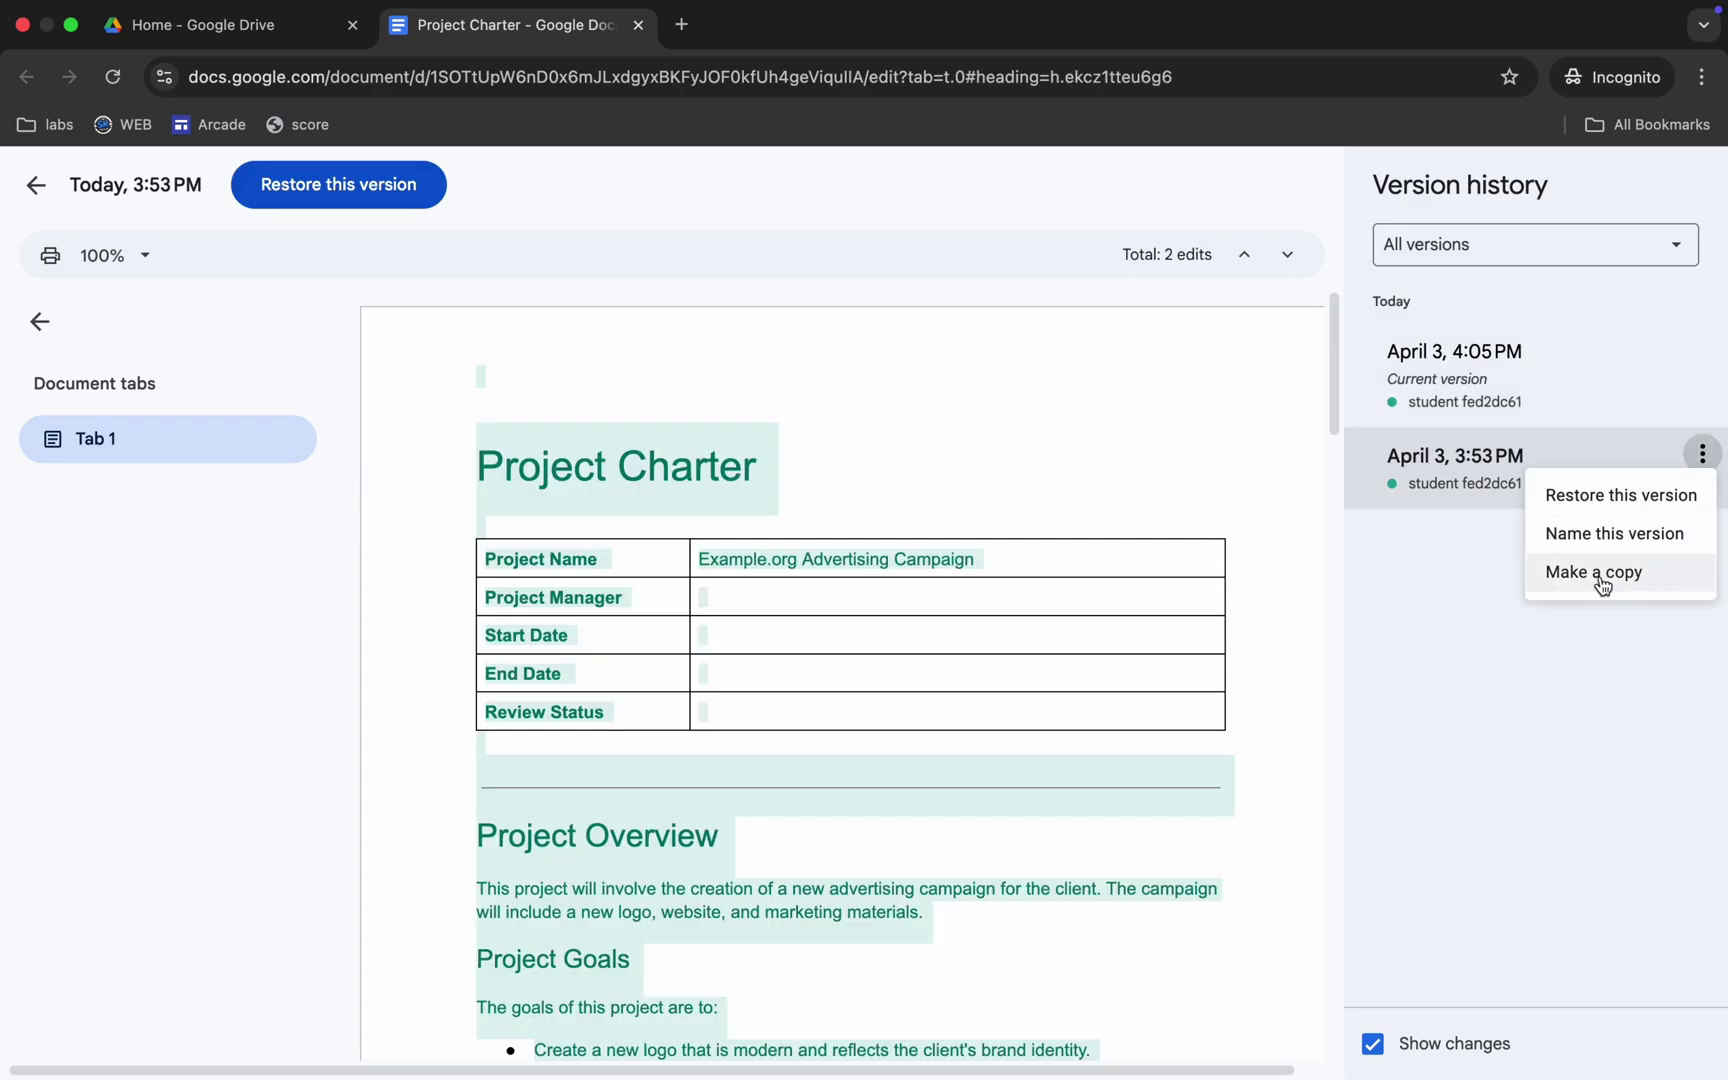
left_click(1598, 573)
left_click(1017, 806)
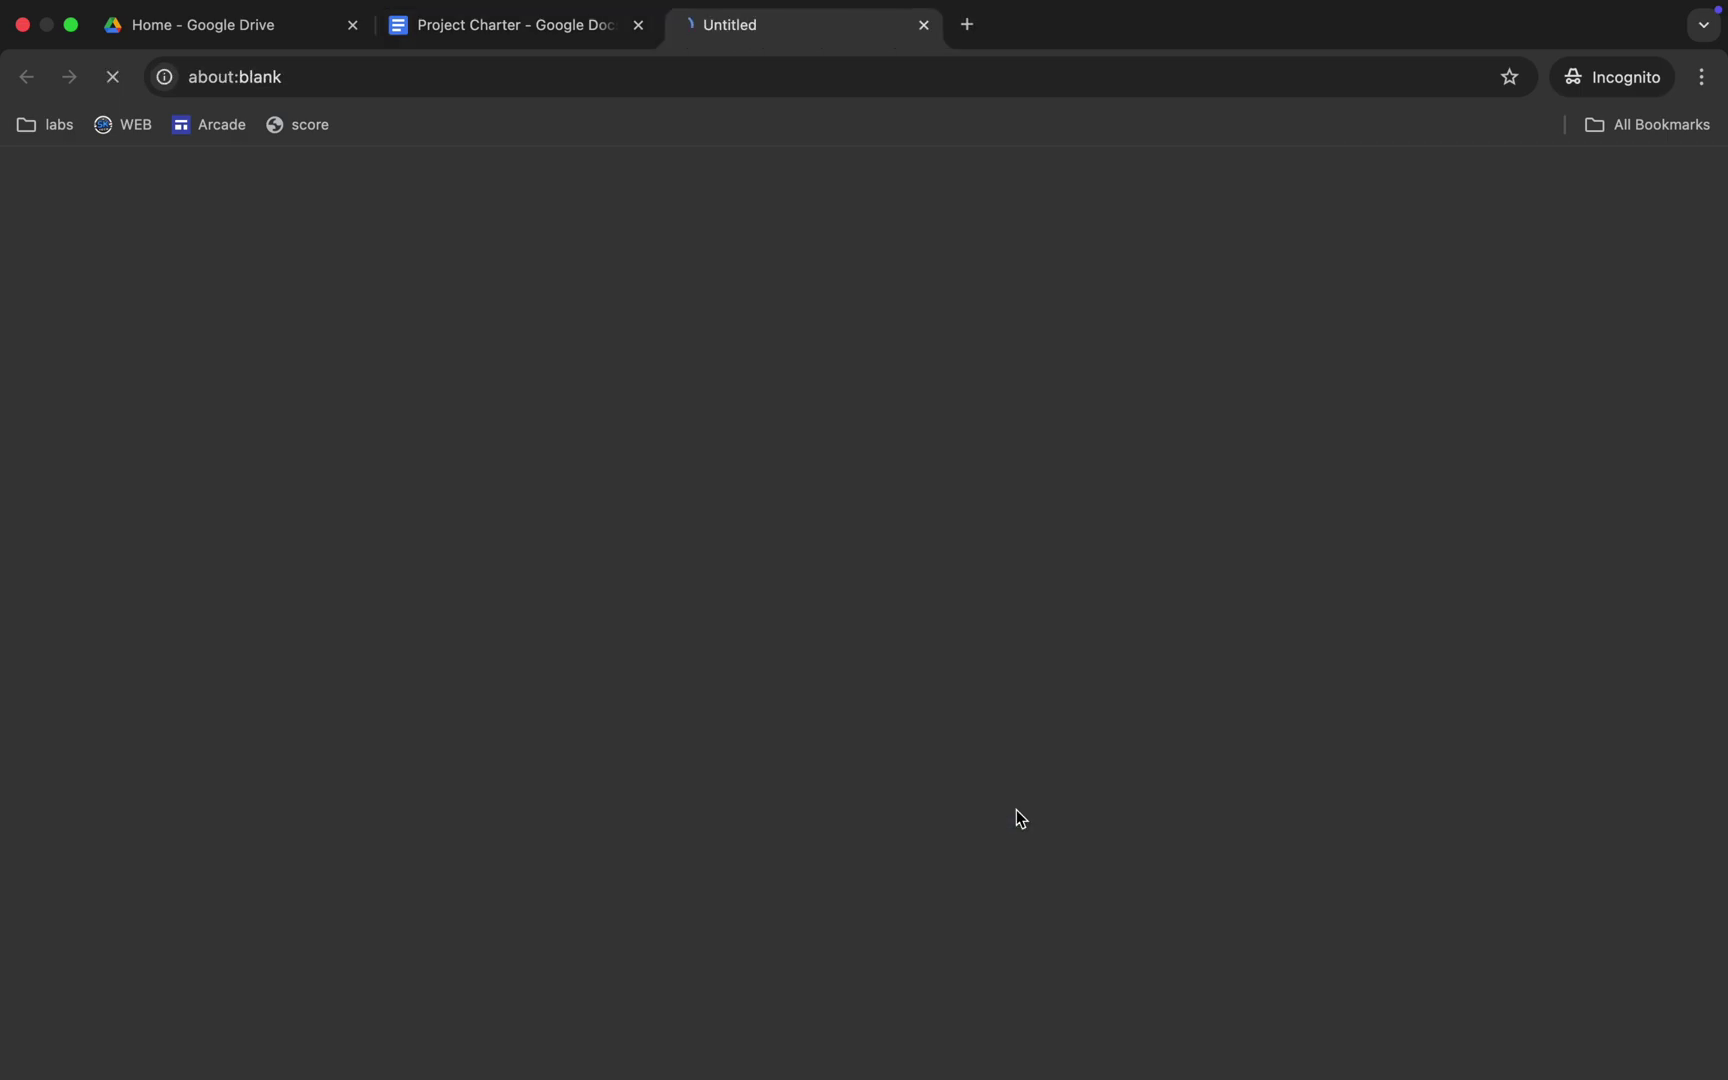
Exit version history and switch to the copied Project Charter document.
left_click(545, 30)
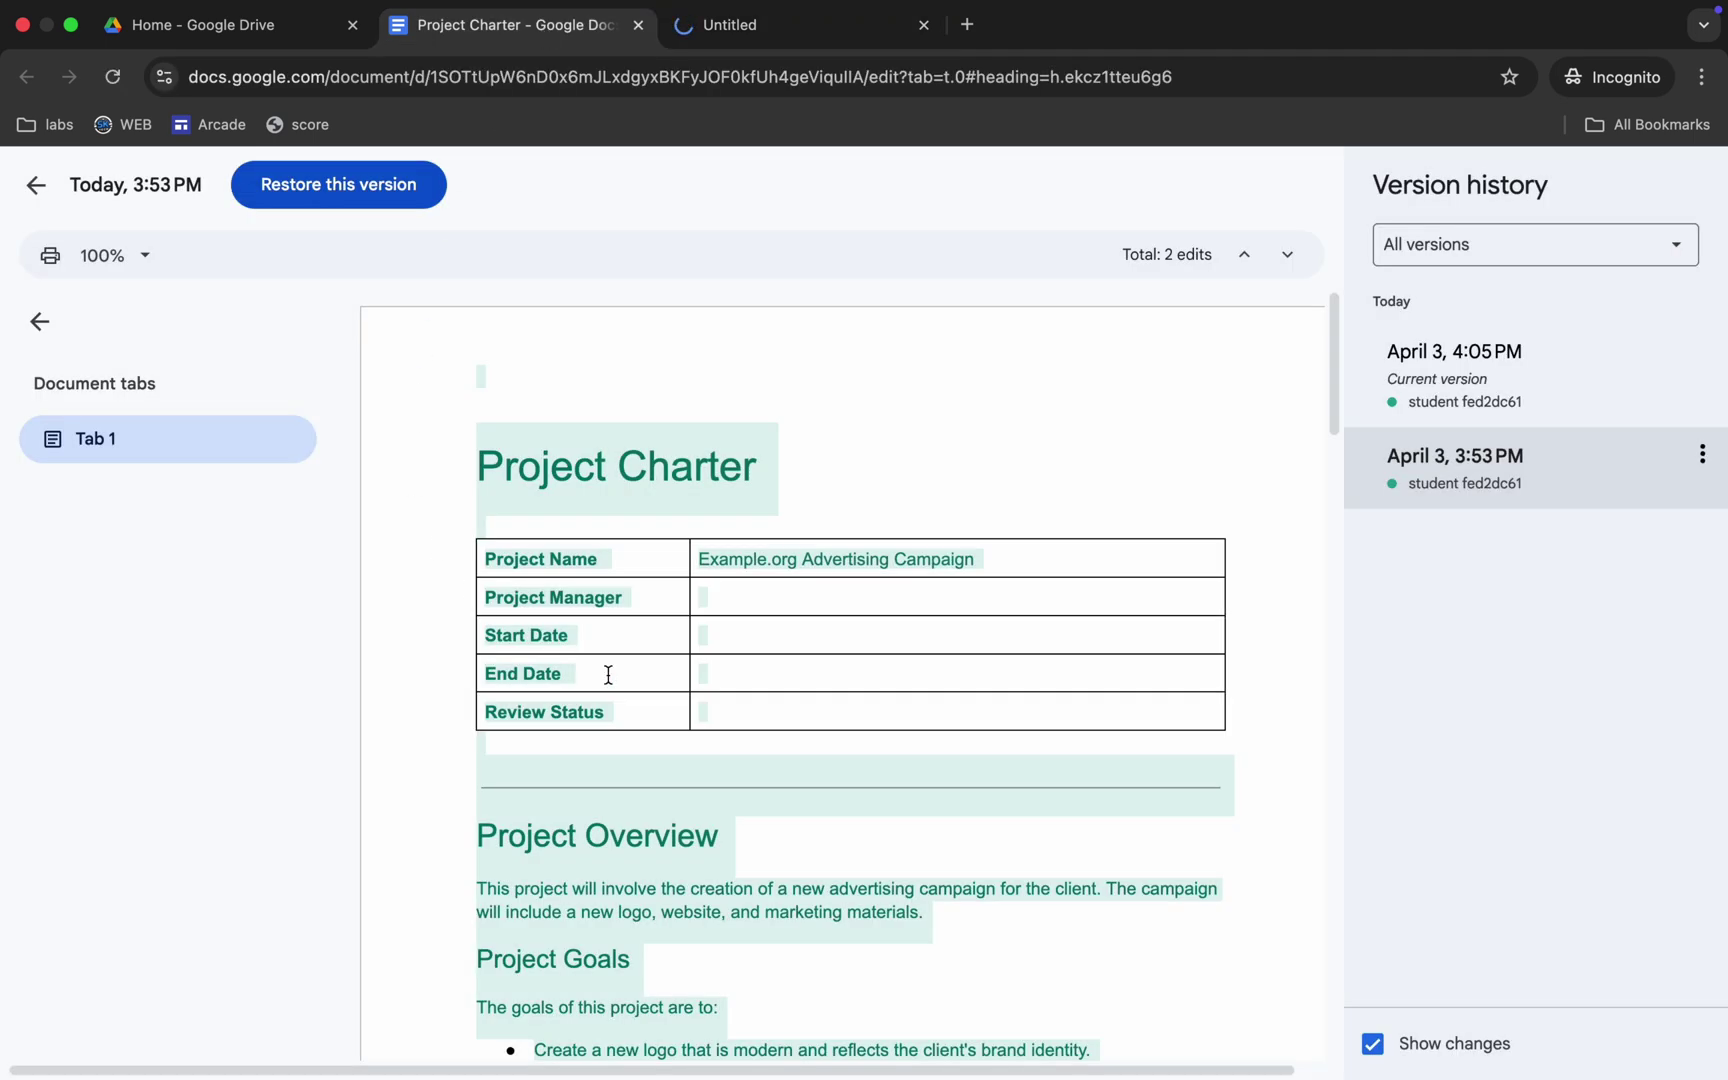
left_click(32, 190)
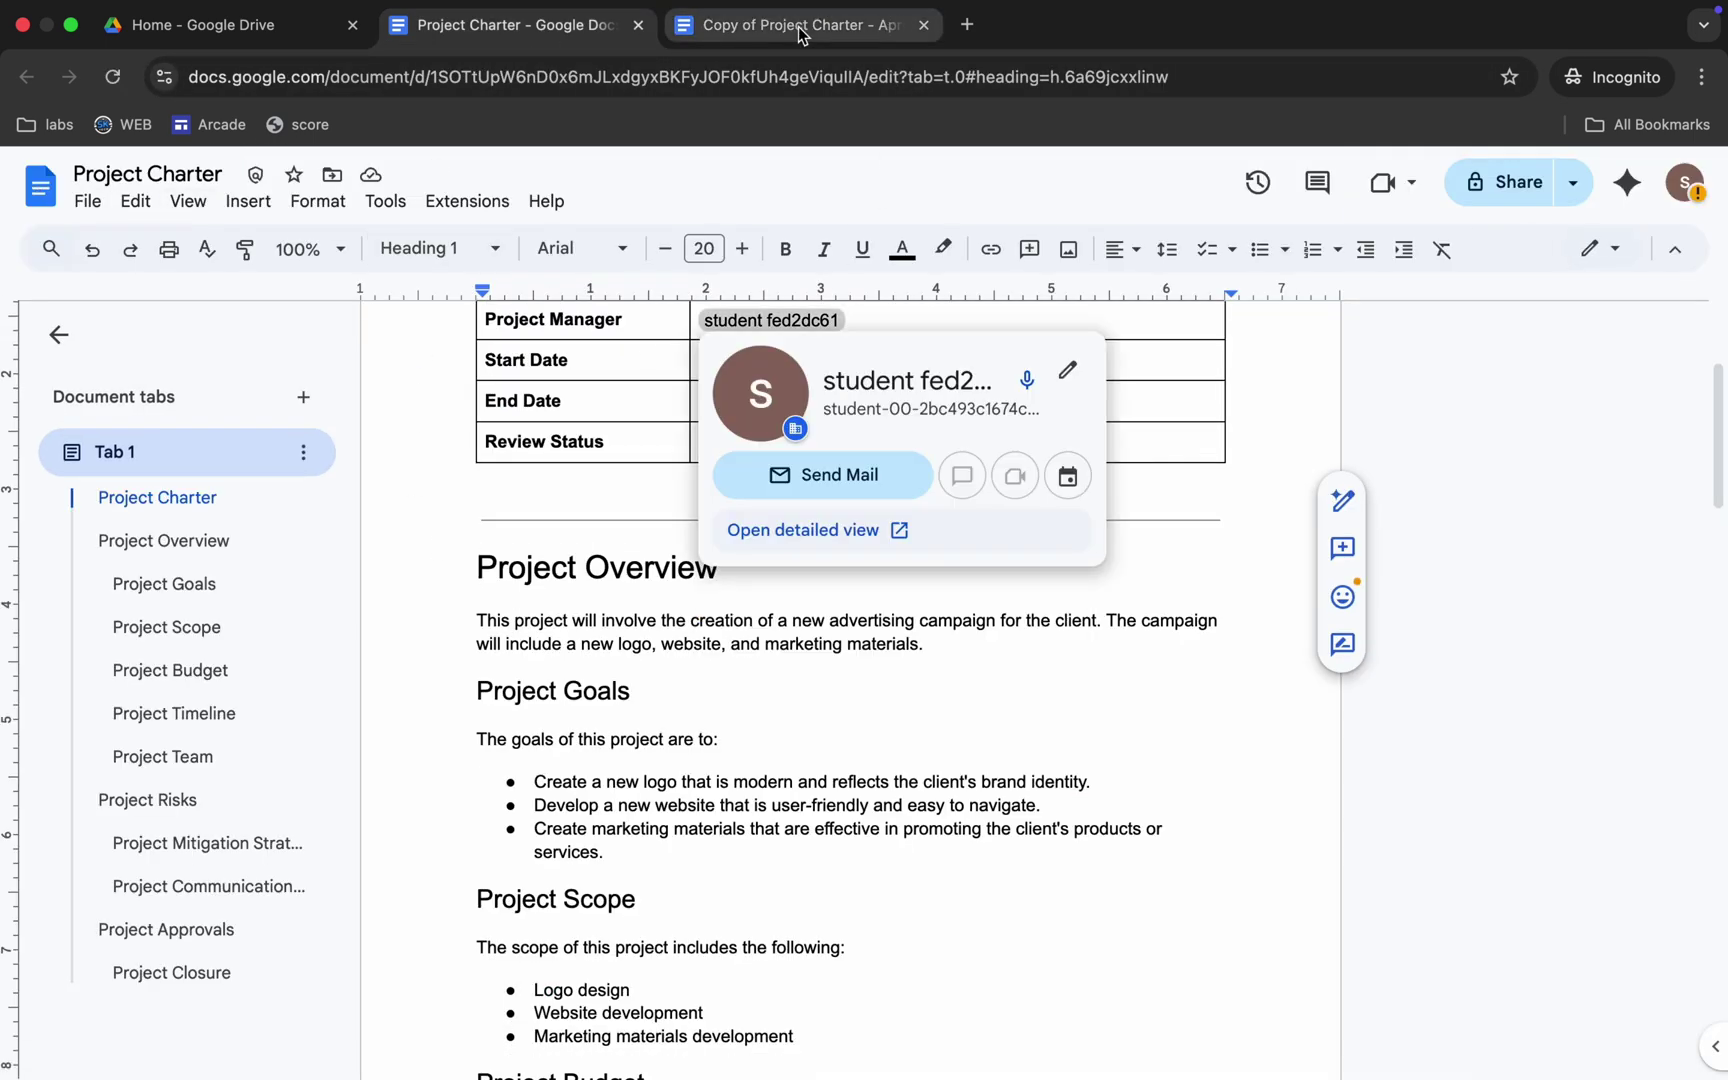
left_click(800, 27)
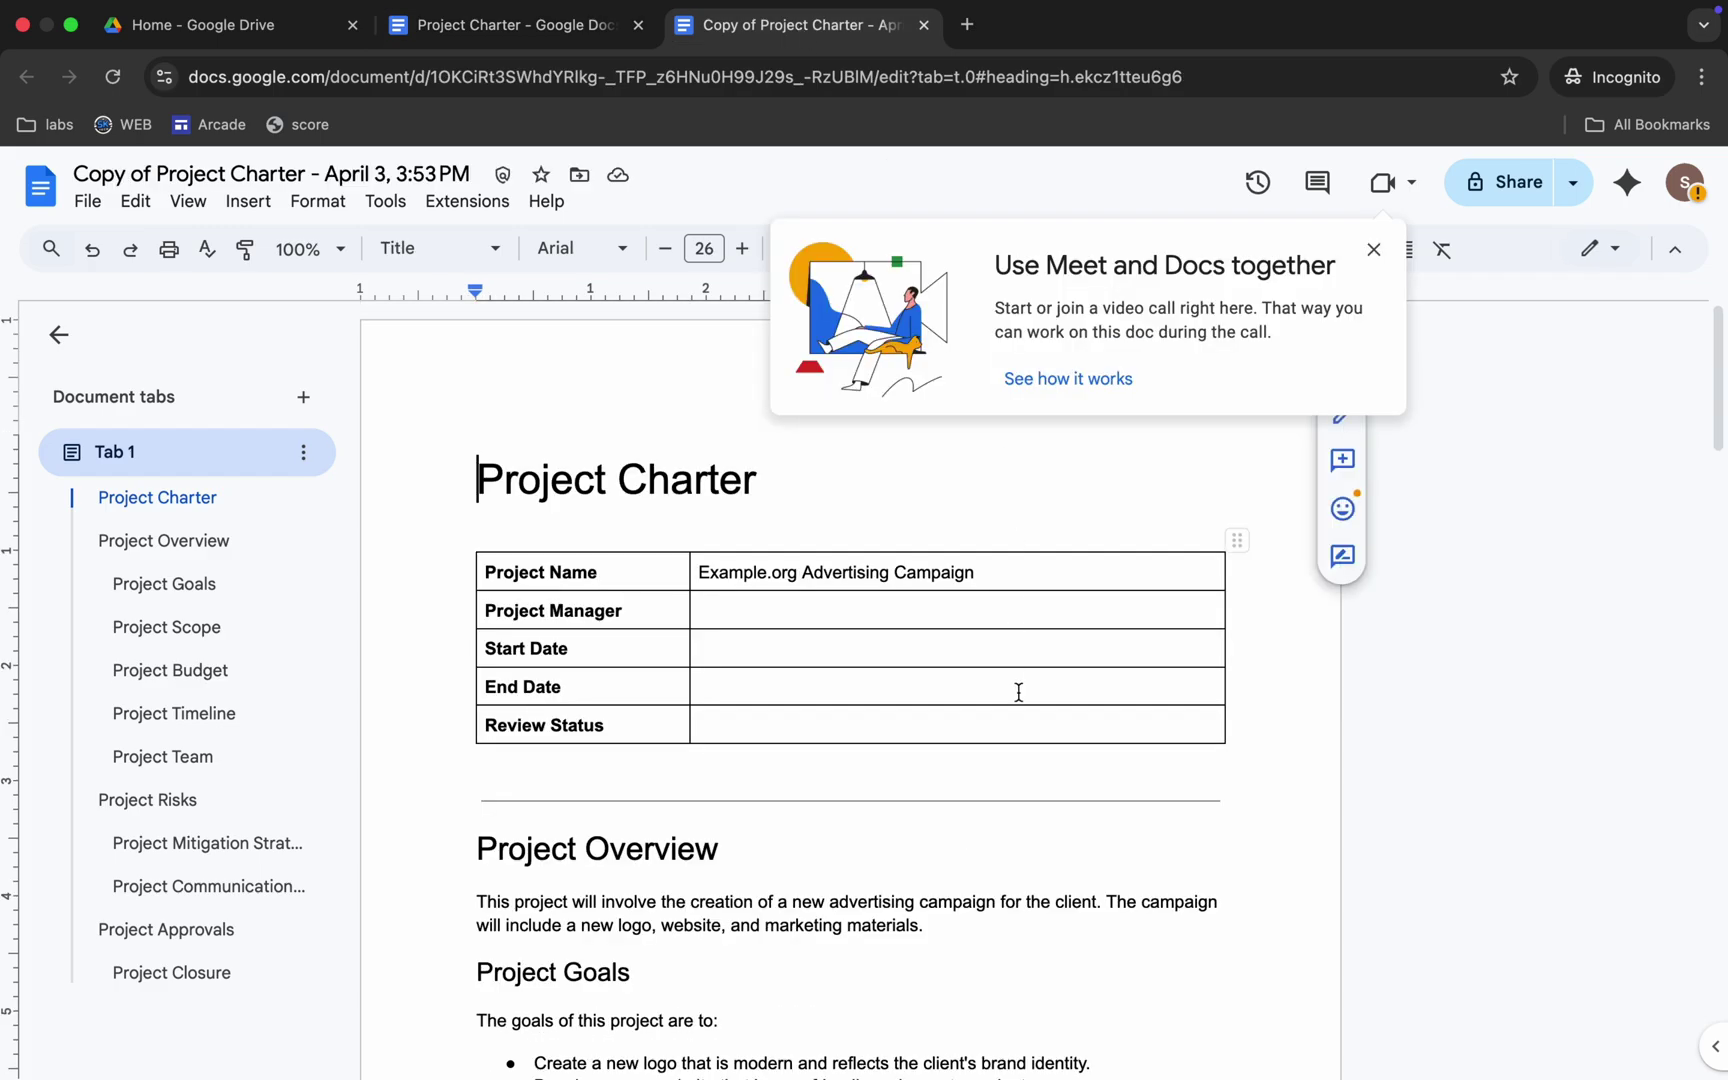
key("ctrl+Left")
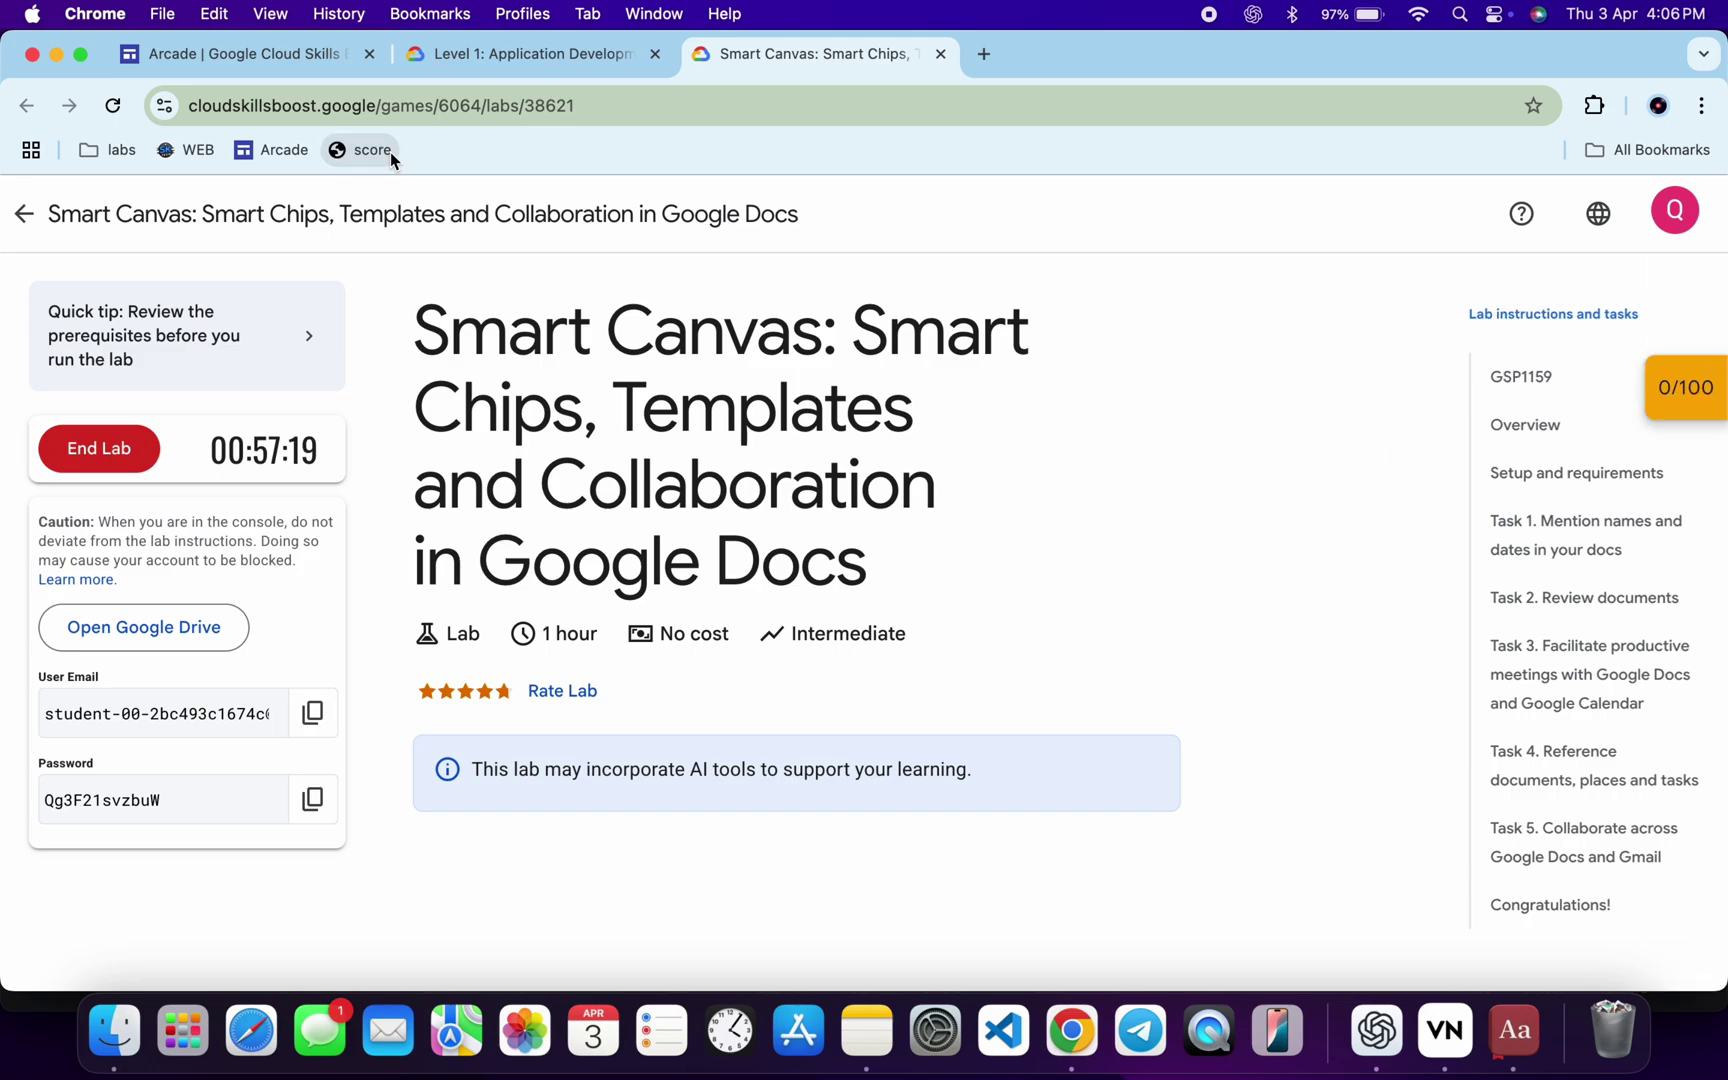
Score the version history and review documents checkpoints 25/25, then close the Charter tabs.
left_click(1676, 410)
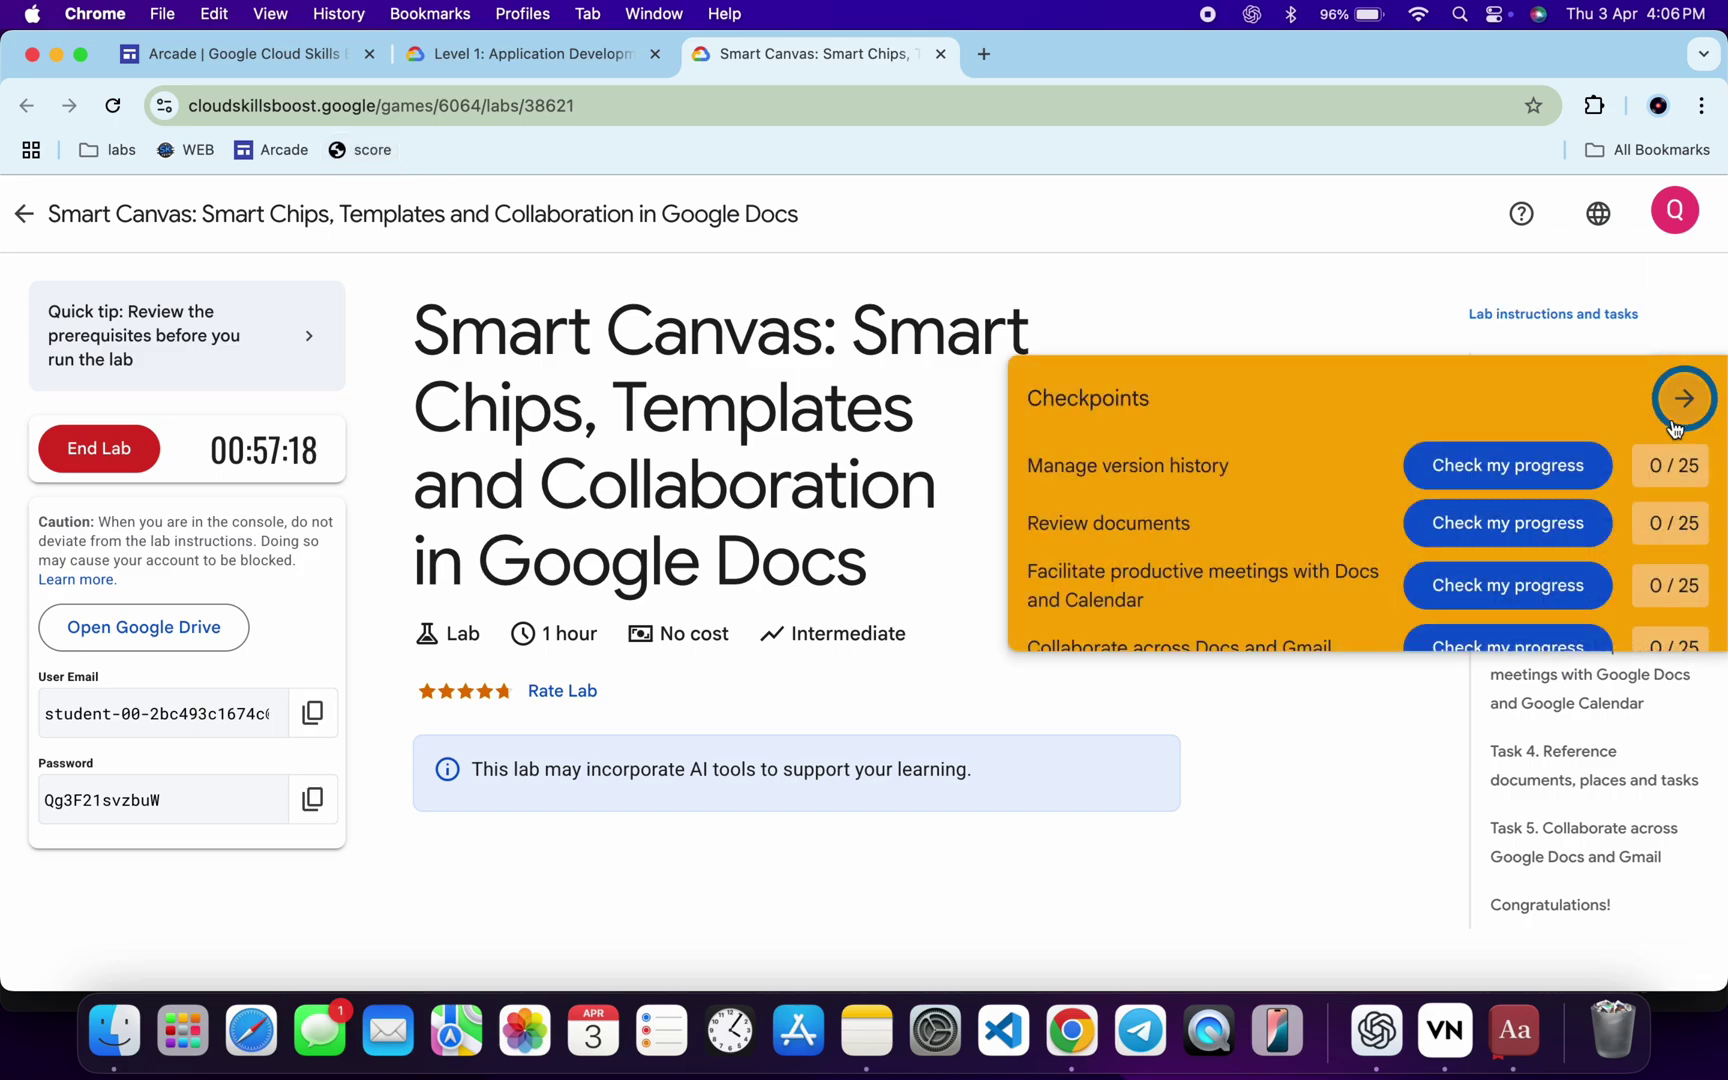
left_click(1550, 470)
left_click(1562, 522)
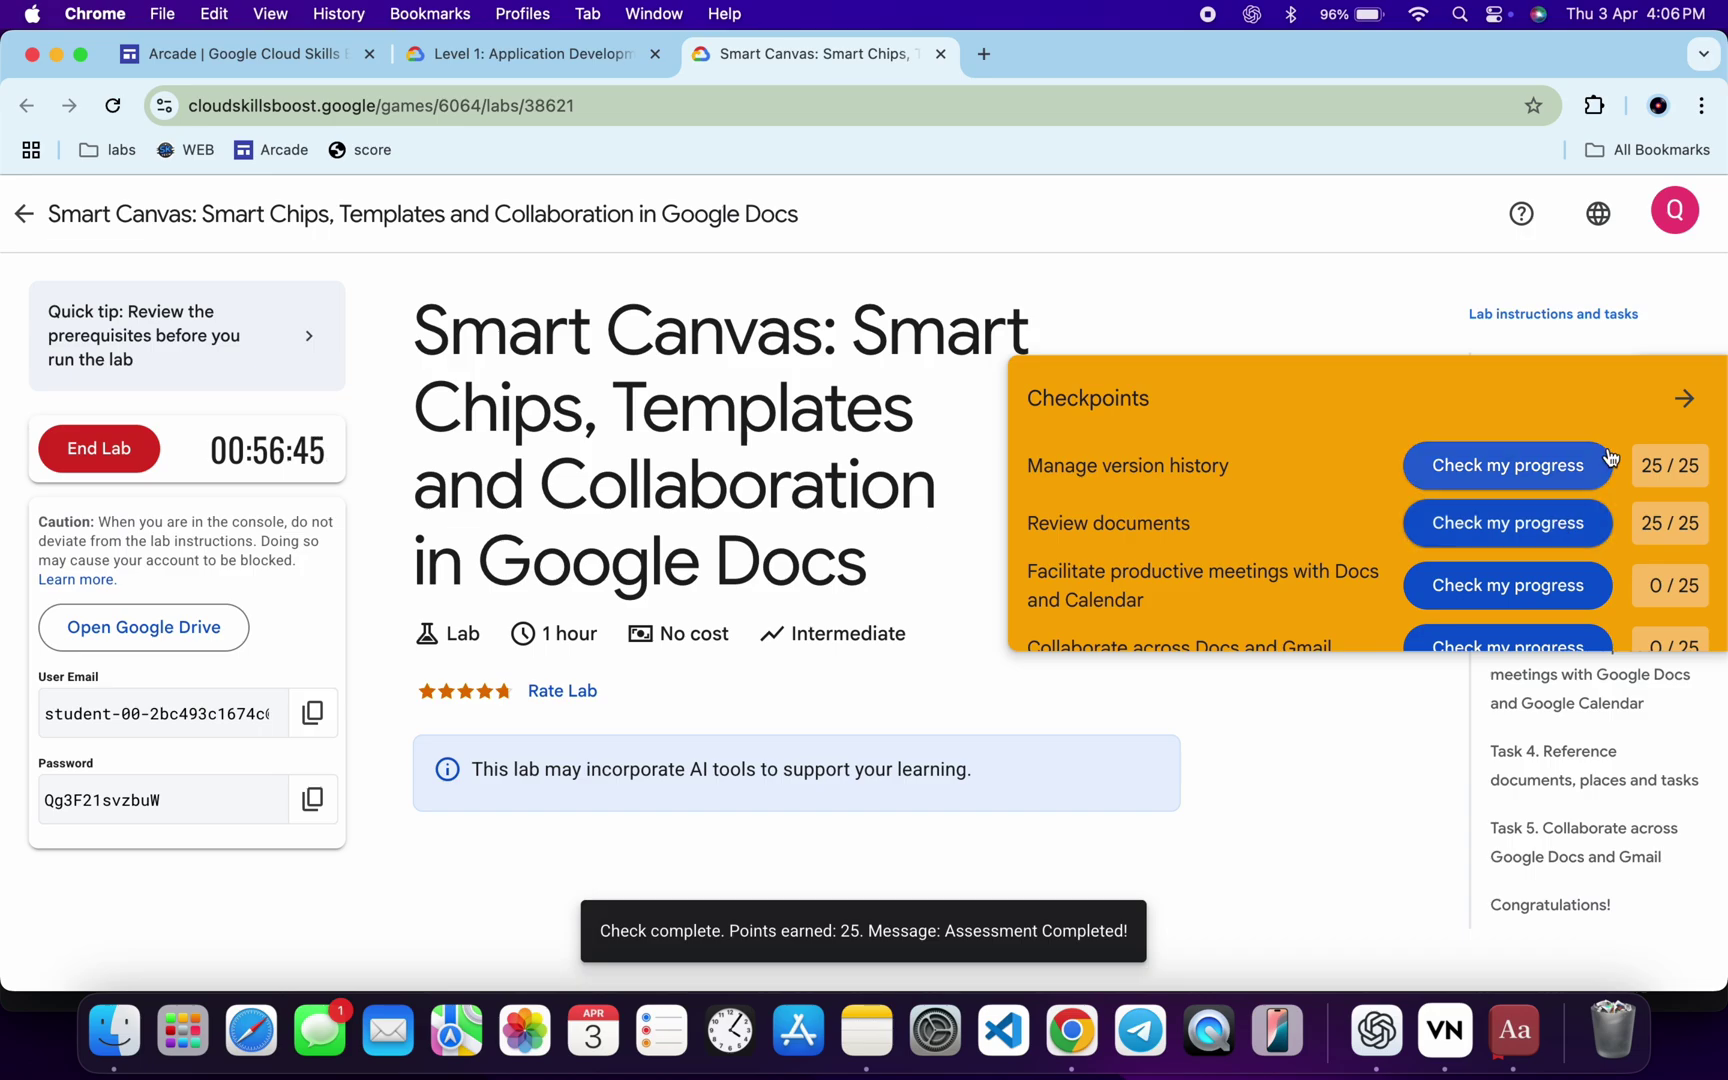
scroll(1397, 608, "down", 1)
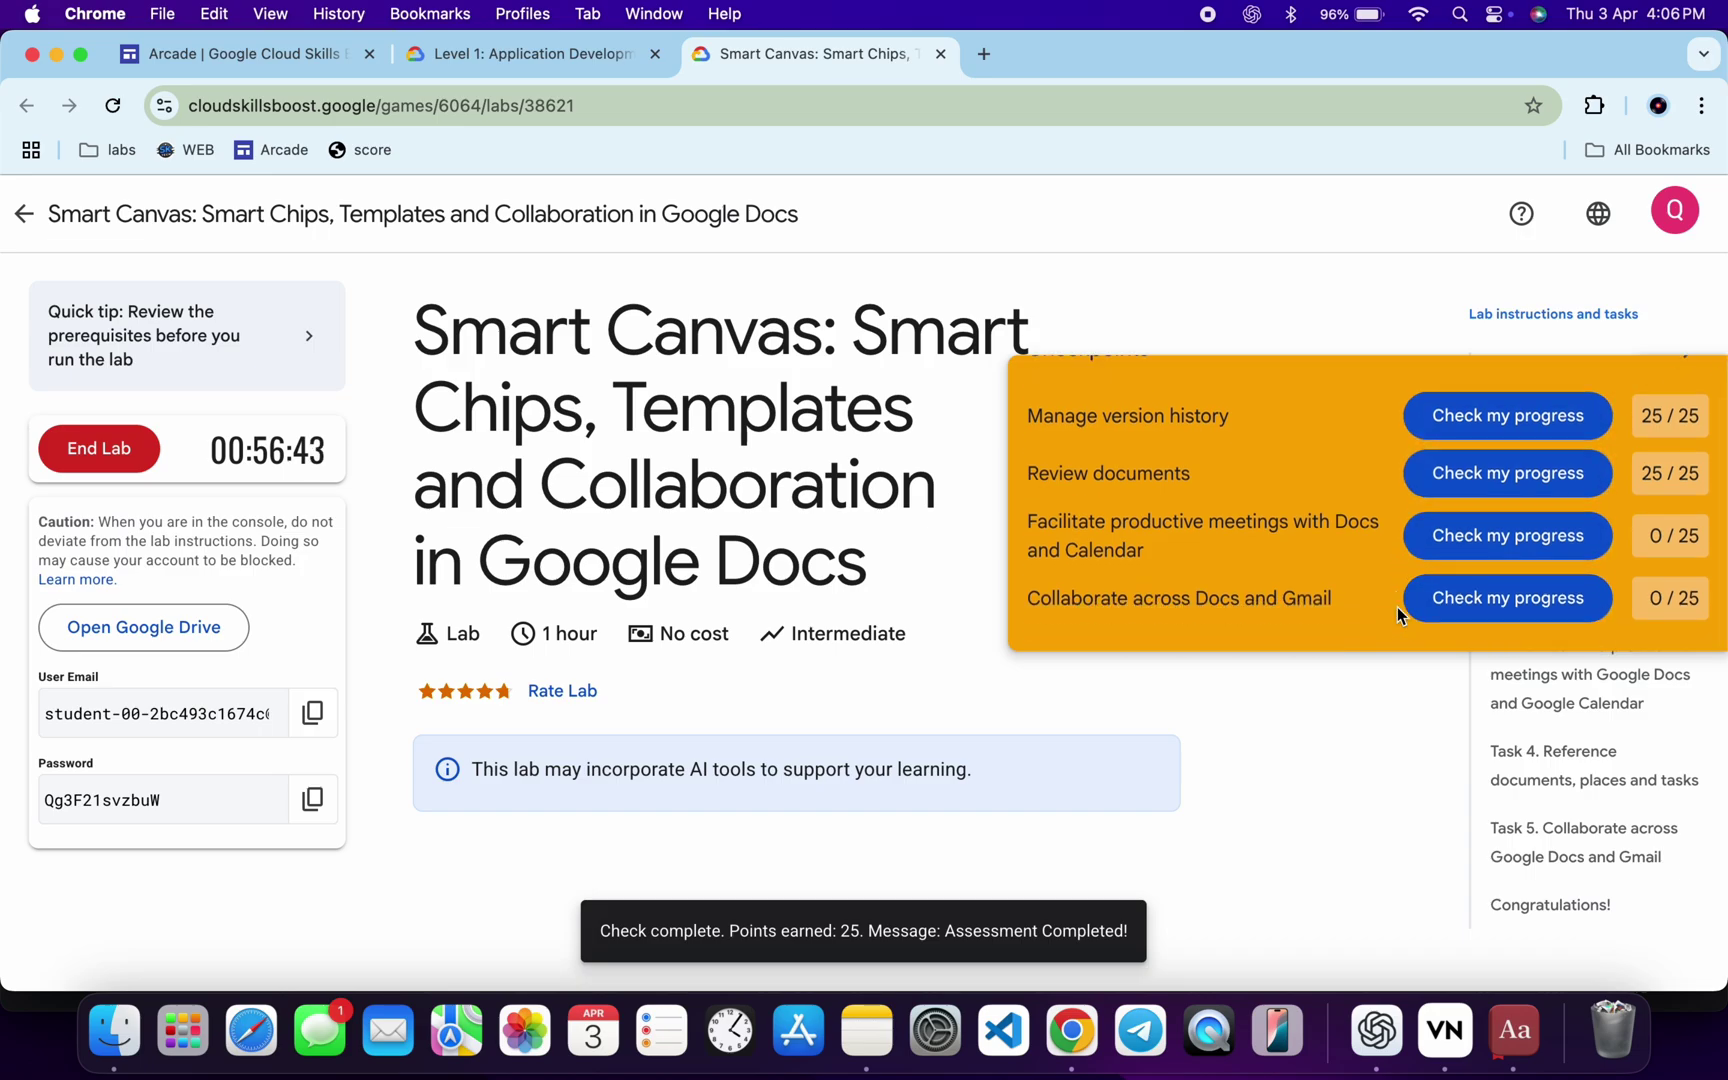
key("ctrl+Right")
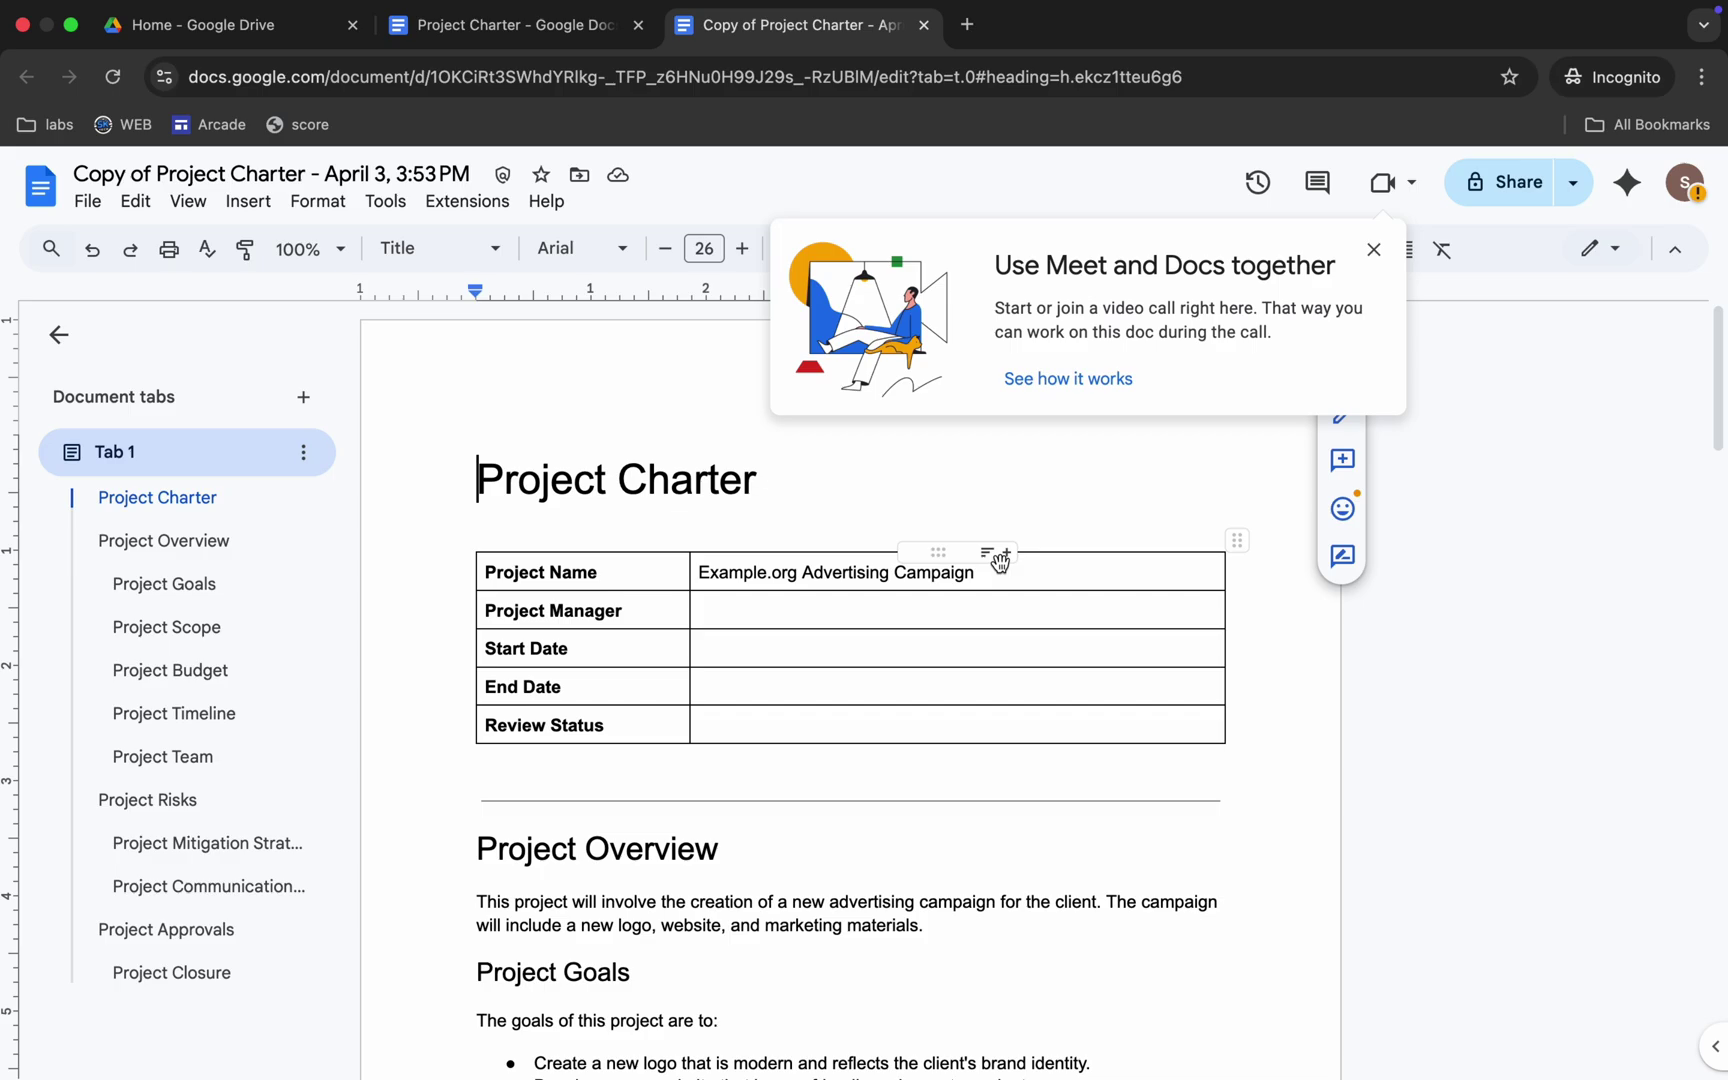
key("super+w")
key("super+w")
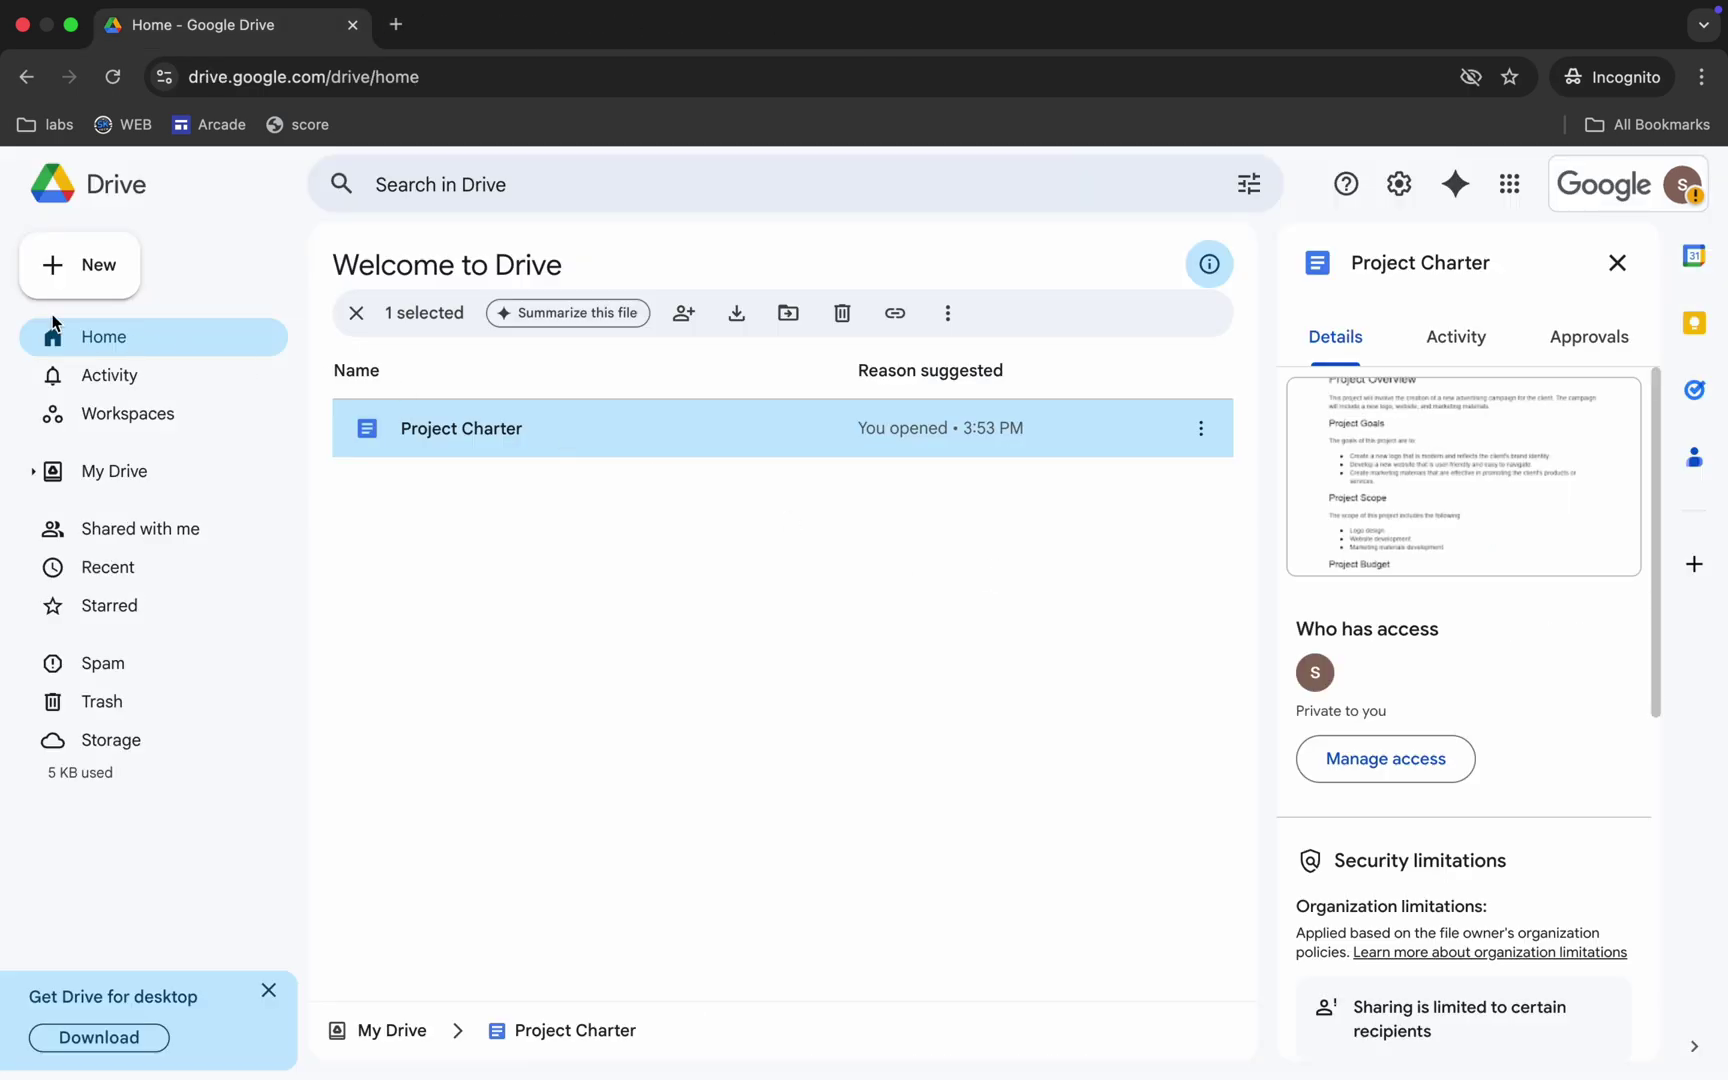
Create a new blank Google Docs document from Drive's New menu.
left_click(74, 270)
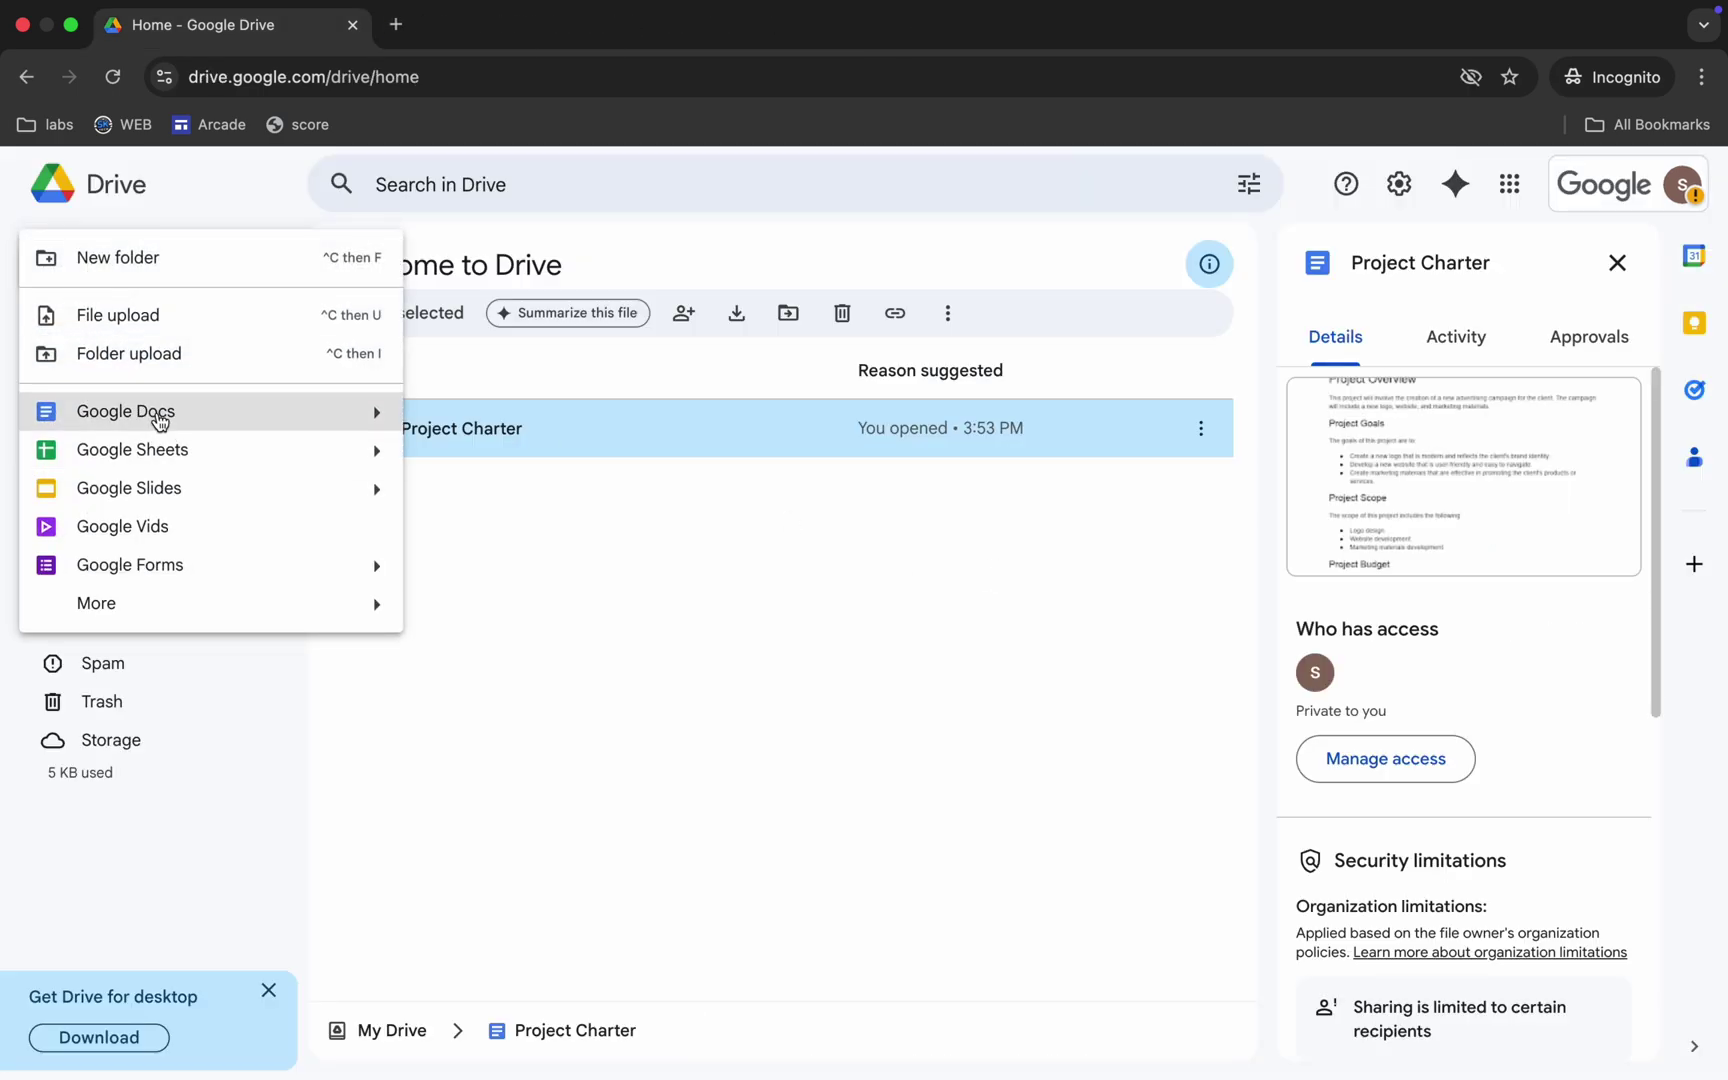
left_click(290, 412)
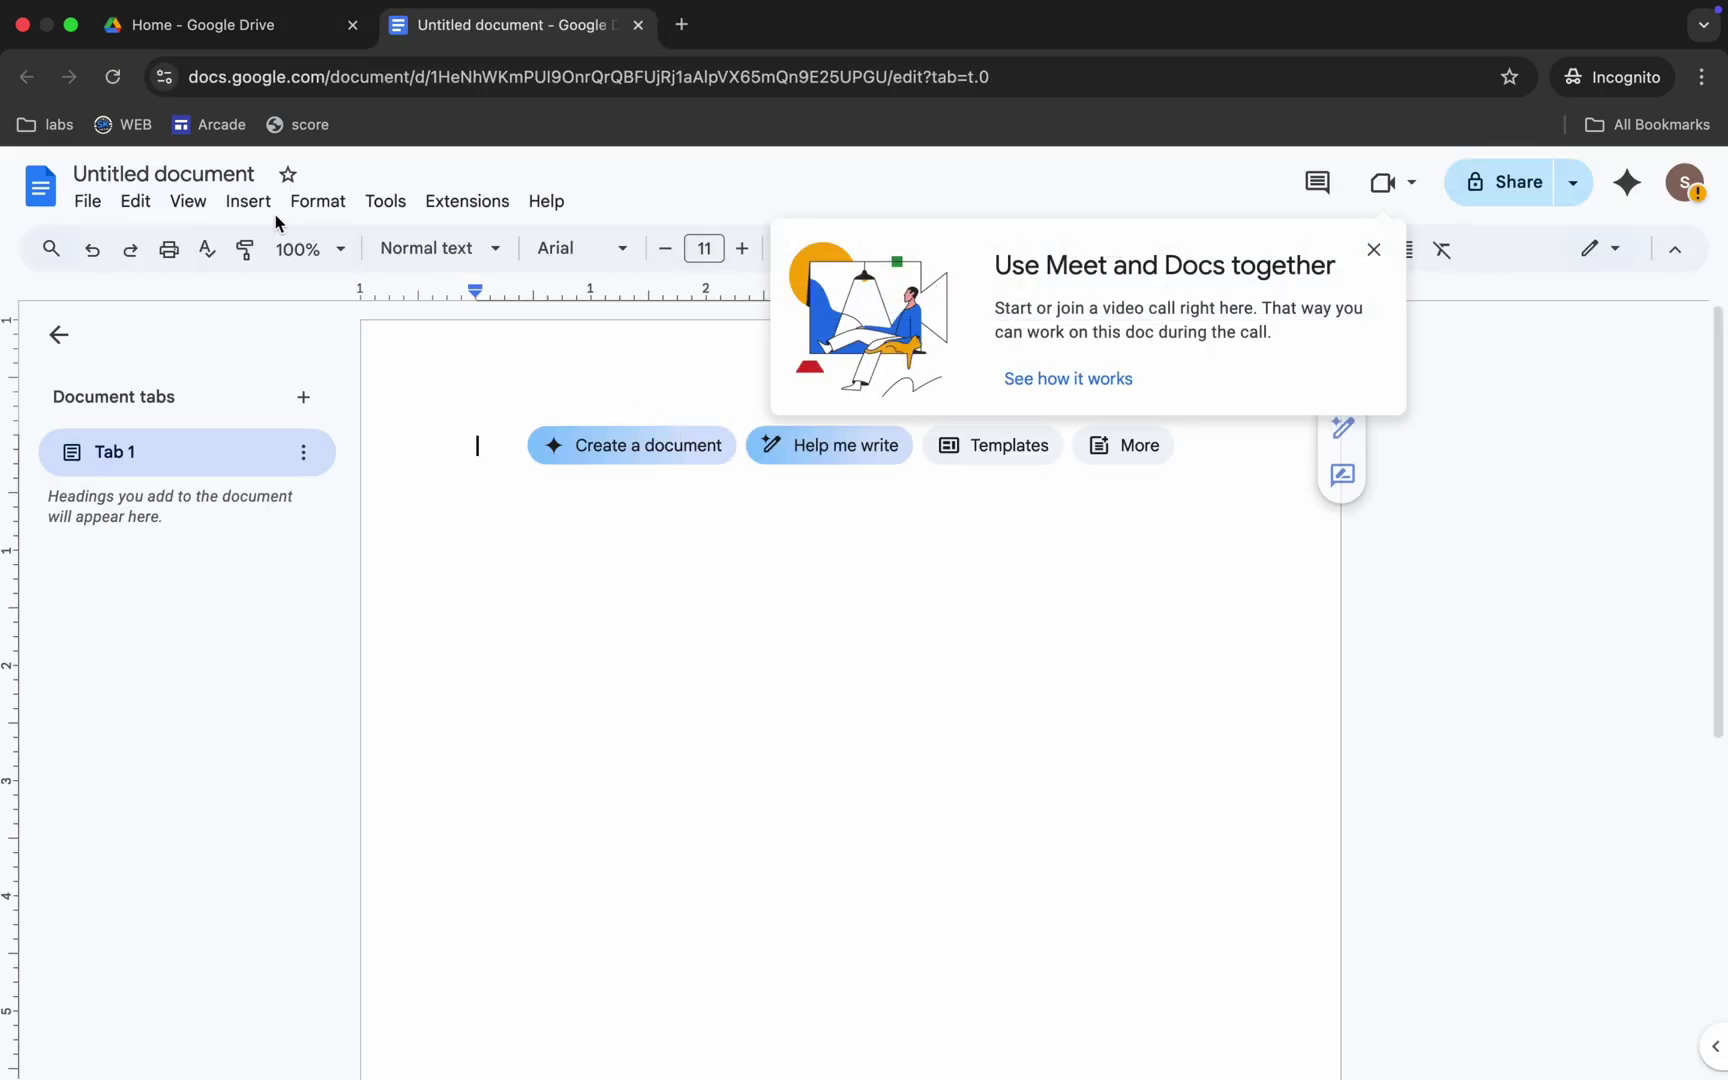
left_click(1375, 255)
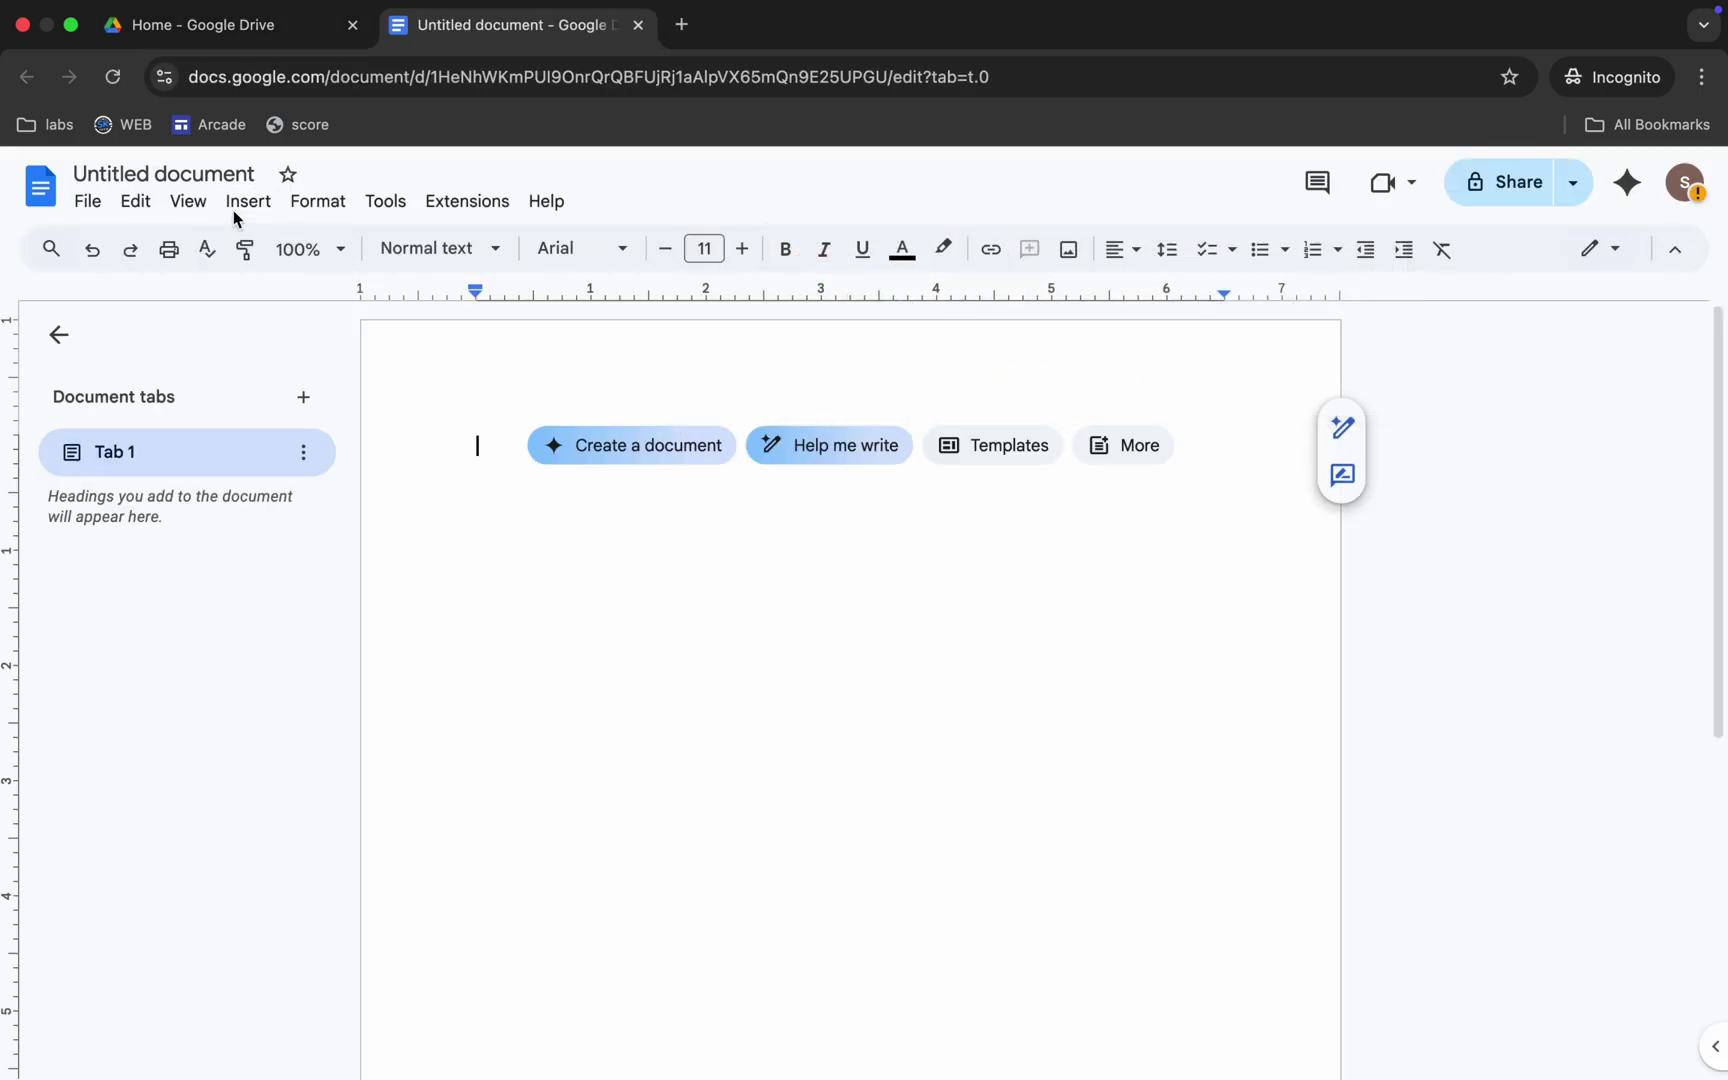
Copy the name from the Task 3 instructions and title the document 'Collaborative Drafts'.
key("super+grave")
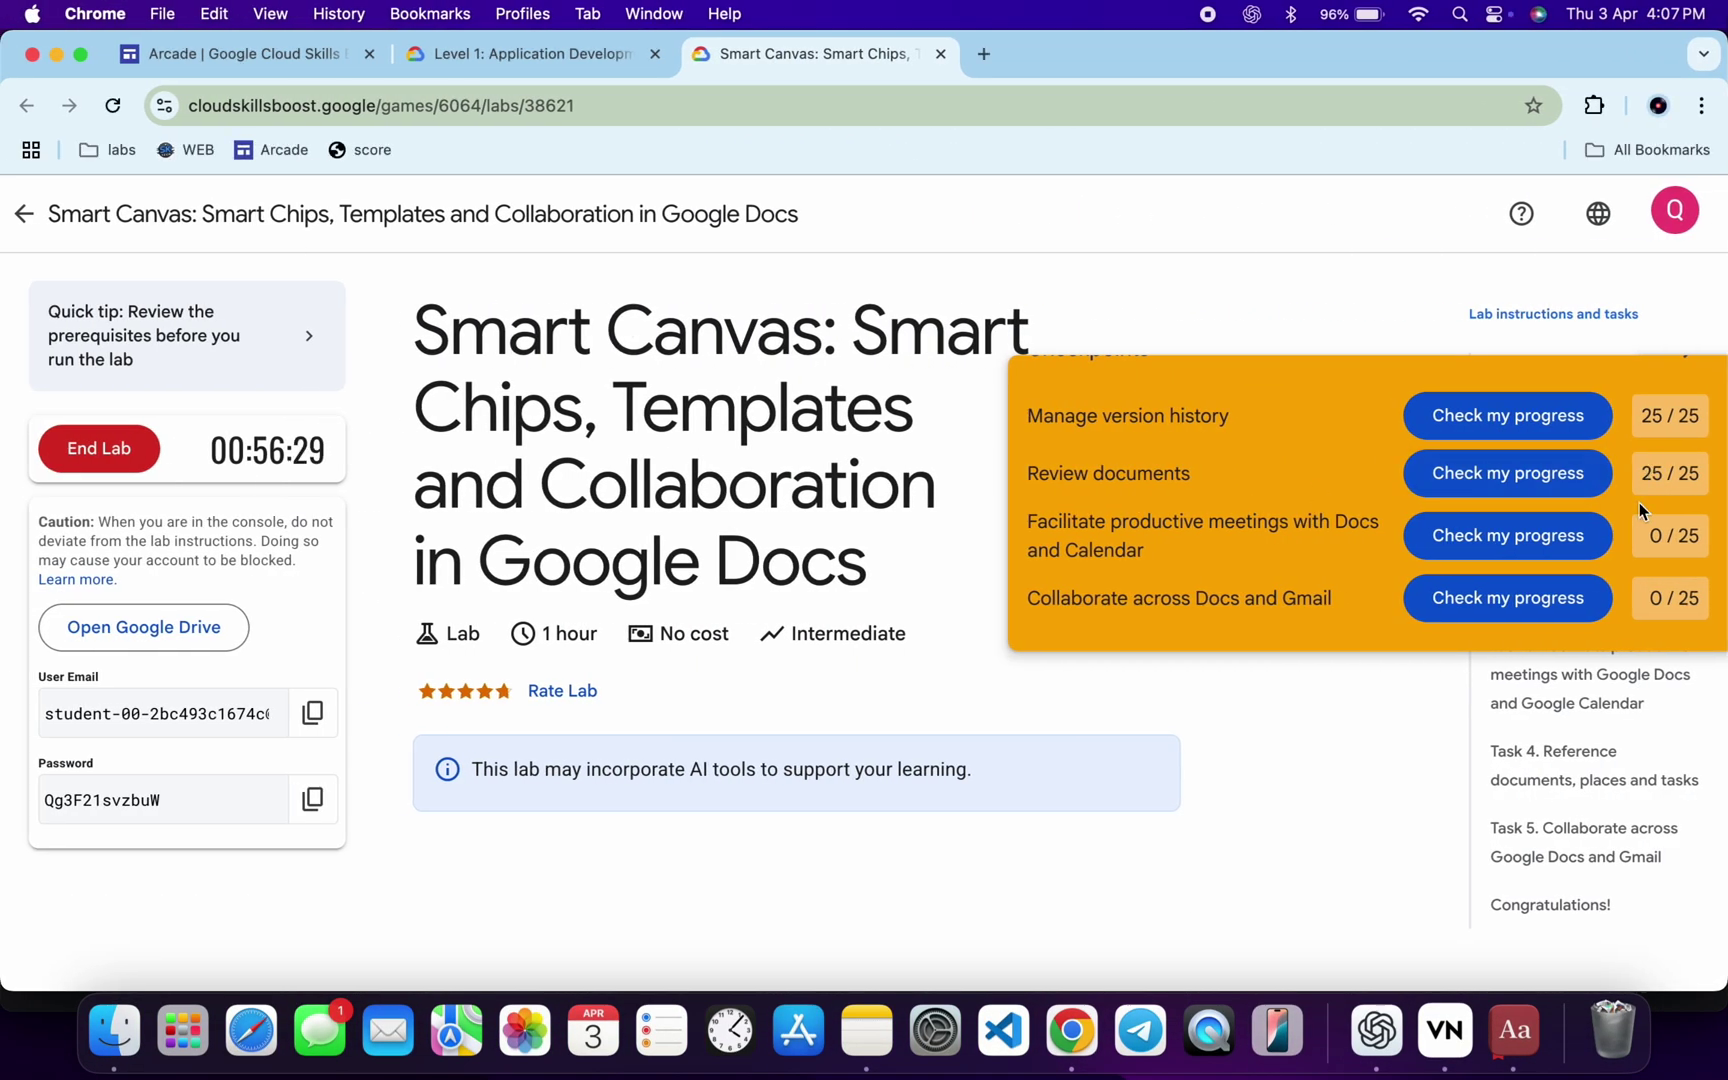
scroll(1639, 502, "up", 2)
left_click(1688, 403)
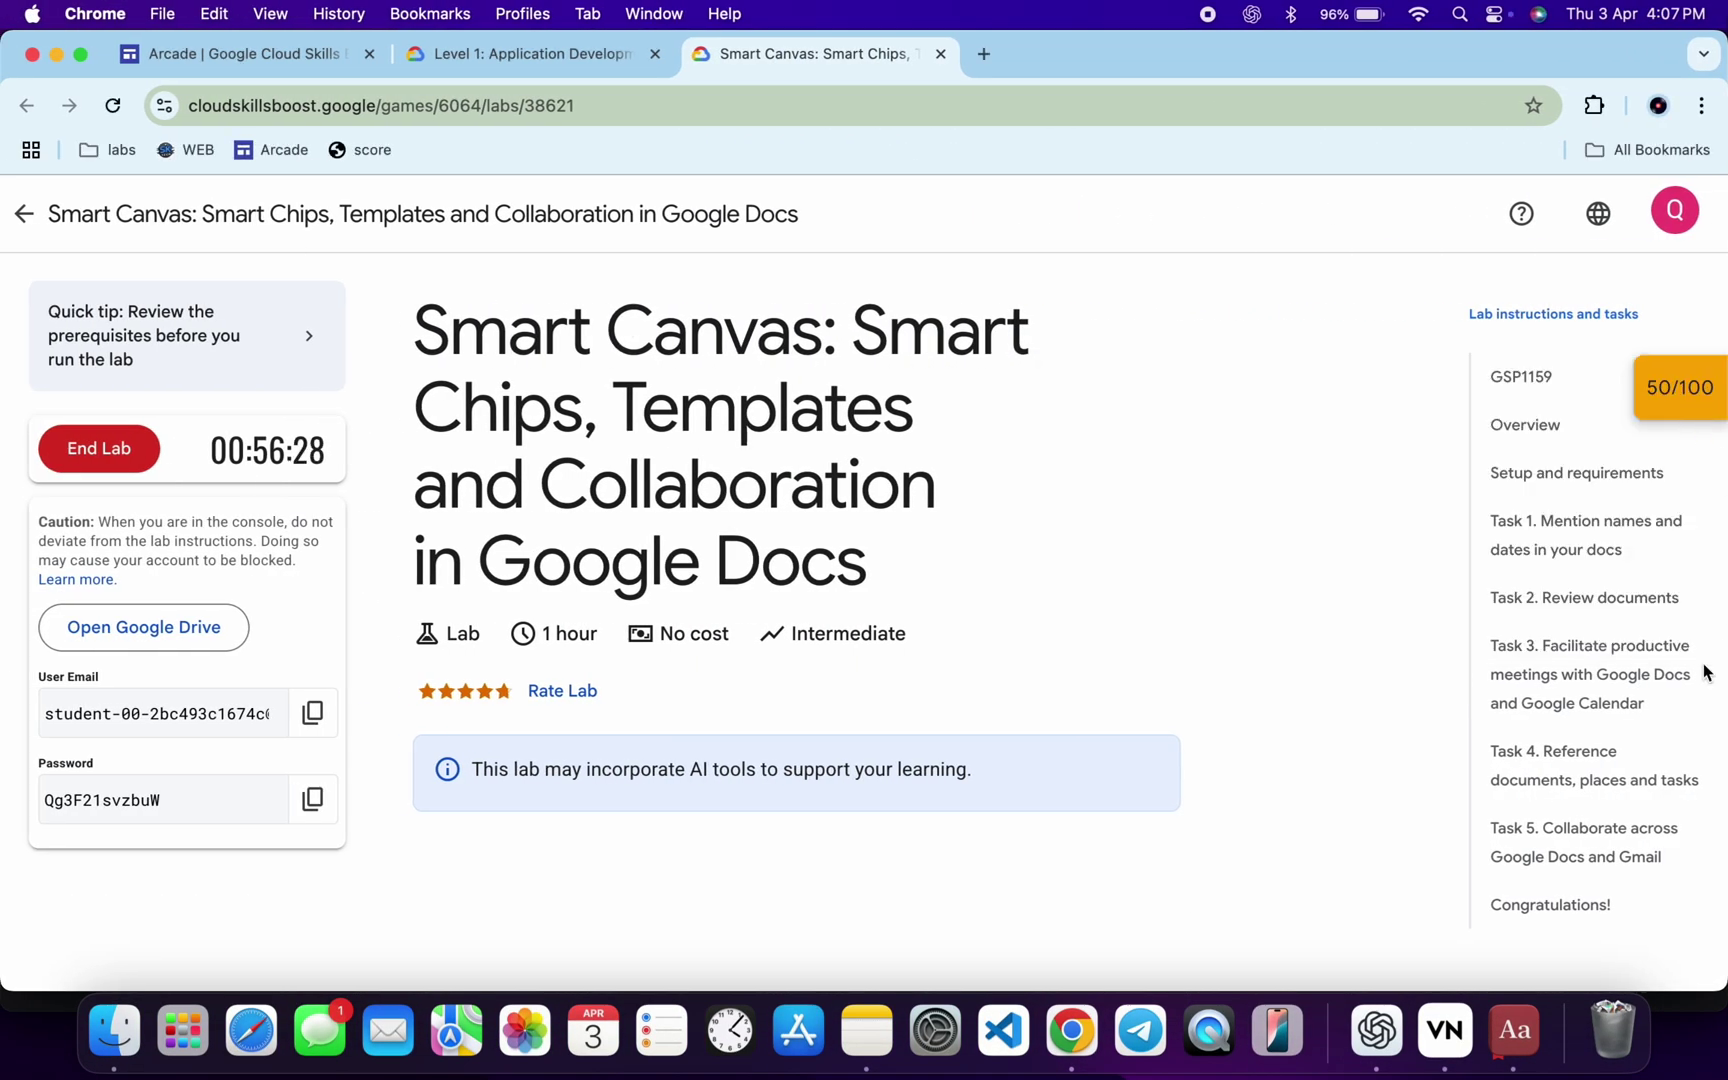
left_click(1531, 690)
scroll(926, 717, "down", 6)
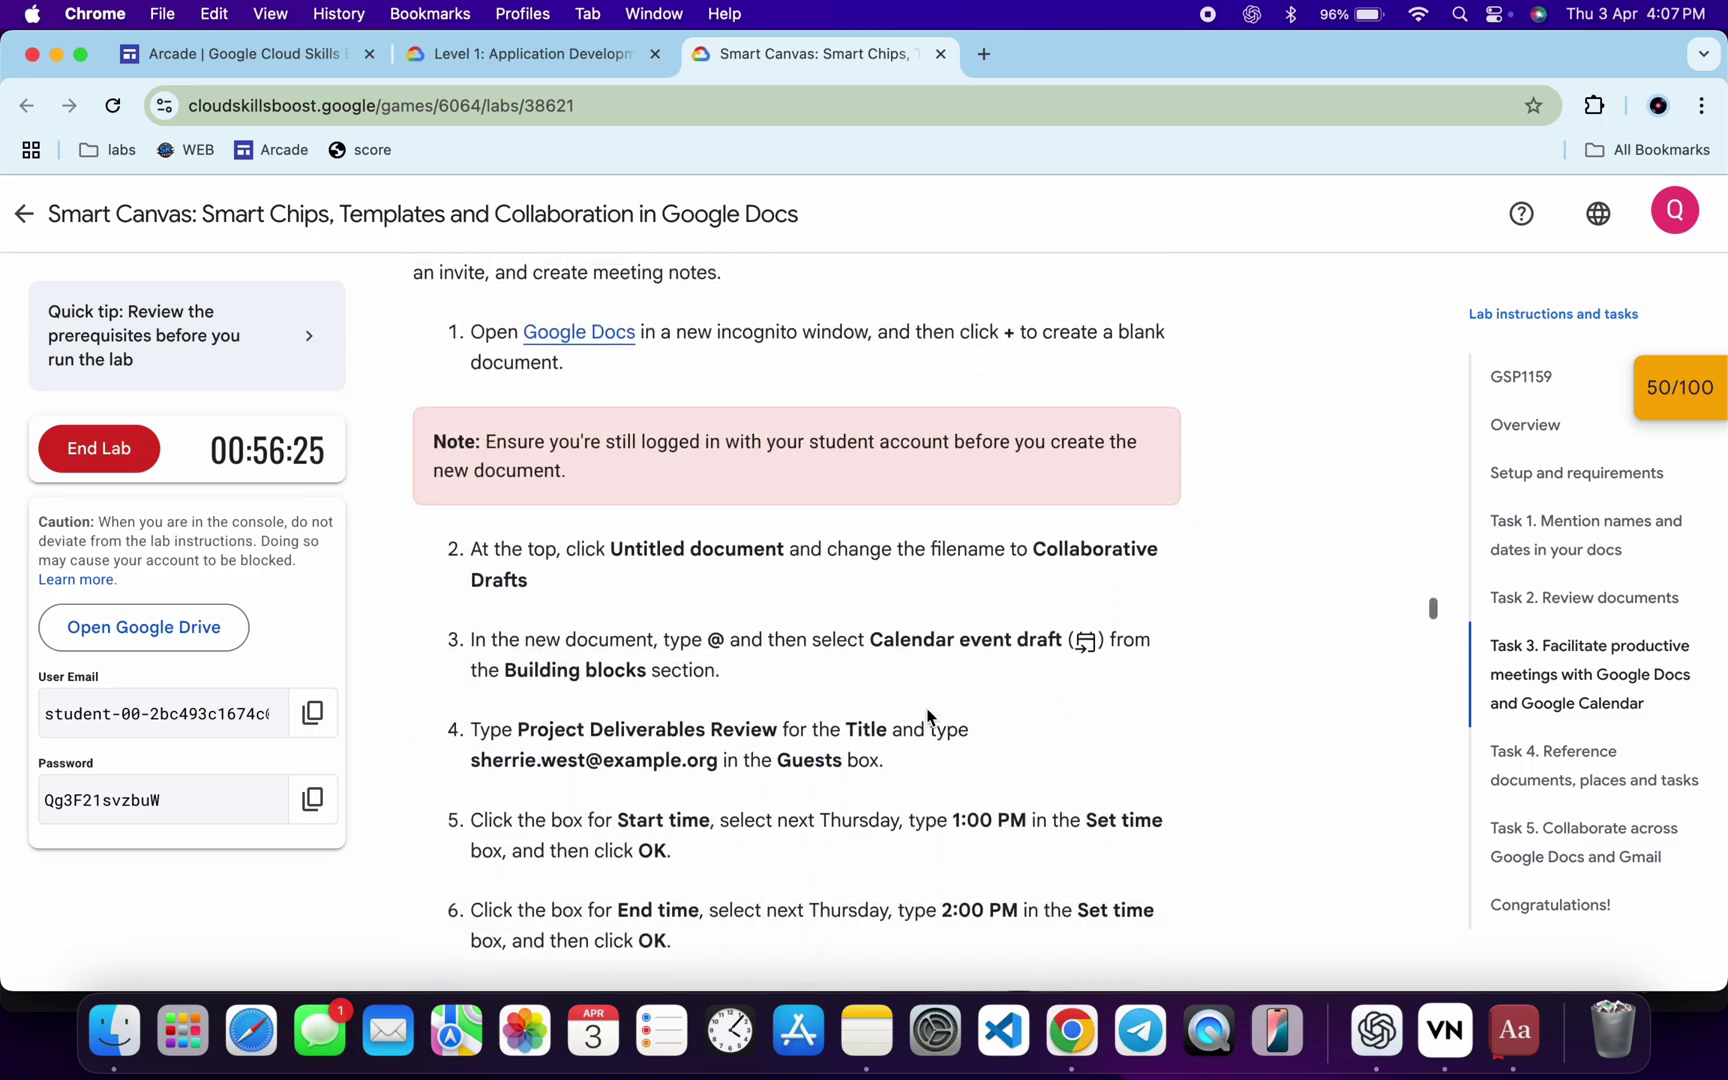
scroll(686, 524, "down", 1)
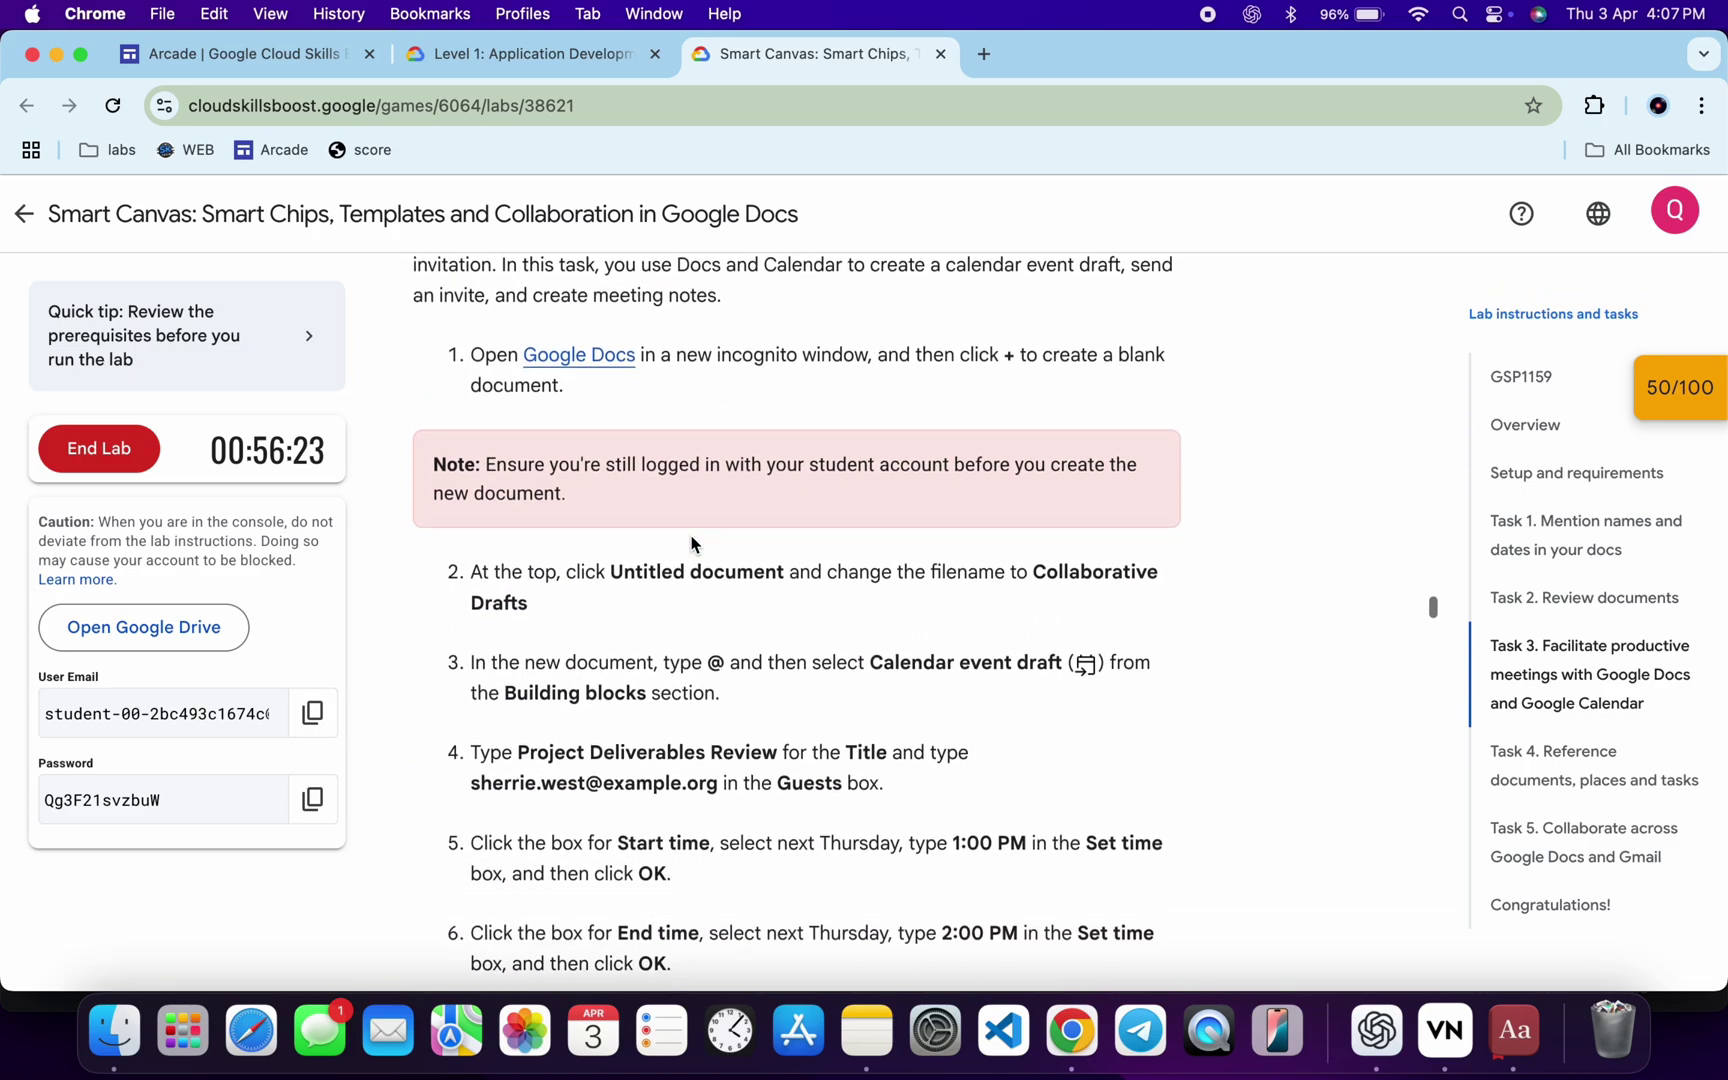
left_click_drag(1035, 557, 1061, 601)
key("super+c")
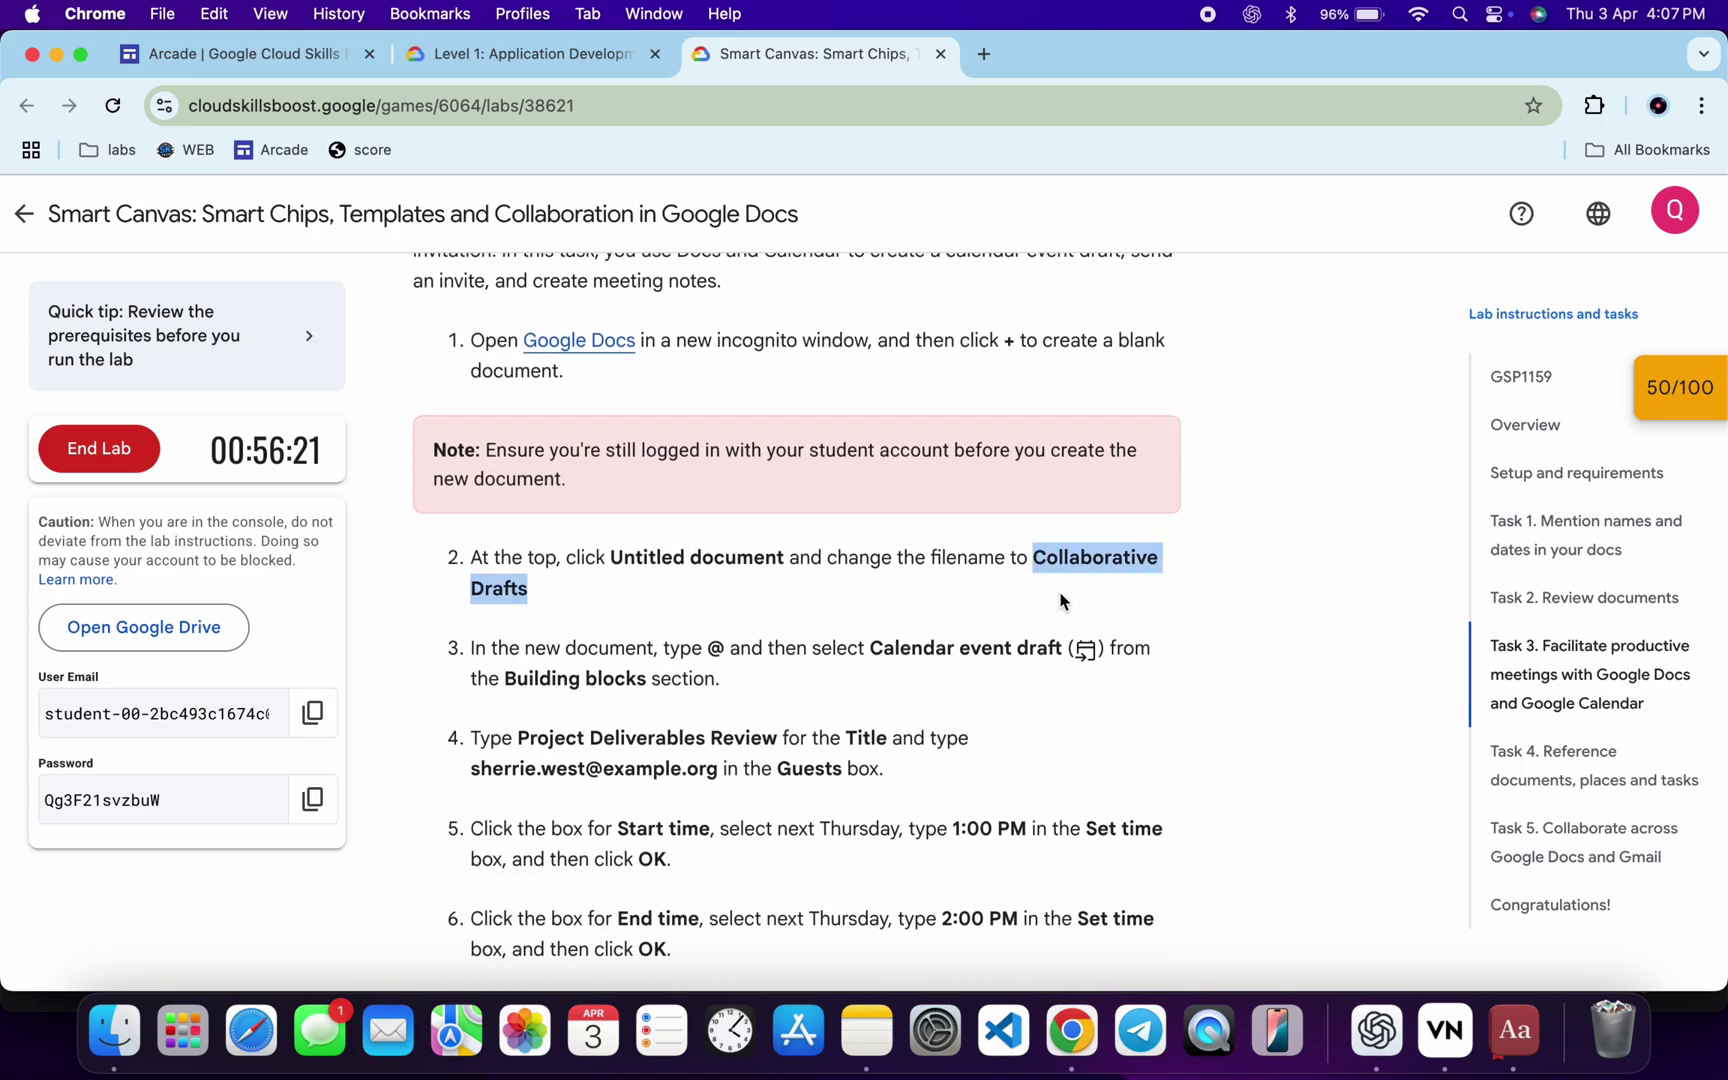
key("super+grave")
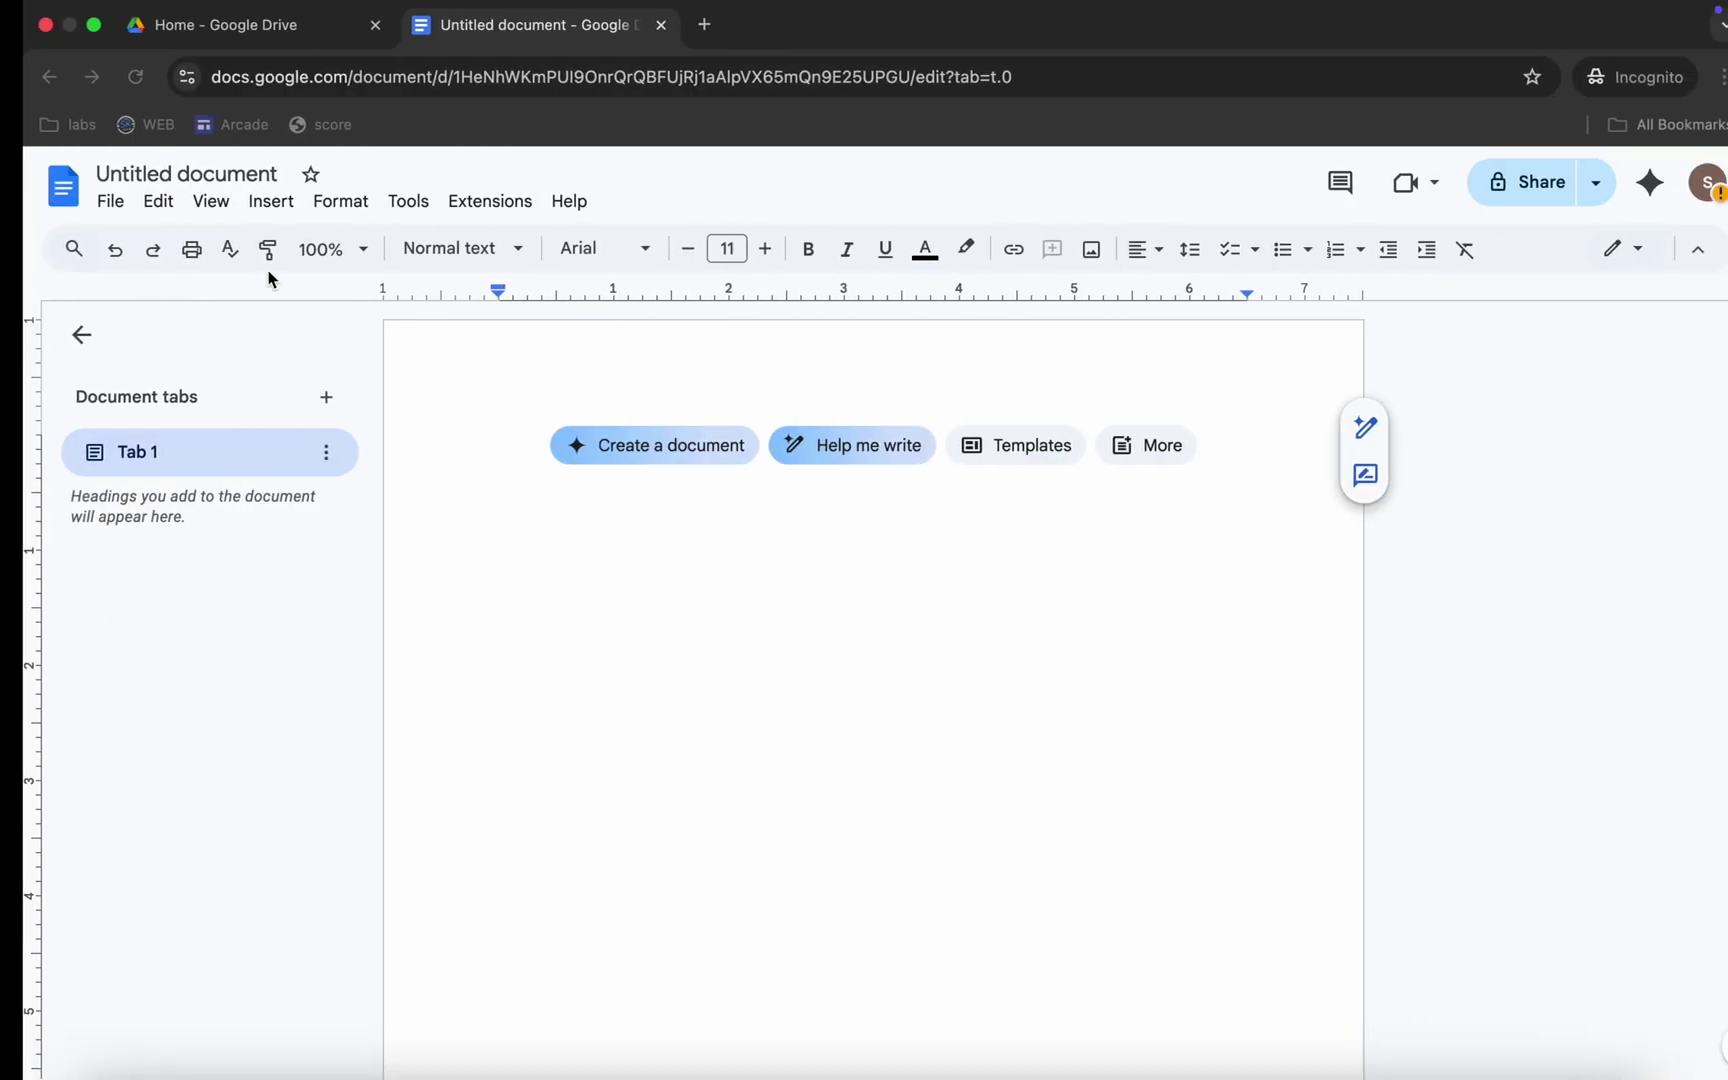
left_click(172, 175)
key("super+v")
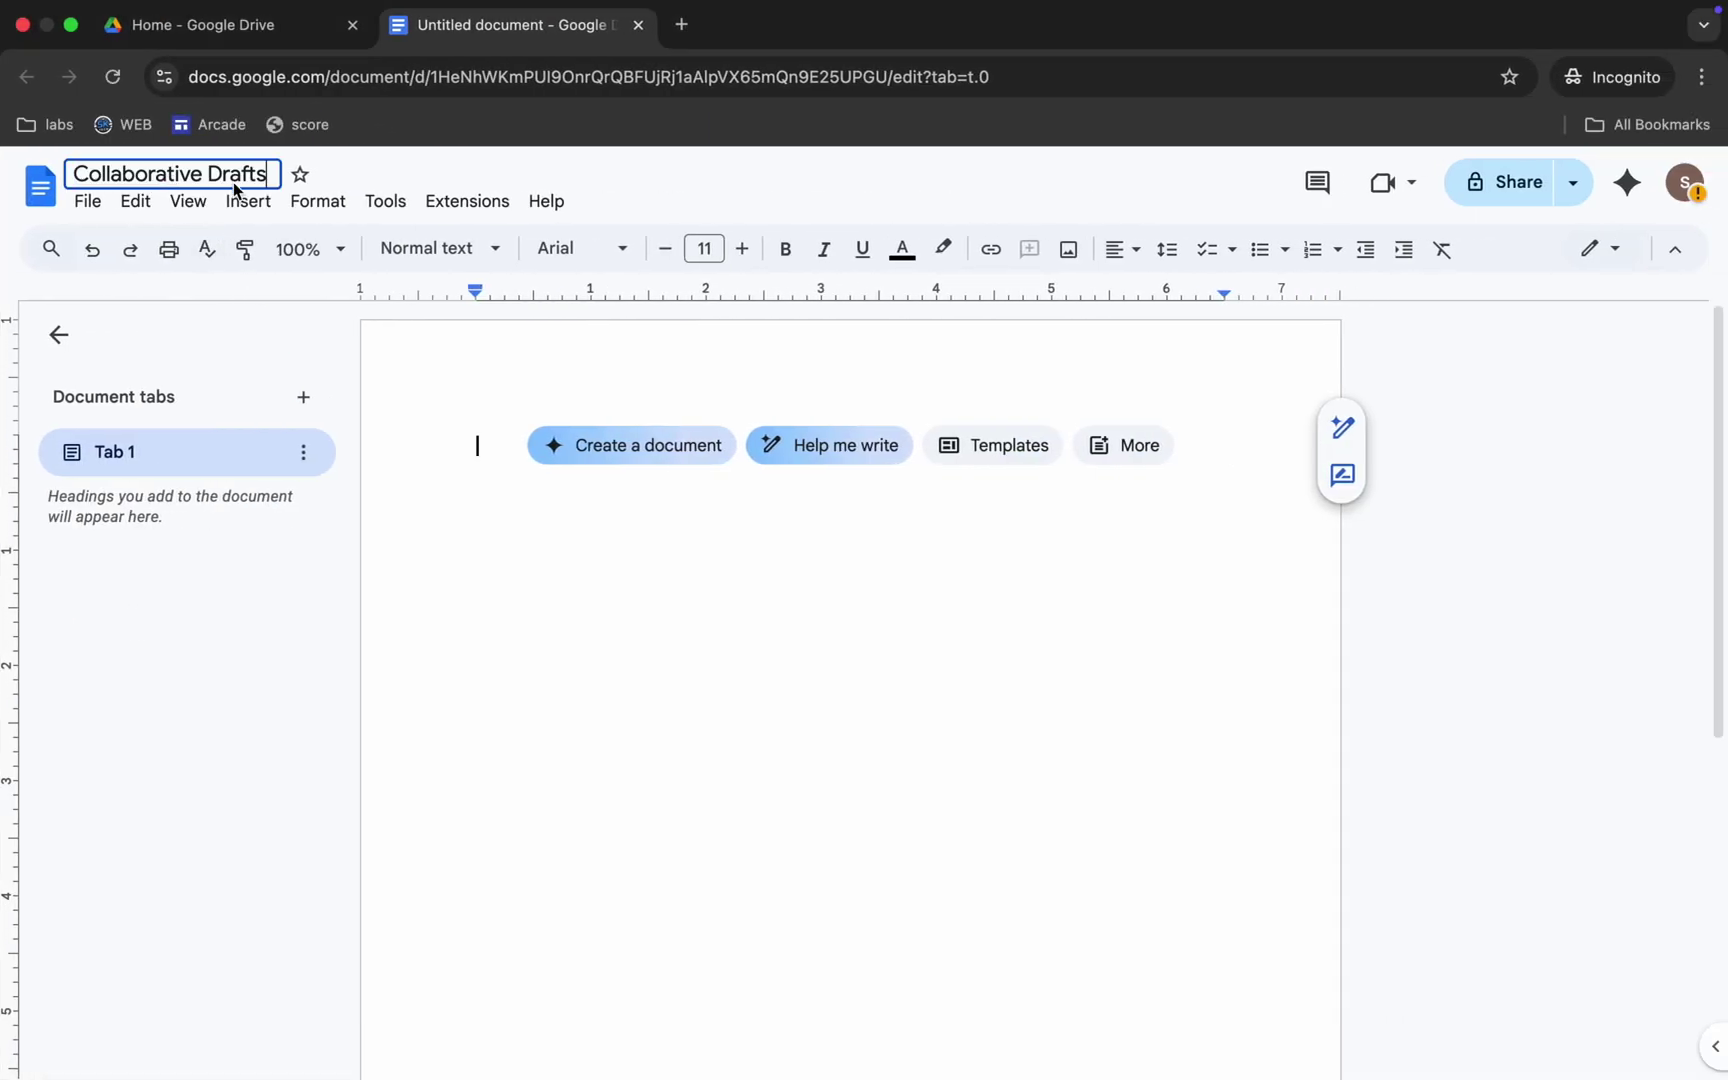
Look up the Calendar event draft wording in the lab and confirm the document name.
key("super+grave")
scroll(810, 720, "down", 2)
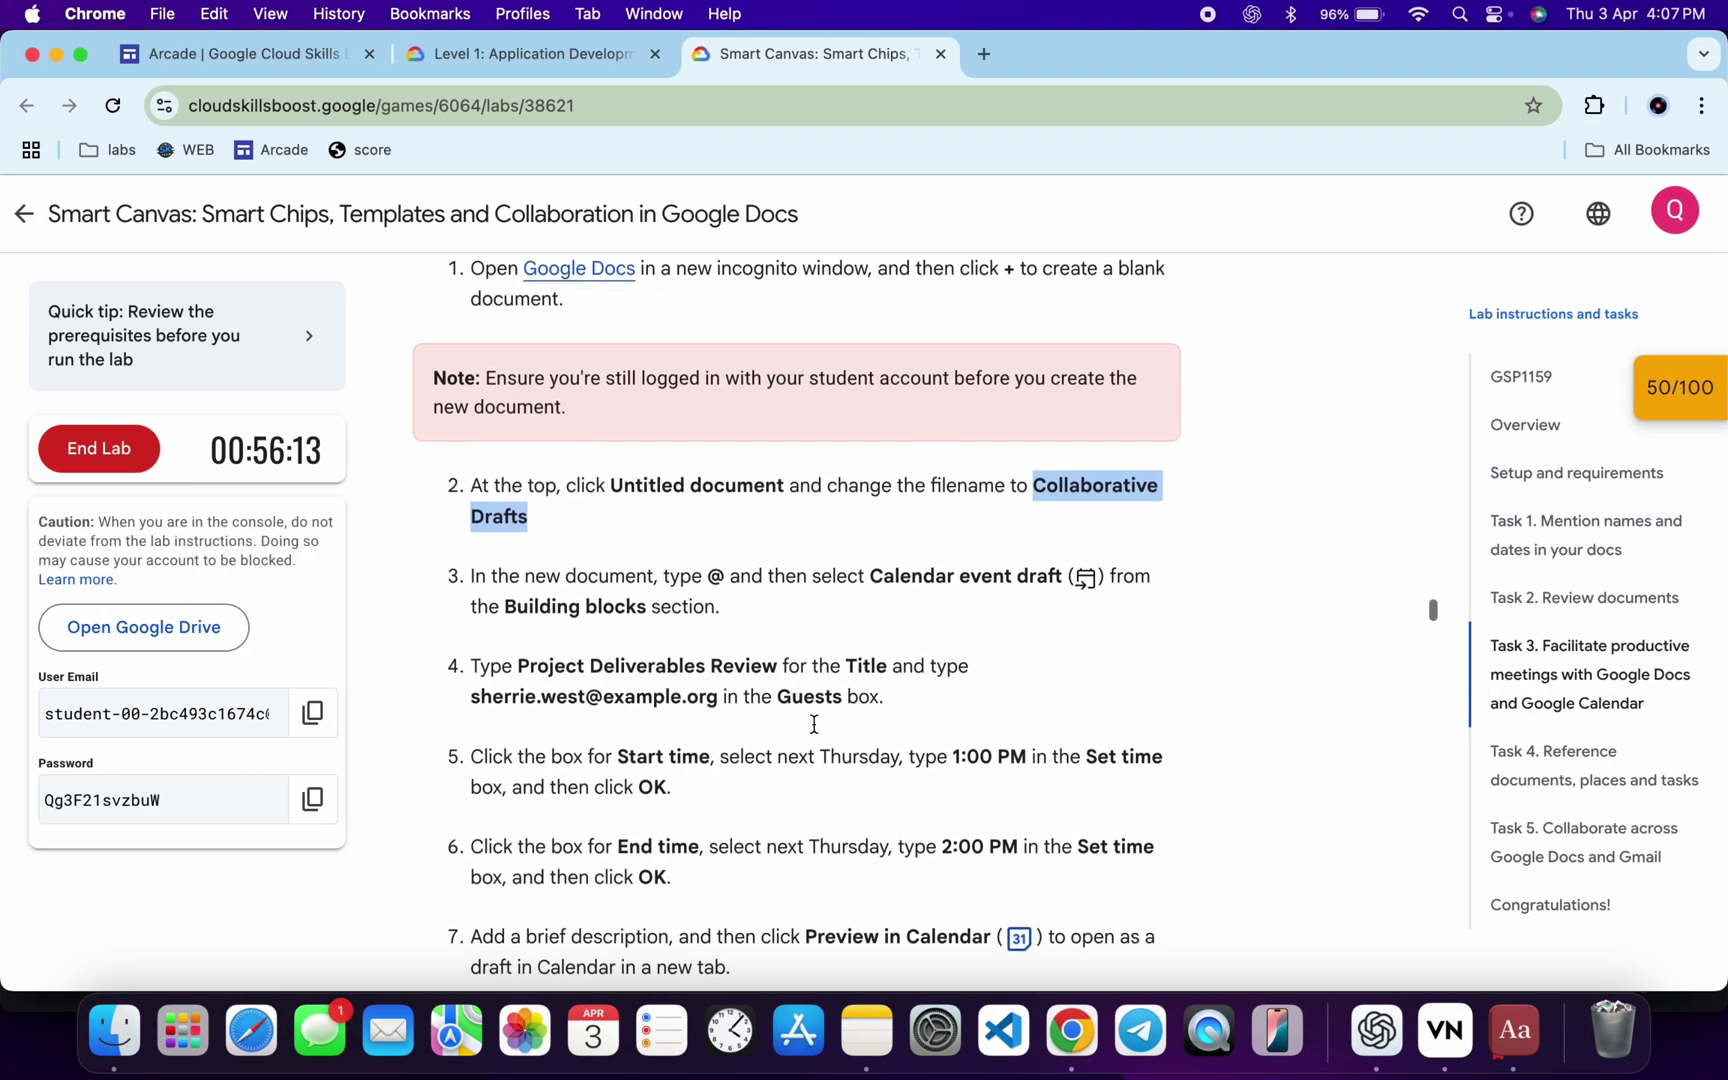
left_click_drag(869, 556, 1029, 550)
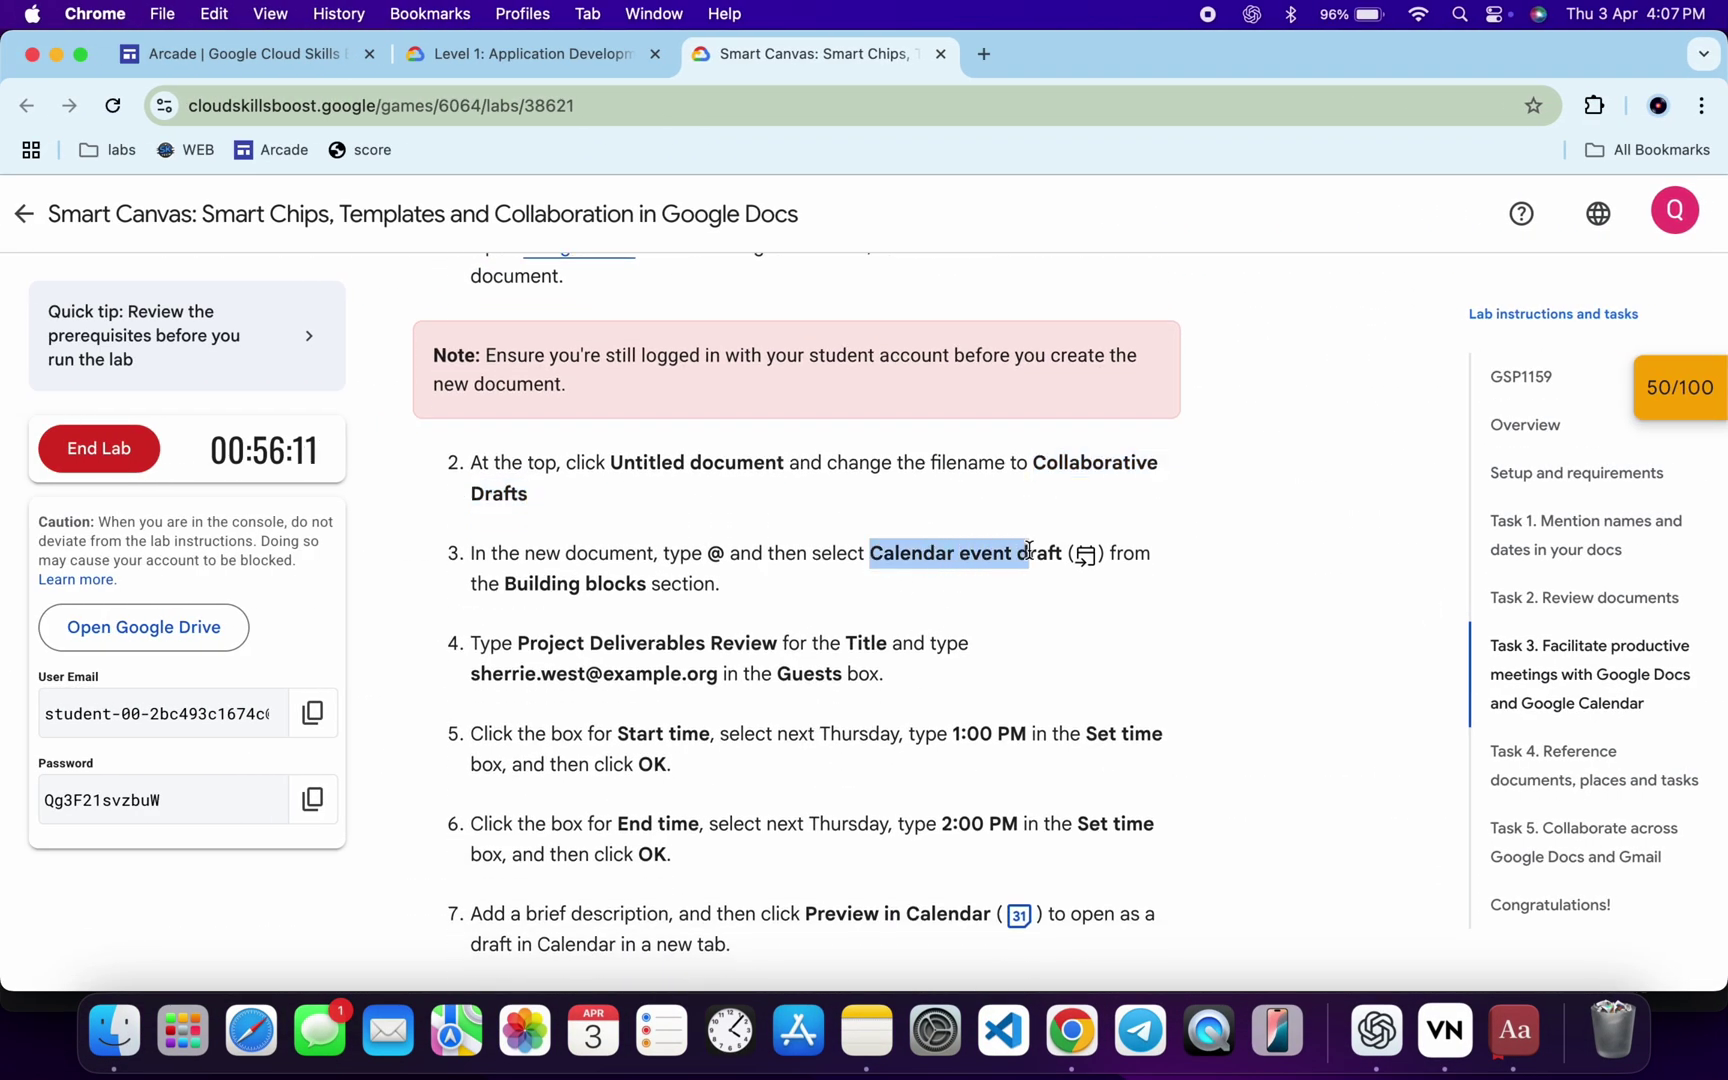
key("super+grave")
type("@")
key("BackSpace")
left_click(576, 598)
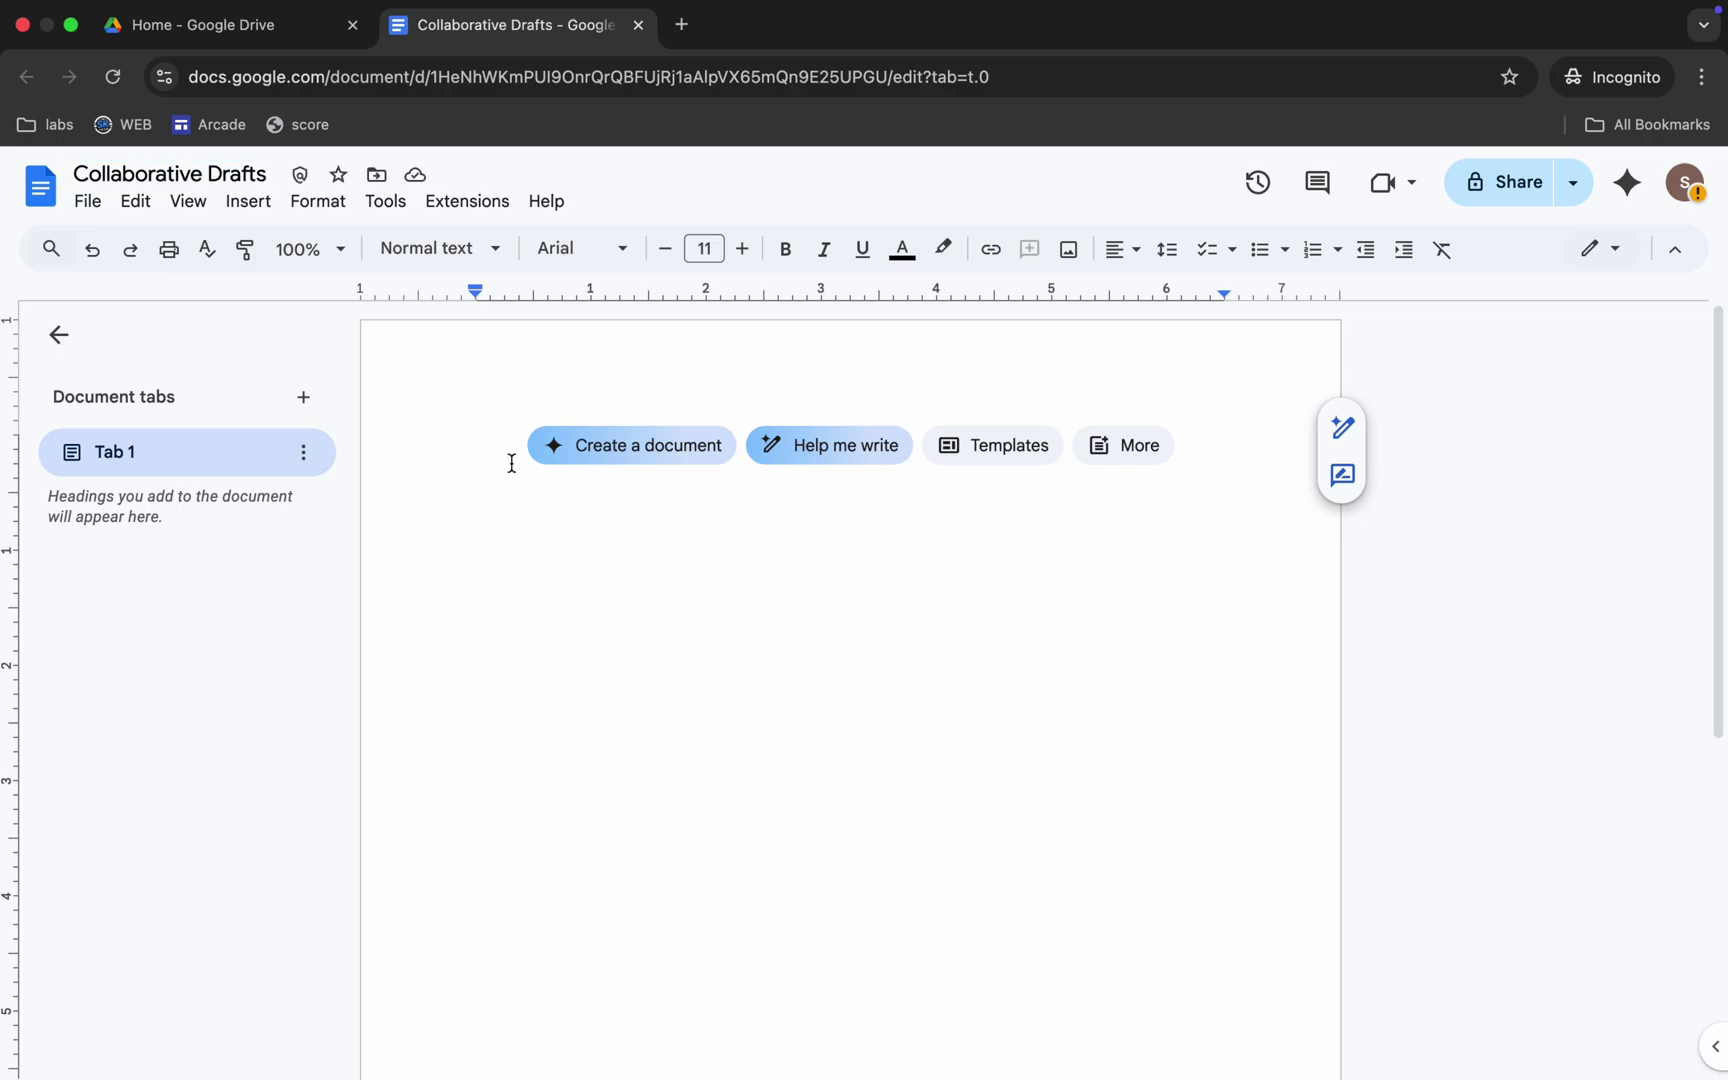
type("@cal")
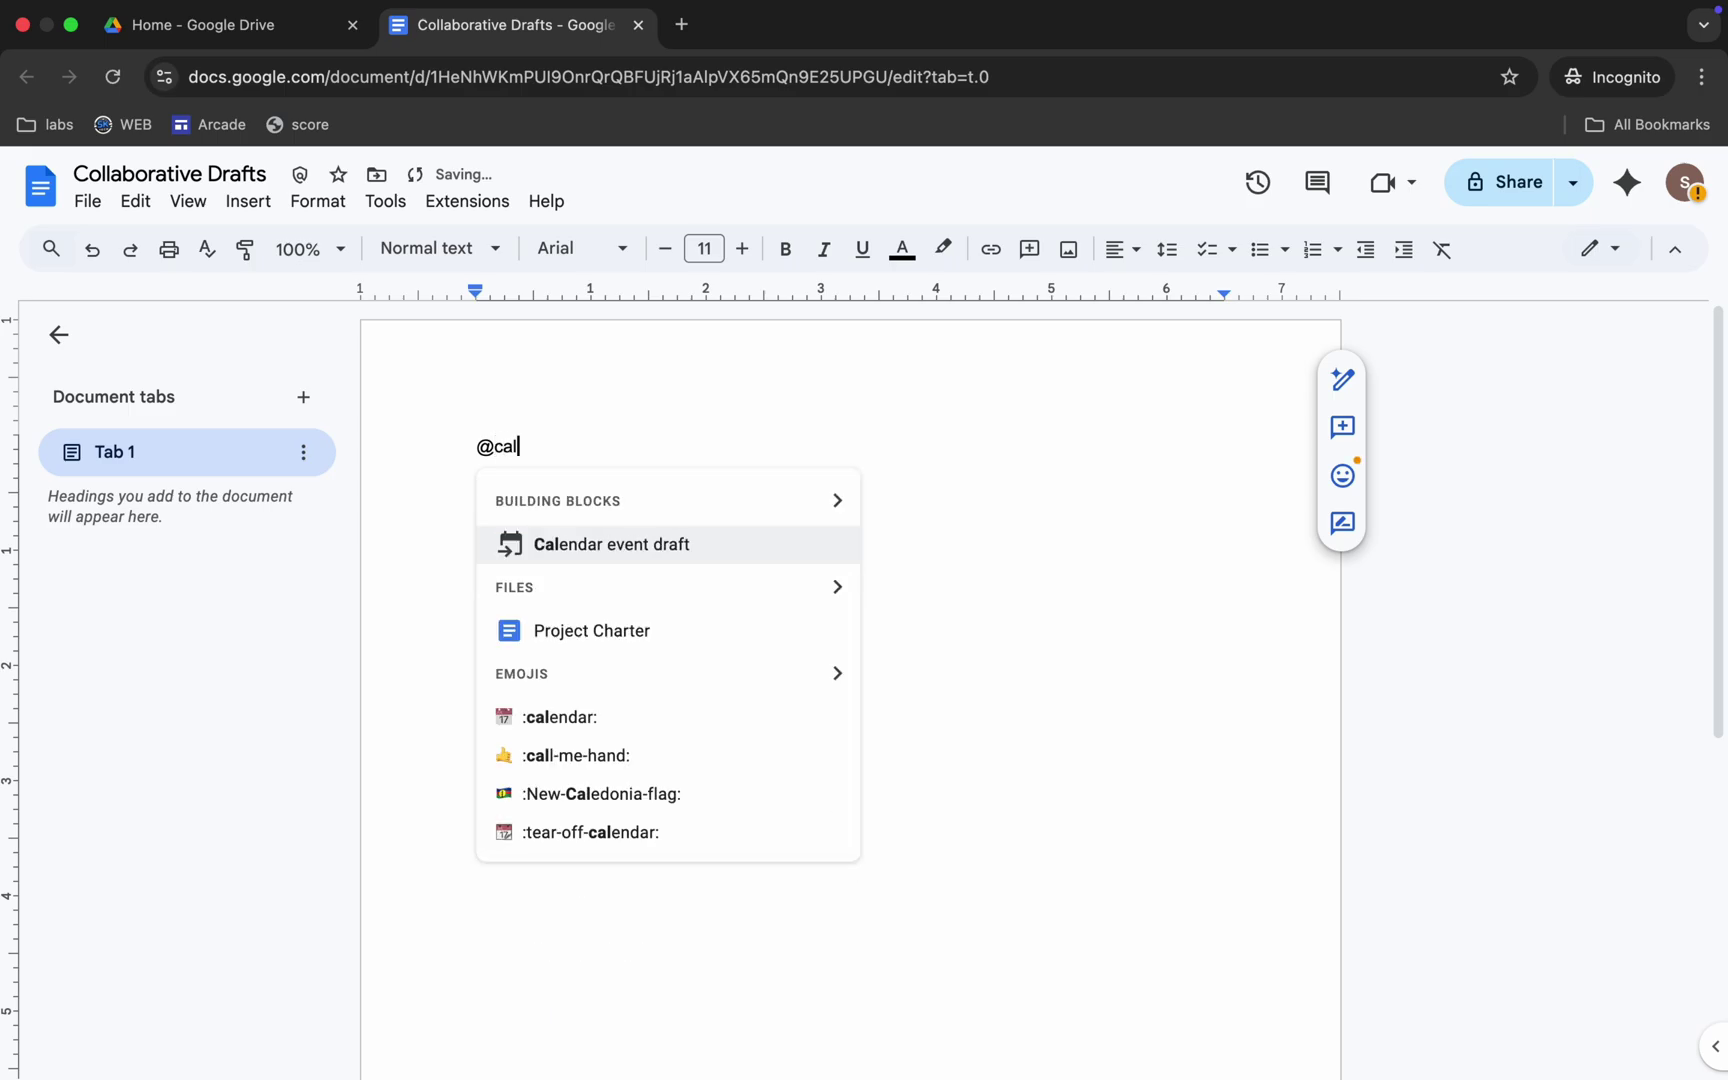
left_click(607, 546)
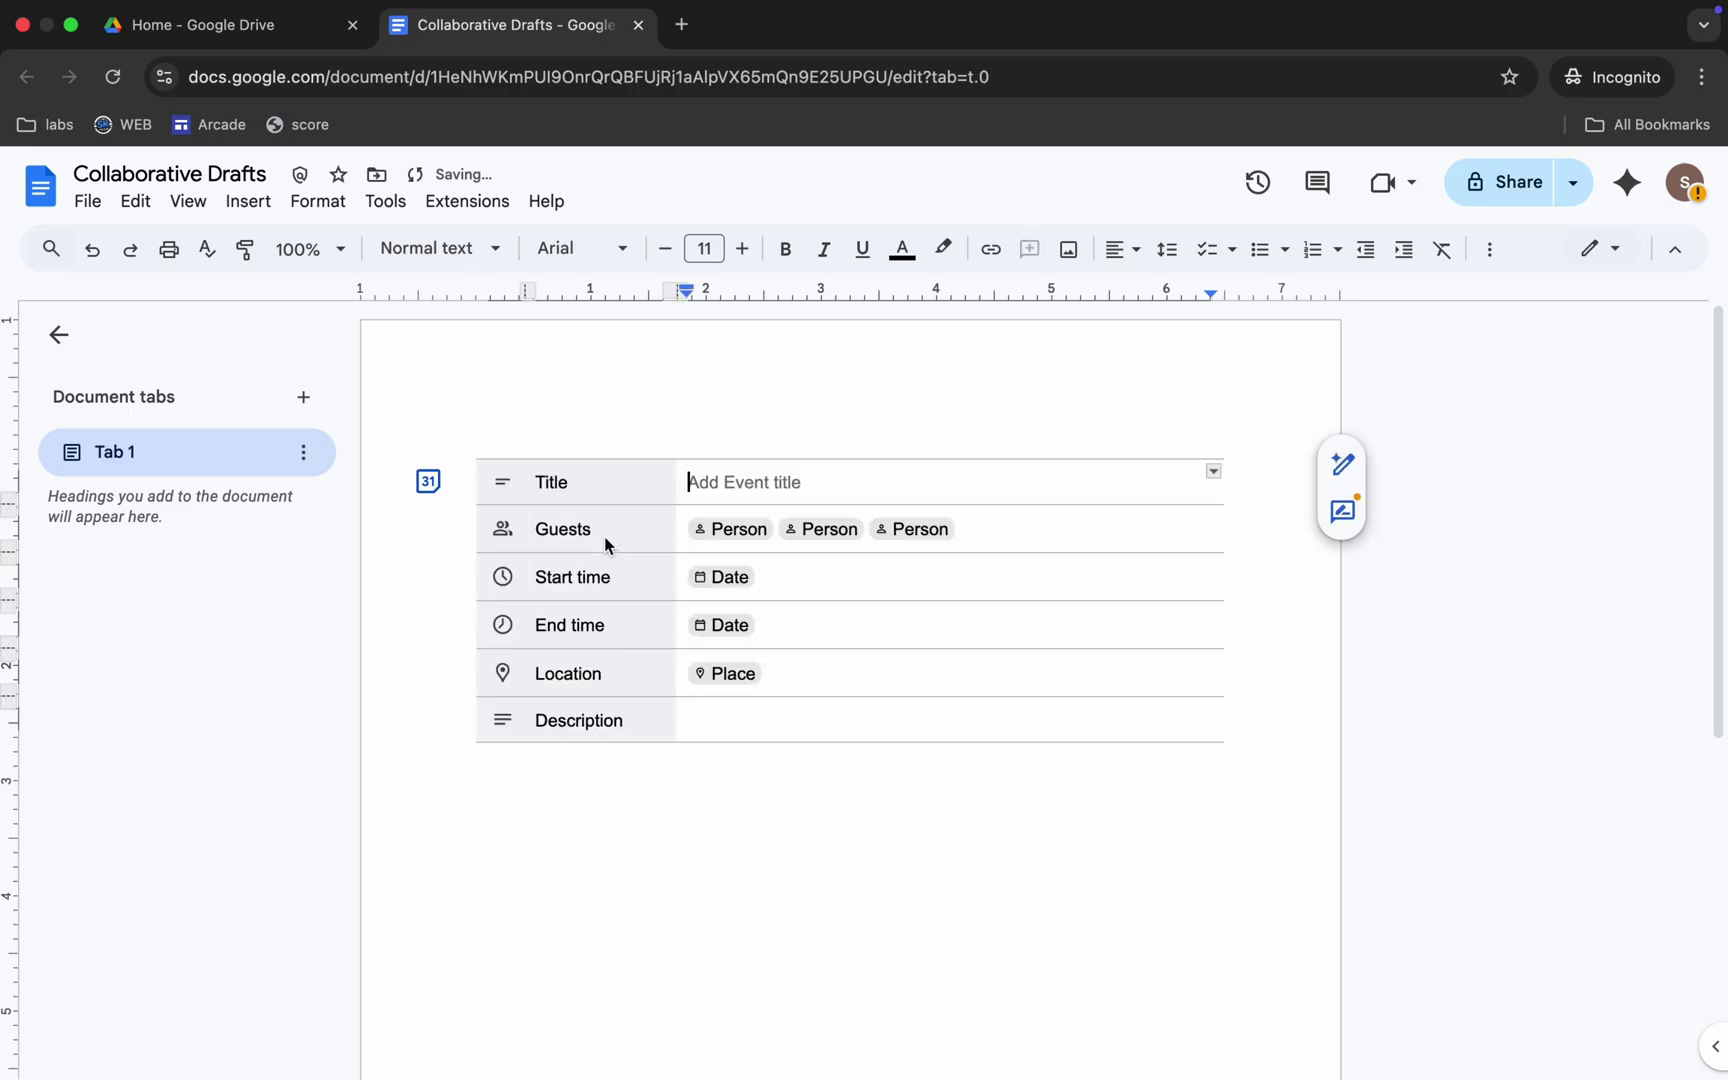
key("ctrl+Left")
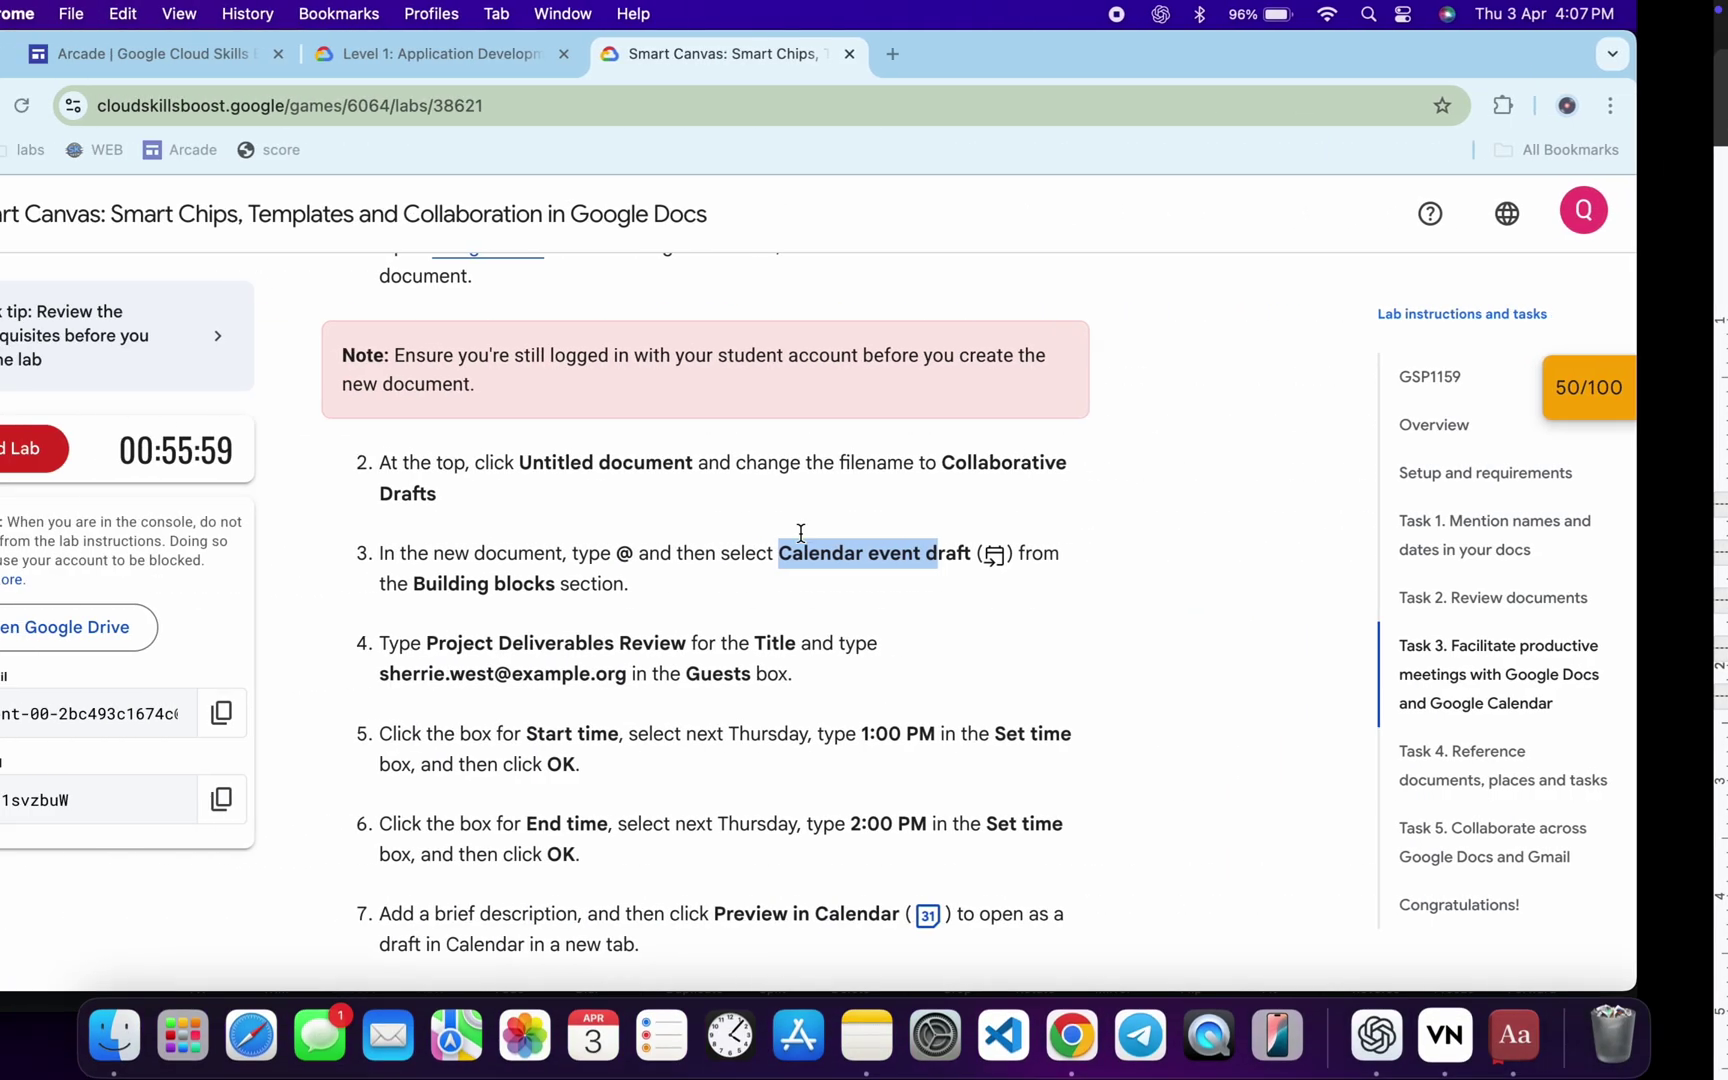
left_click_drag(519, 581, 775, 581)
key("super+c")
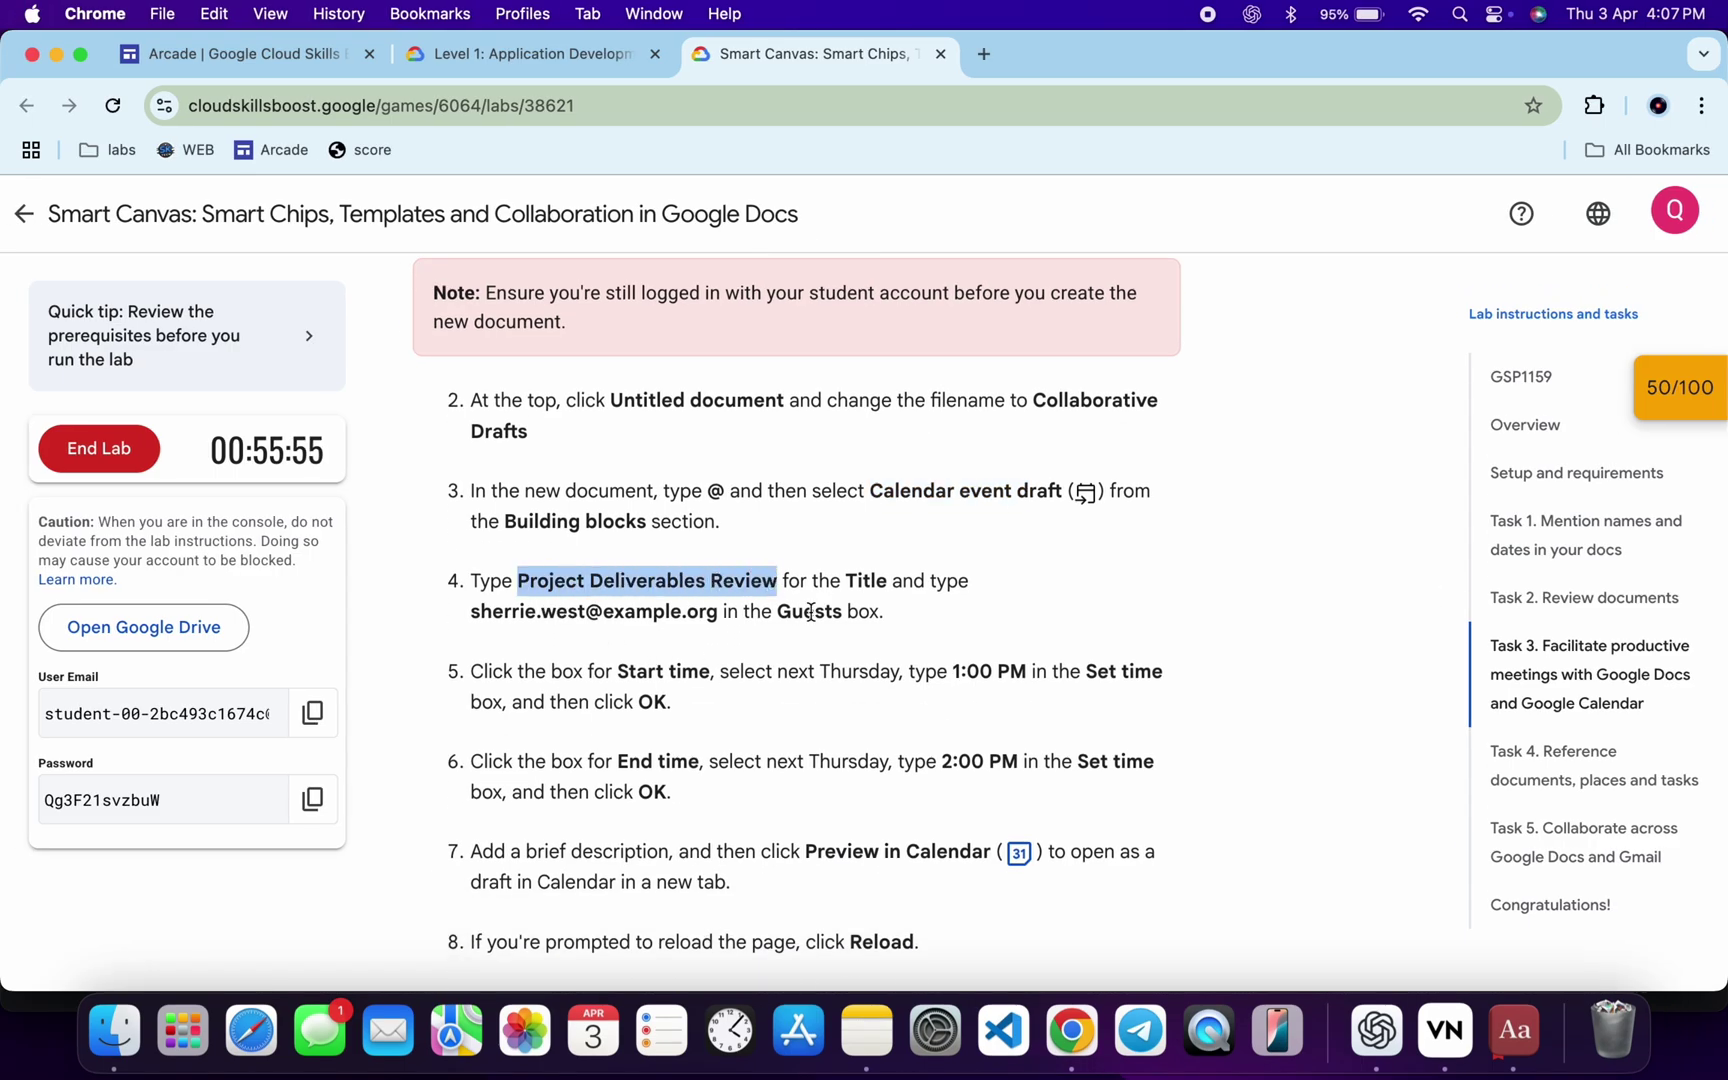
key("ctrl+Right")
key("super+v")
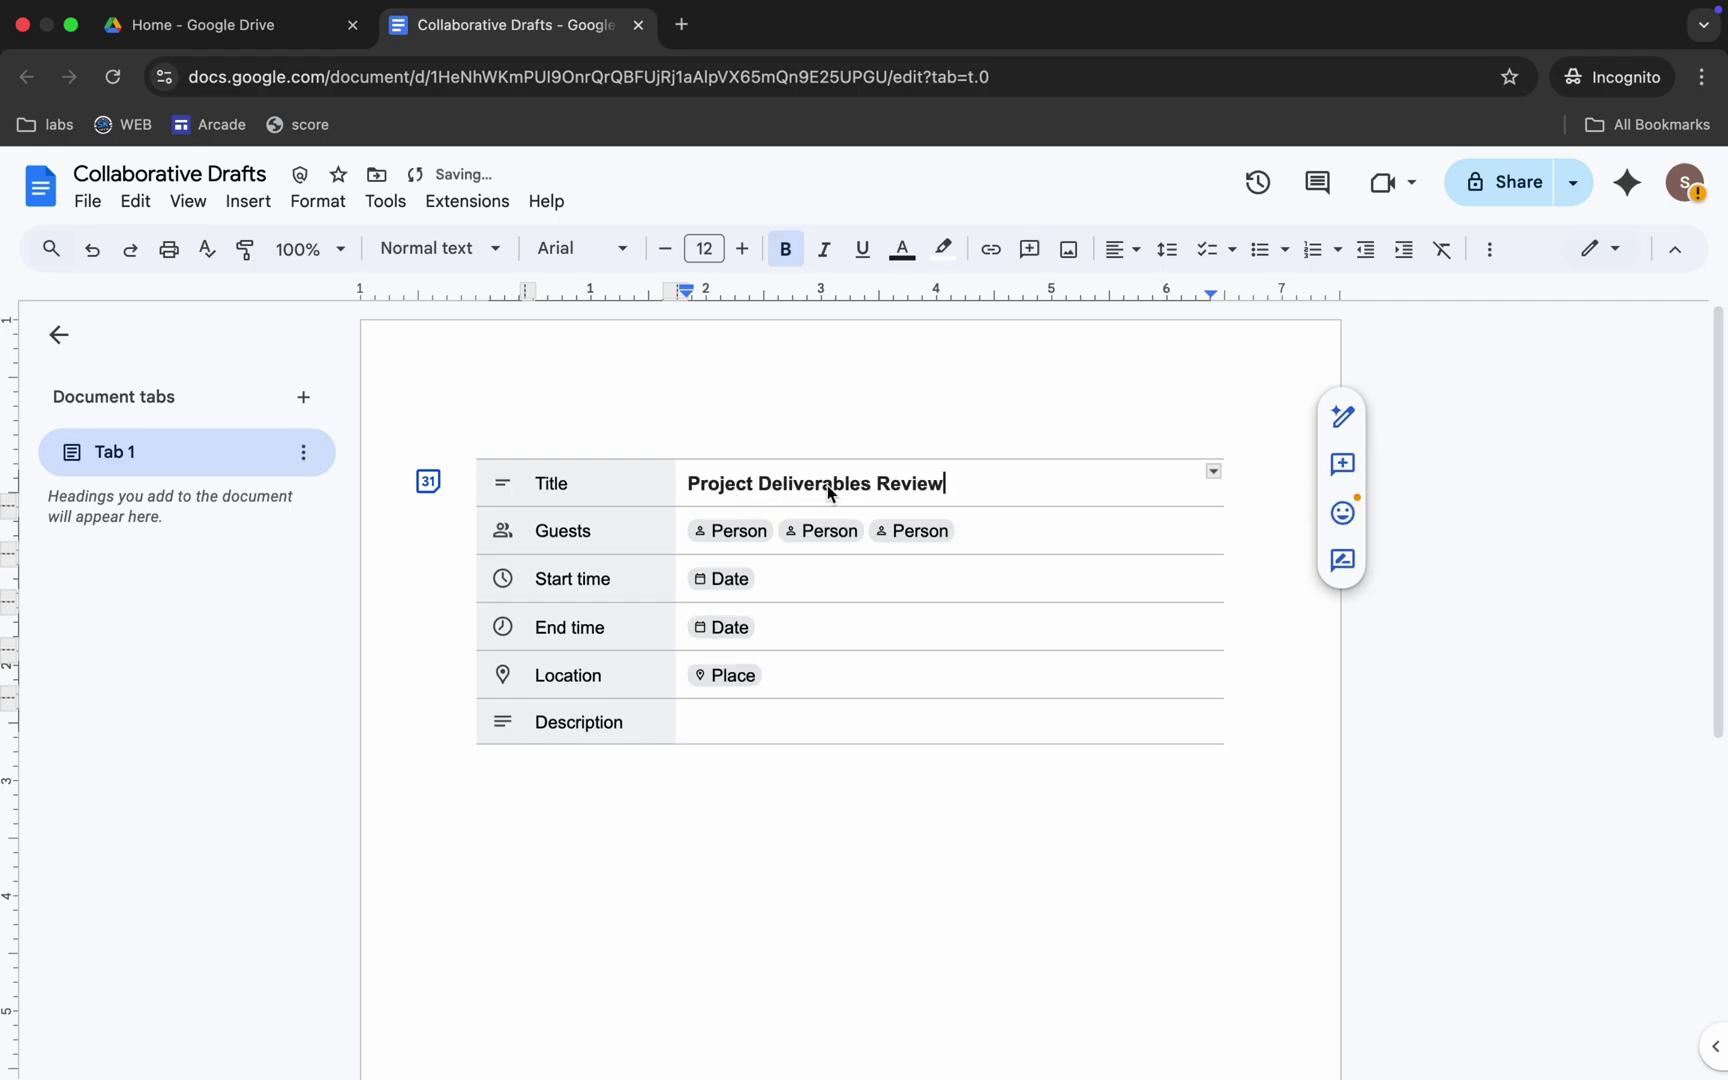
Copy the guest's e-mail from the lab and paste it into the Guests row.
key("ctrl+Left")
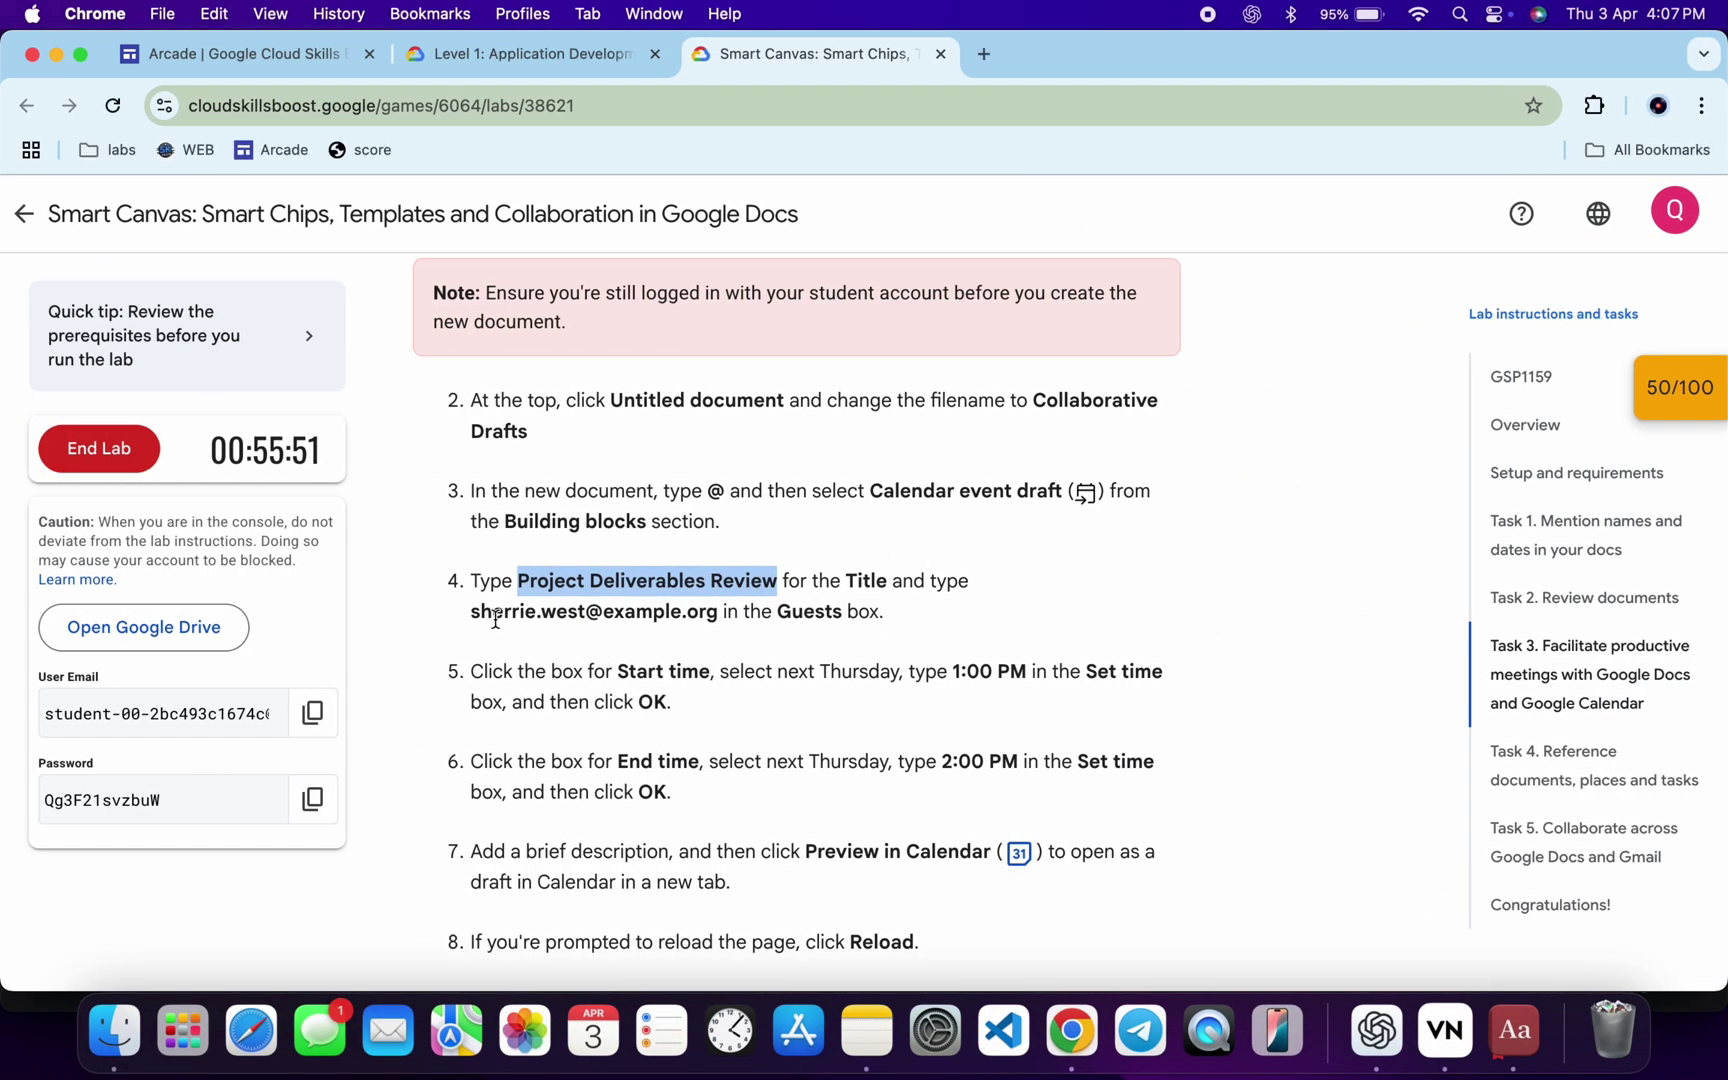
left_click_drag(472, 614, 719, 611)
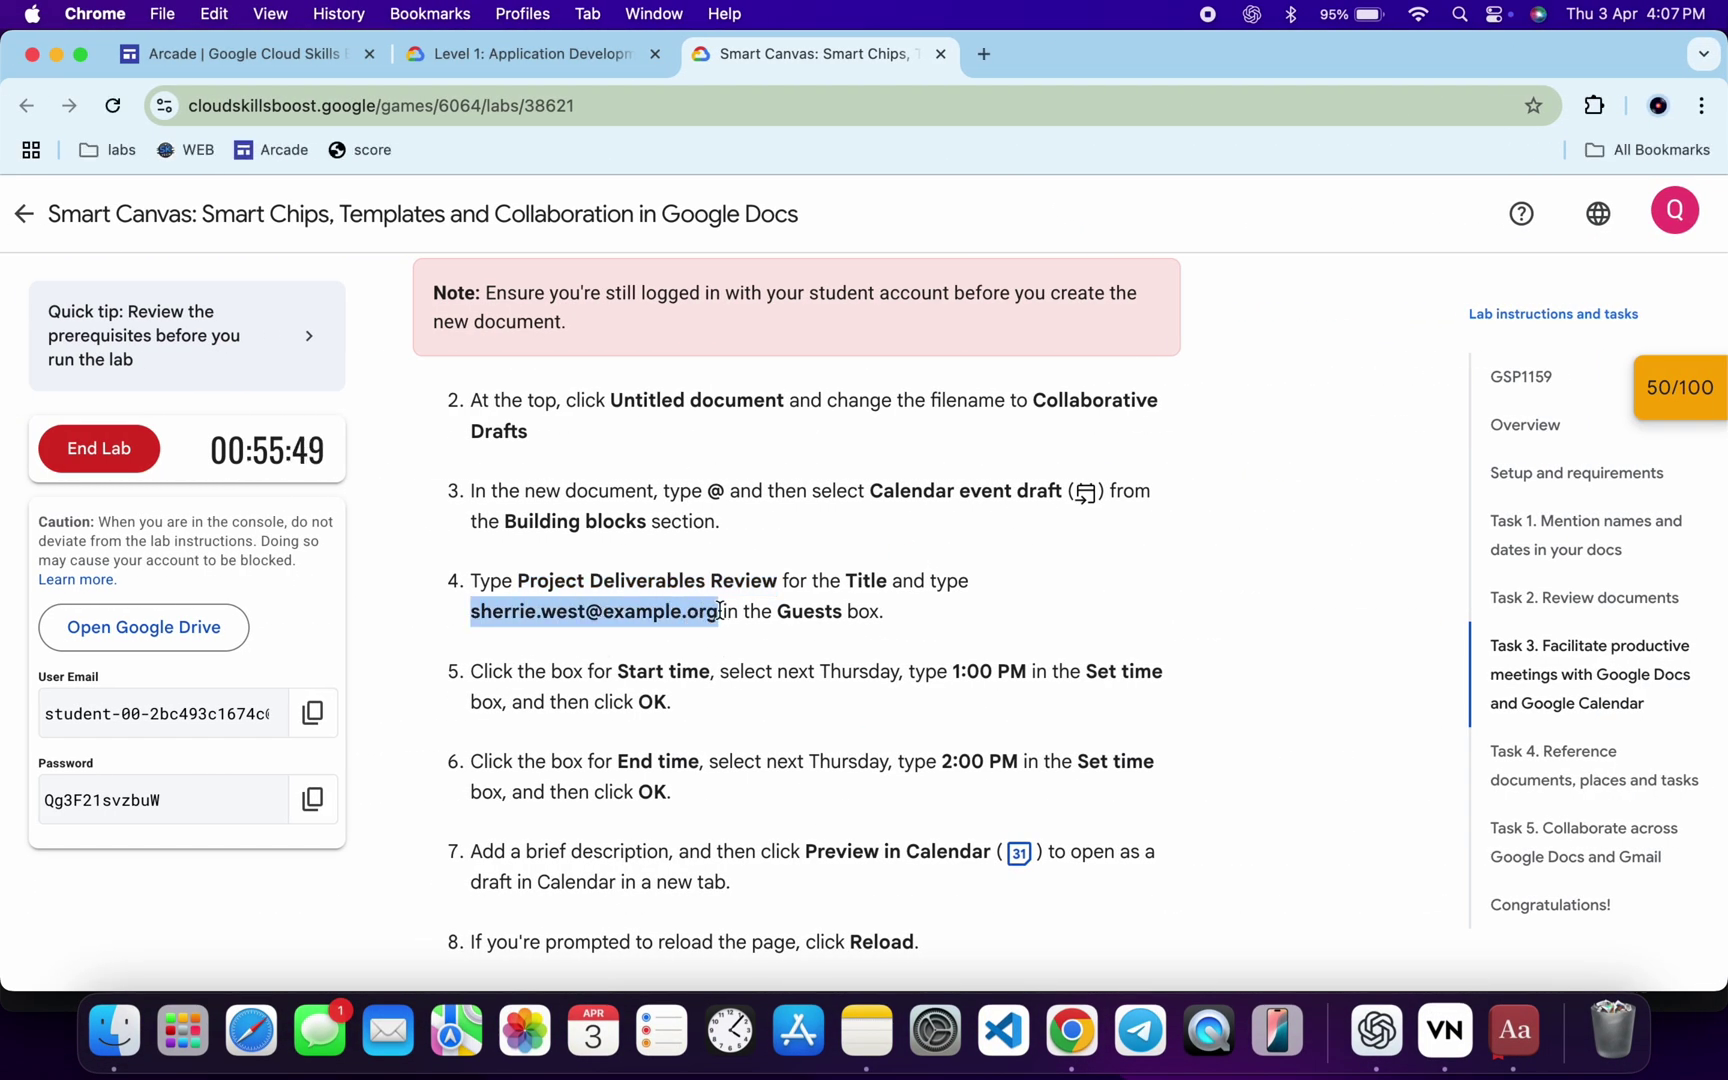
key("super+c")
key("ctrl+Right")
left_click(1025, 532)
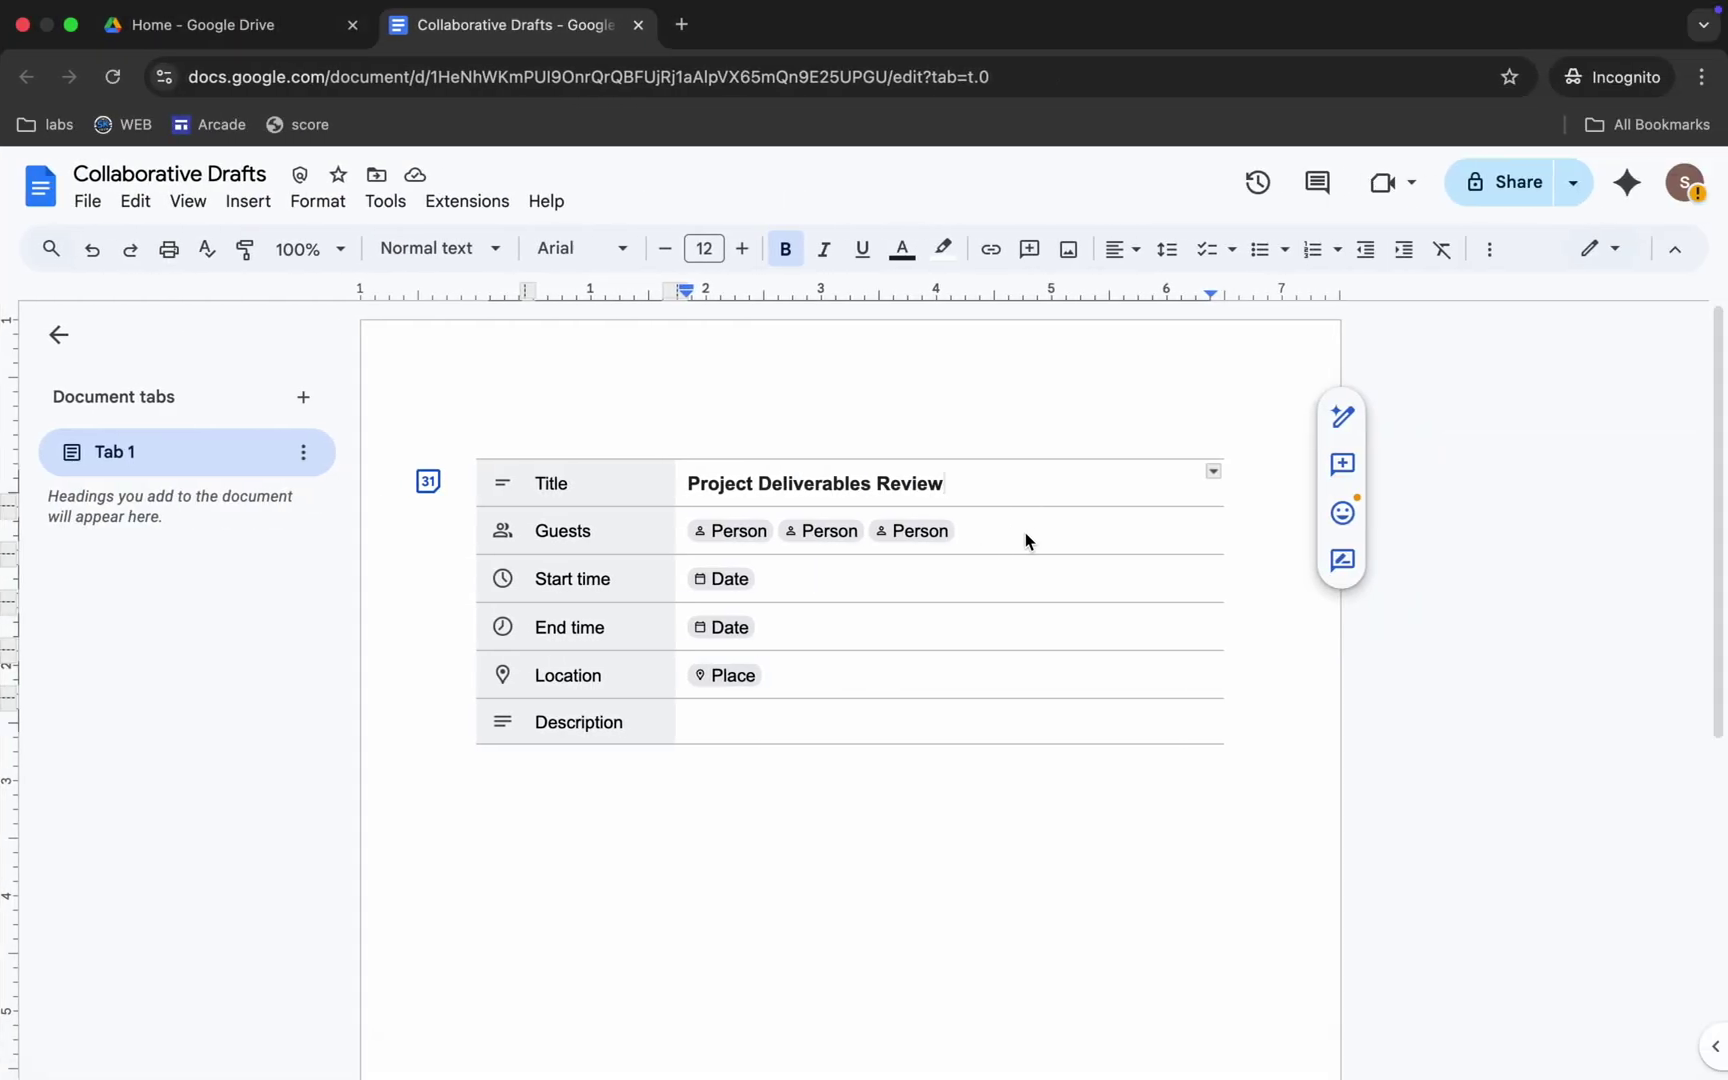
key("super+v")
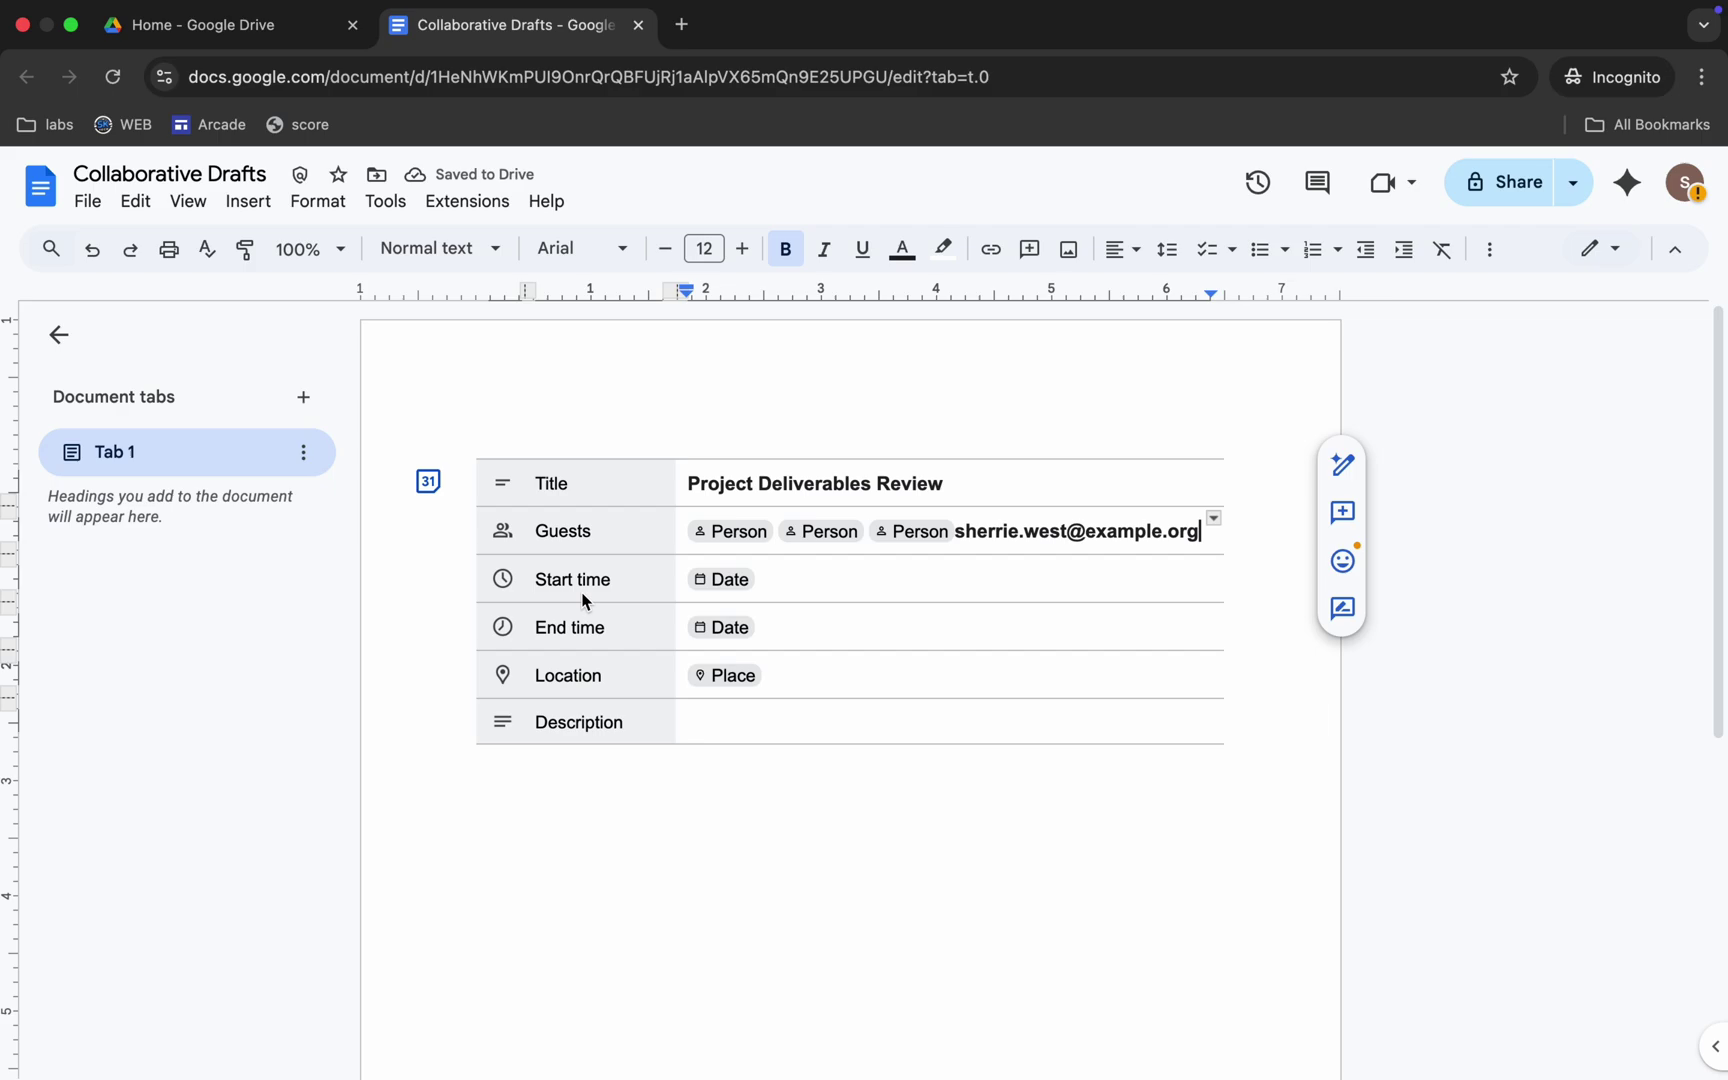
Set the event's start time to April 10, 1:00 PM.
left_click(705, 580)
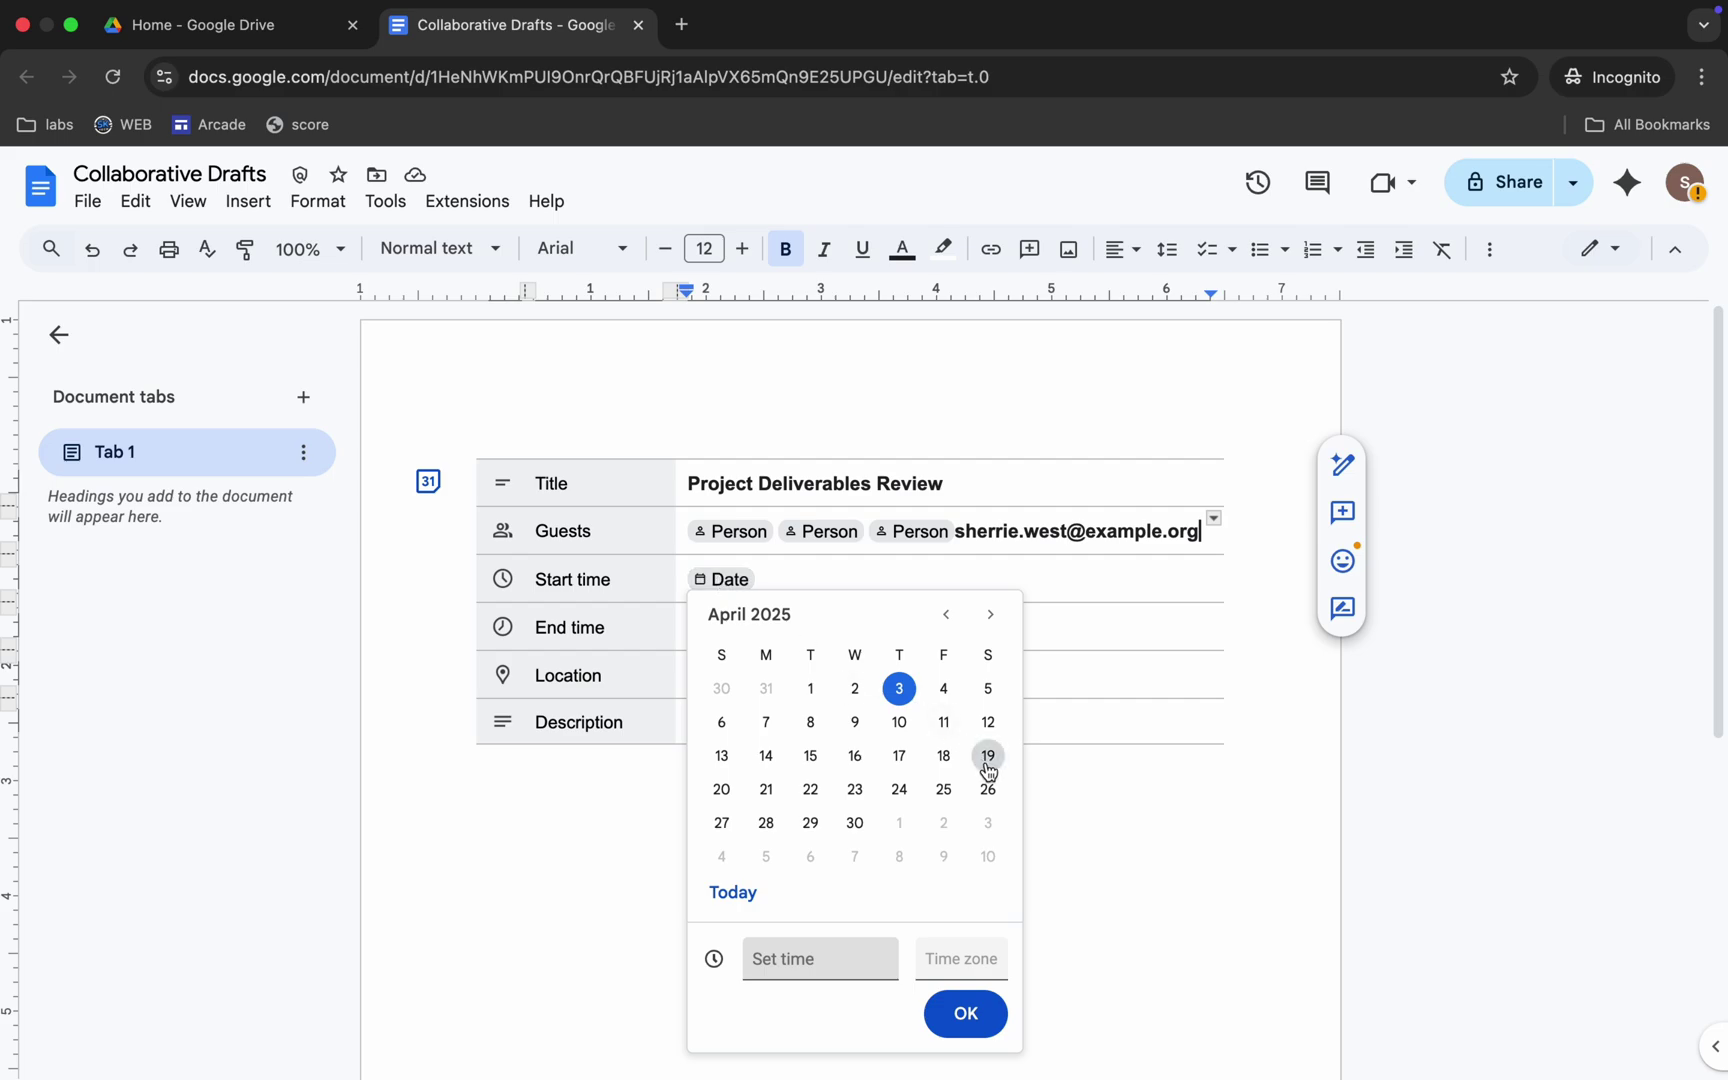
left_click(900, 723)
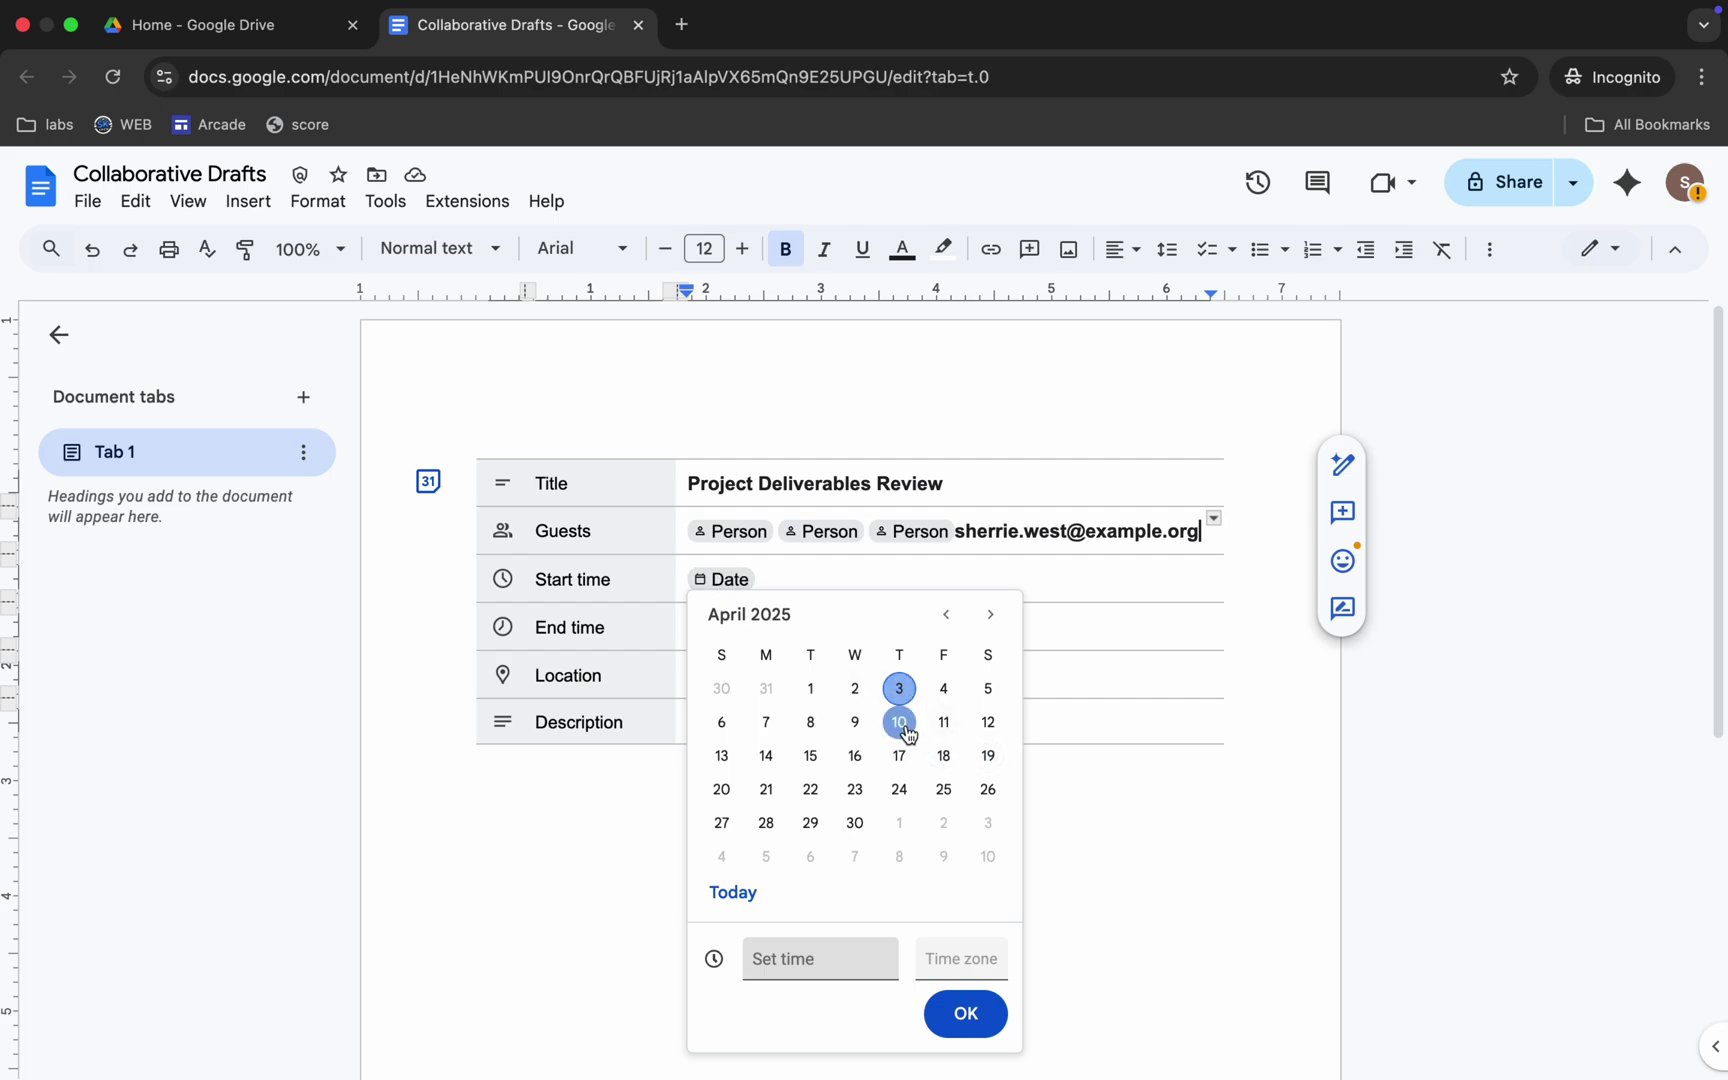
left_click(794, 960)
type("1")
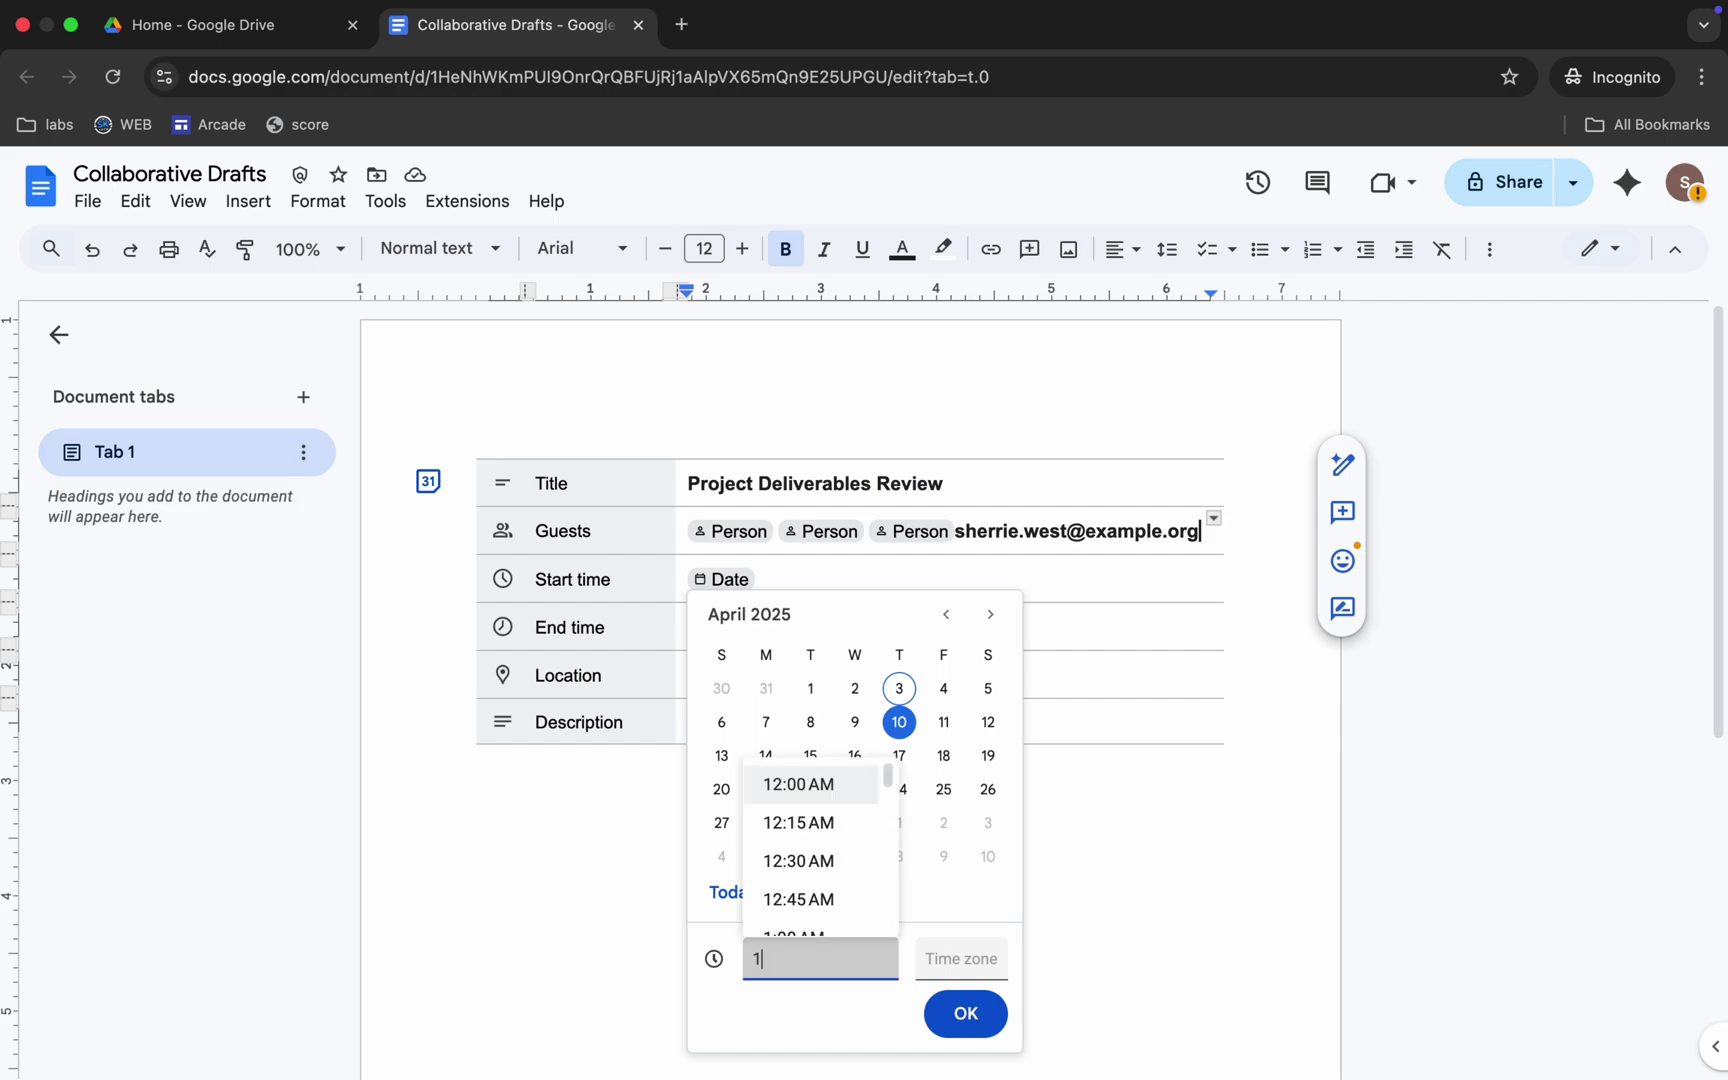
type(":00")
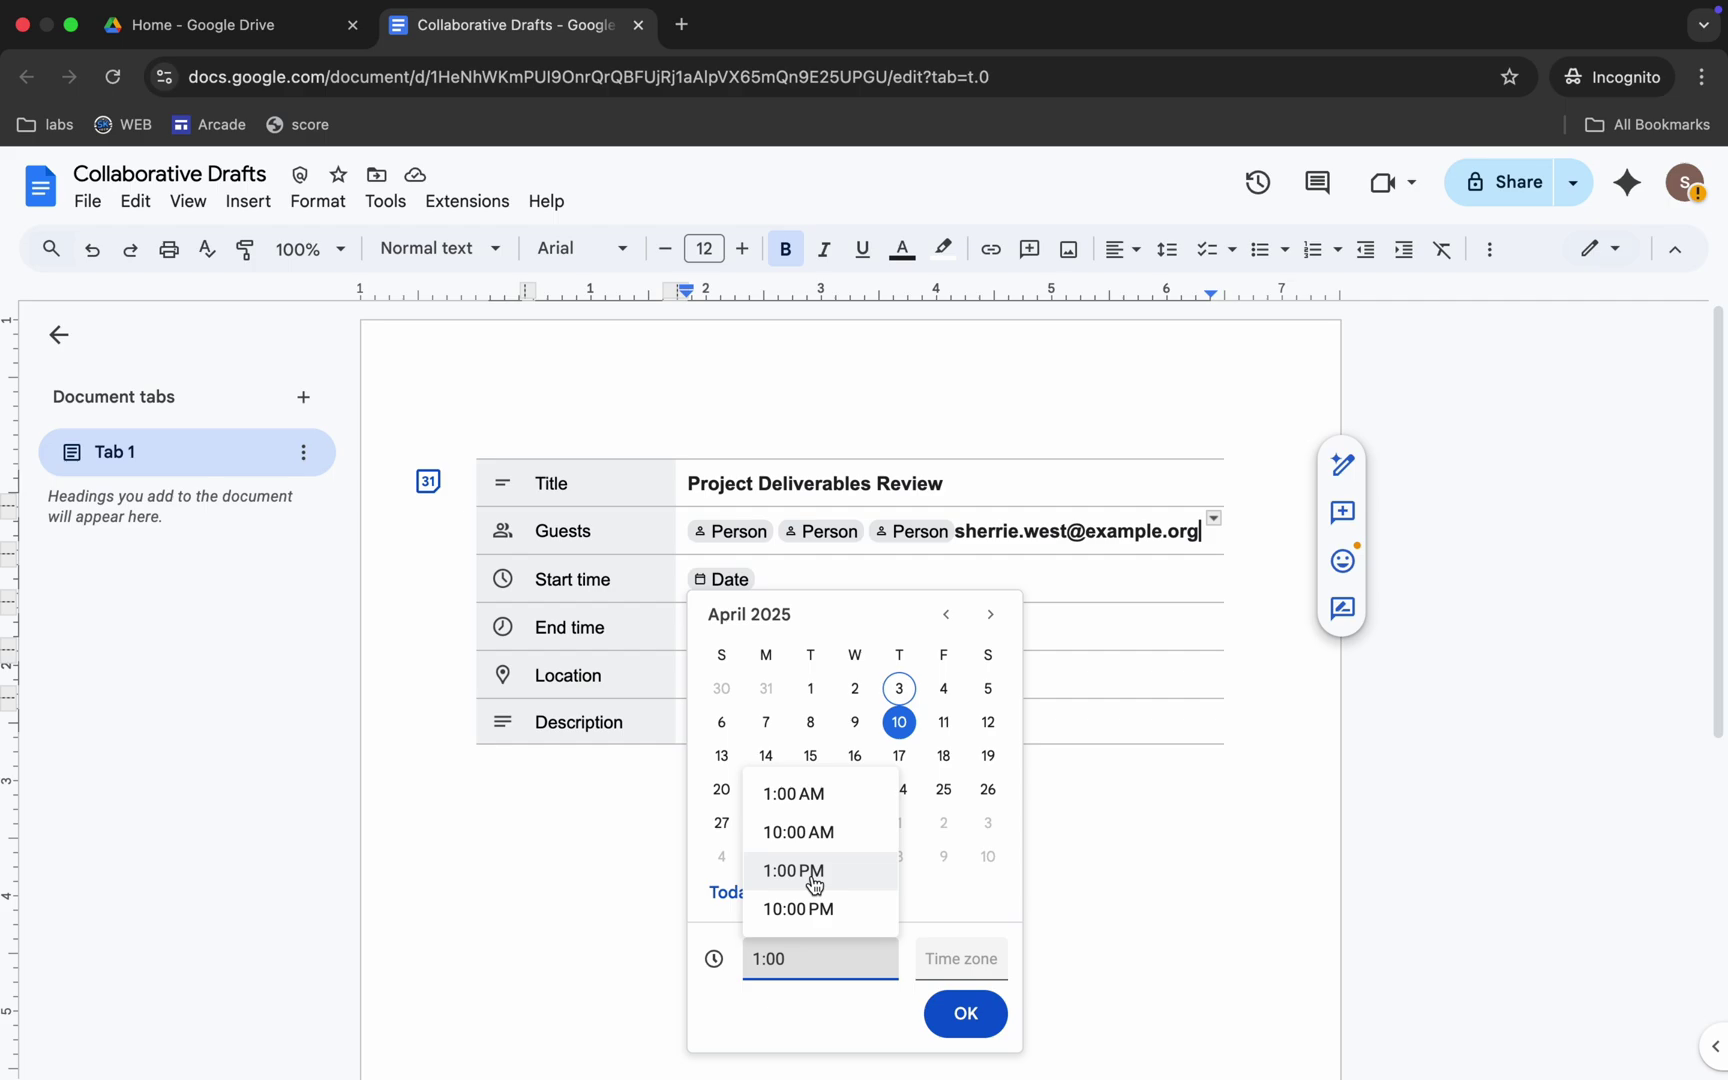
left_click(815, 885)
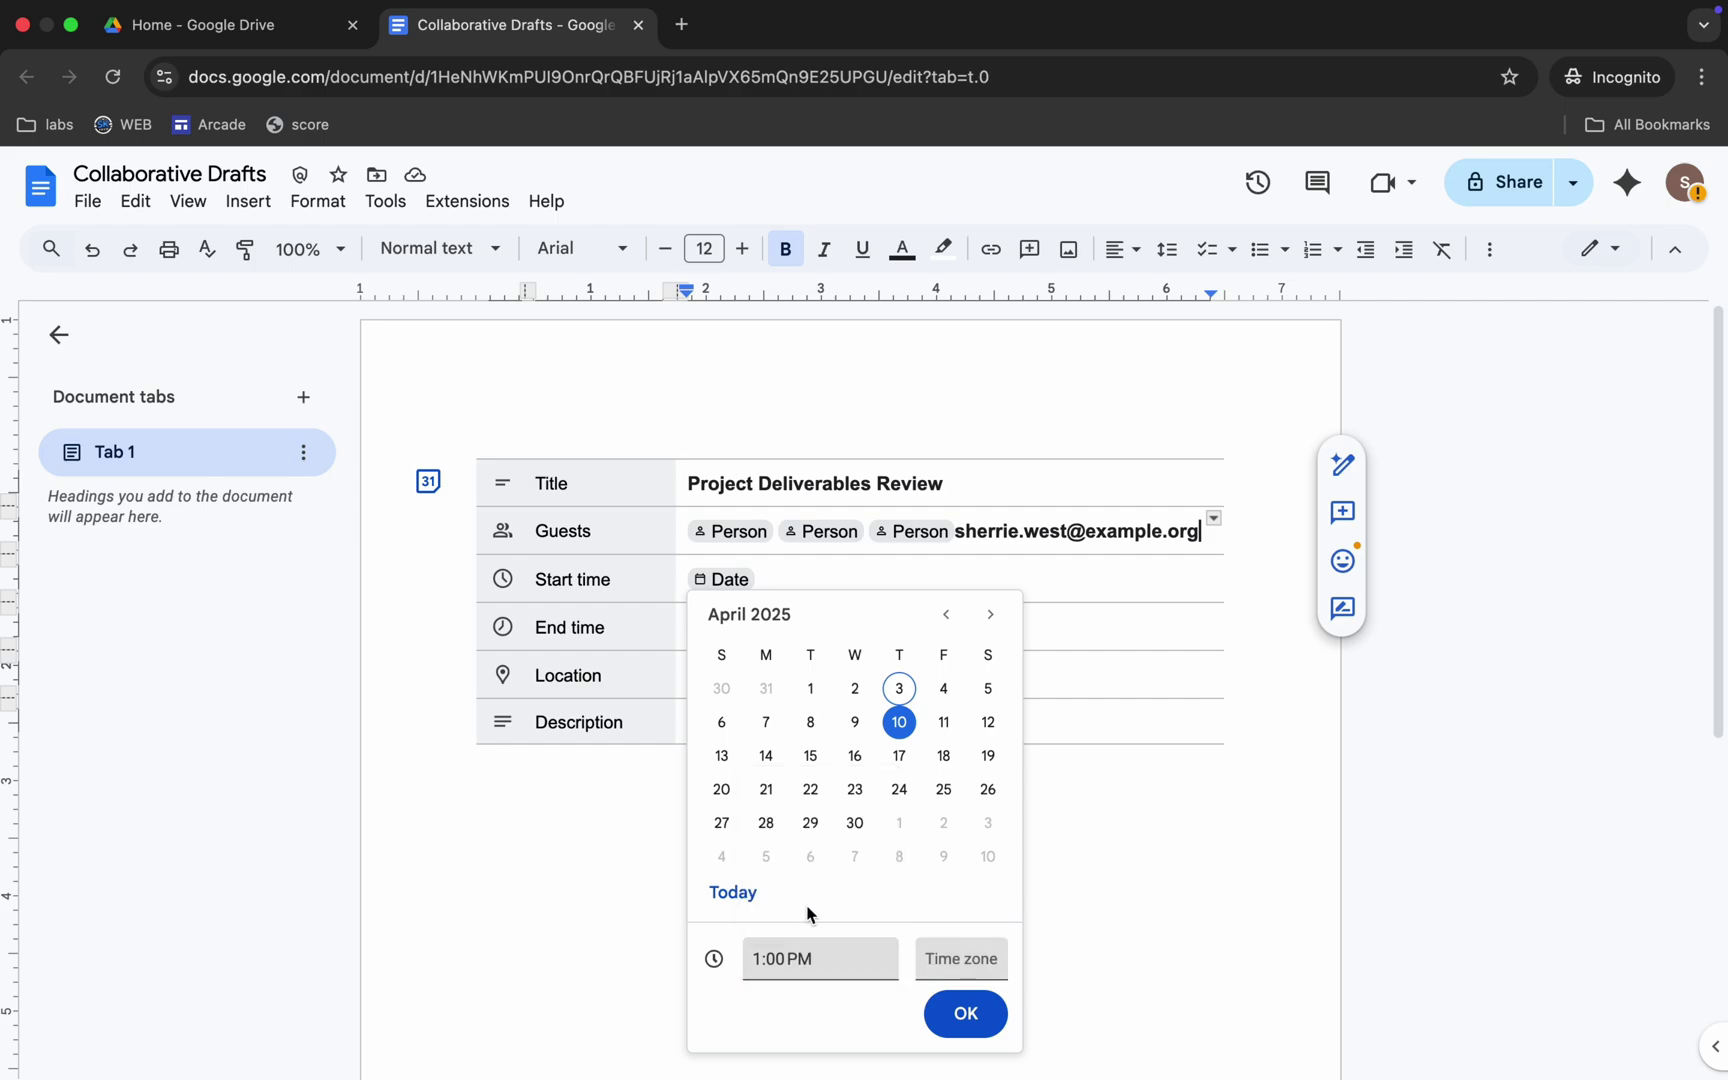
left_click(968, 1014)
Set the event's end time to April 10, 2:00 PM.
left_click(727, 628)
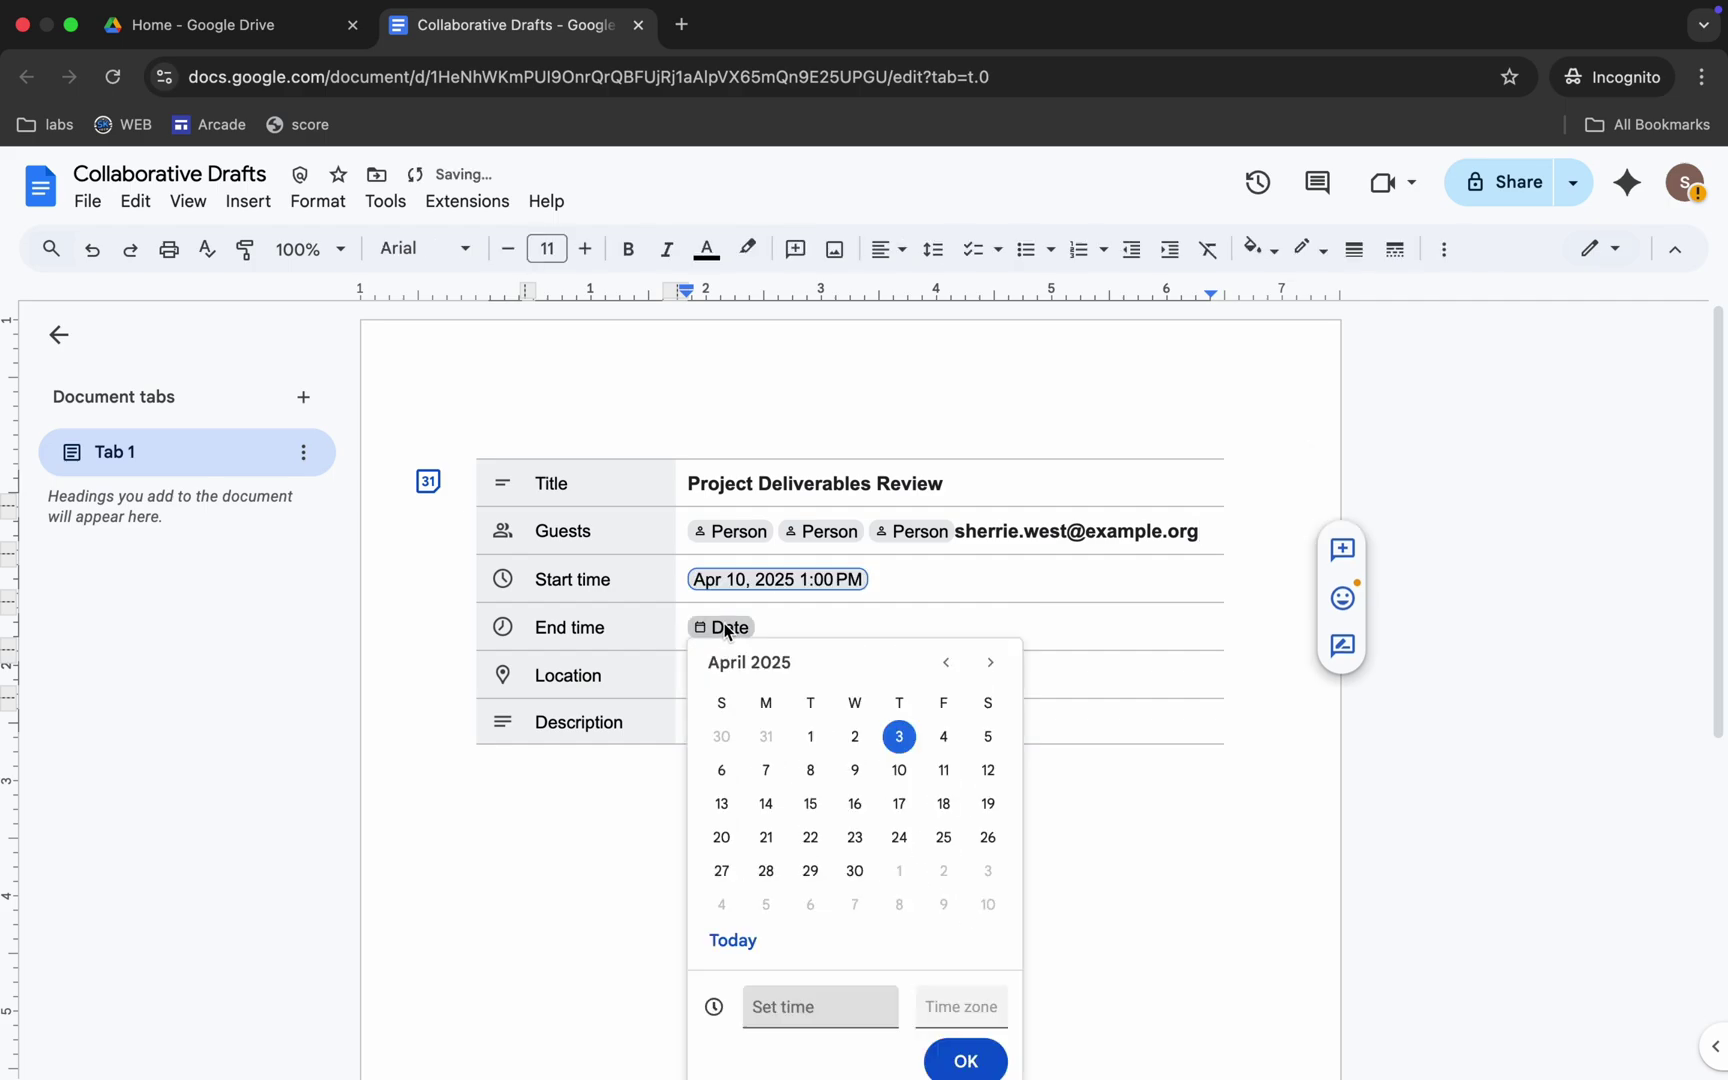
left_click(899, 770)
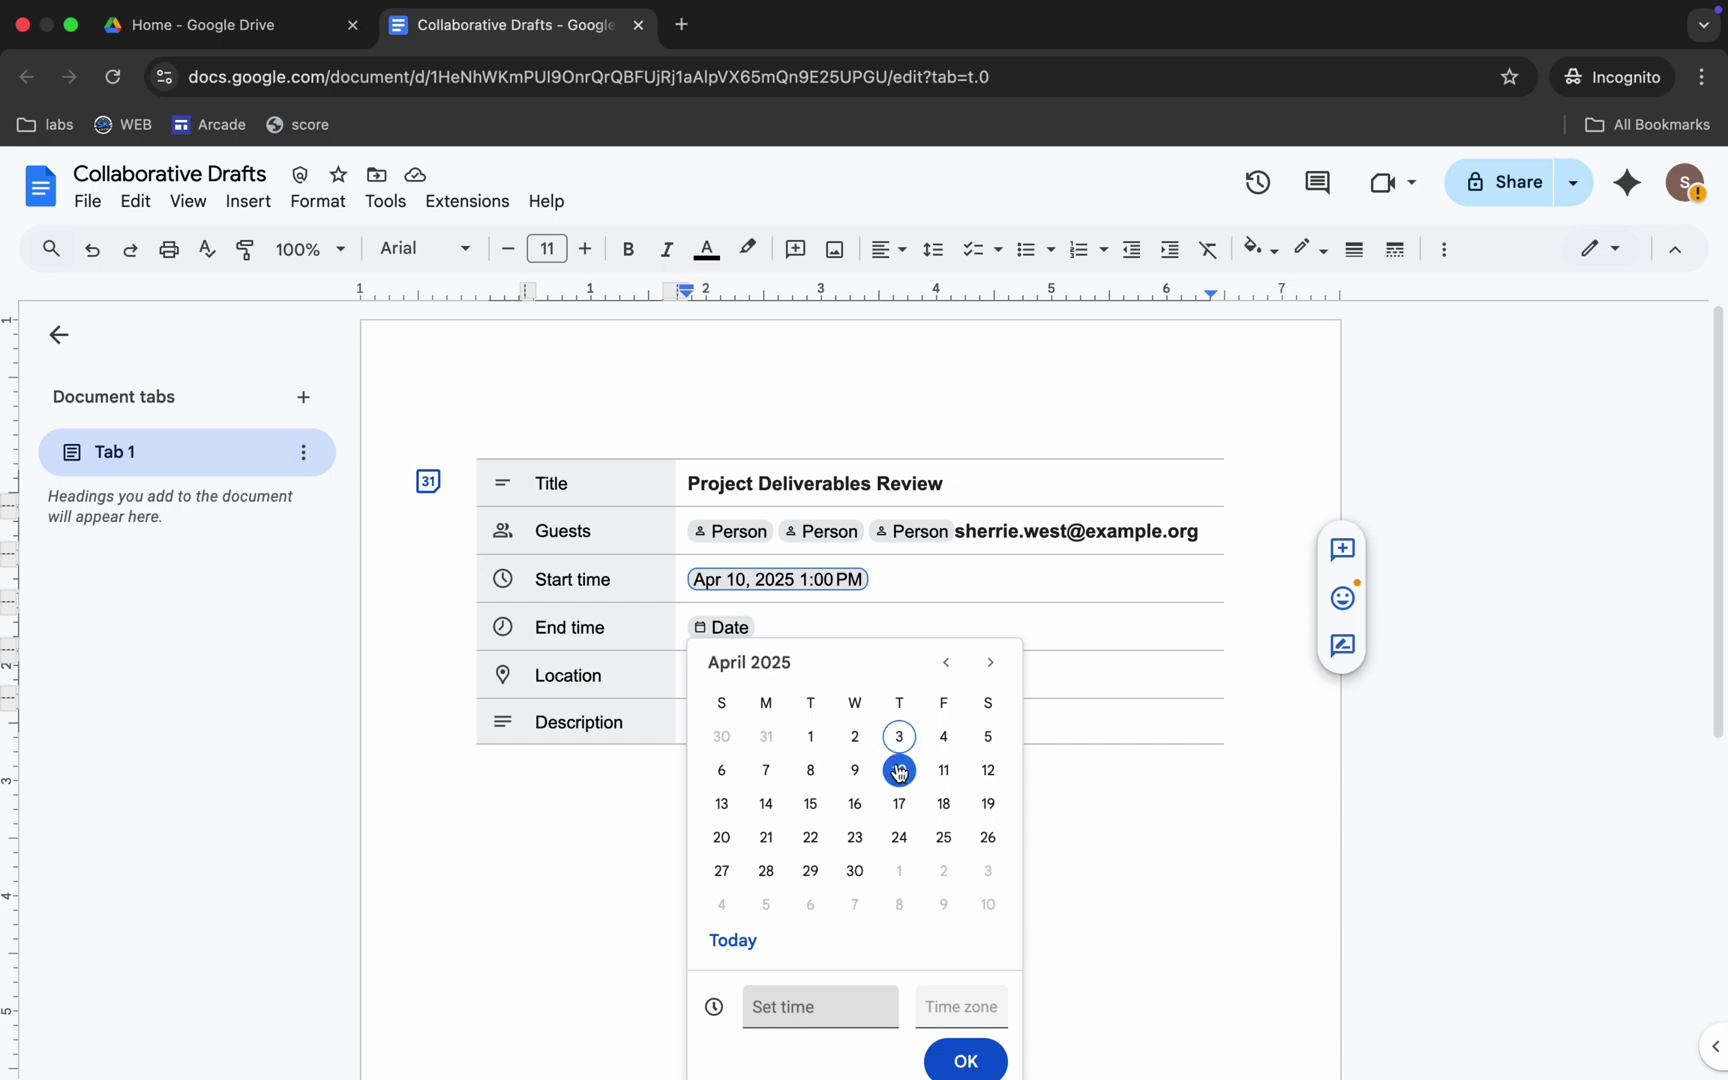
left_click(796, 1013)
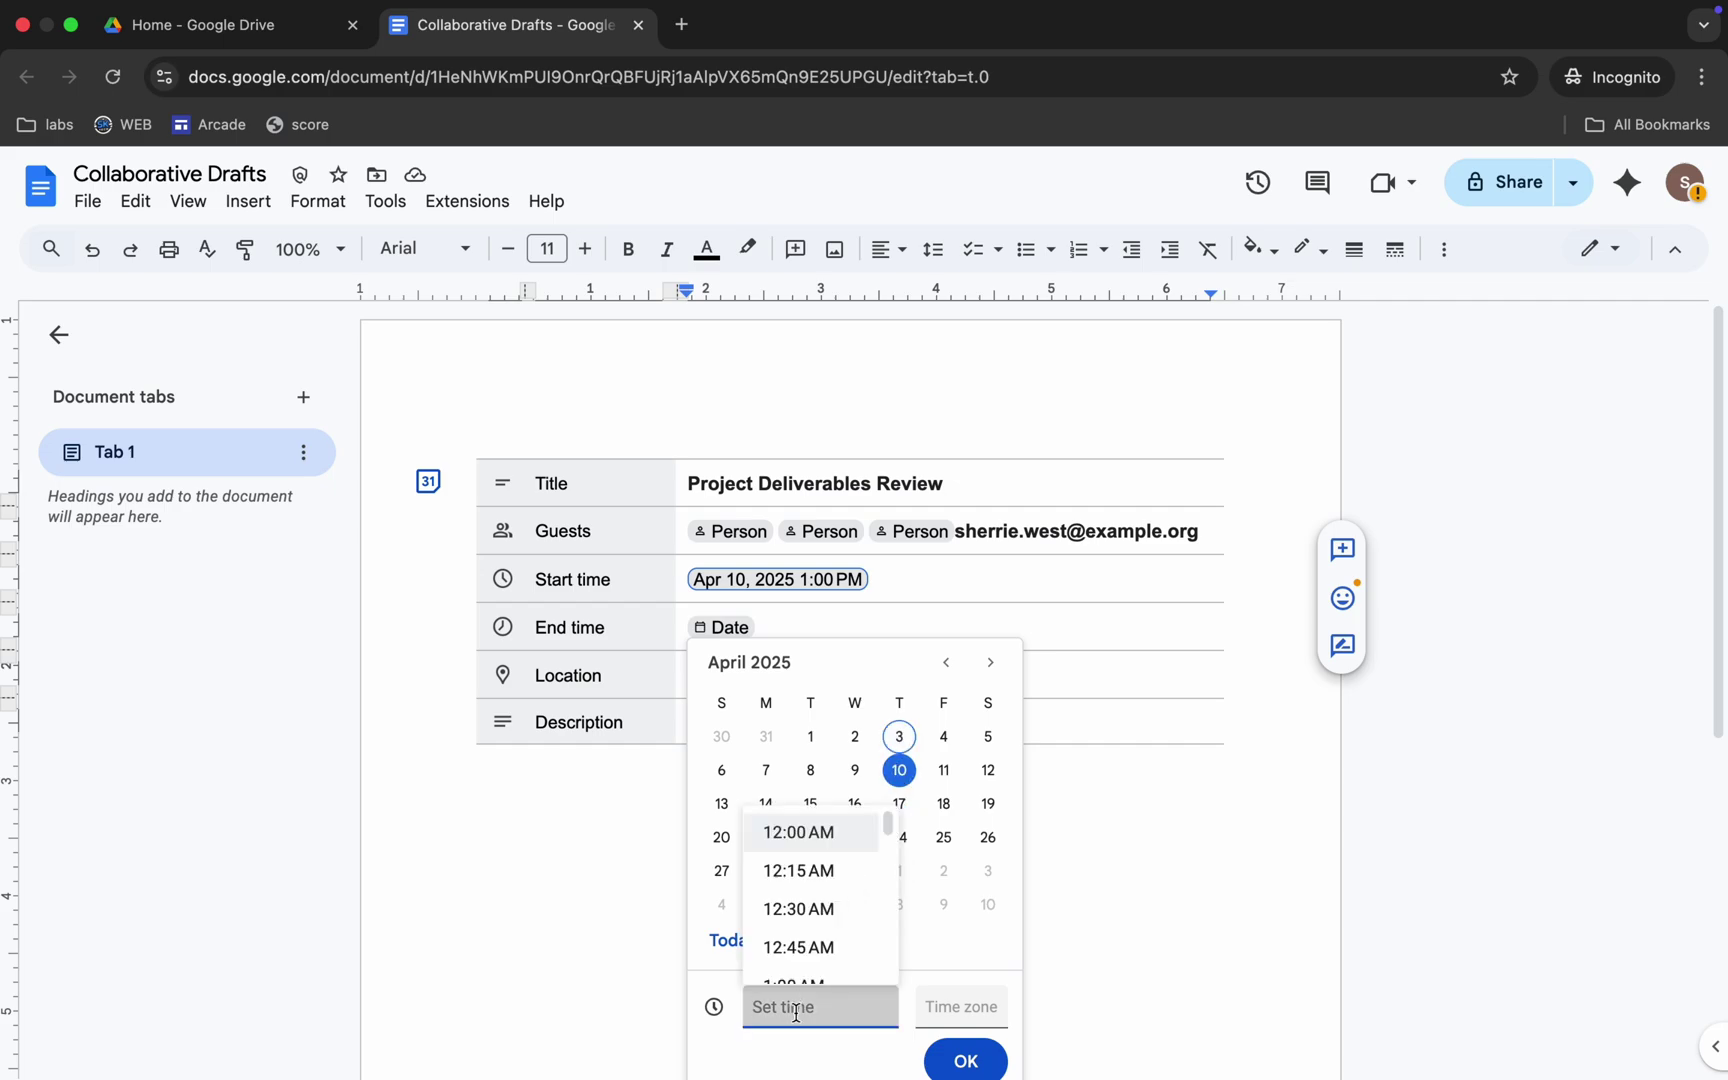
type("2:00")
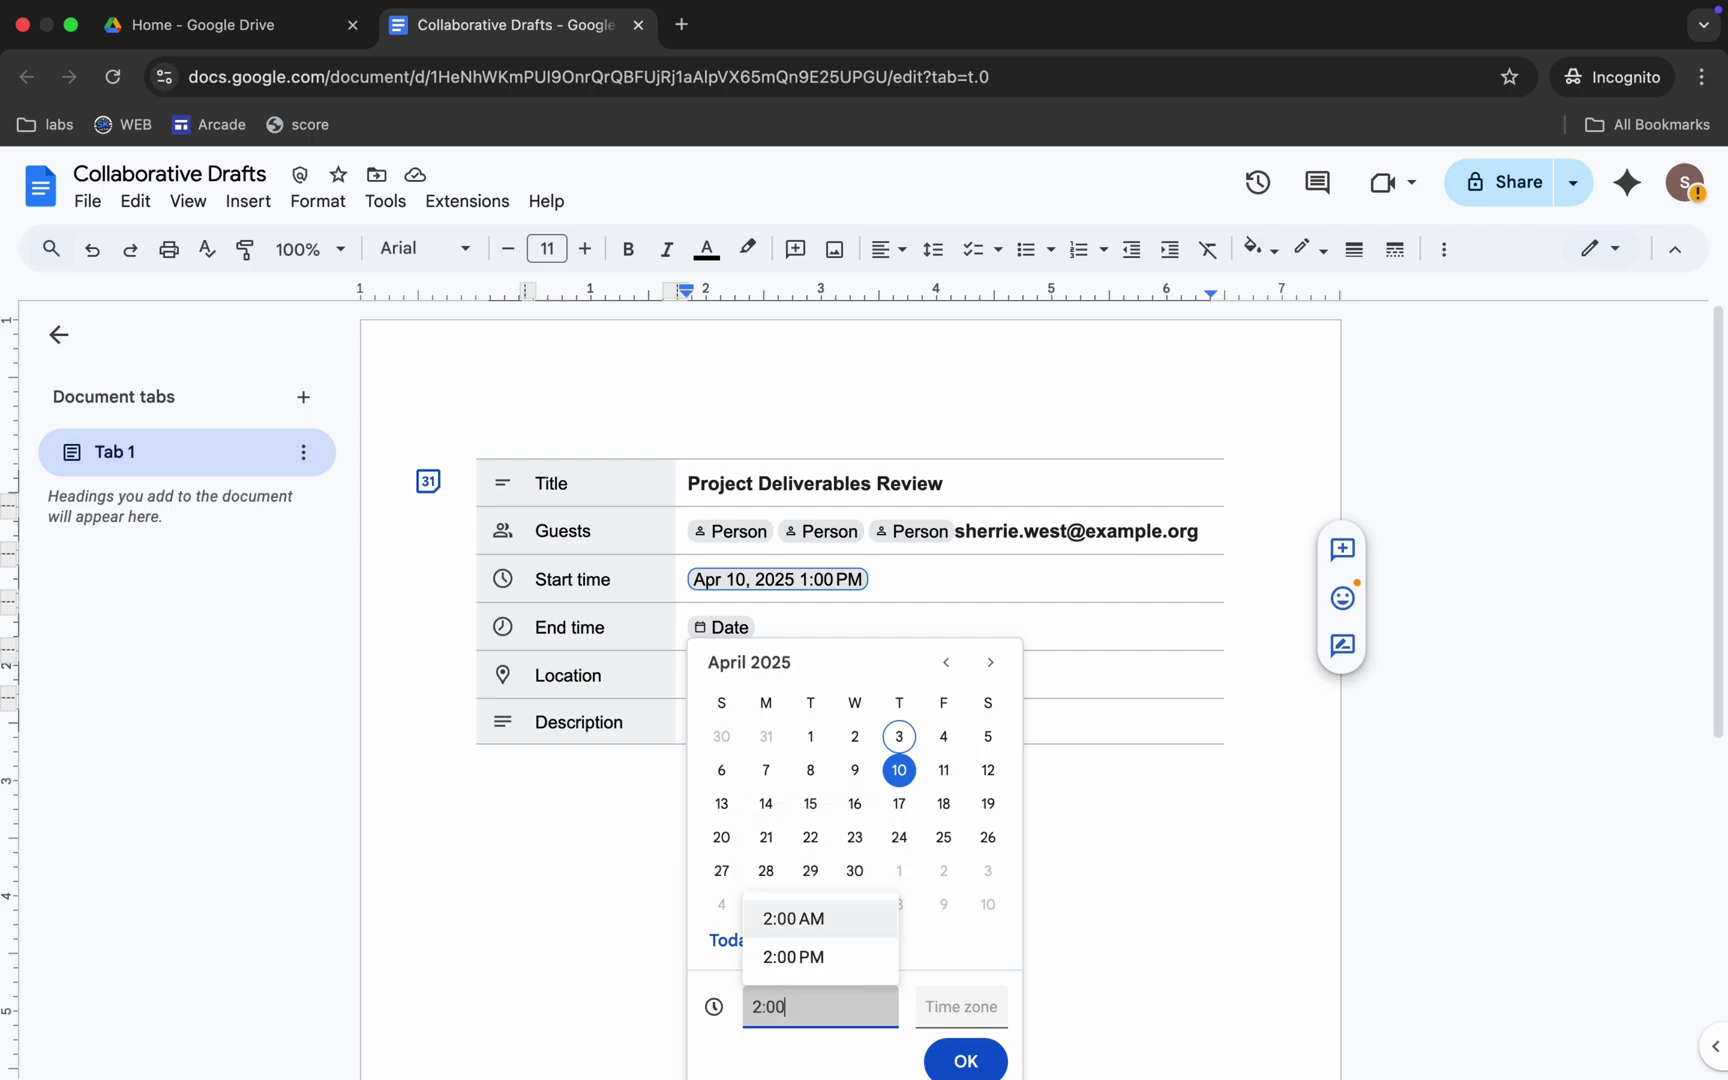
left_click(810, 957)
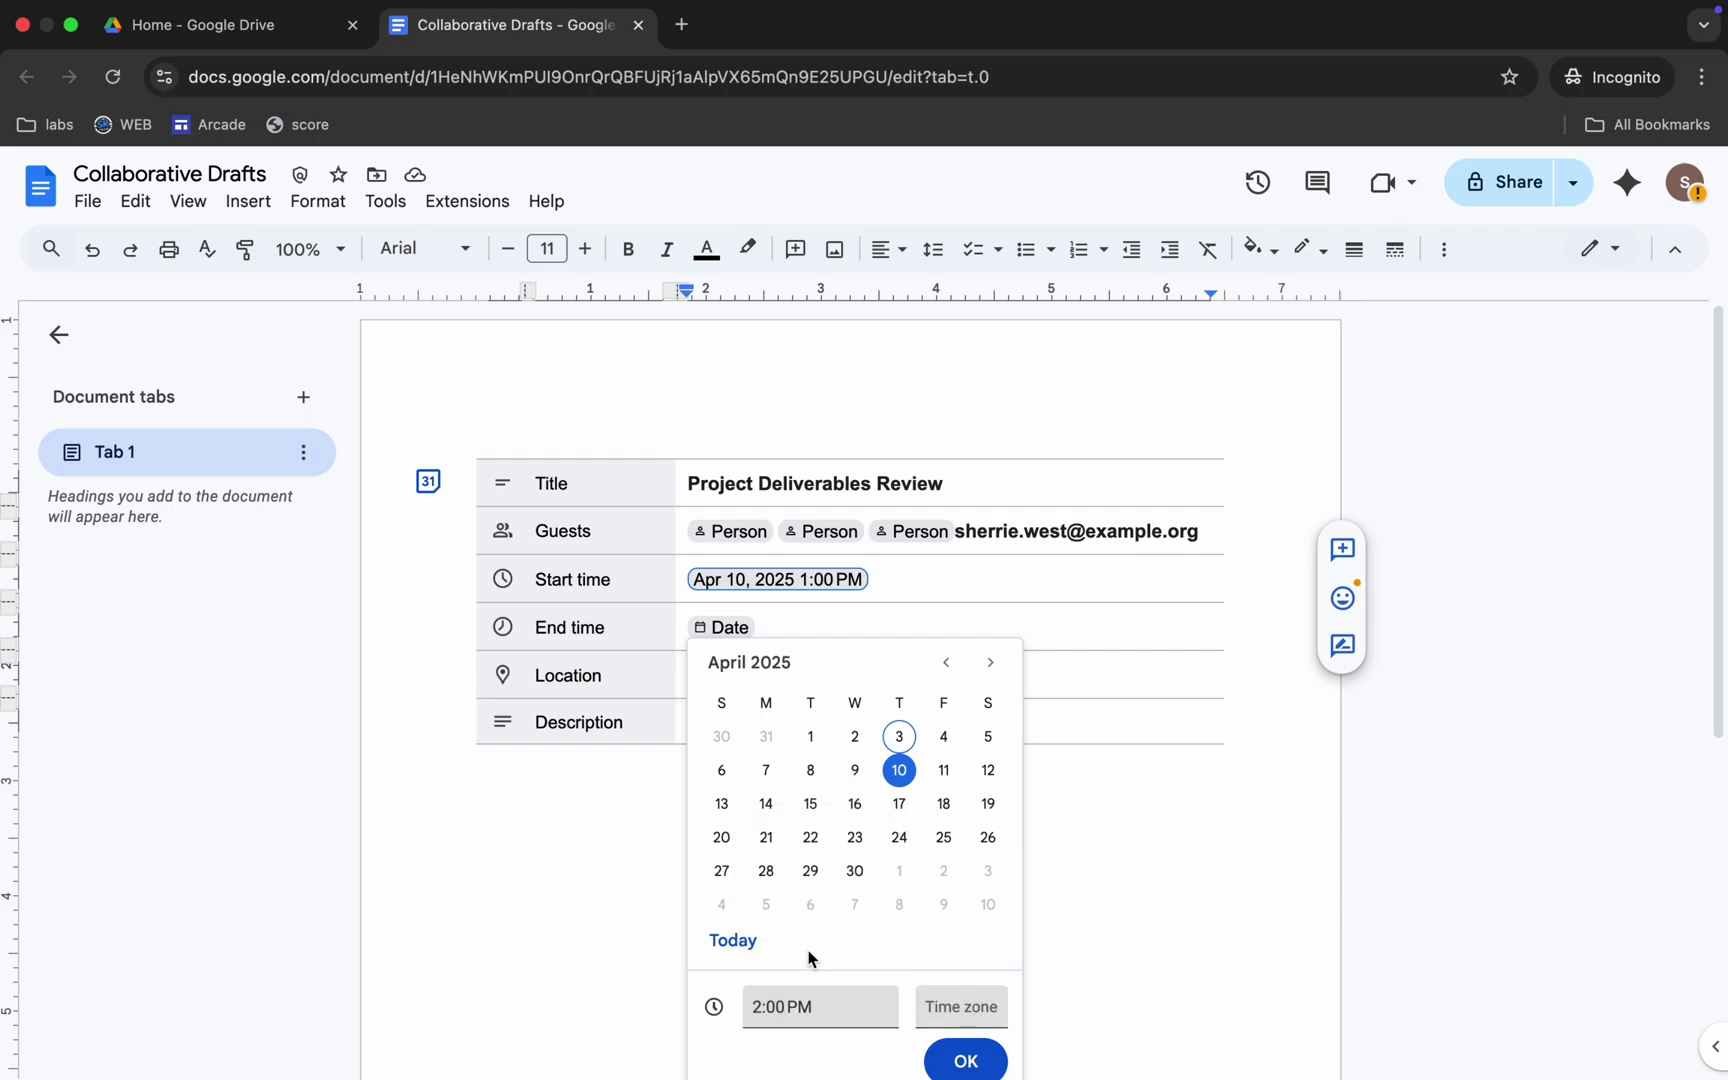
scroll(882, 925, "down", 3)
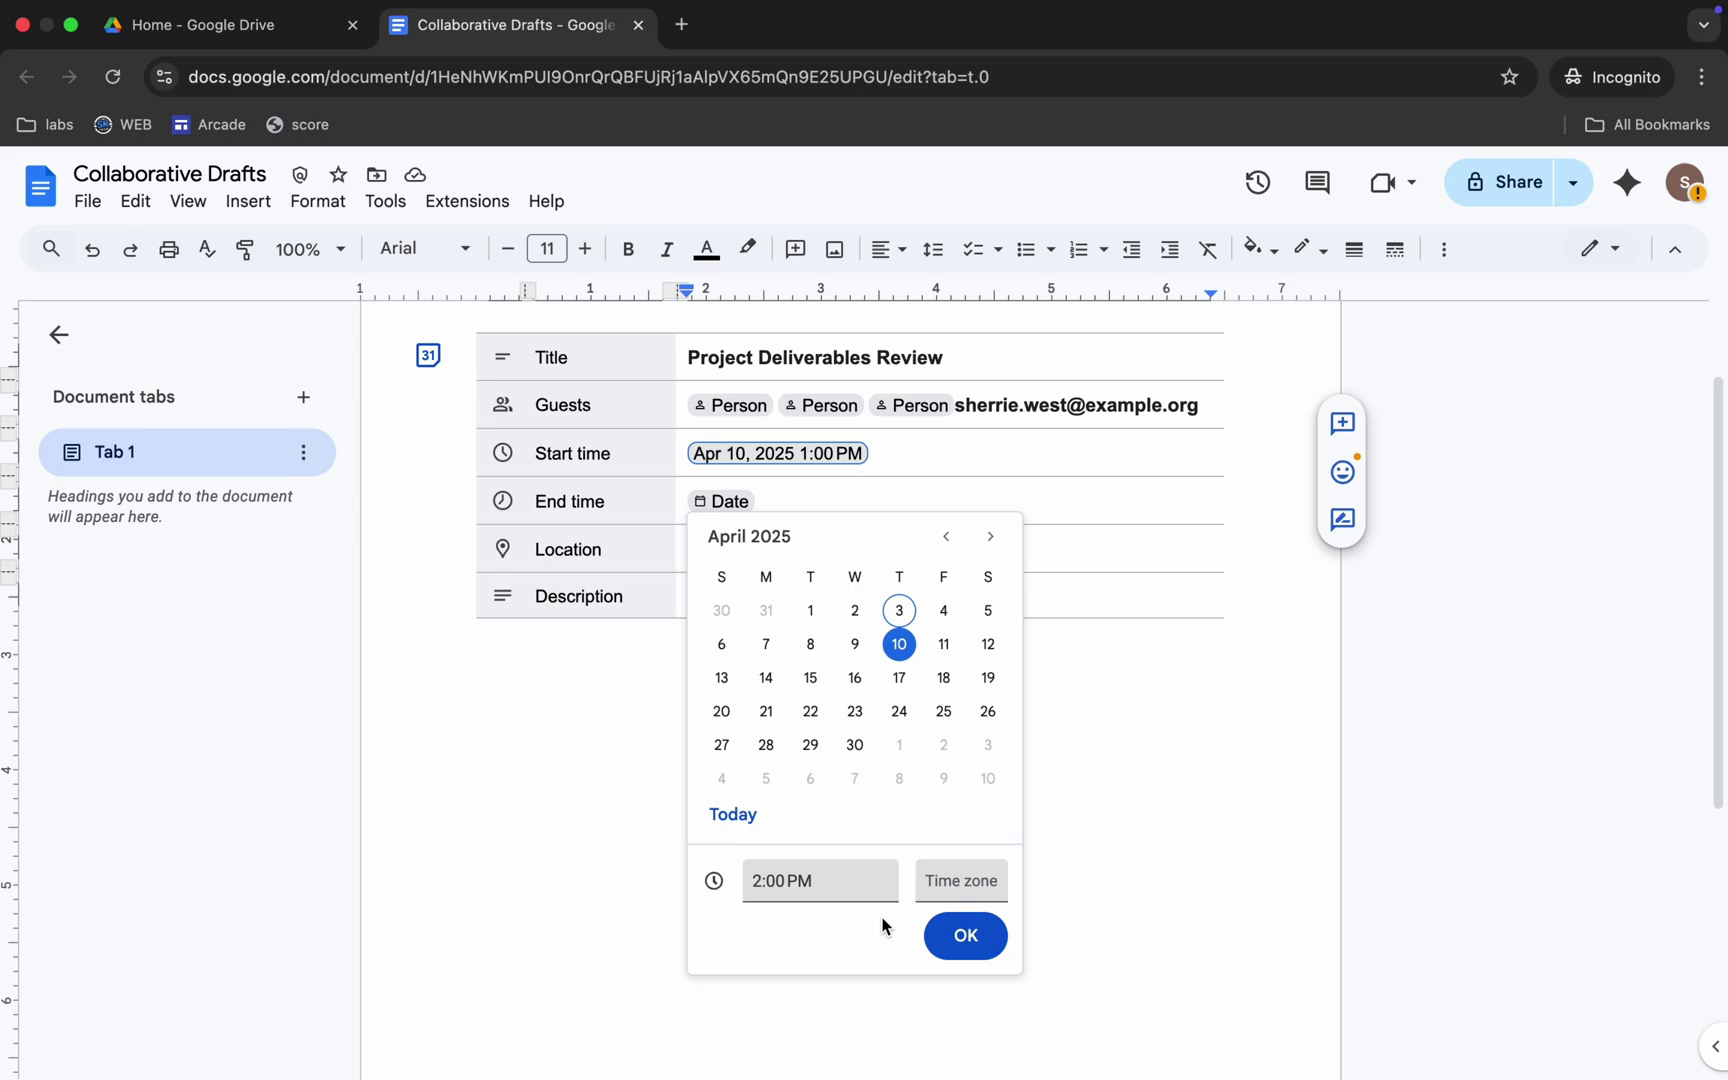
scroll(882, 925, "down", 1)
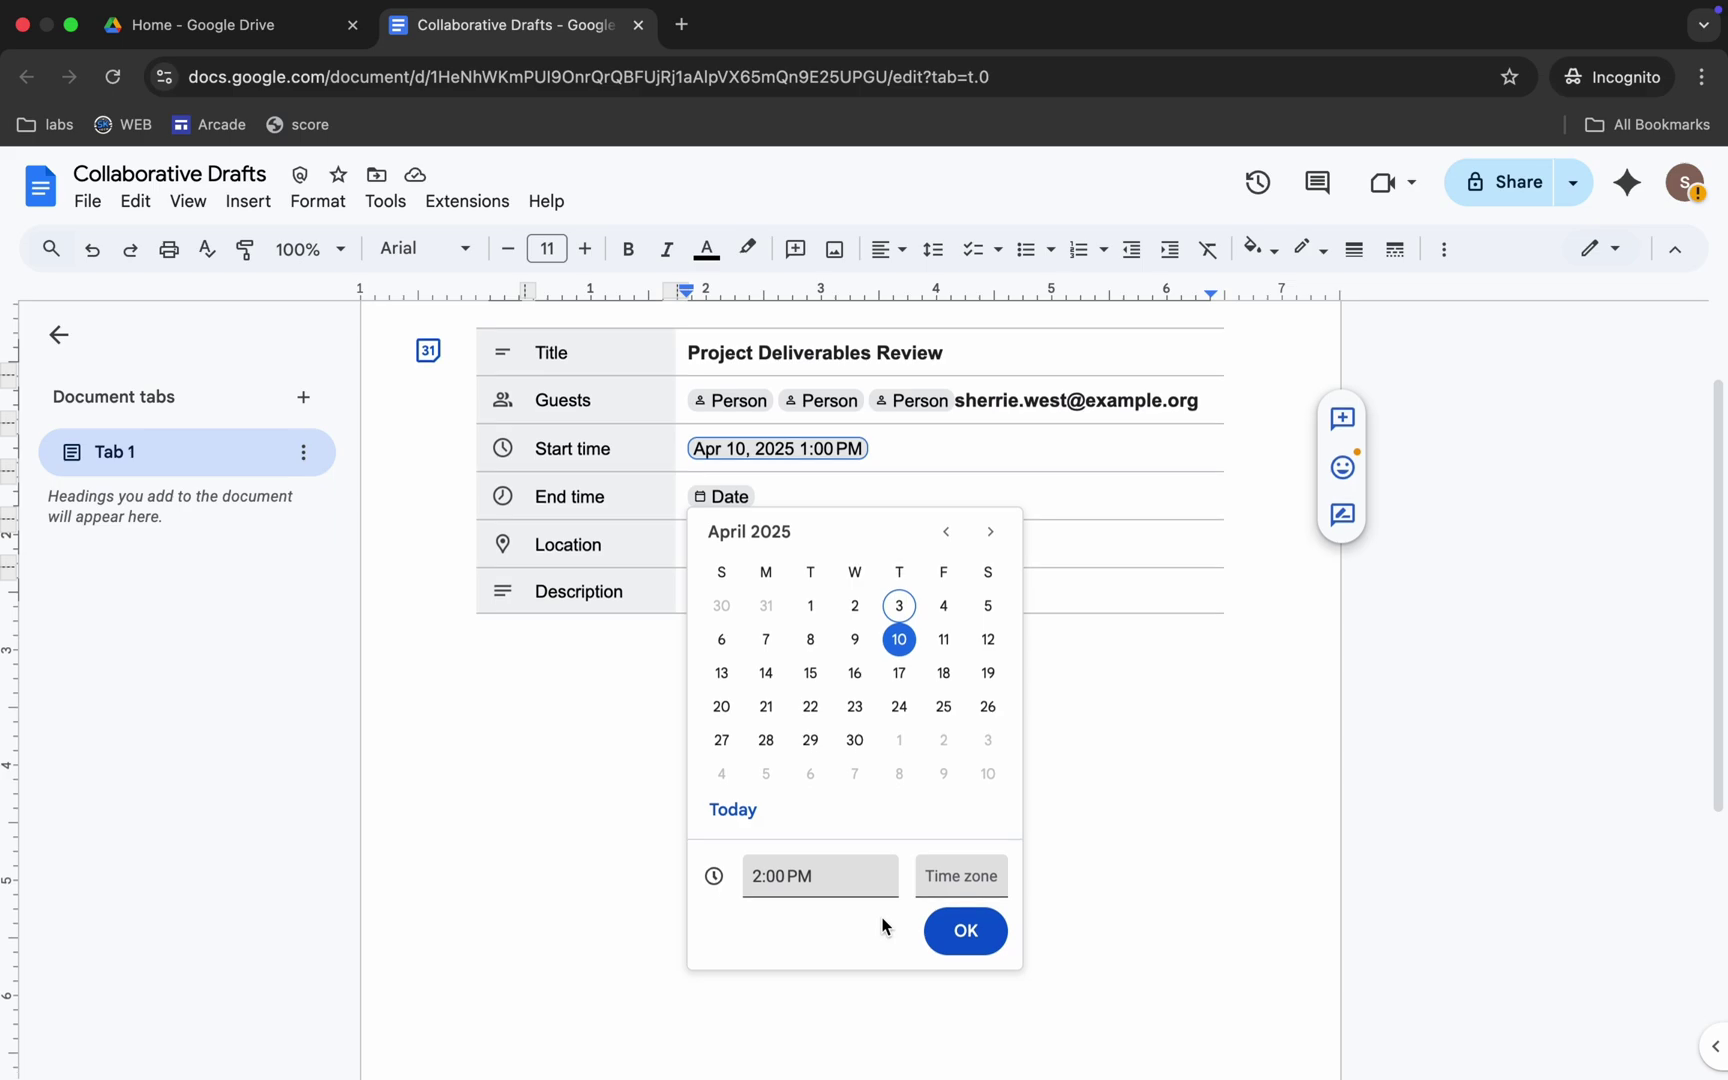
left_click(960, 930)
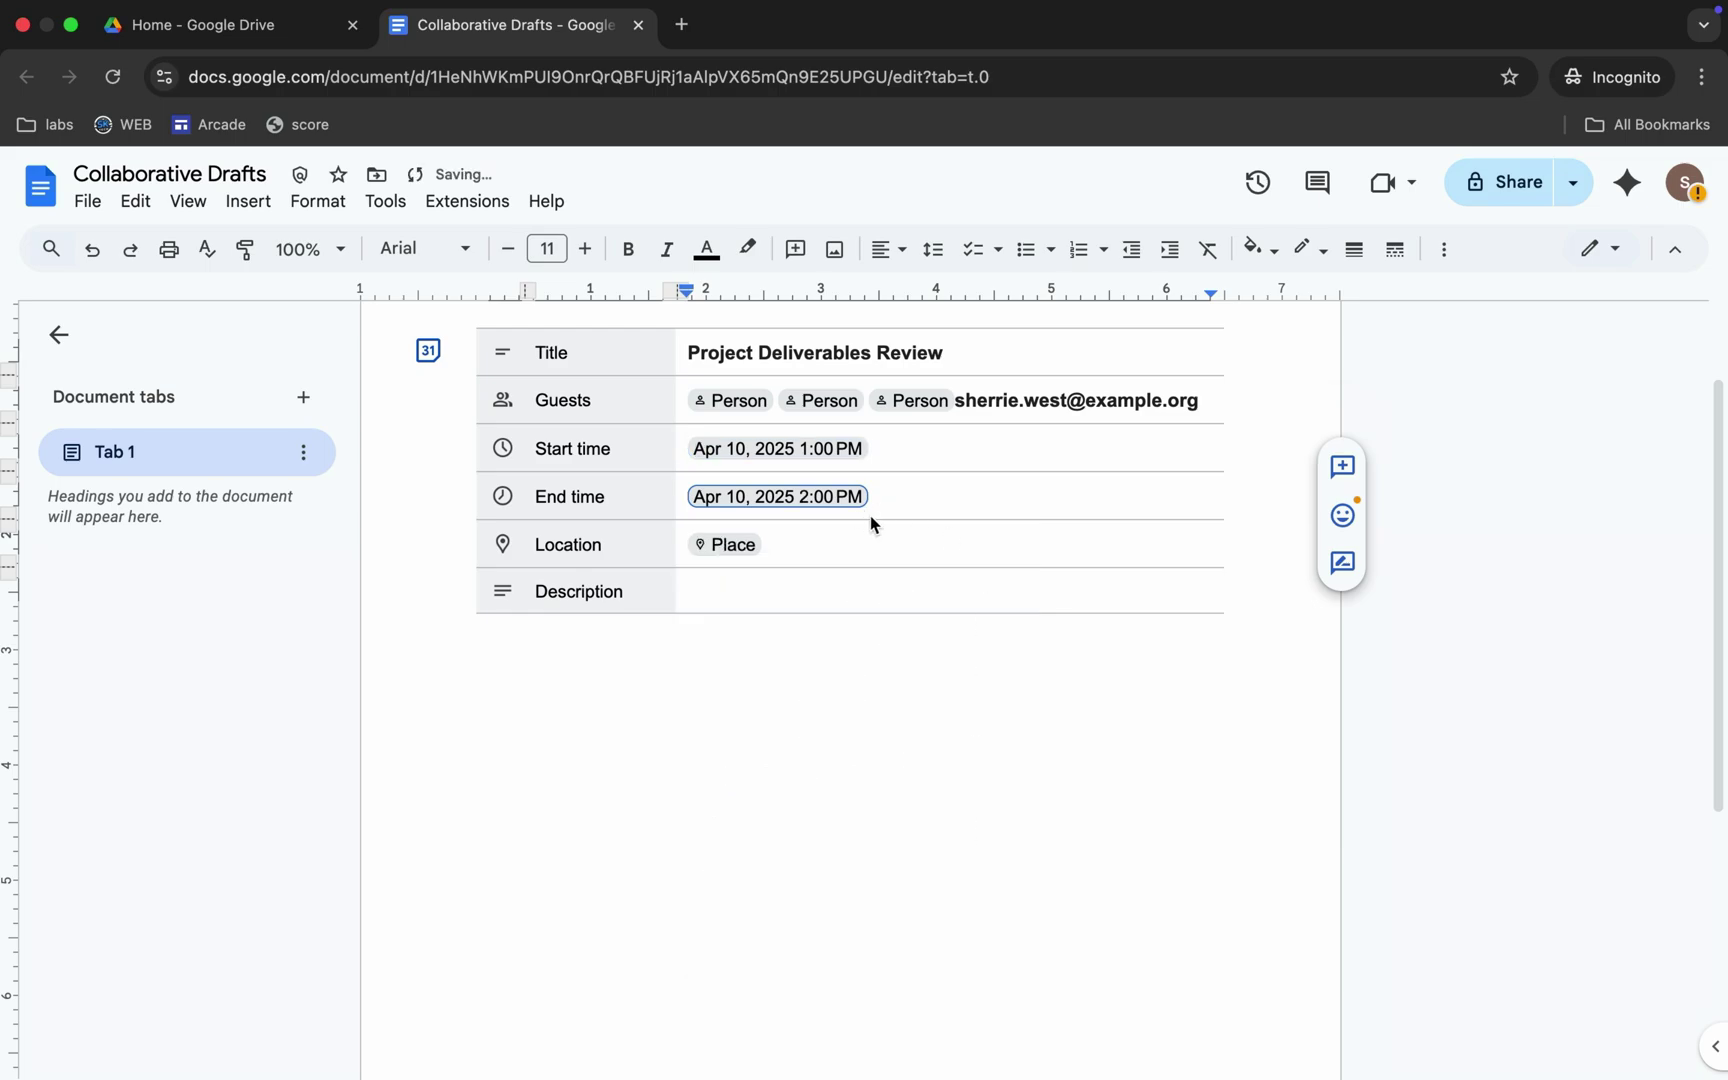
left_click(740, 590)
Type the description 'Subscribe to qucklab', correcting 'Subscribne' from the spelling suggestions.
type("suh")
key("BackSpace")
type("bscribne")
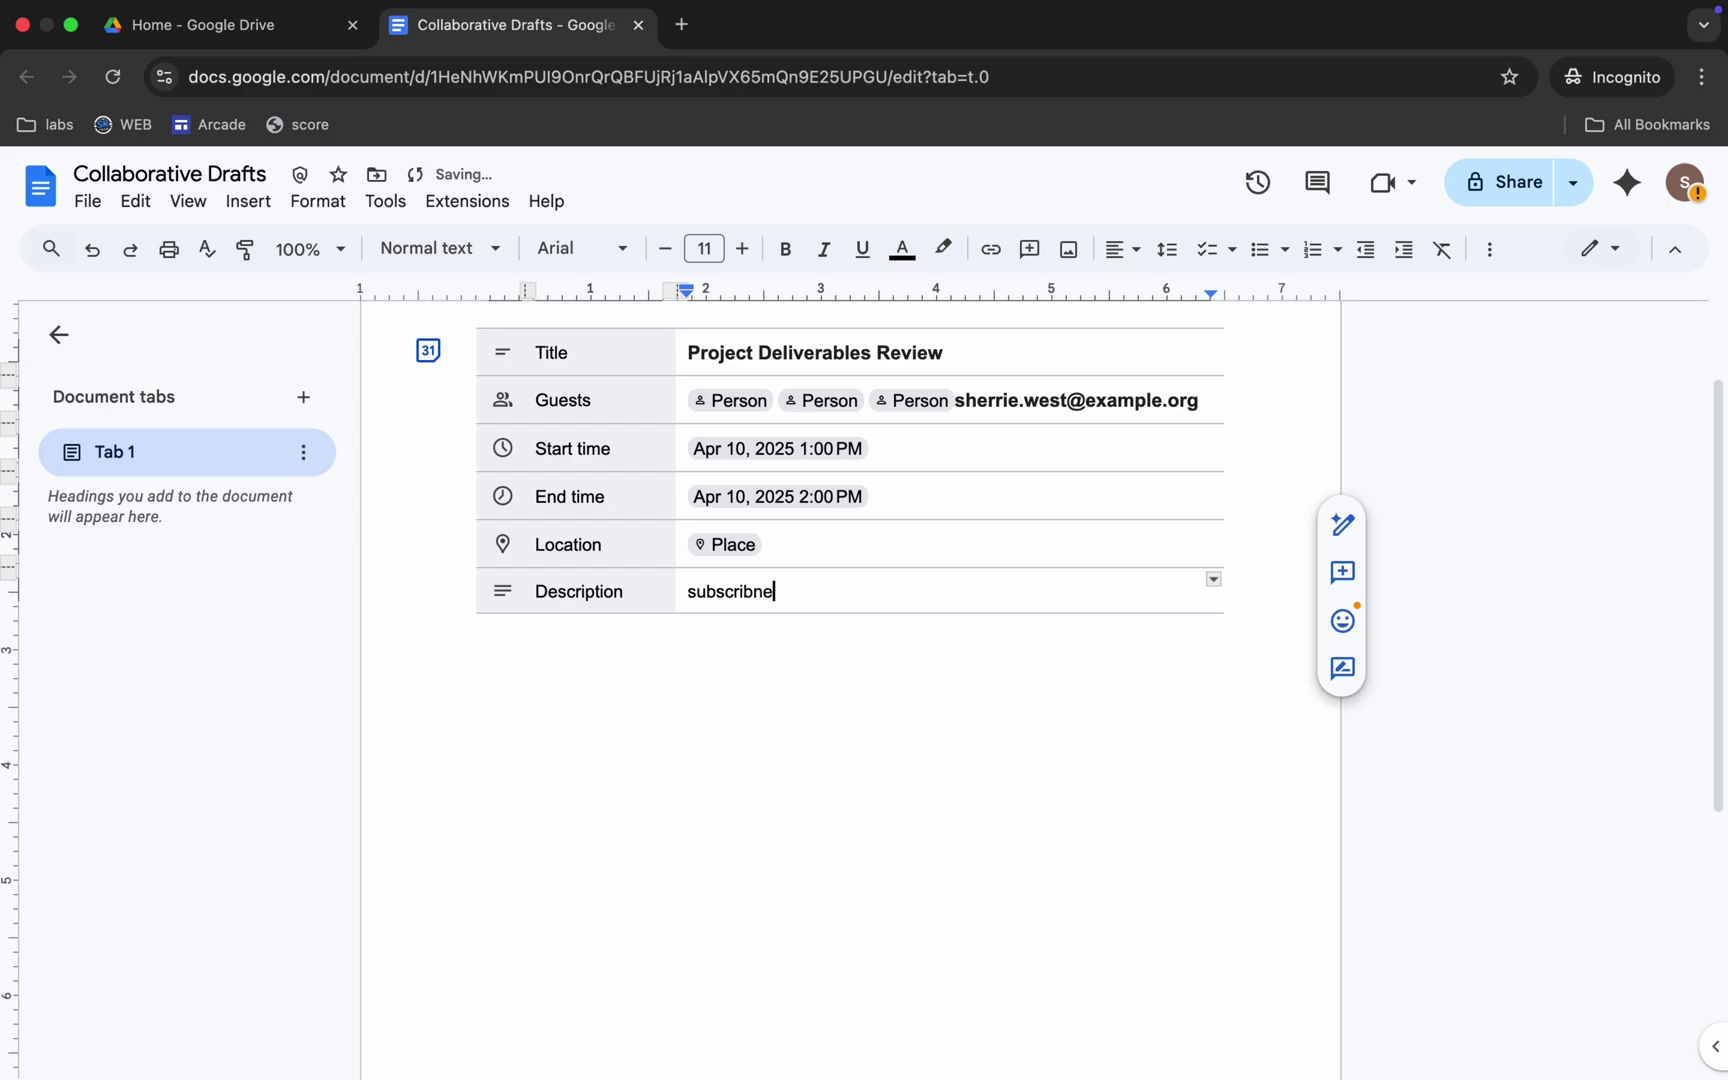
type(" to qucklab")
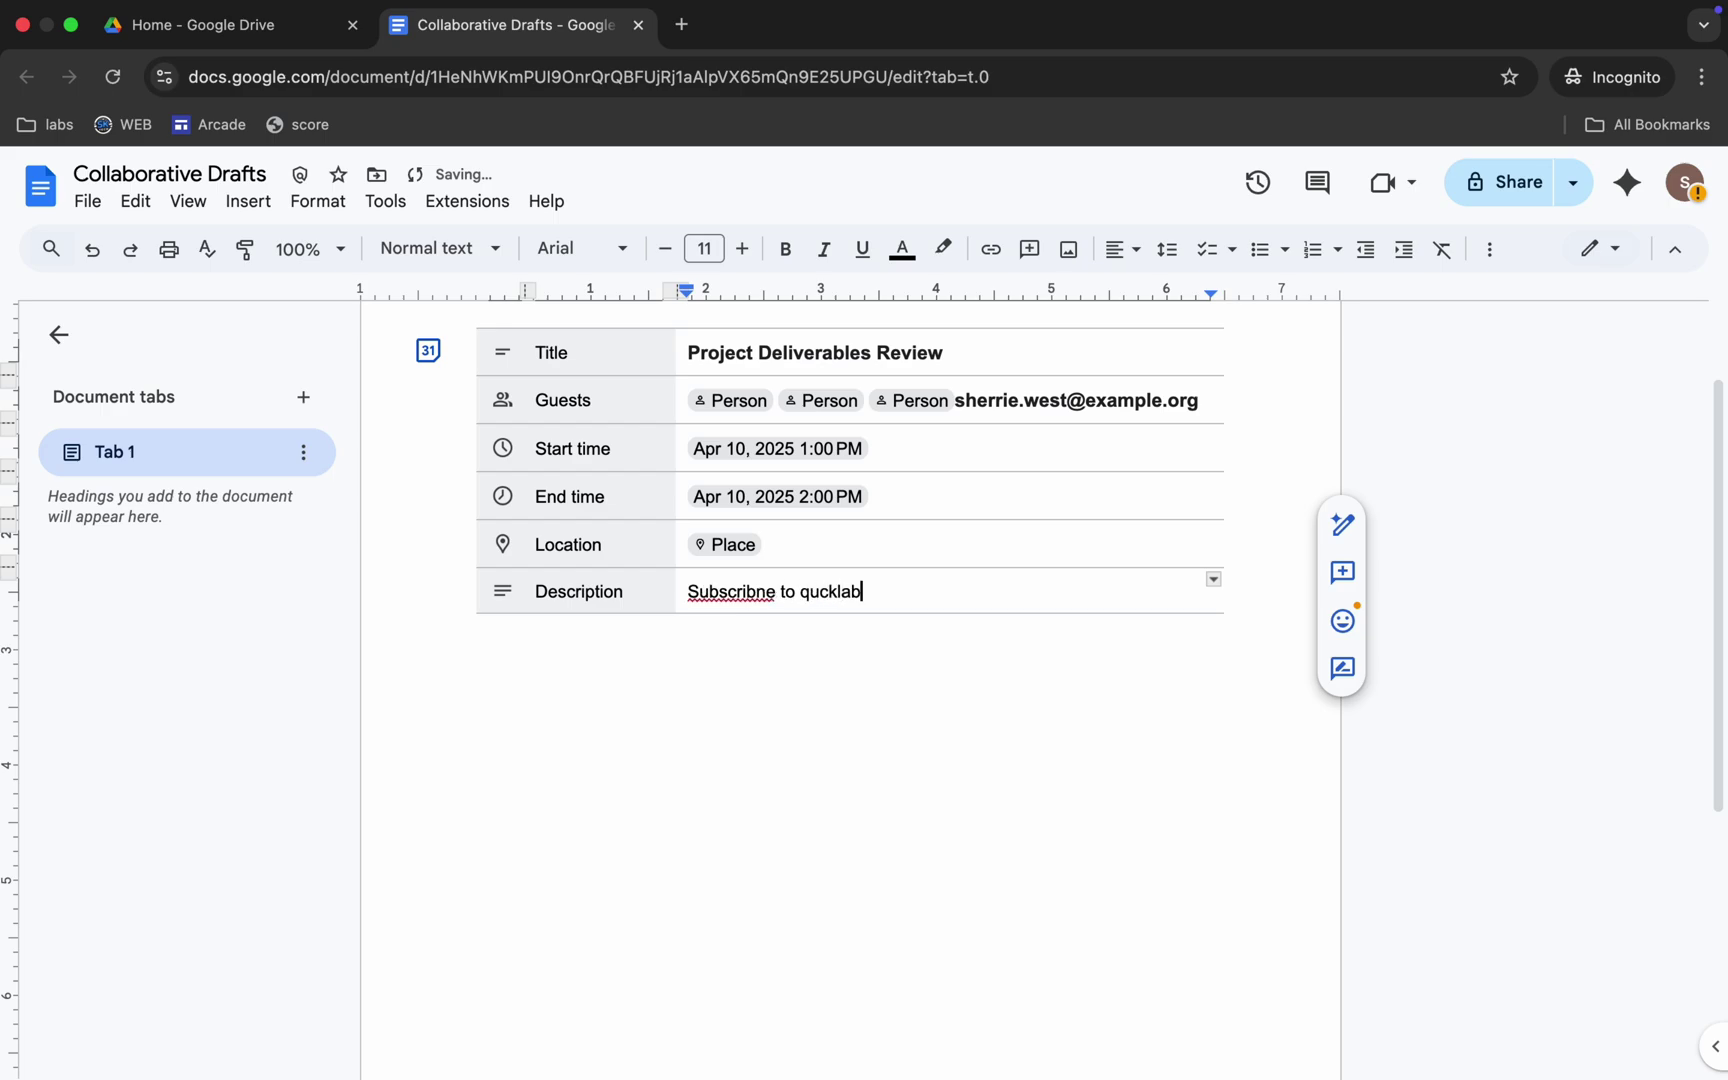
left_click(698, 544)
left_click(926, 893)
right_click(714, 592)
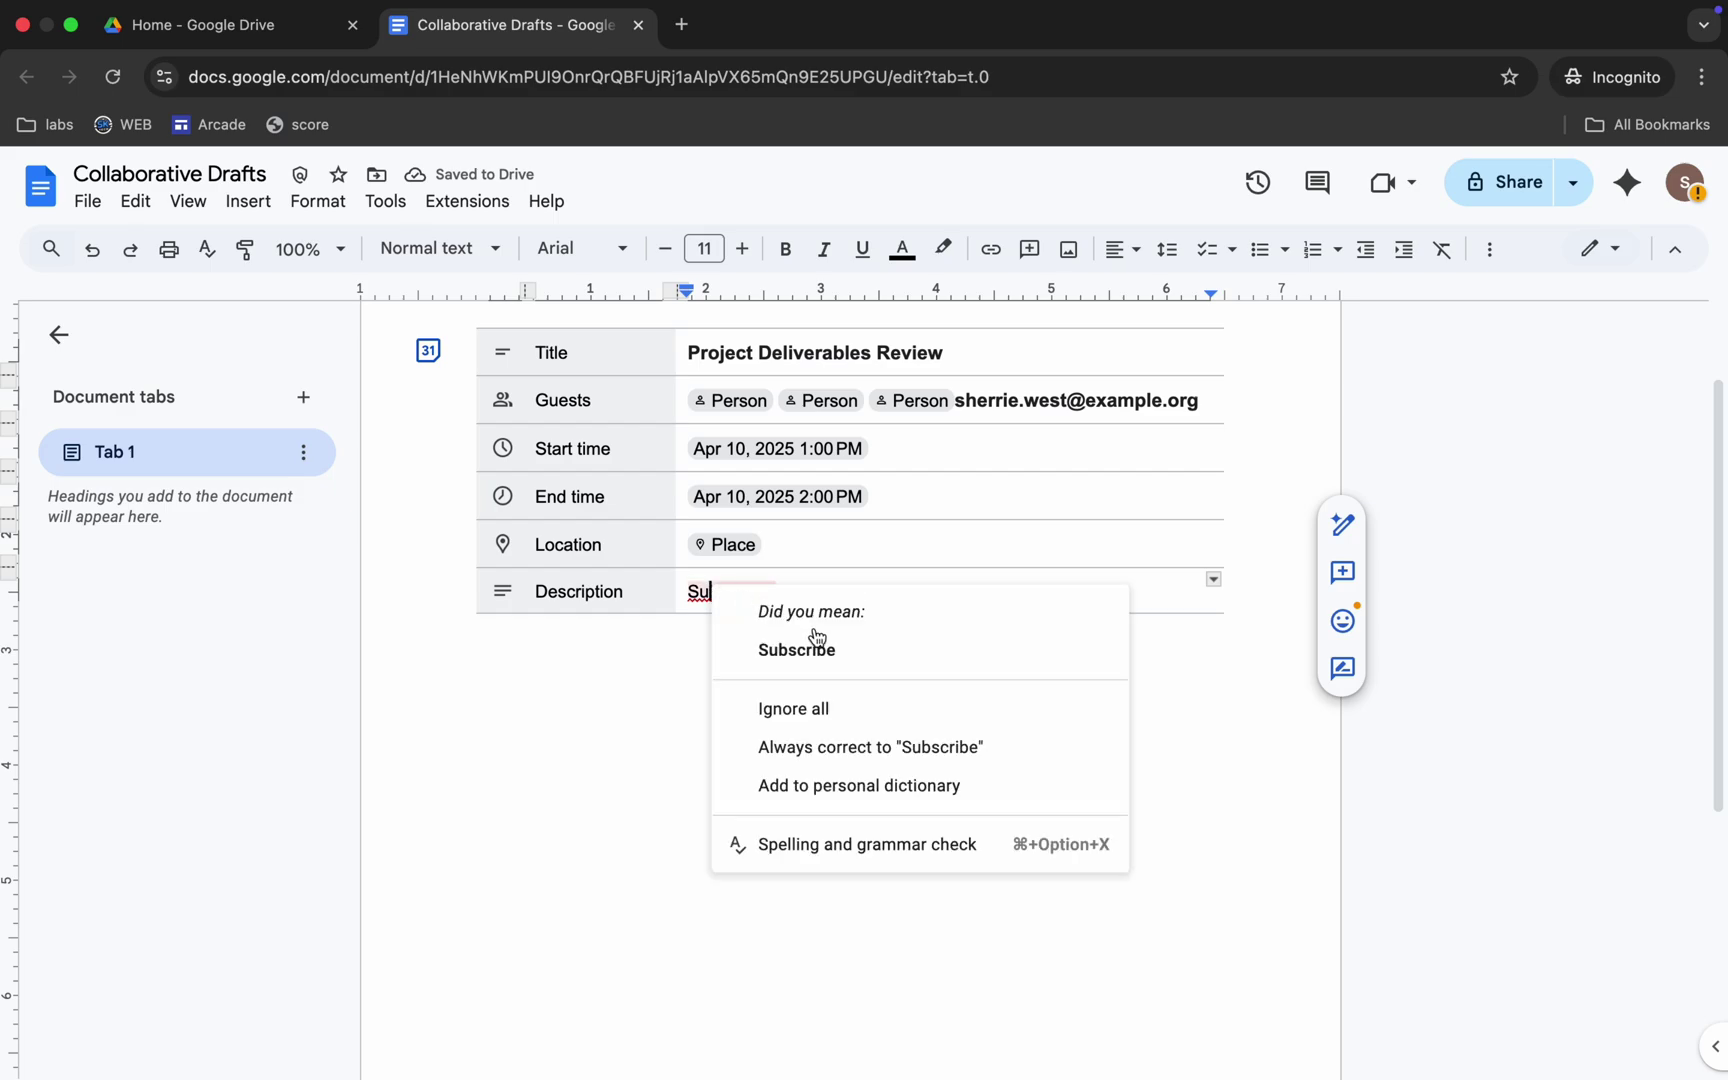
left_click(846, 648)
scroll(893, 606, "up", 2)
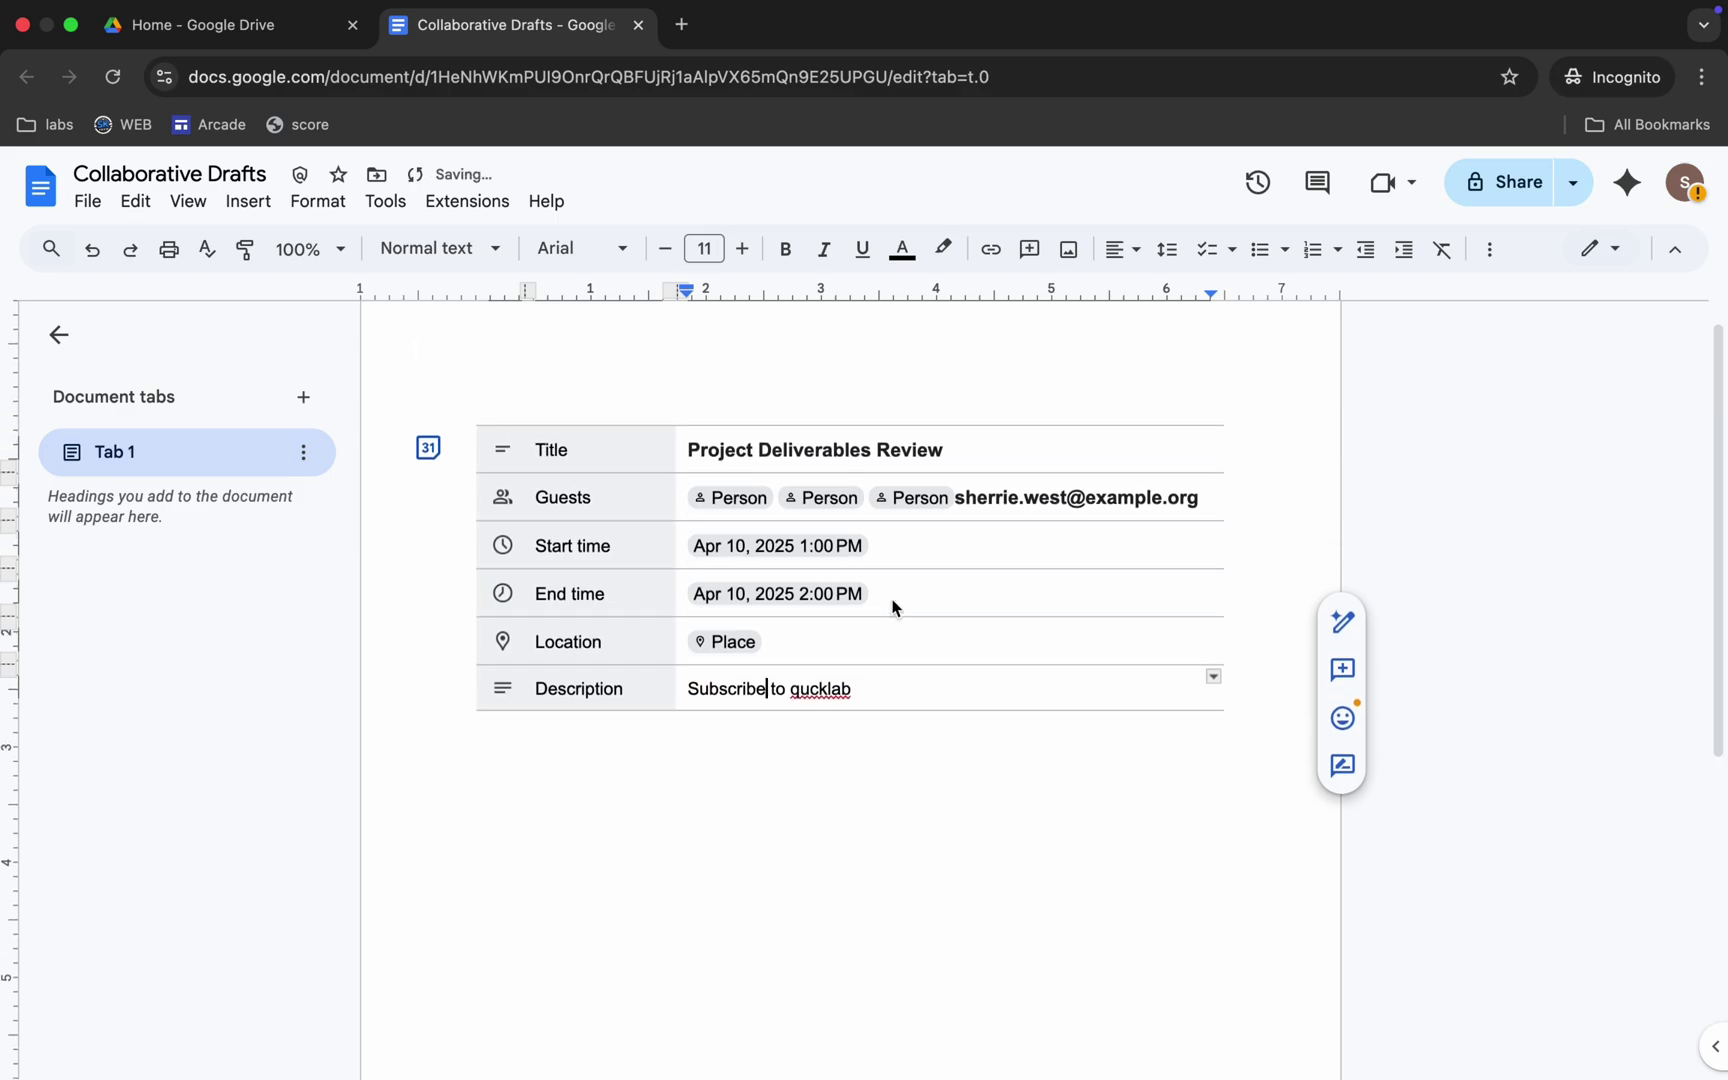
Preview the Project Deliverables Review event draft in Google Calendar and attempt a first save.
left_click(430, 452)
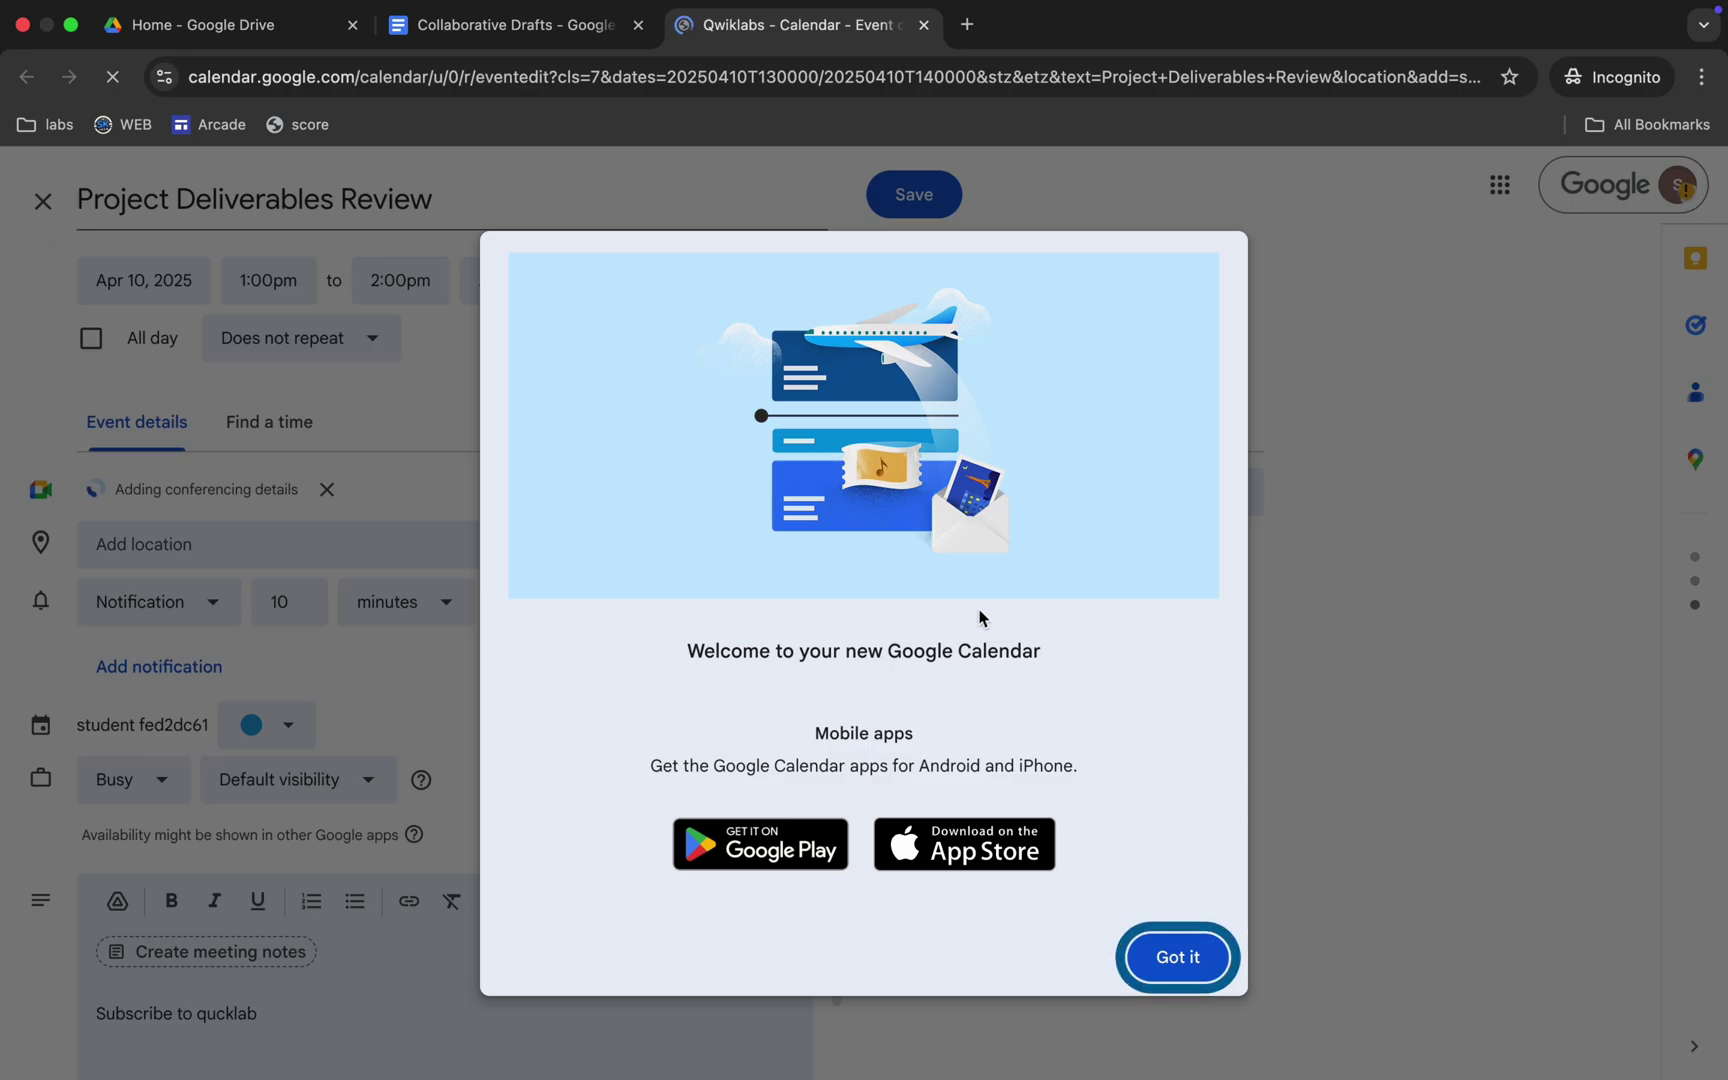
left_click(1203, 960)
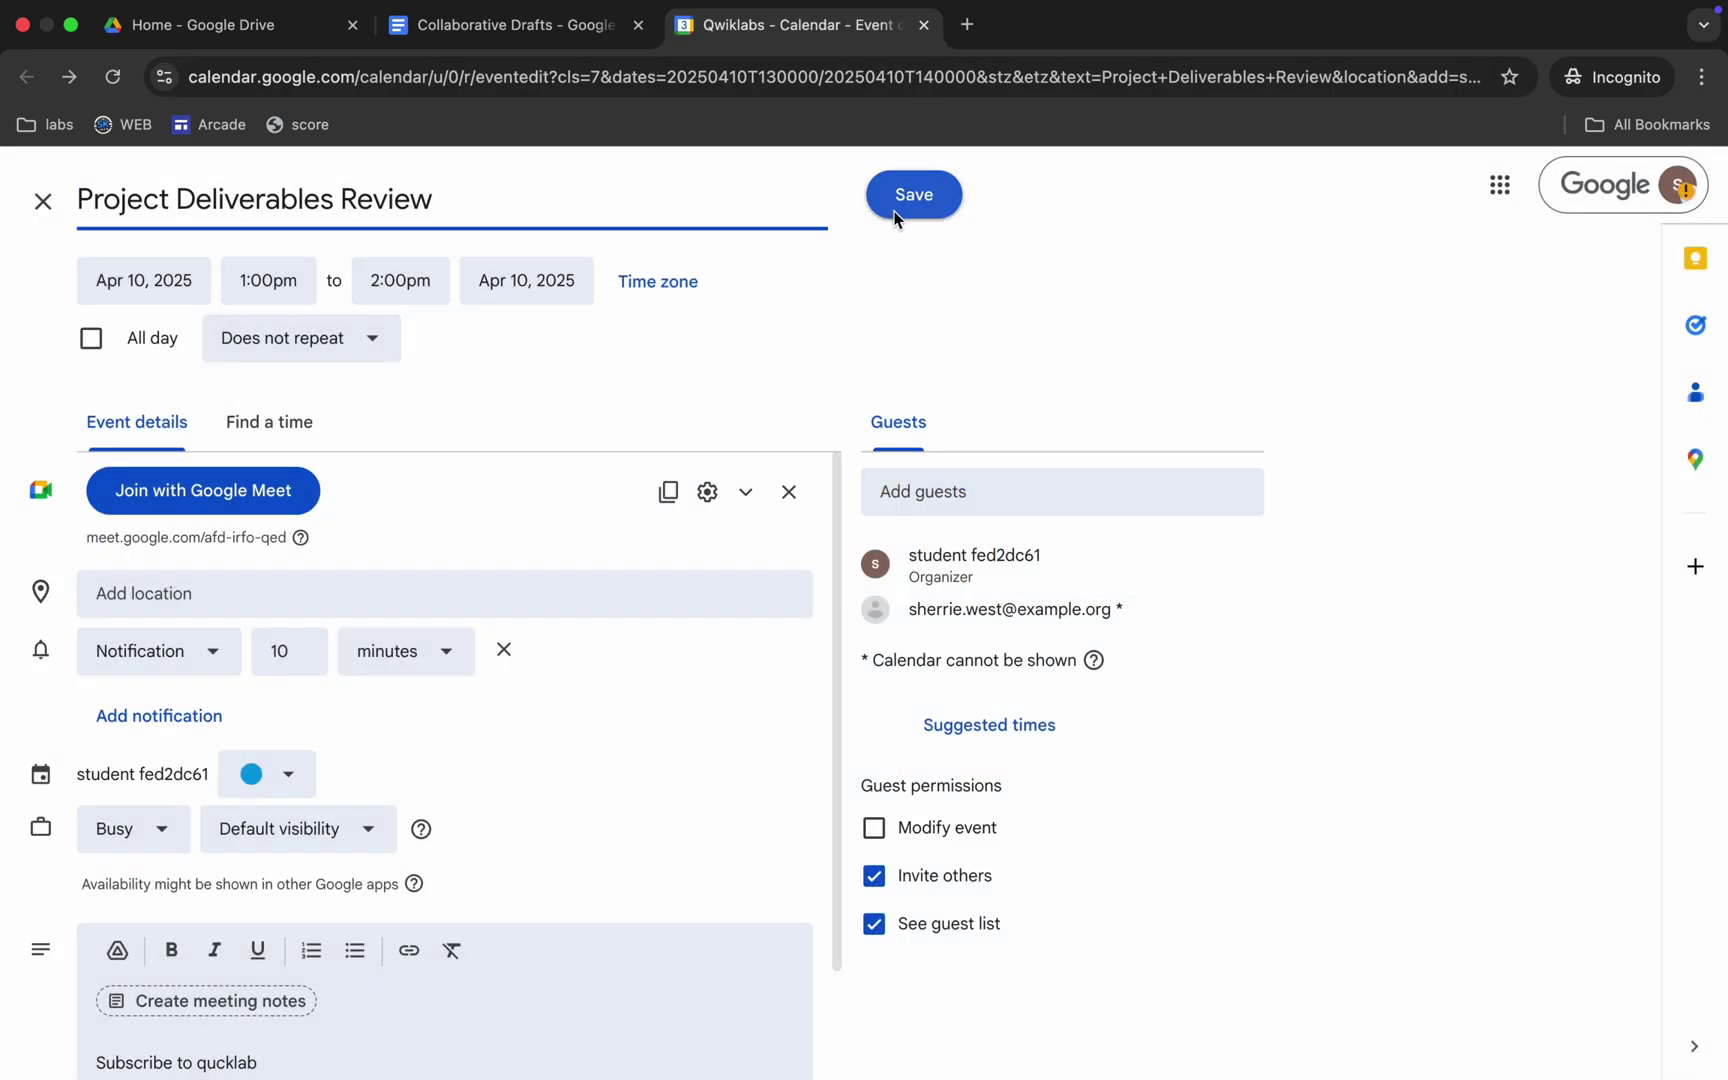
left_click(910, 202)
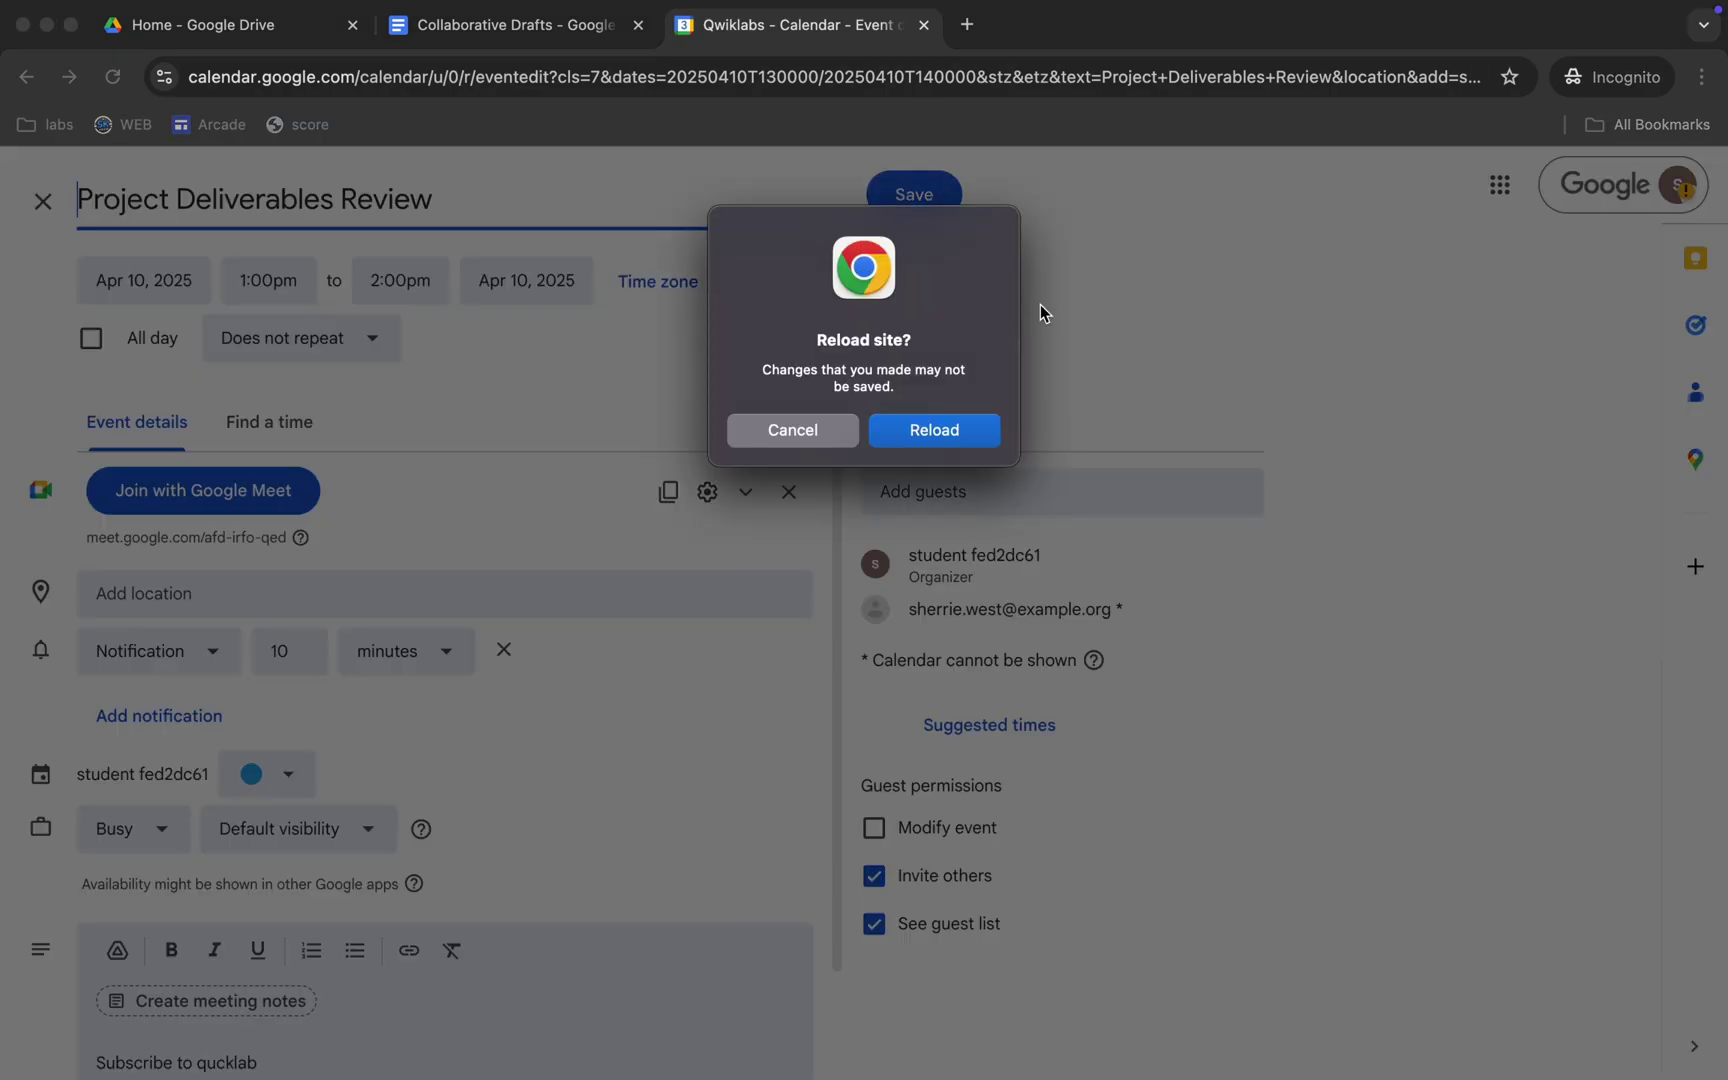
left_click(948, 436)
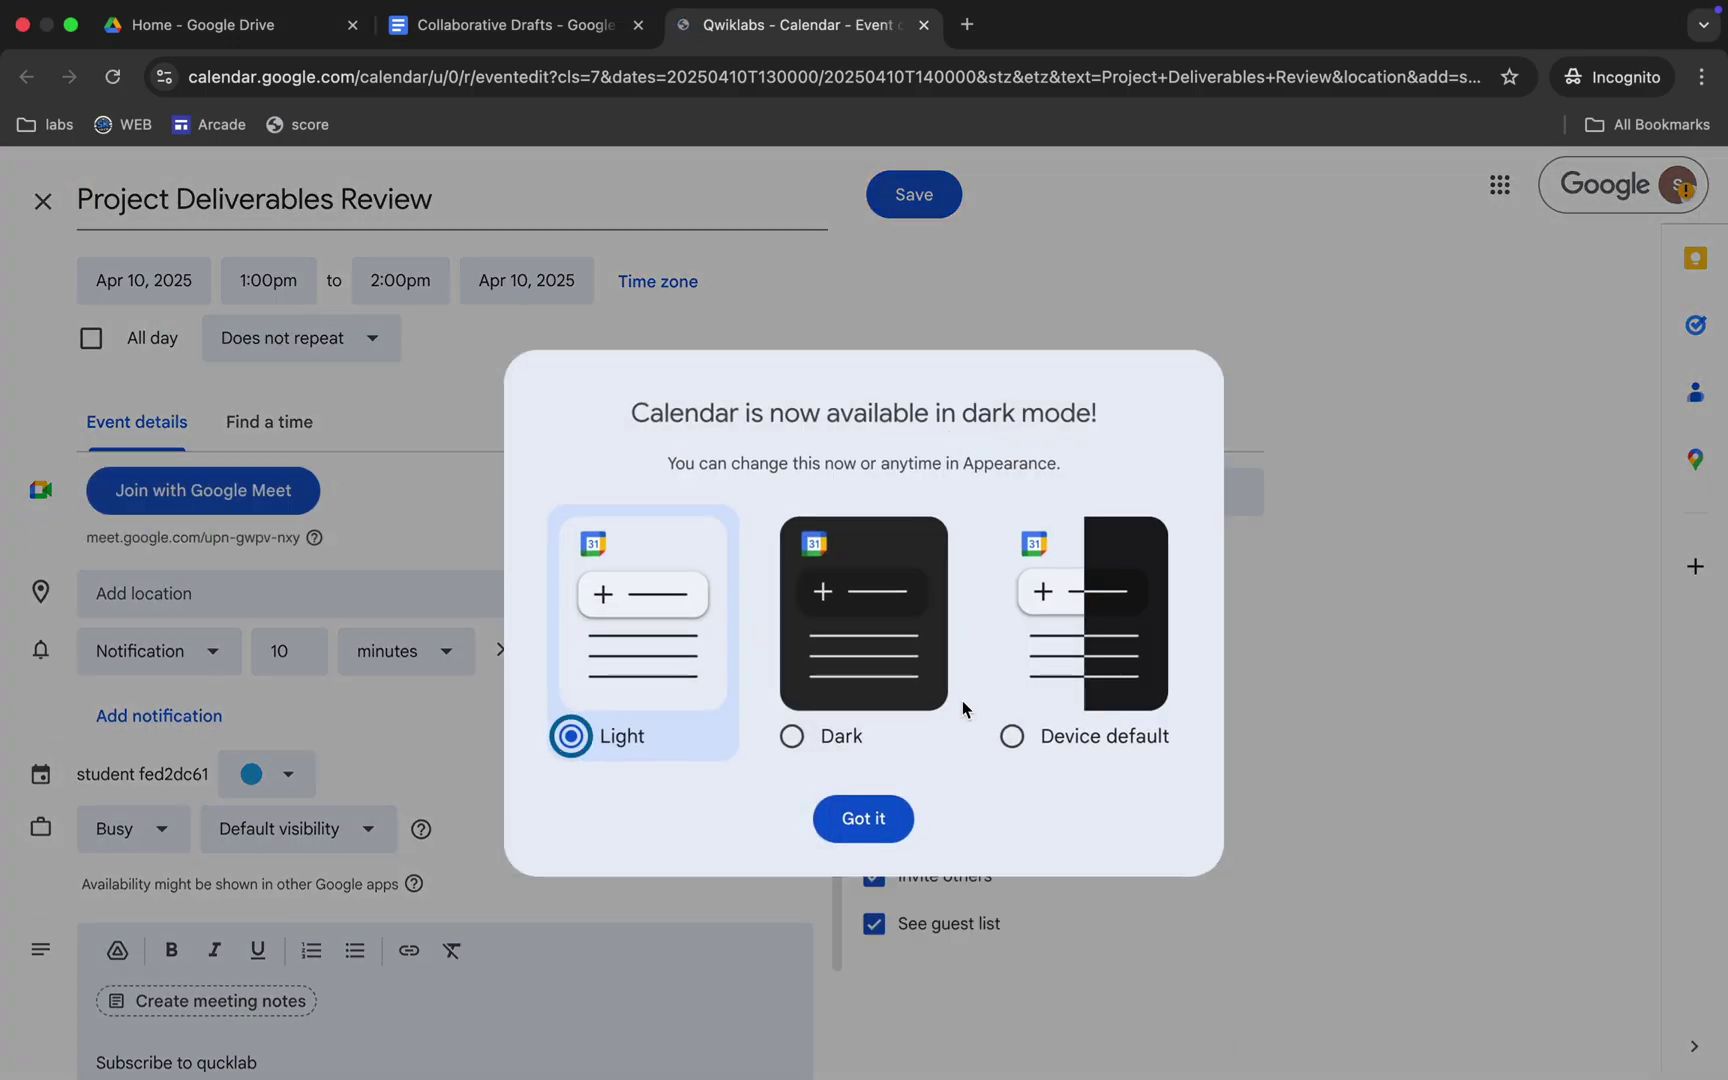
Save the Apr 10, 1–2pm event and send invitations to all guests, including the outside guest.
left_click(861, 818)
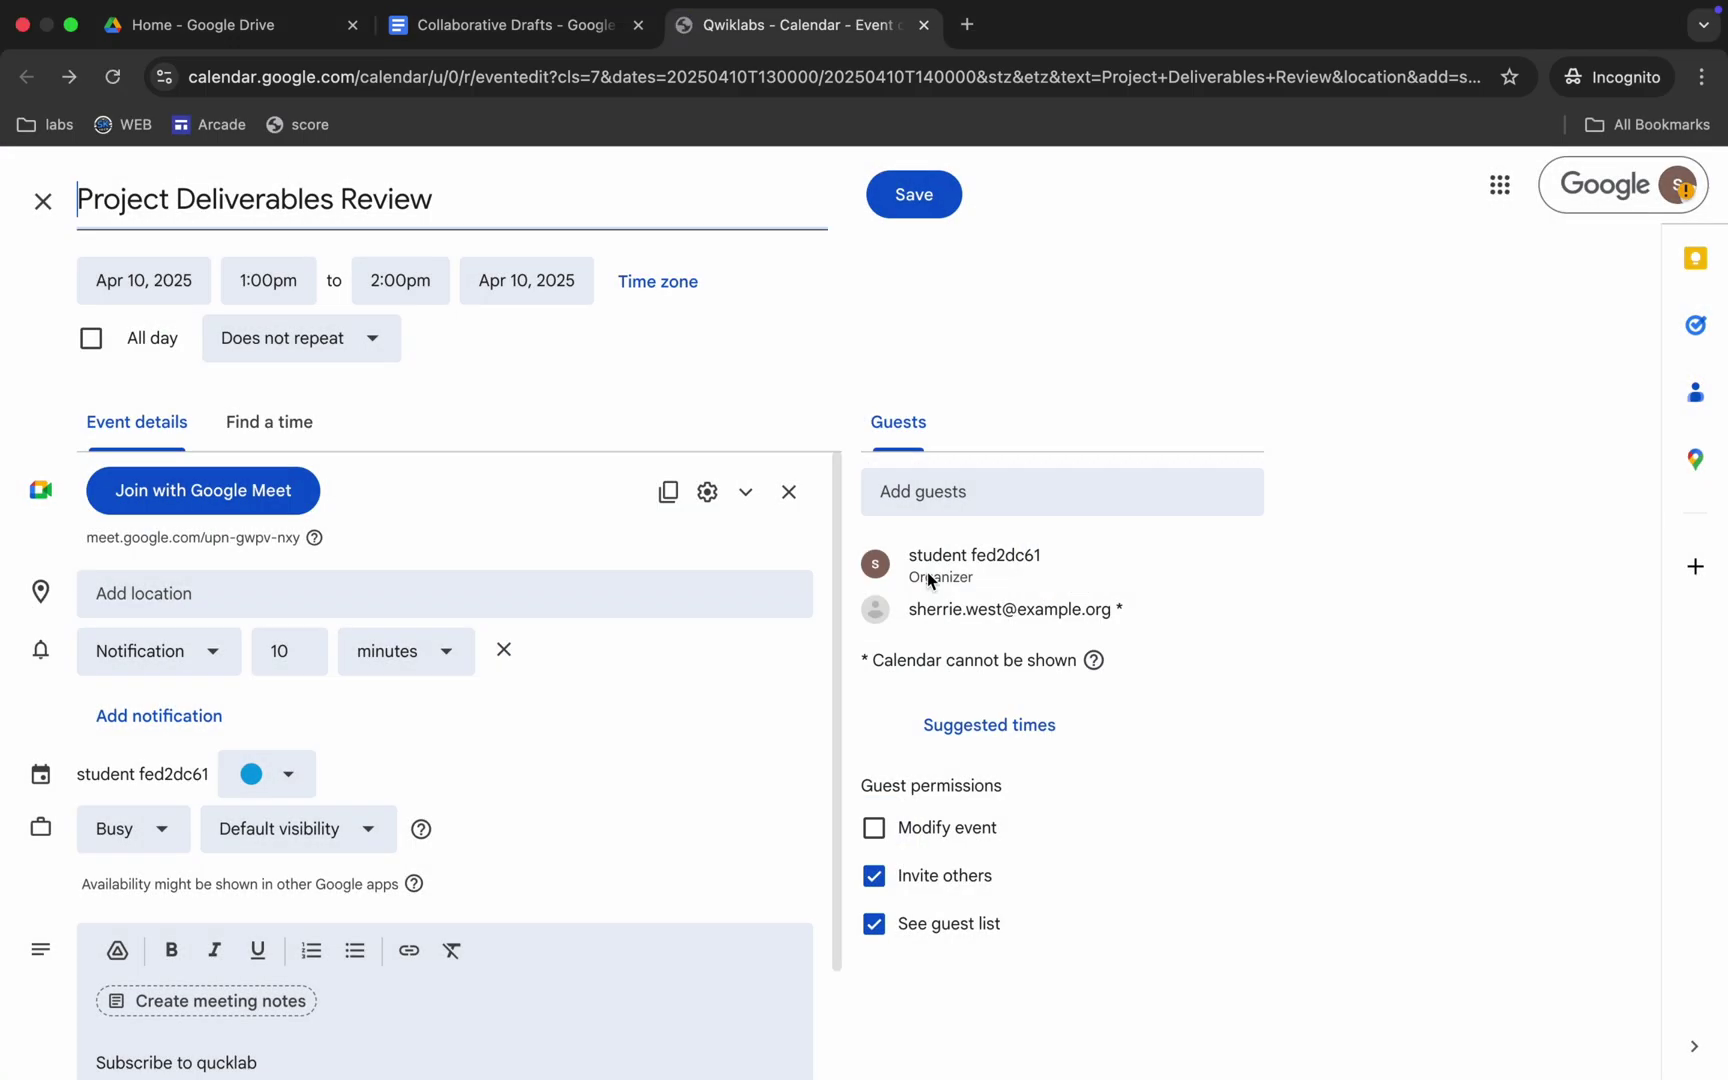
left_click(910, 197)
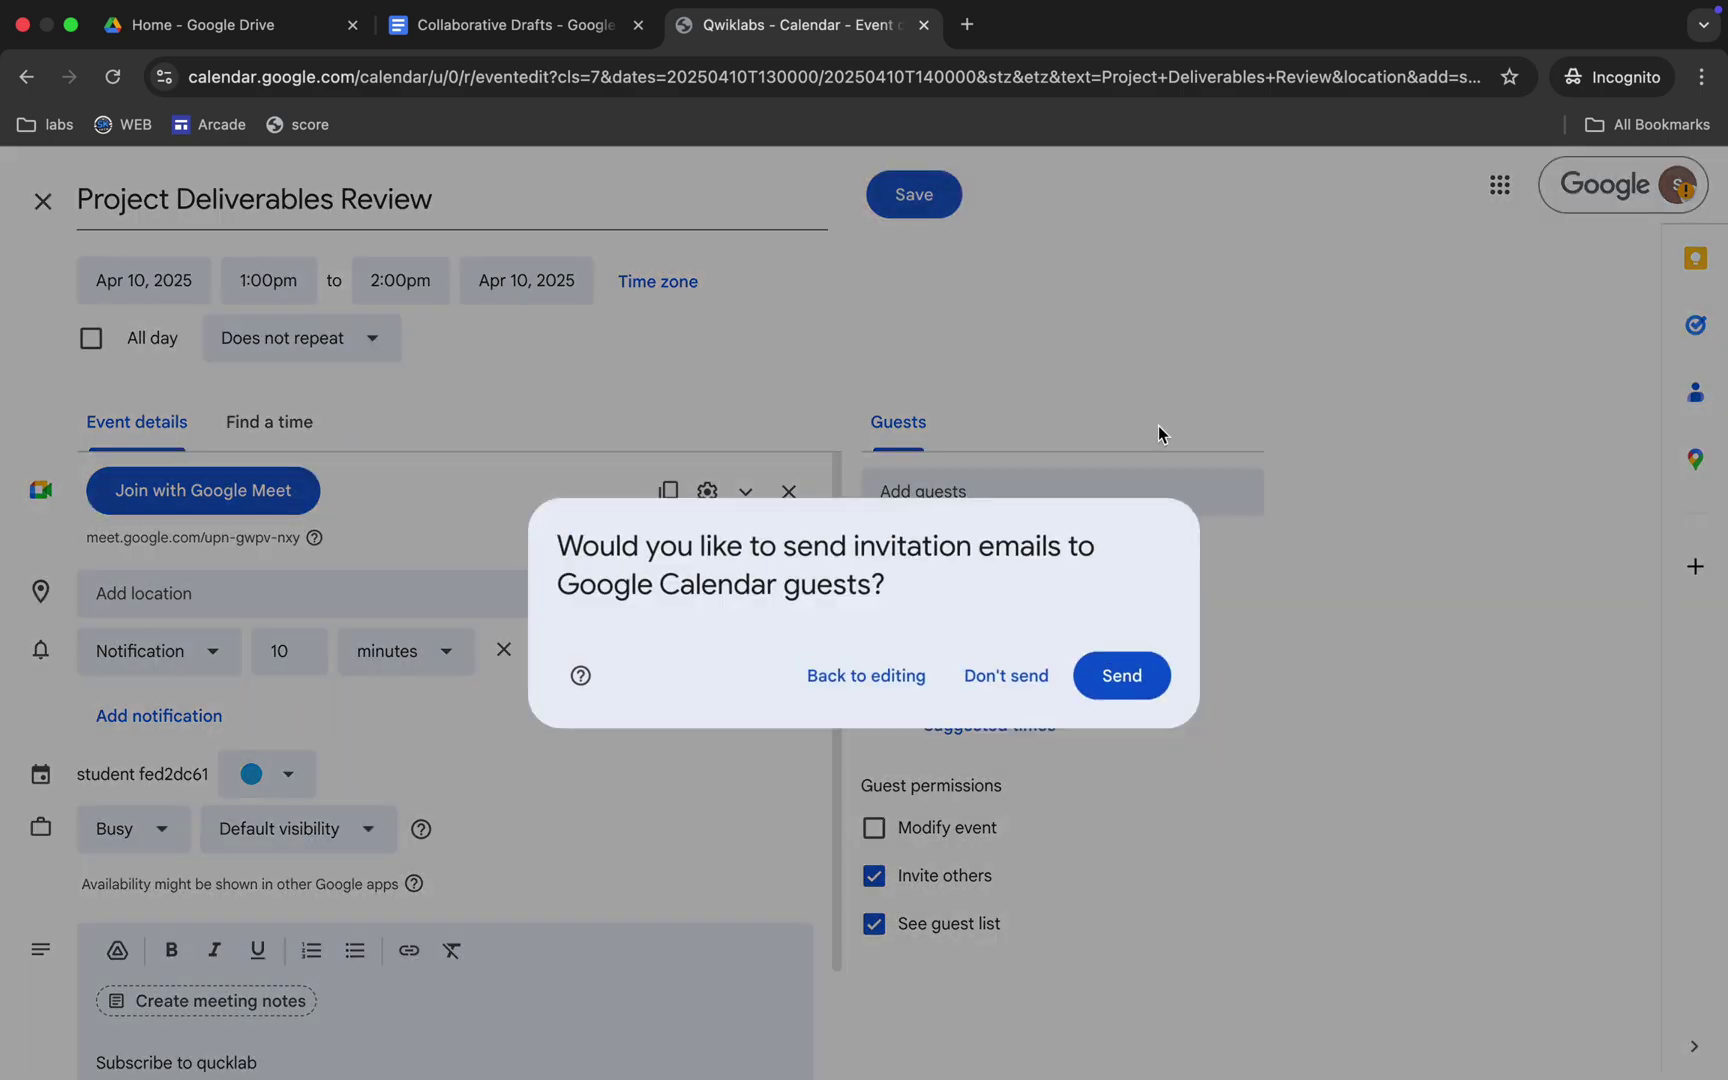
left_click(1122, 677)
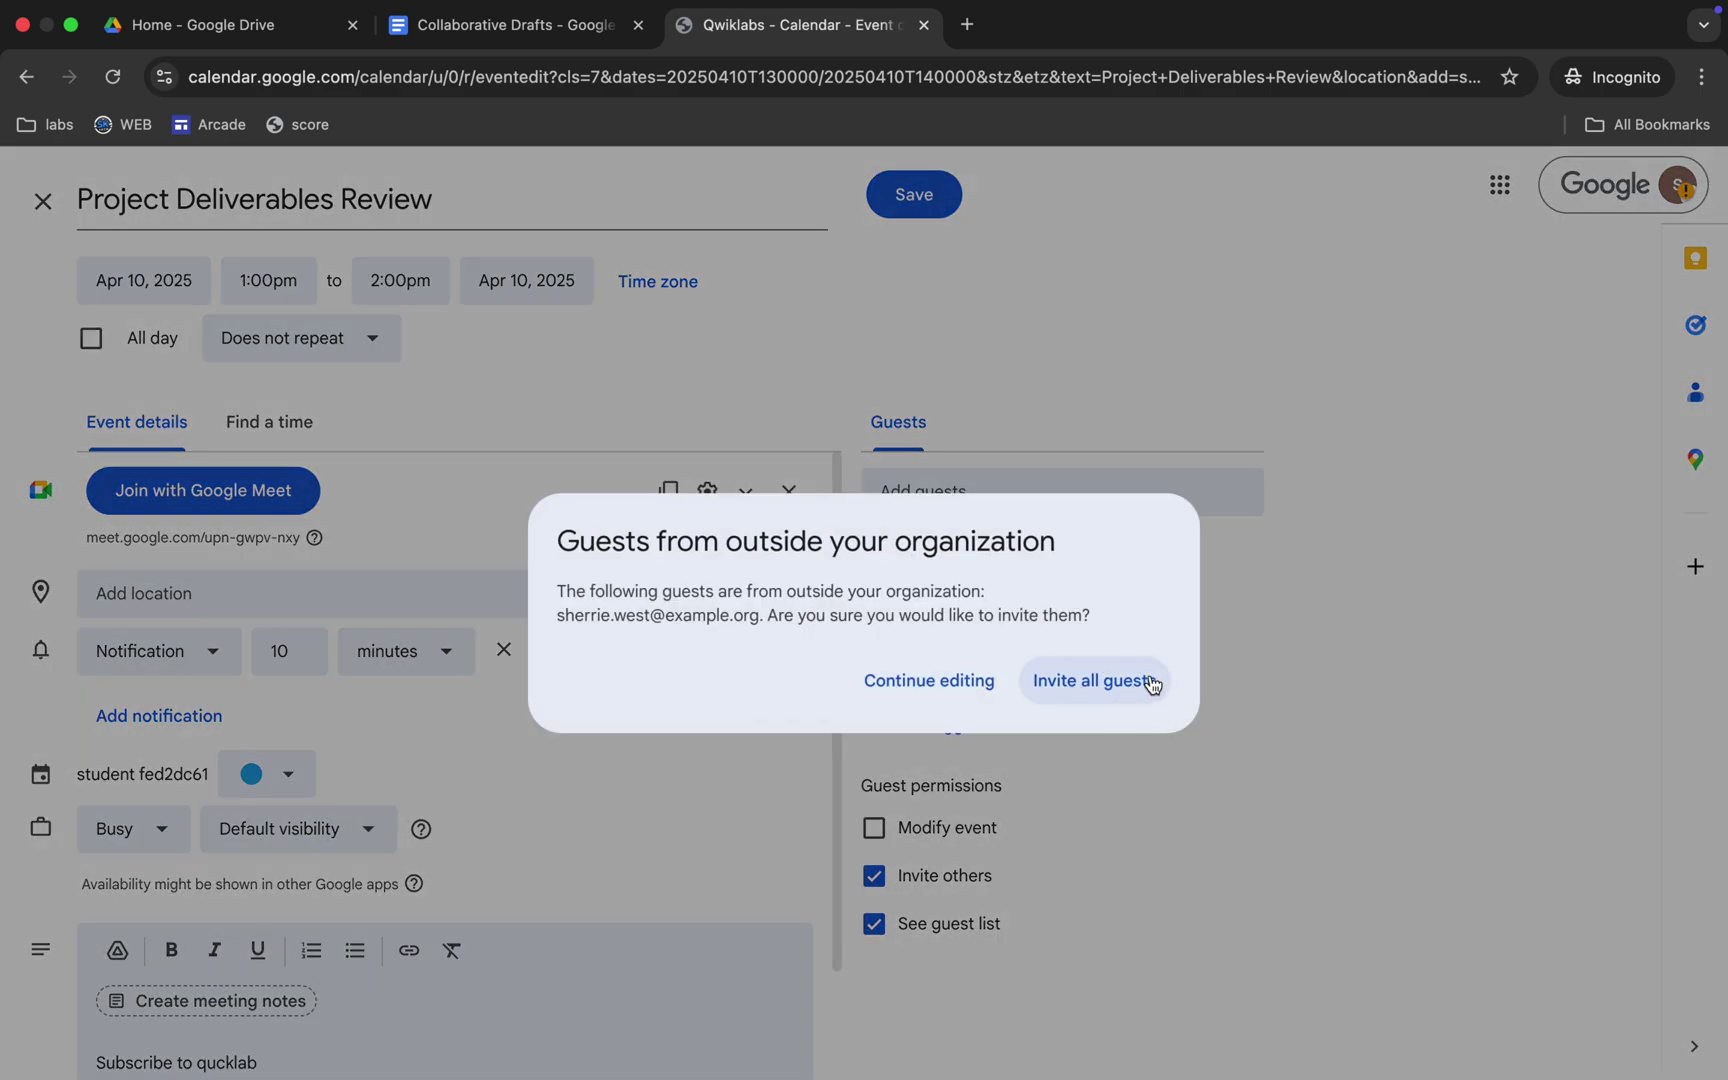
left_click(1148, 683)
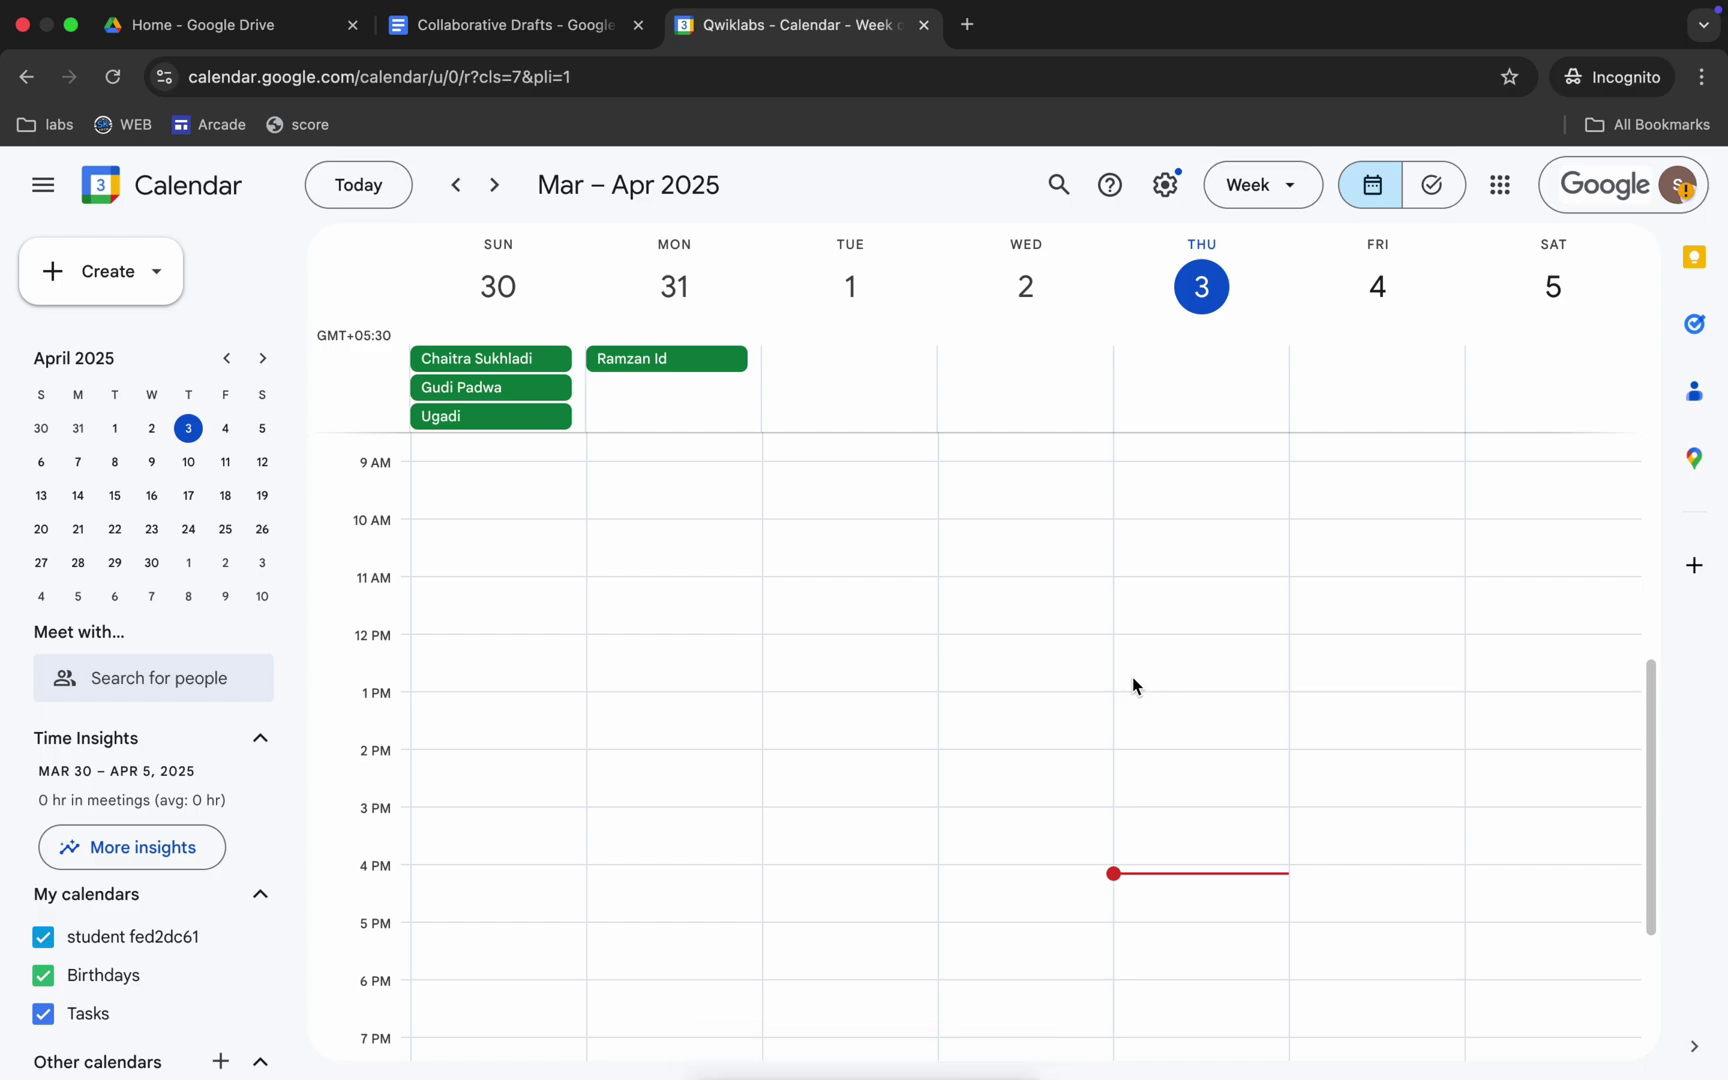
left_click(494, 185)
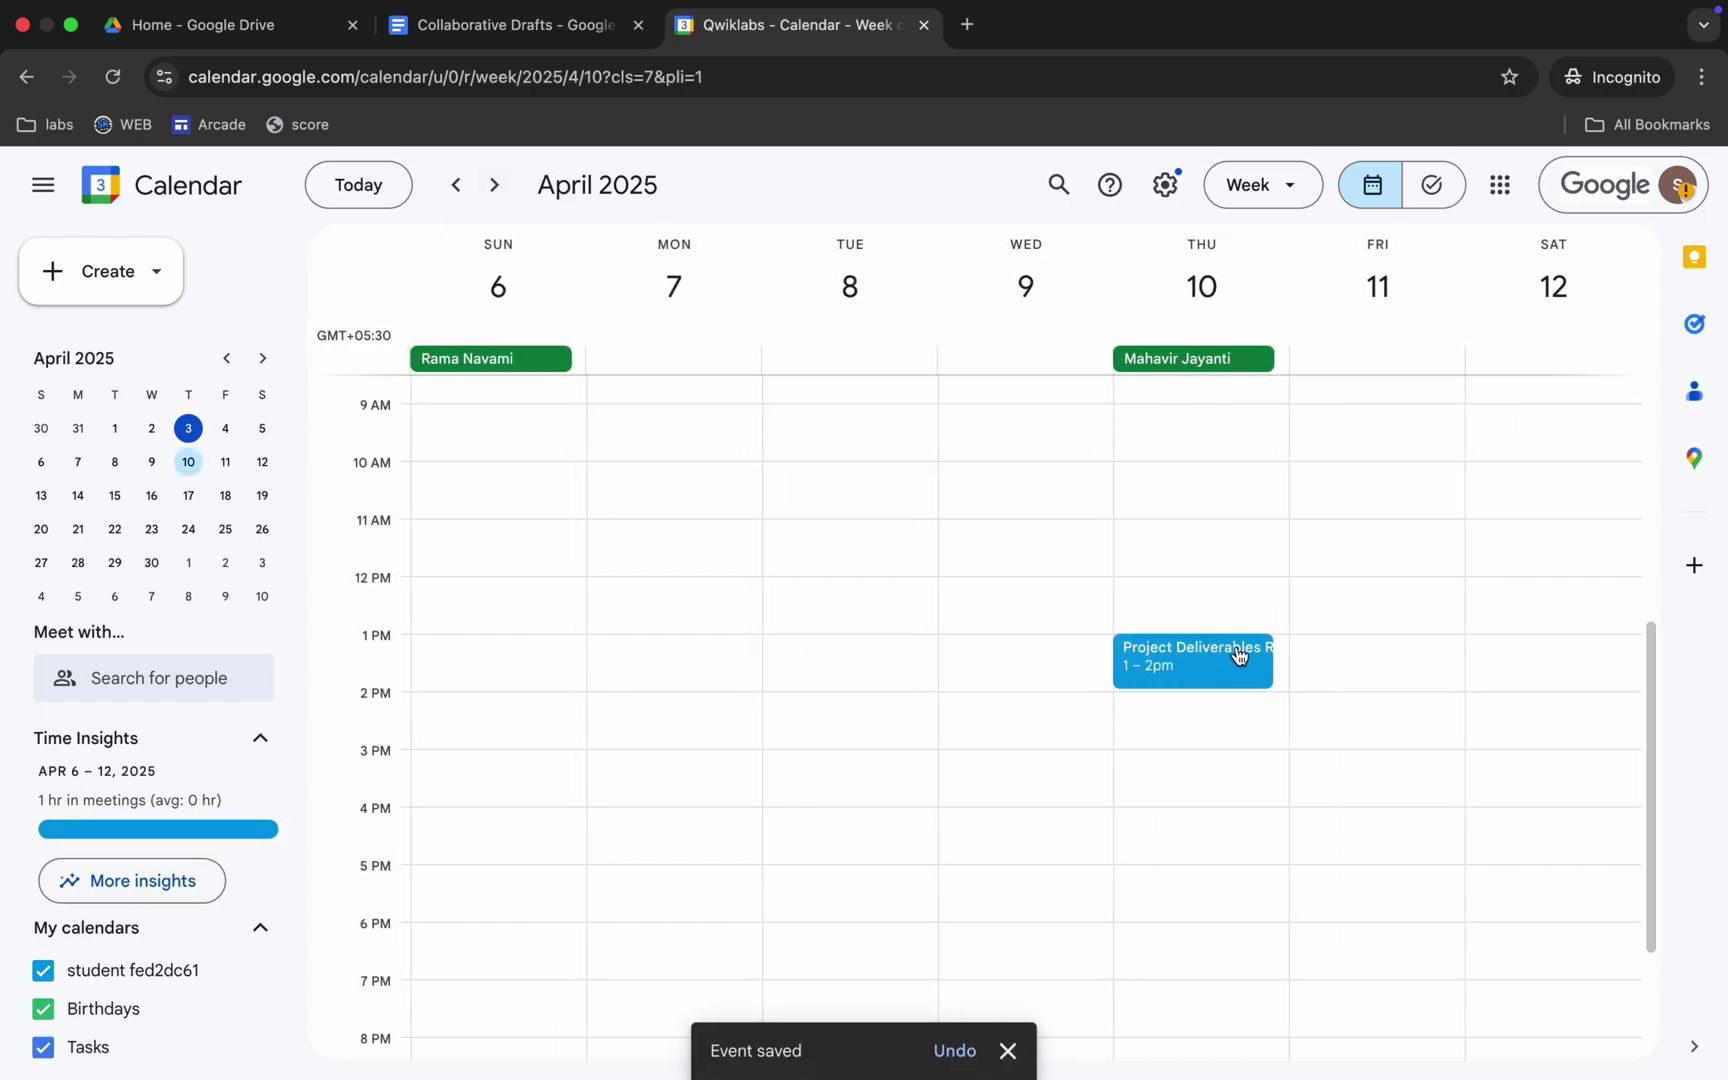
Read ahead to Task 3's meeting-notes steps in the lab instructions, then return to the calendar.
key("ctrl+Left")
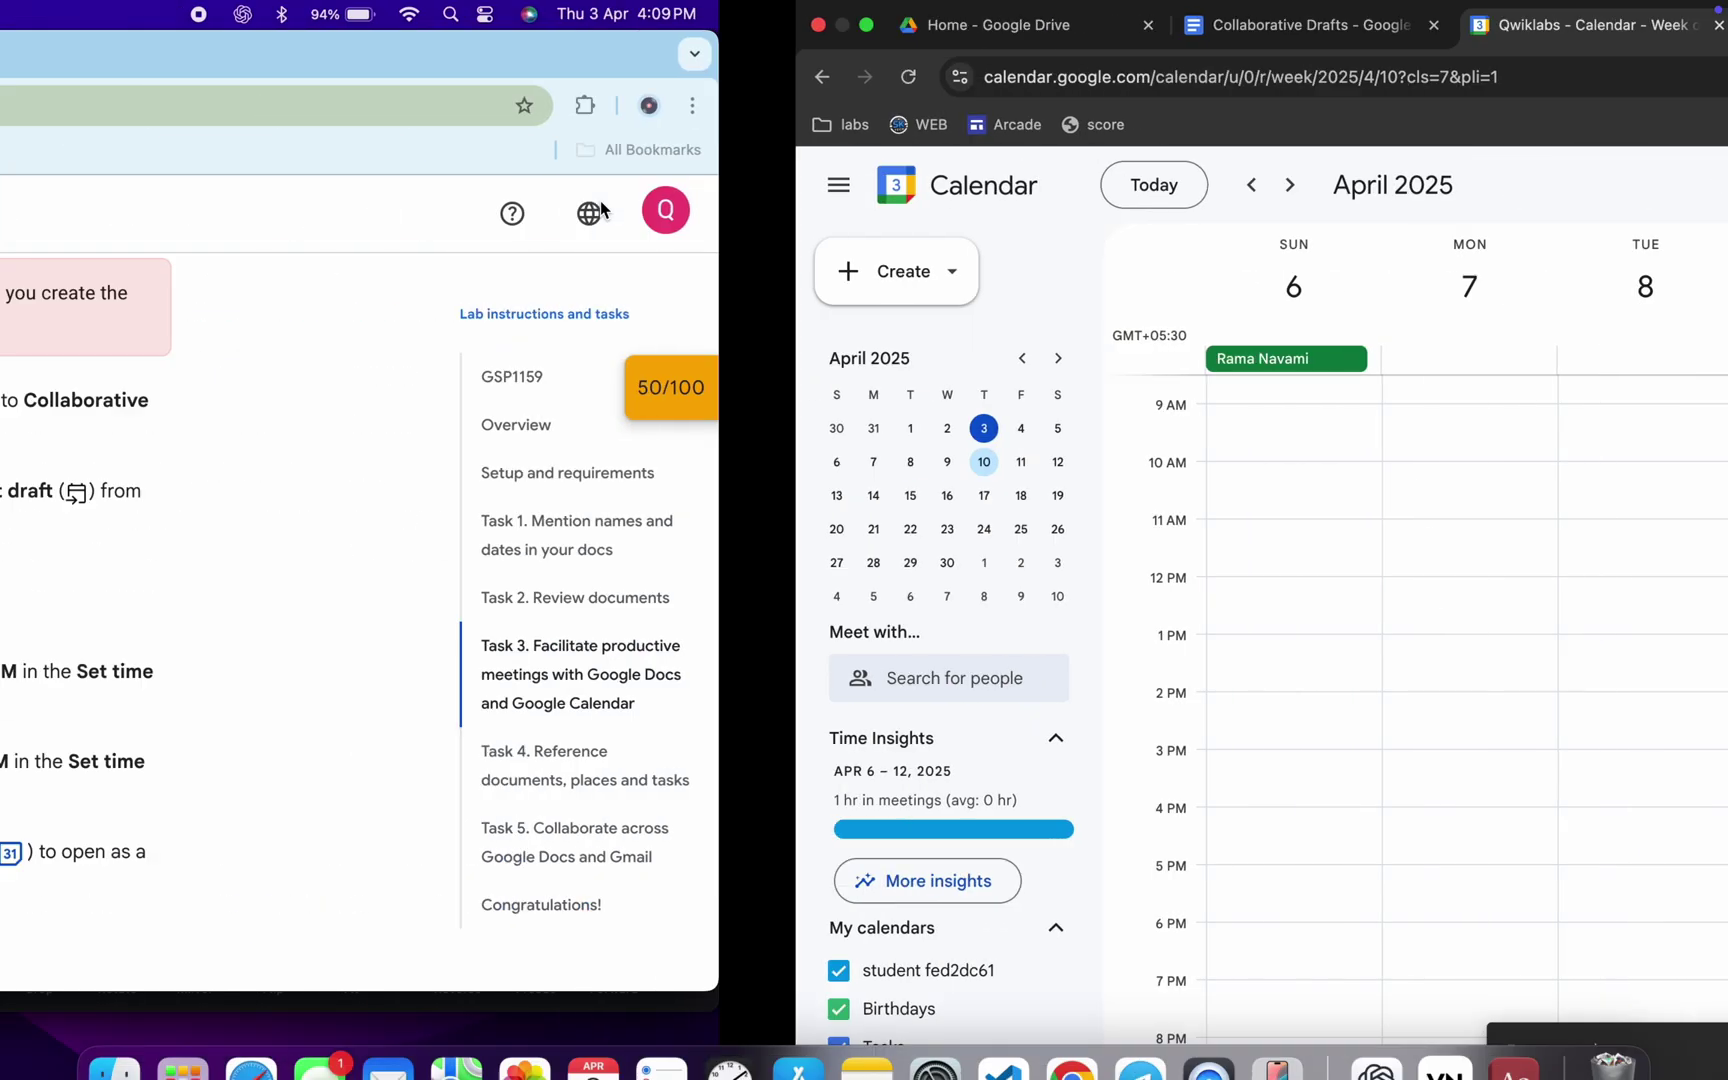
scroll(904, 483, "down", 10)
scroll(930, 515, "down", 4)
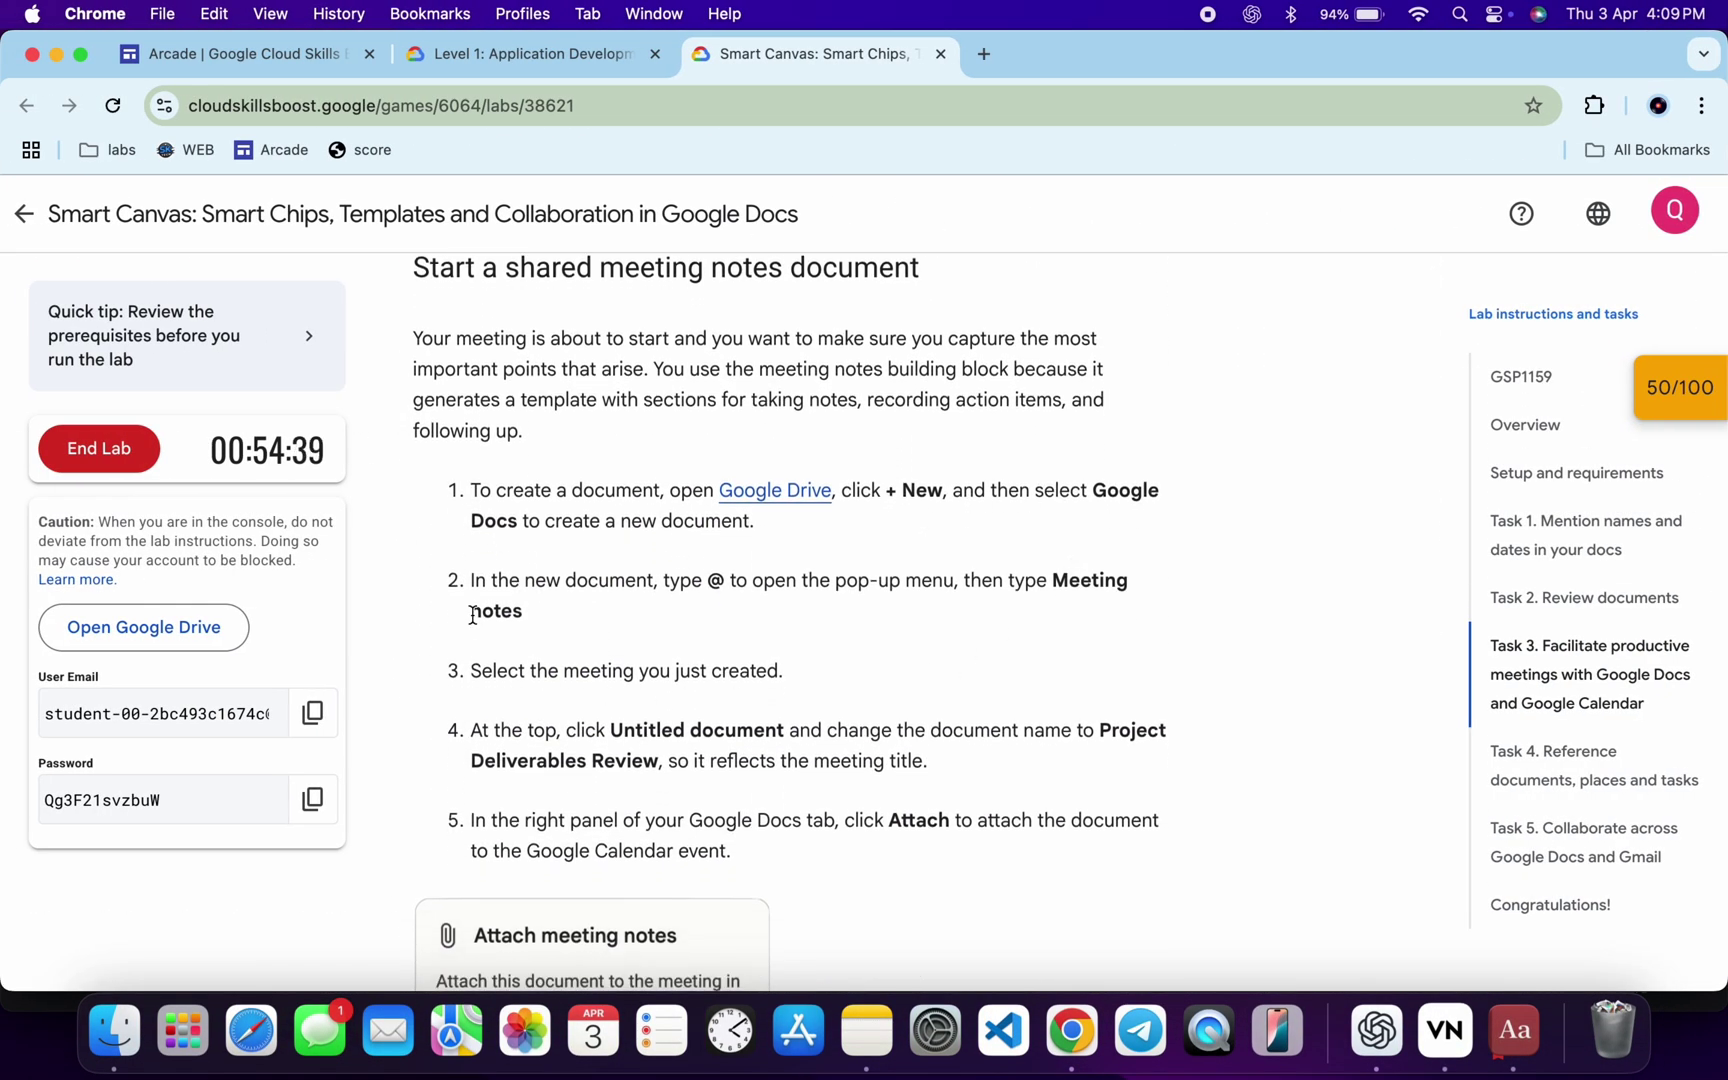
key("ctrl+Right")
From Collaborative Drafts, create a new blank document via File > New > Document.
left_click(410, 34)
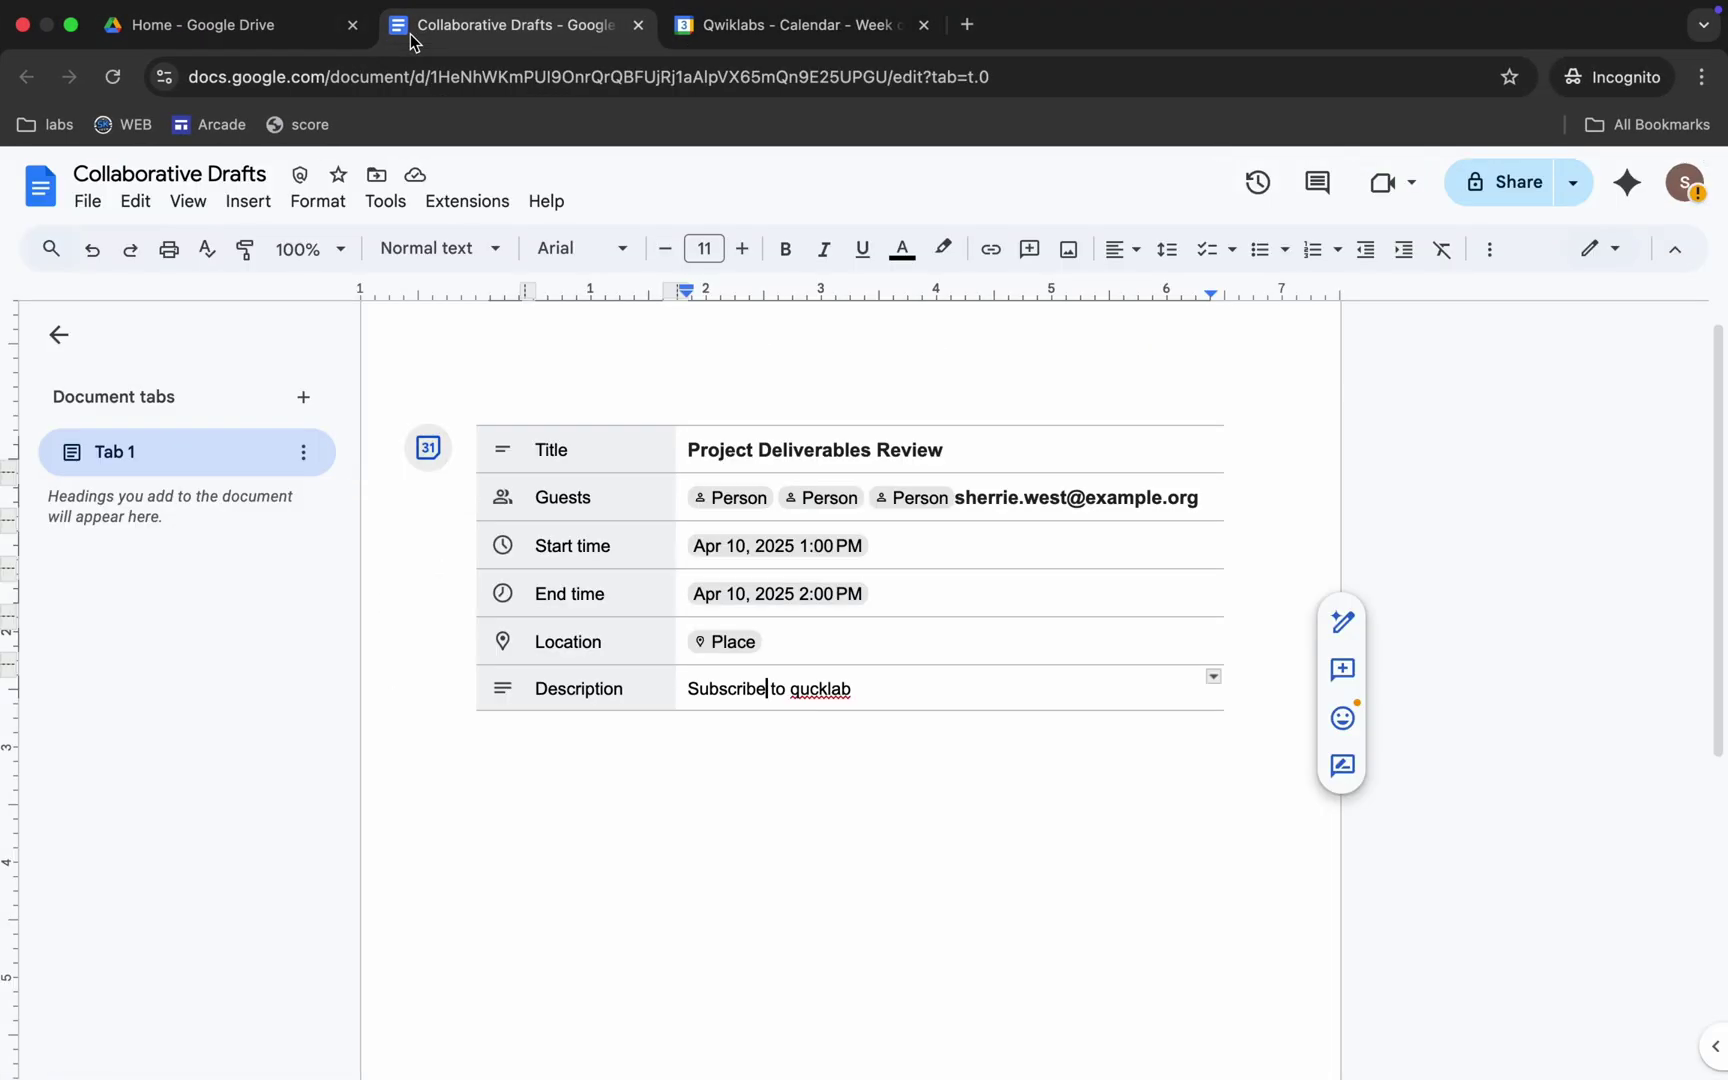
left_click(87, 203)
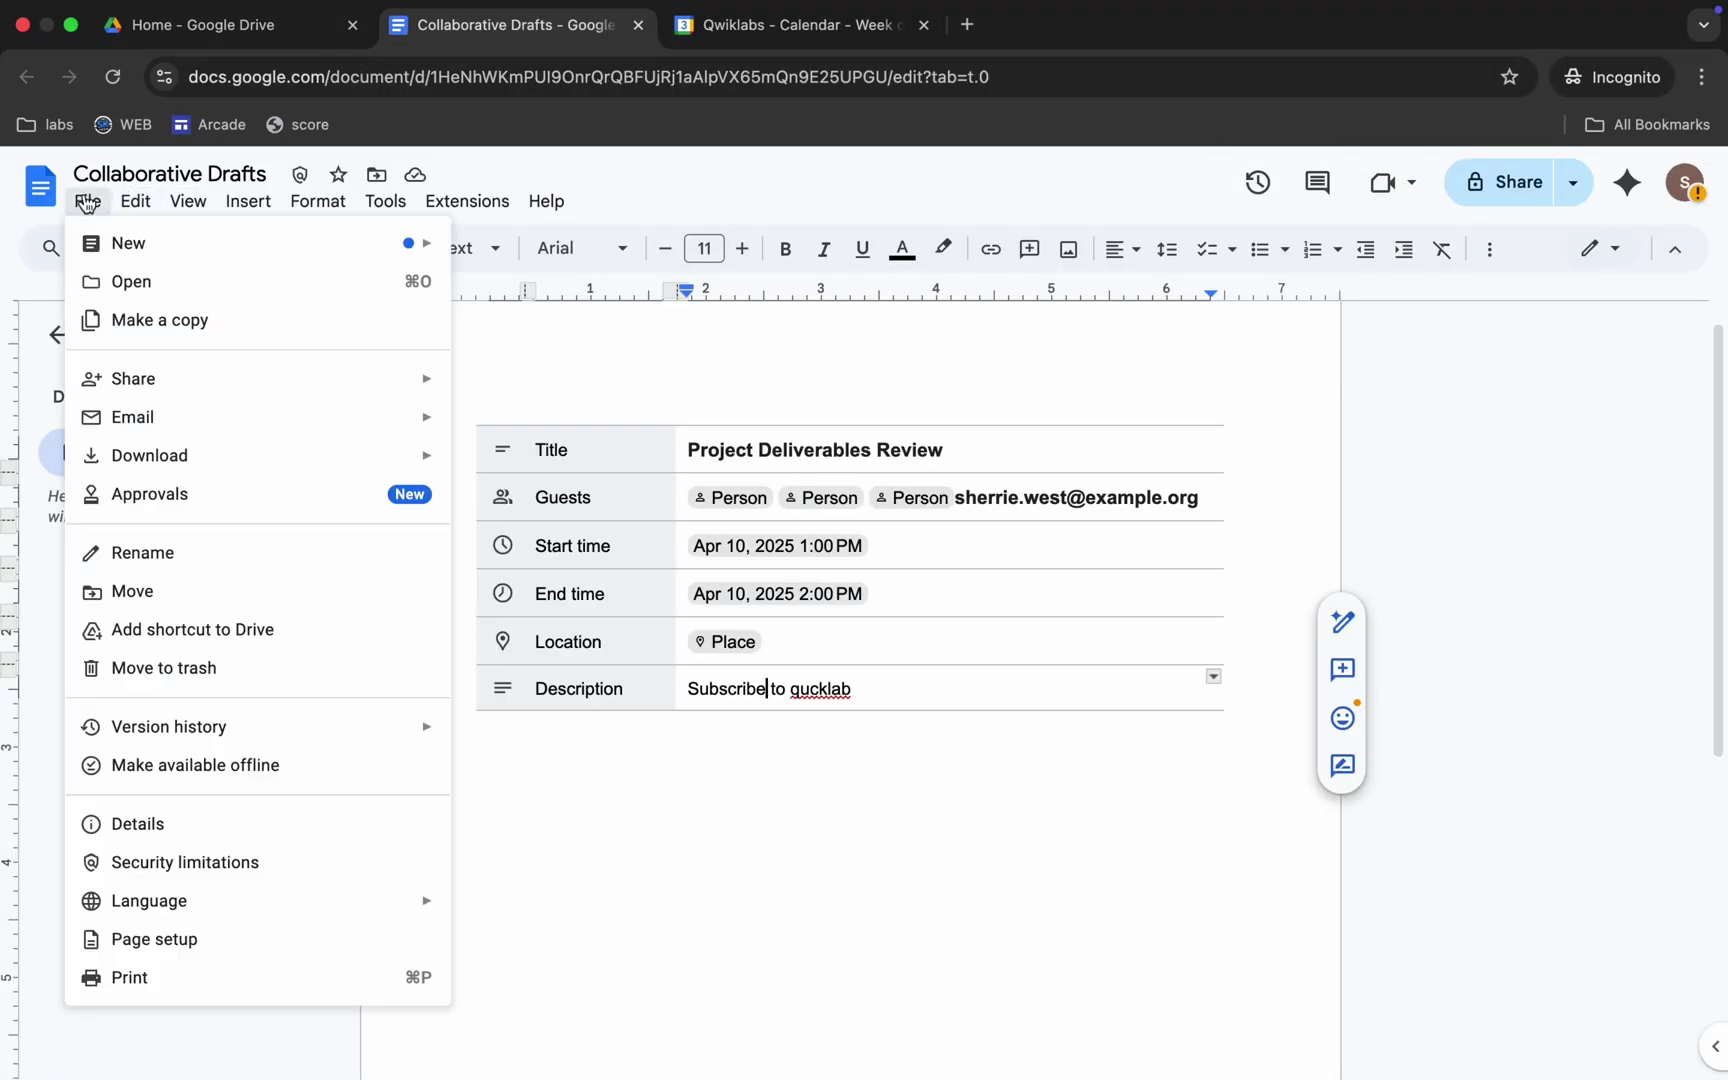
mouse_move(110, 243)
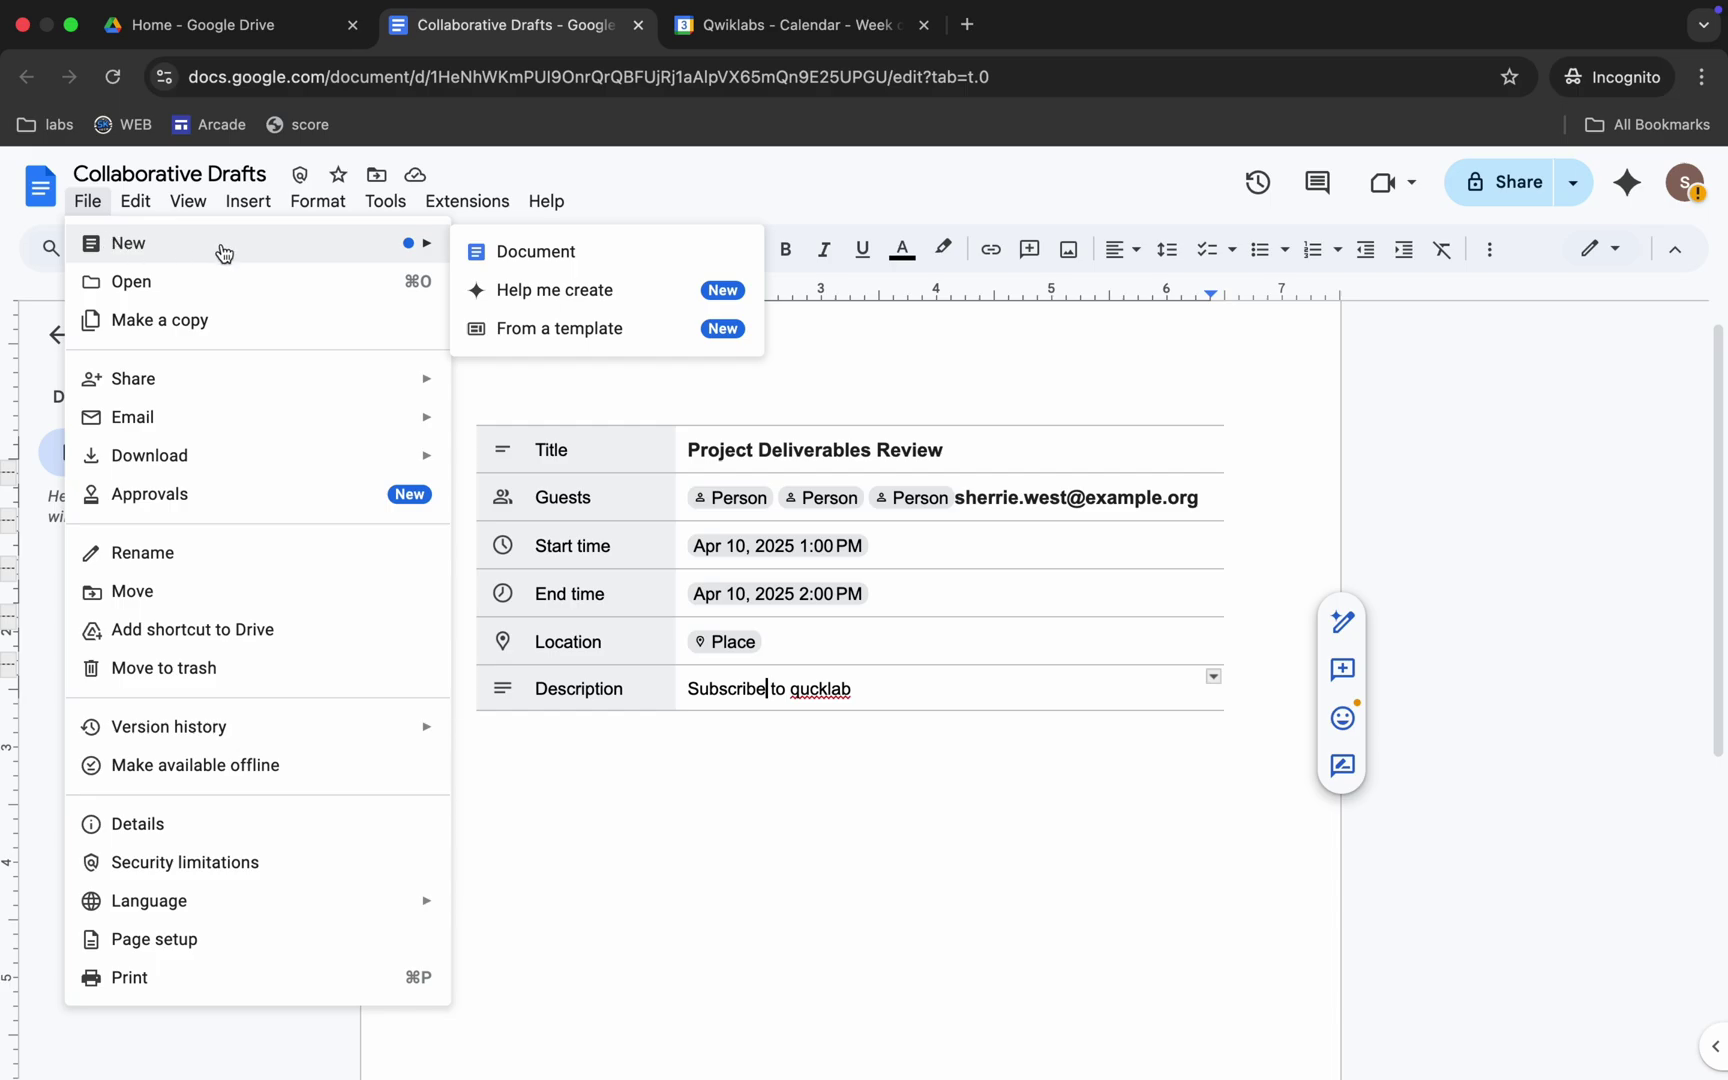
left_click(523, 254)
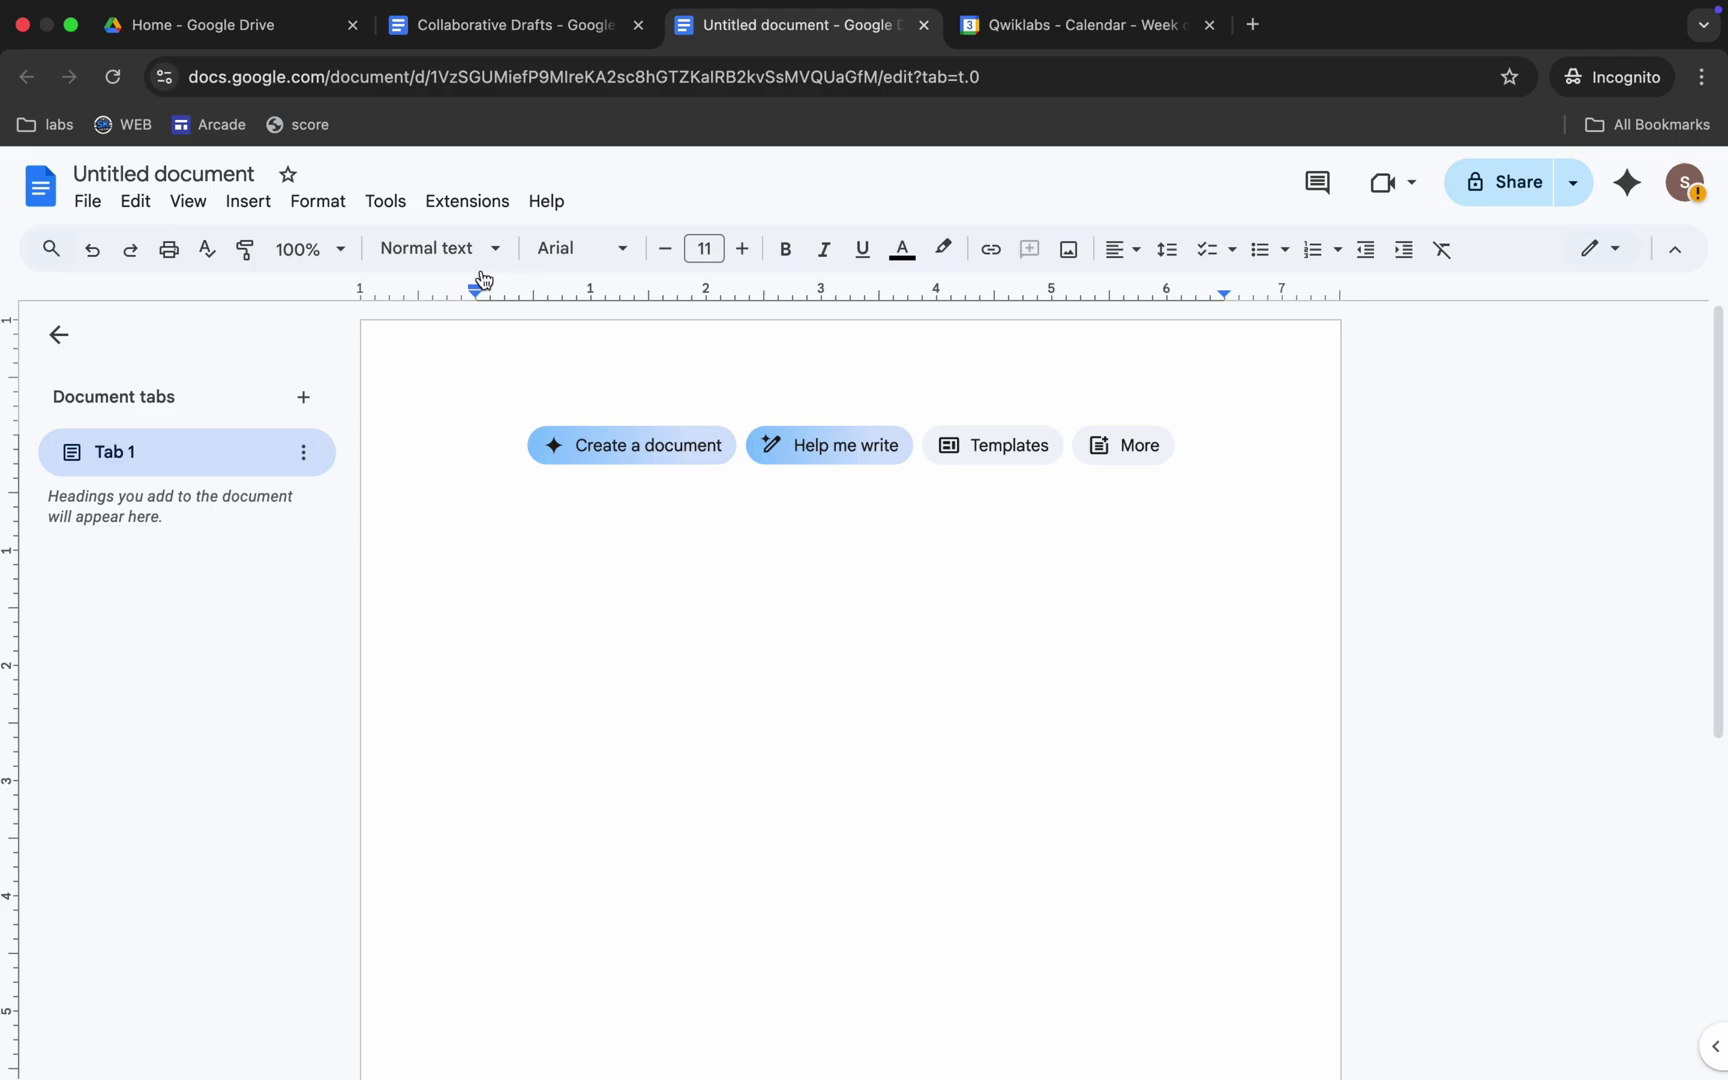
Copy the 'Project Deliverables Review' title from the lab instructions and return to the new document.
key("ctrl+Left")
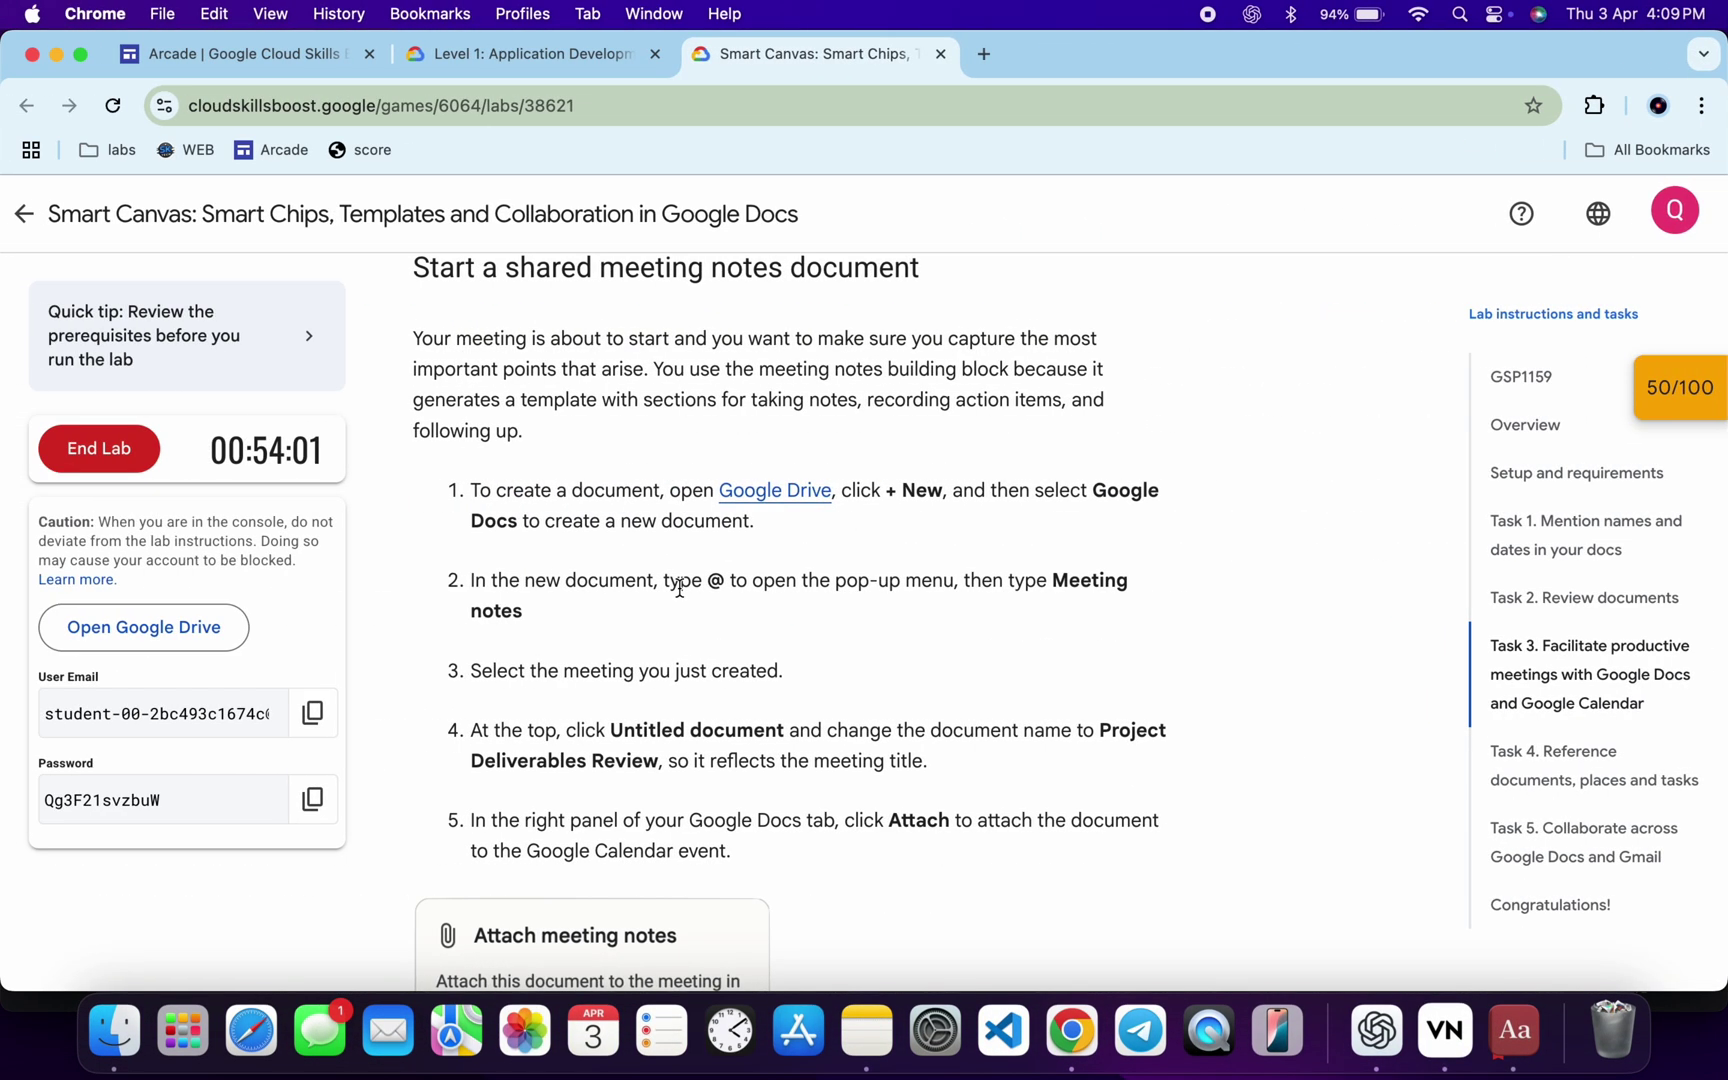
scroll(679, 586, "down", 2)
scroll(820, 634, "down", 1)
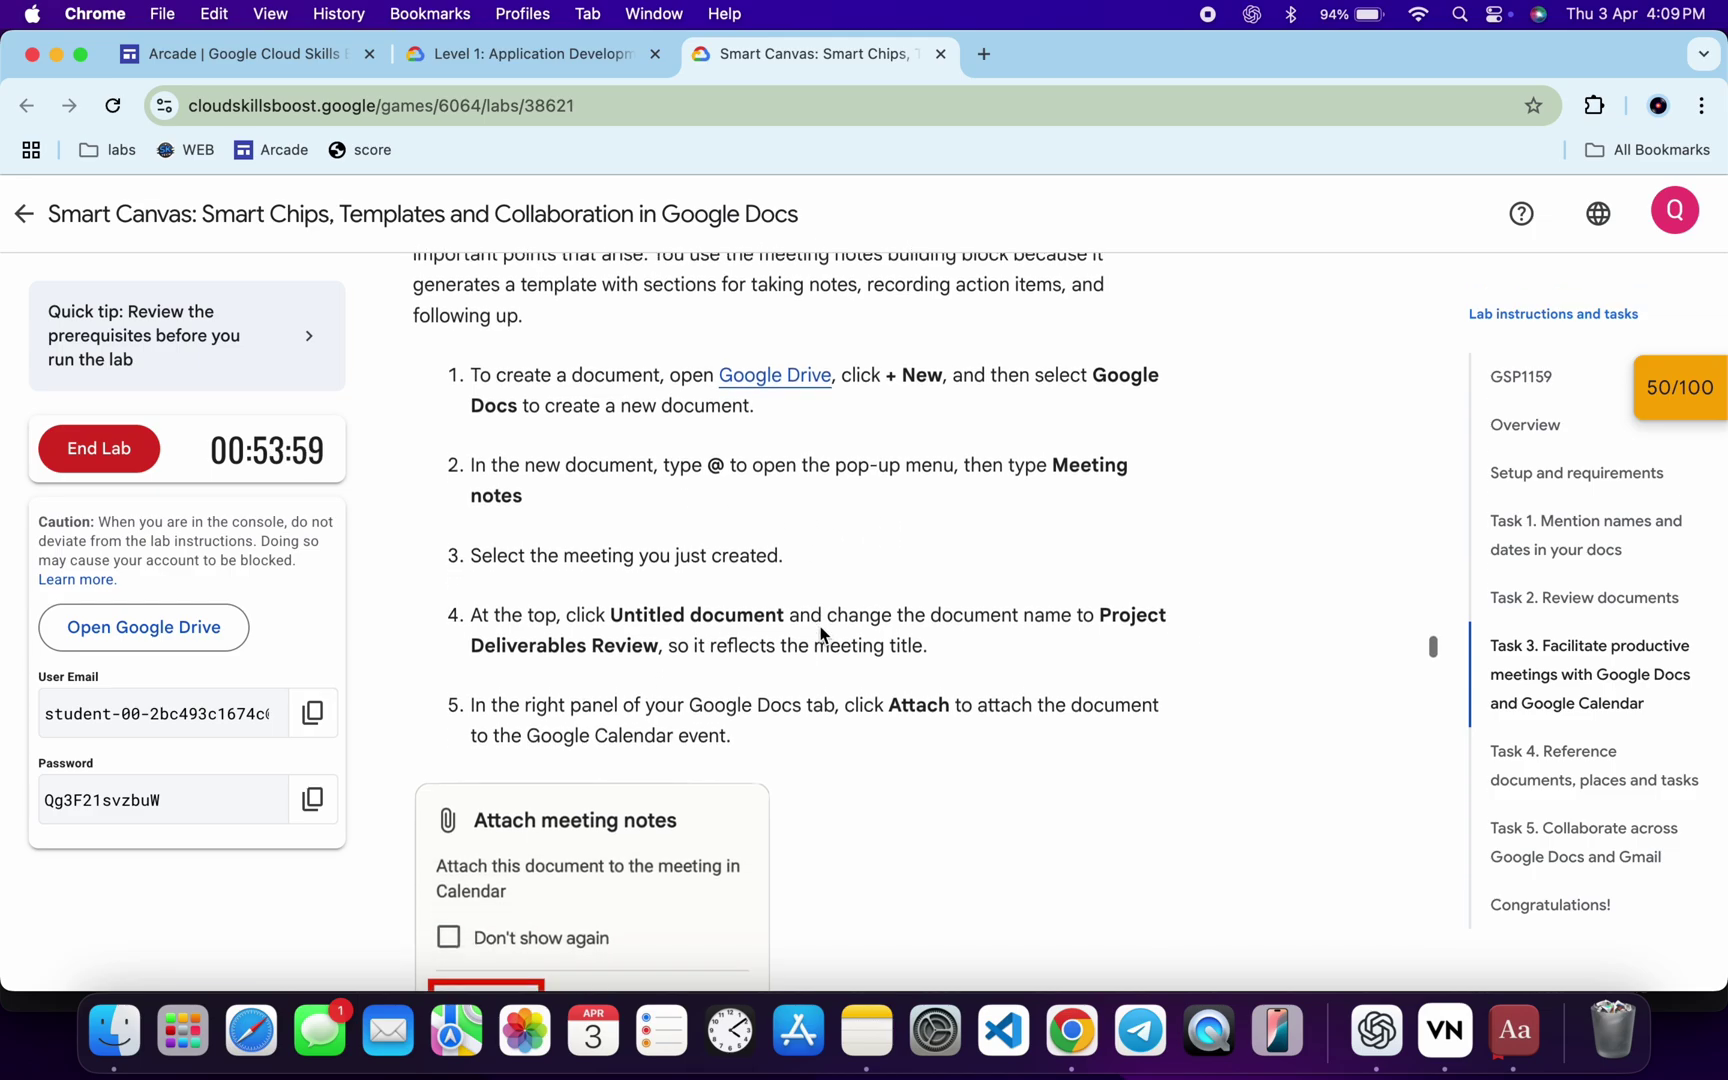
scroll(876, 609, "up", 3)
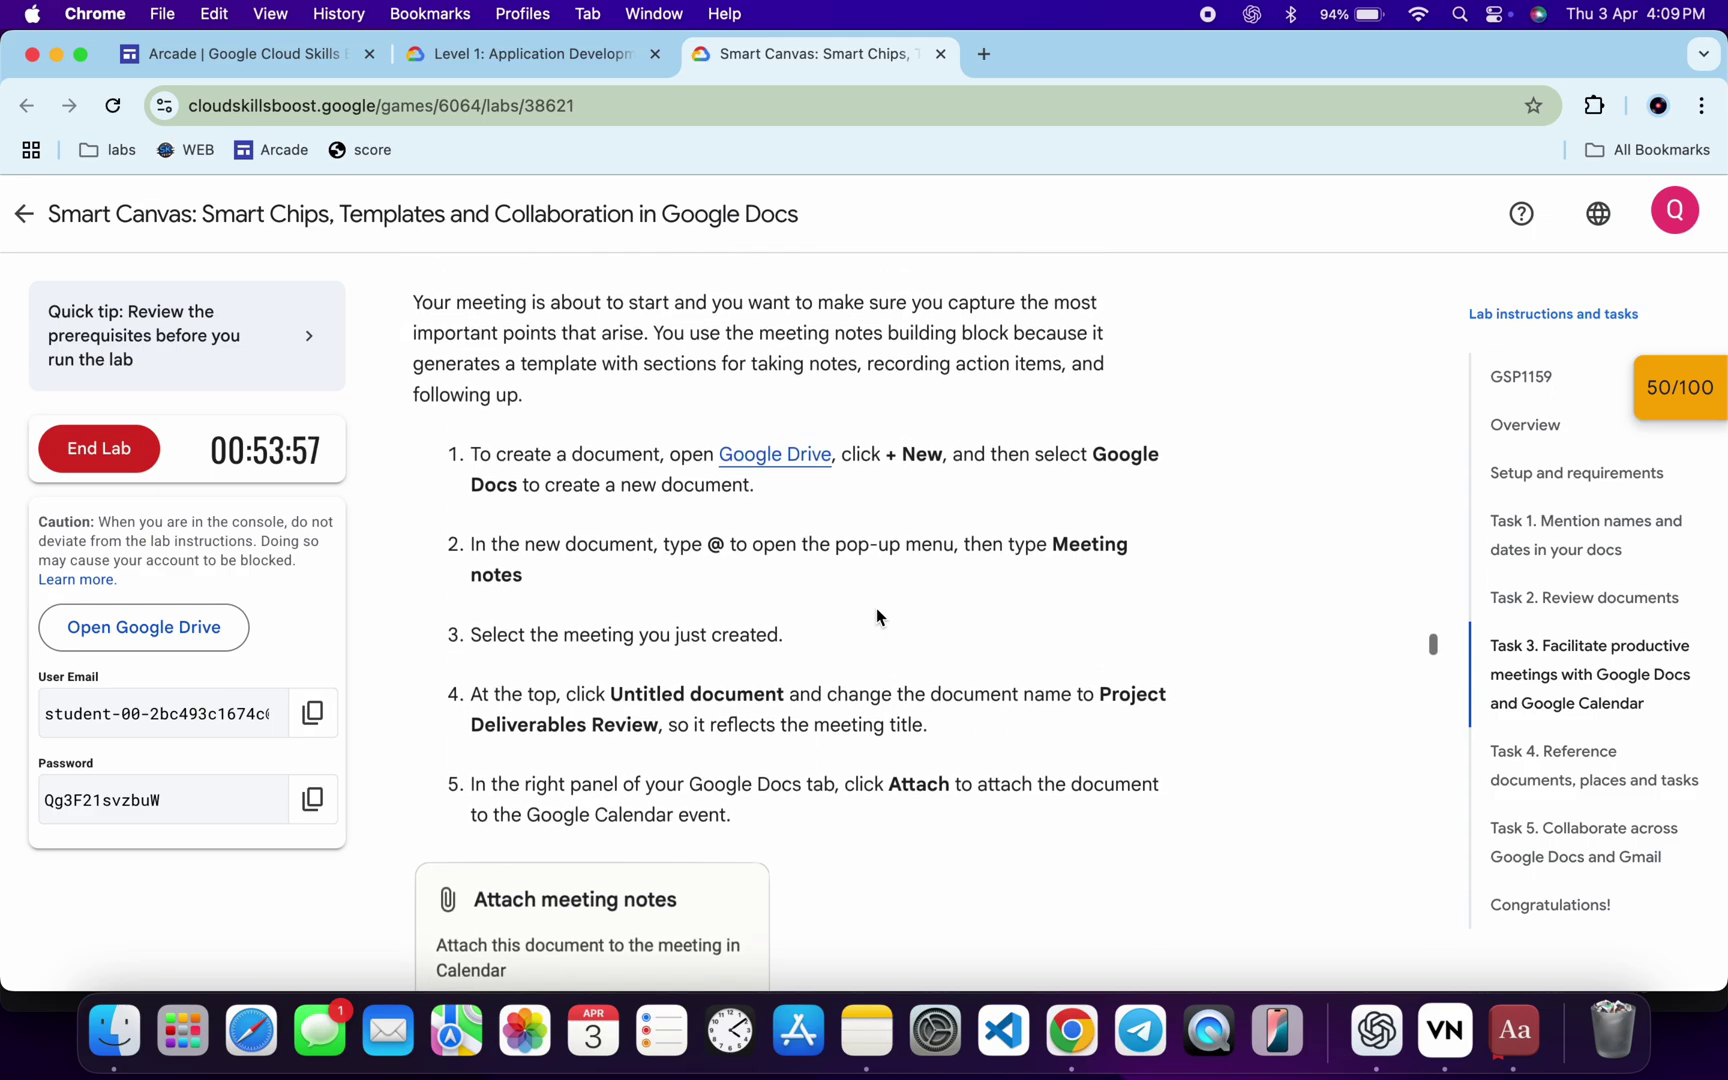
scroll(877, 612, "down", 4)
scroll(877, 615, "down", 1)
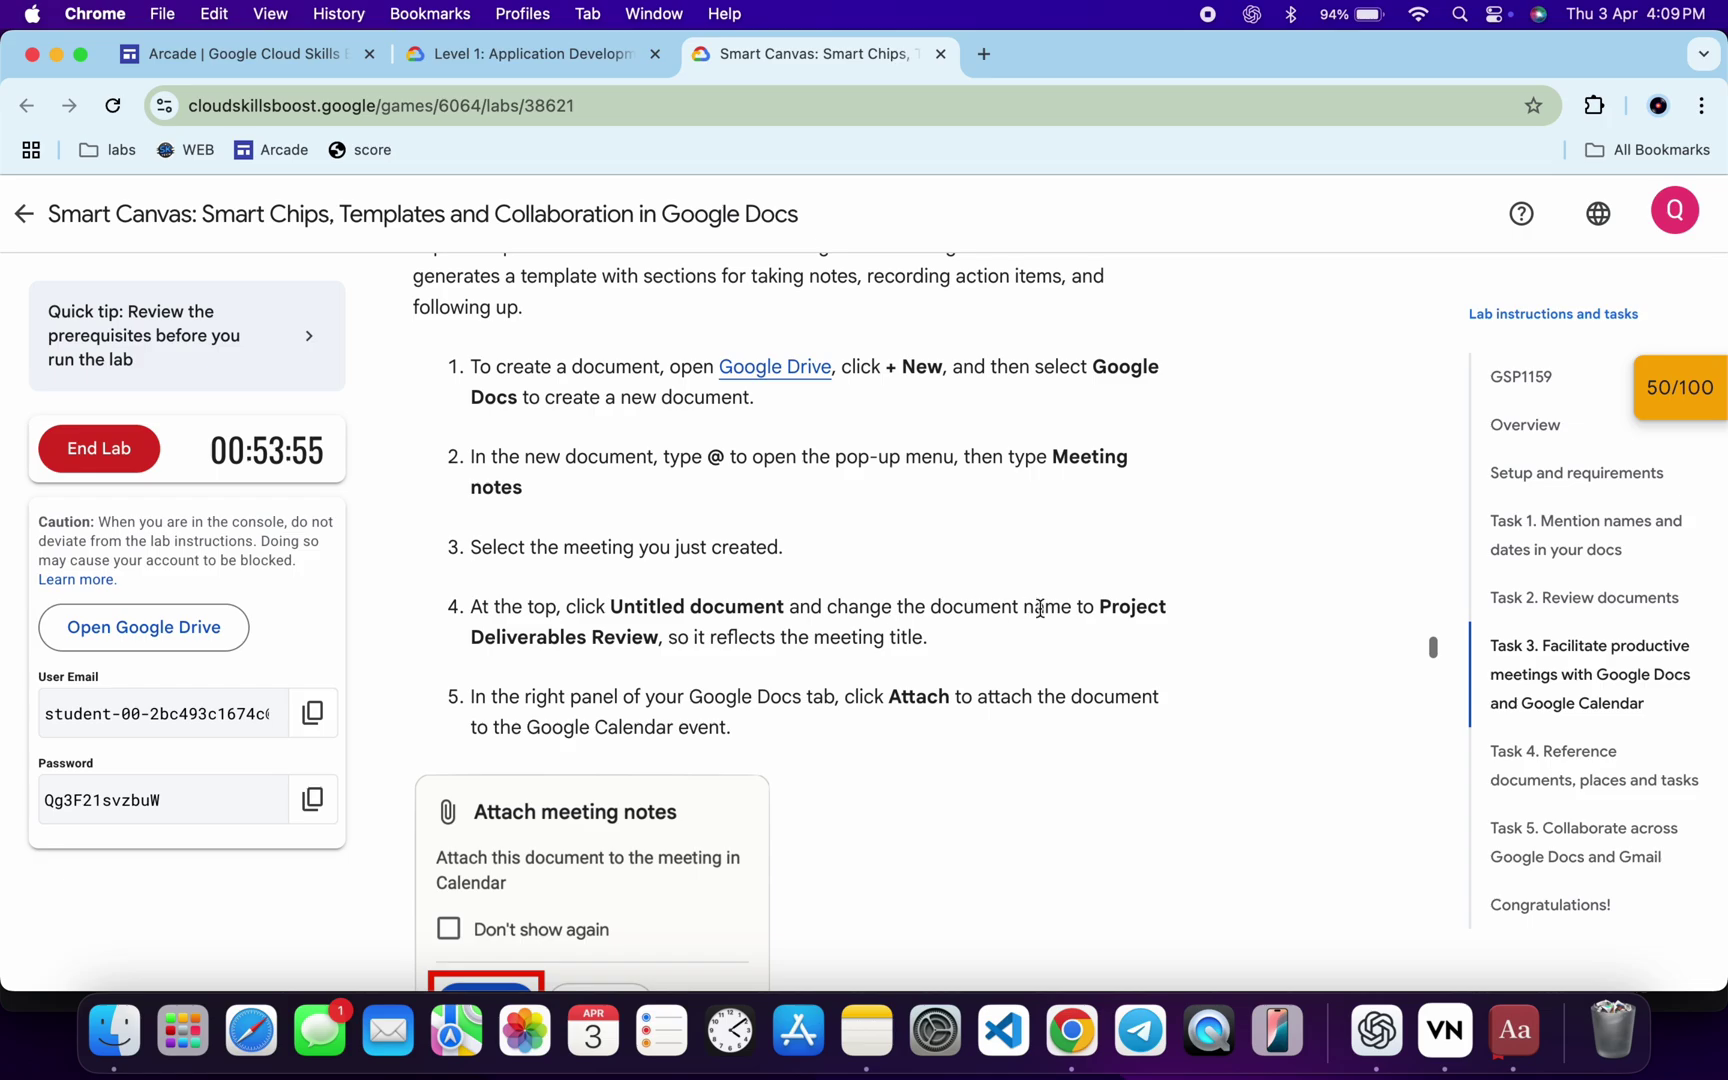
left_click_drag(1097, 607, 1012, 666)
left_click_drag(621, 673, 659, 631)
key("super+c")
key("ctrl+Right")
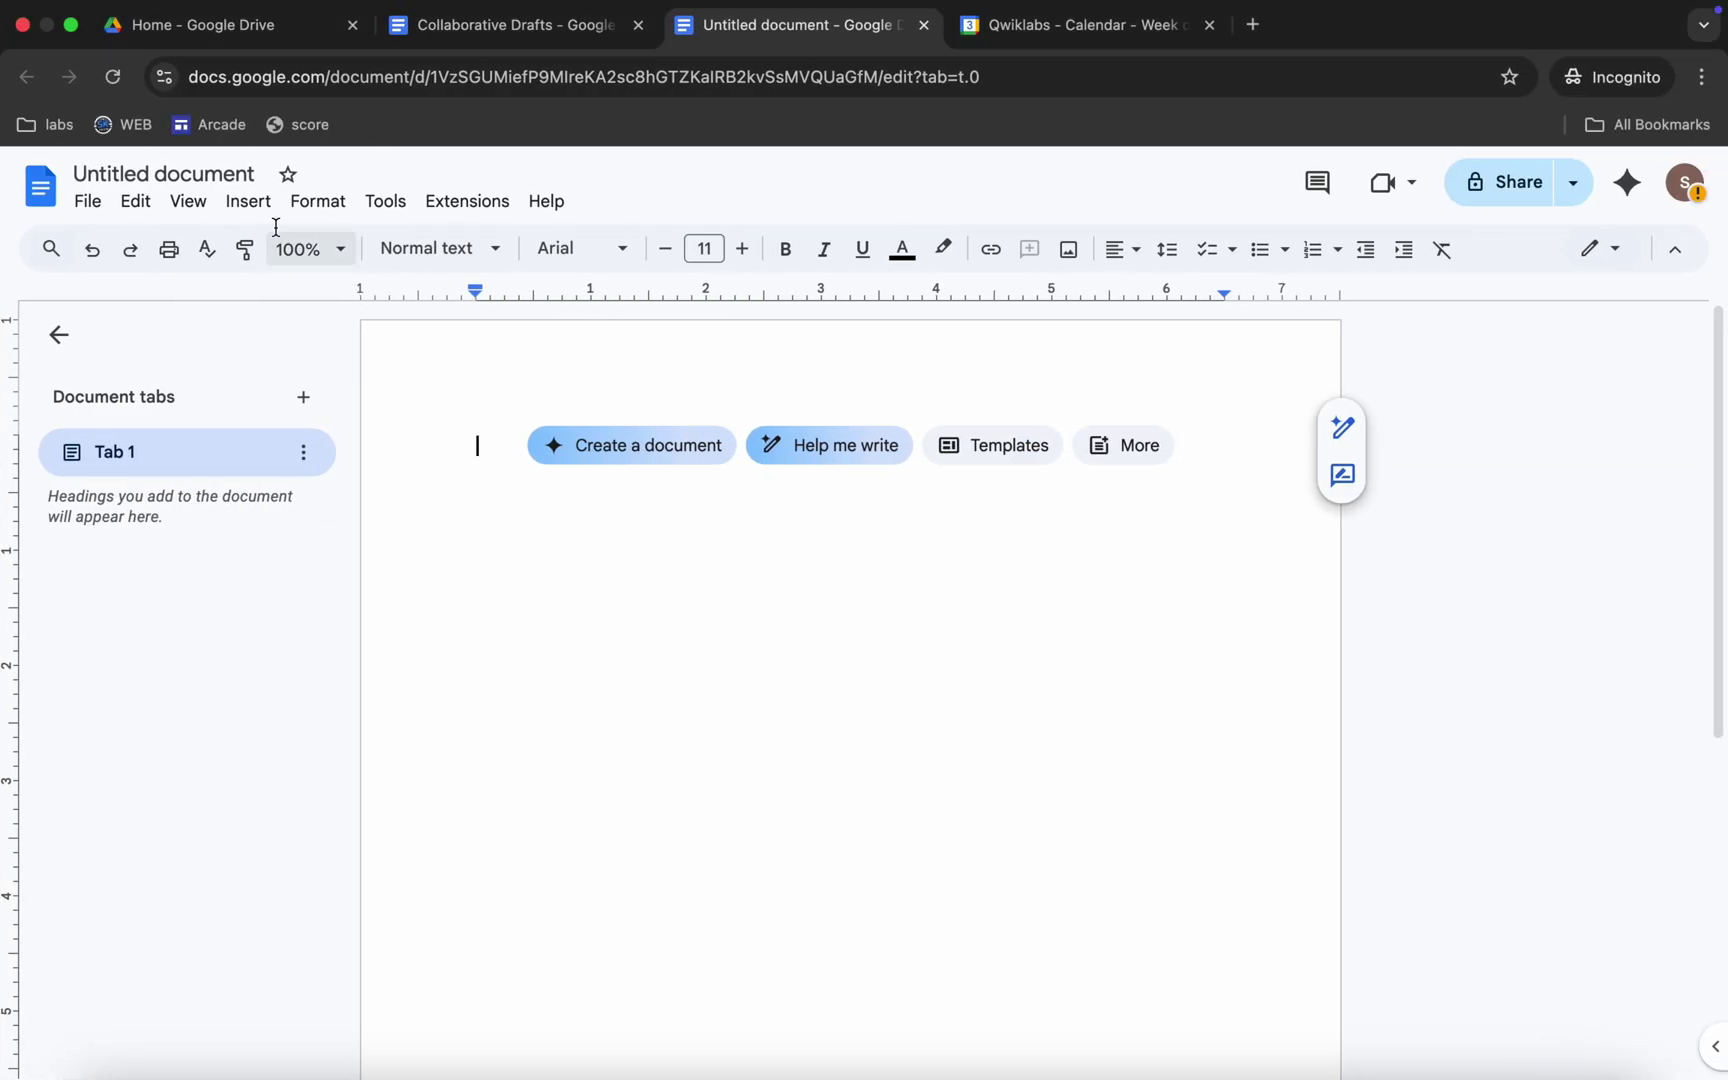
Rename the untitled document to 'Project Deliverables Review'.
left_click(193, 170)
key("super+v")
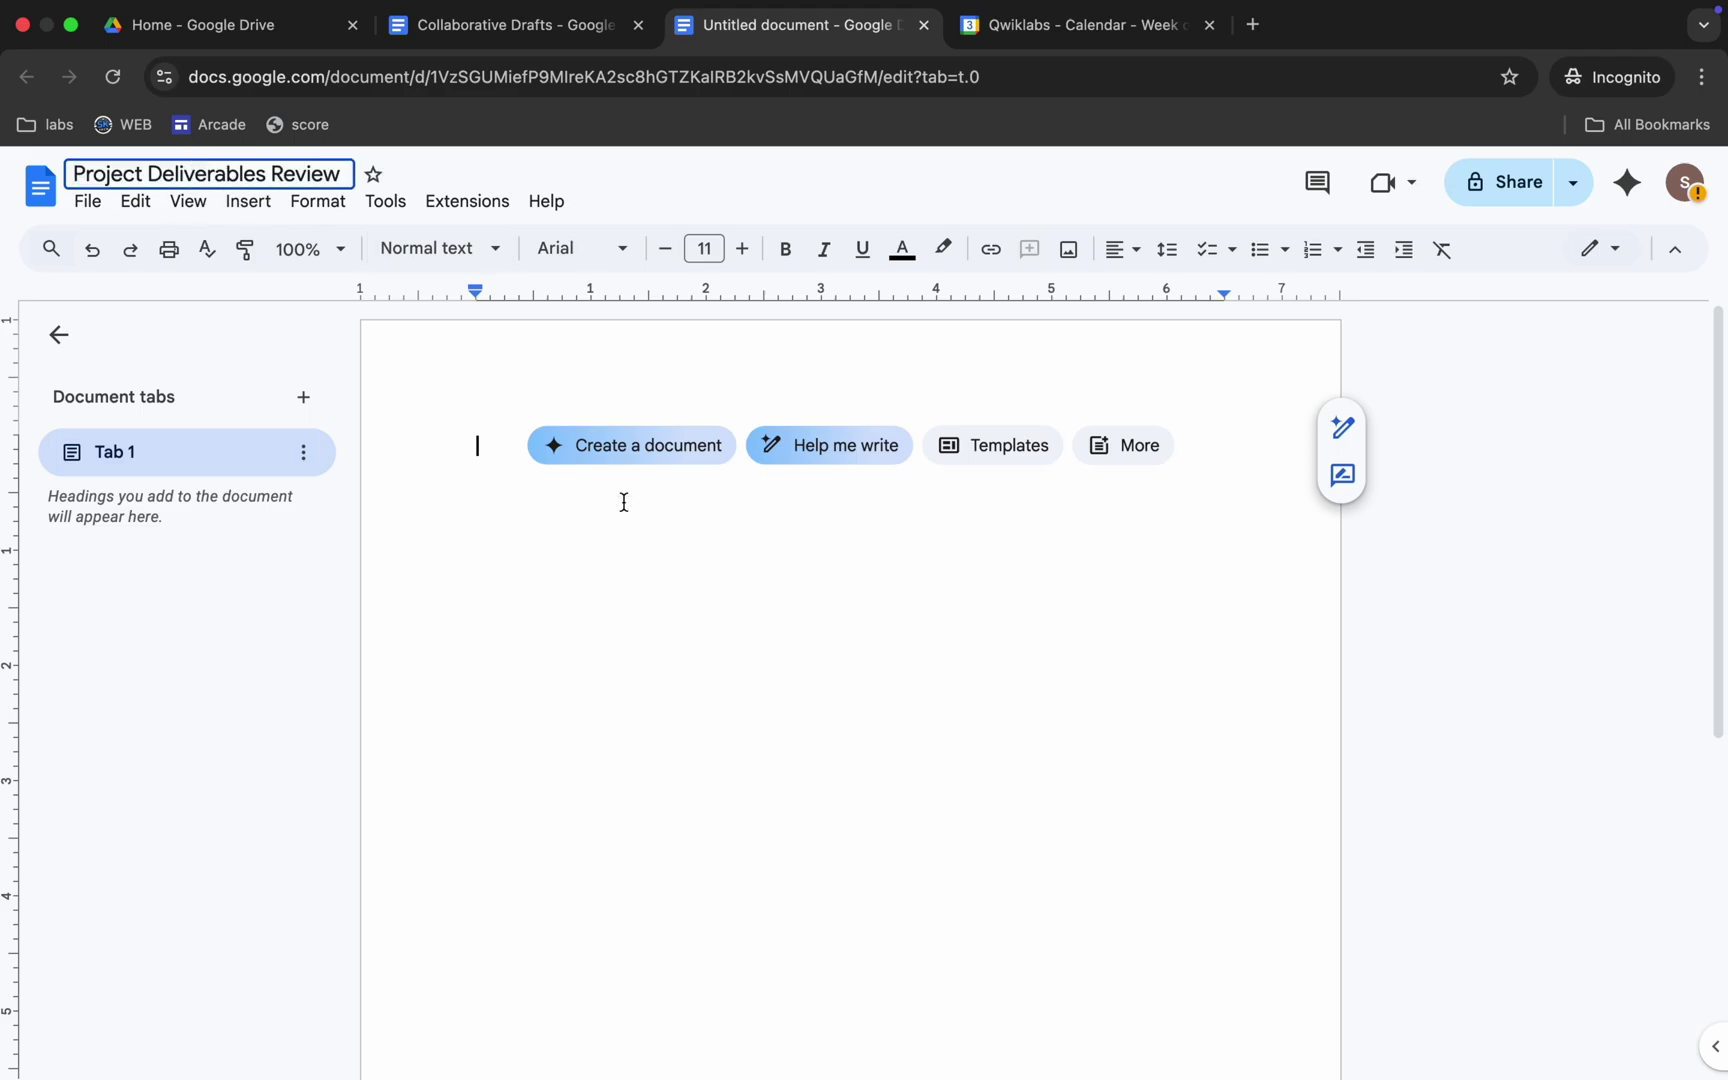
left_click(620, 565)
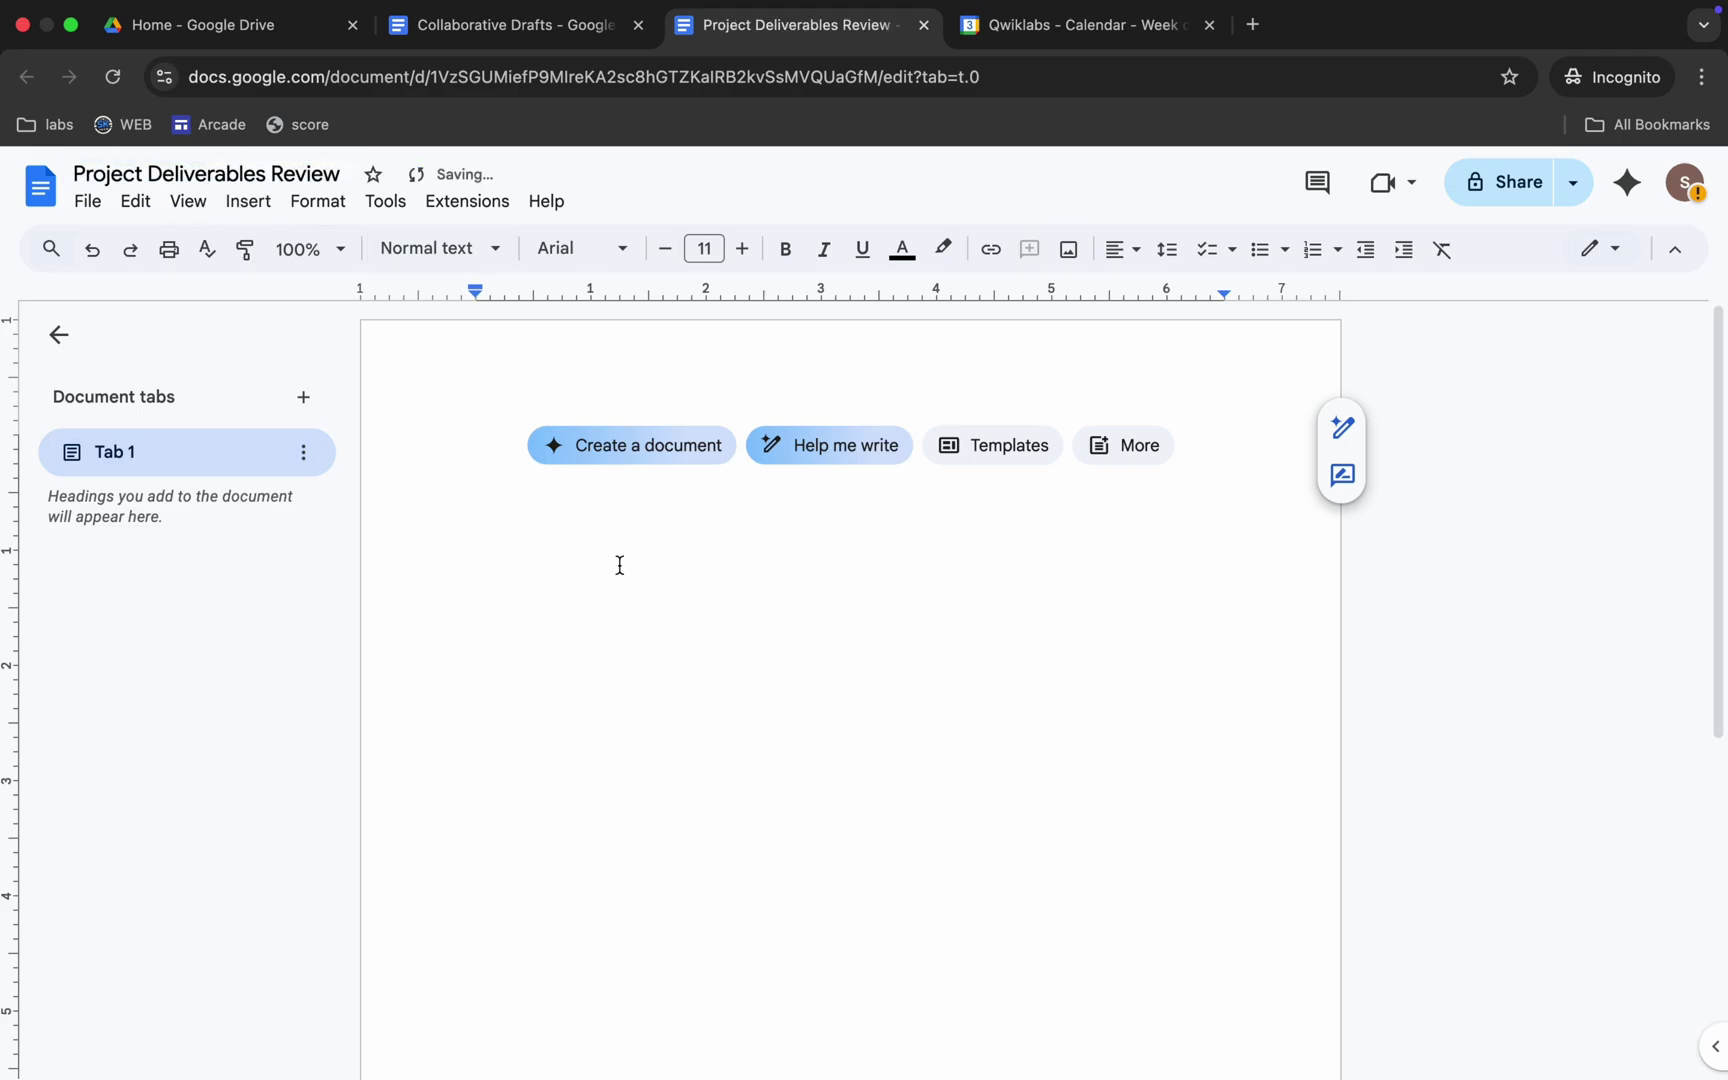
type("@mee")
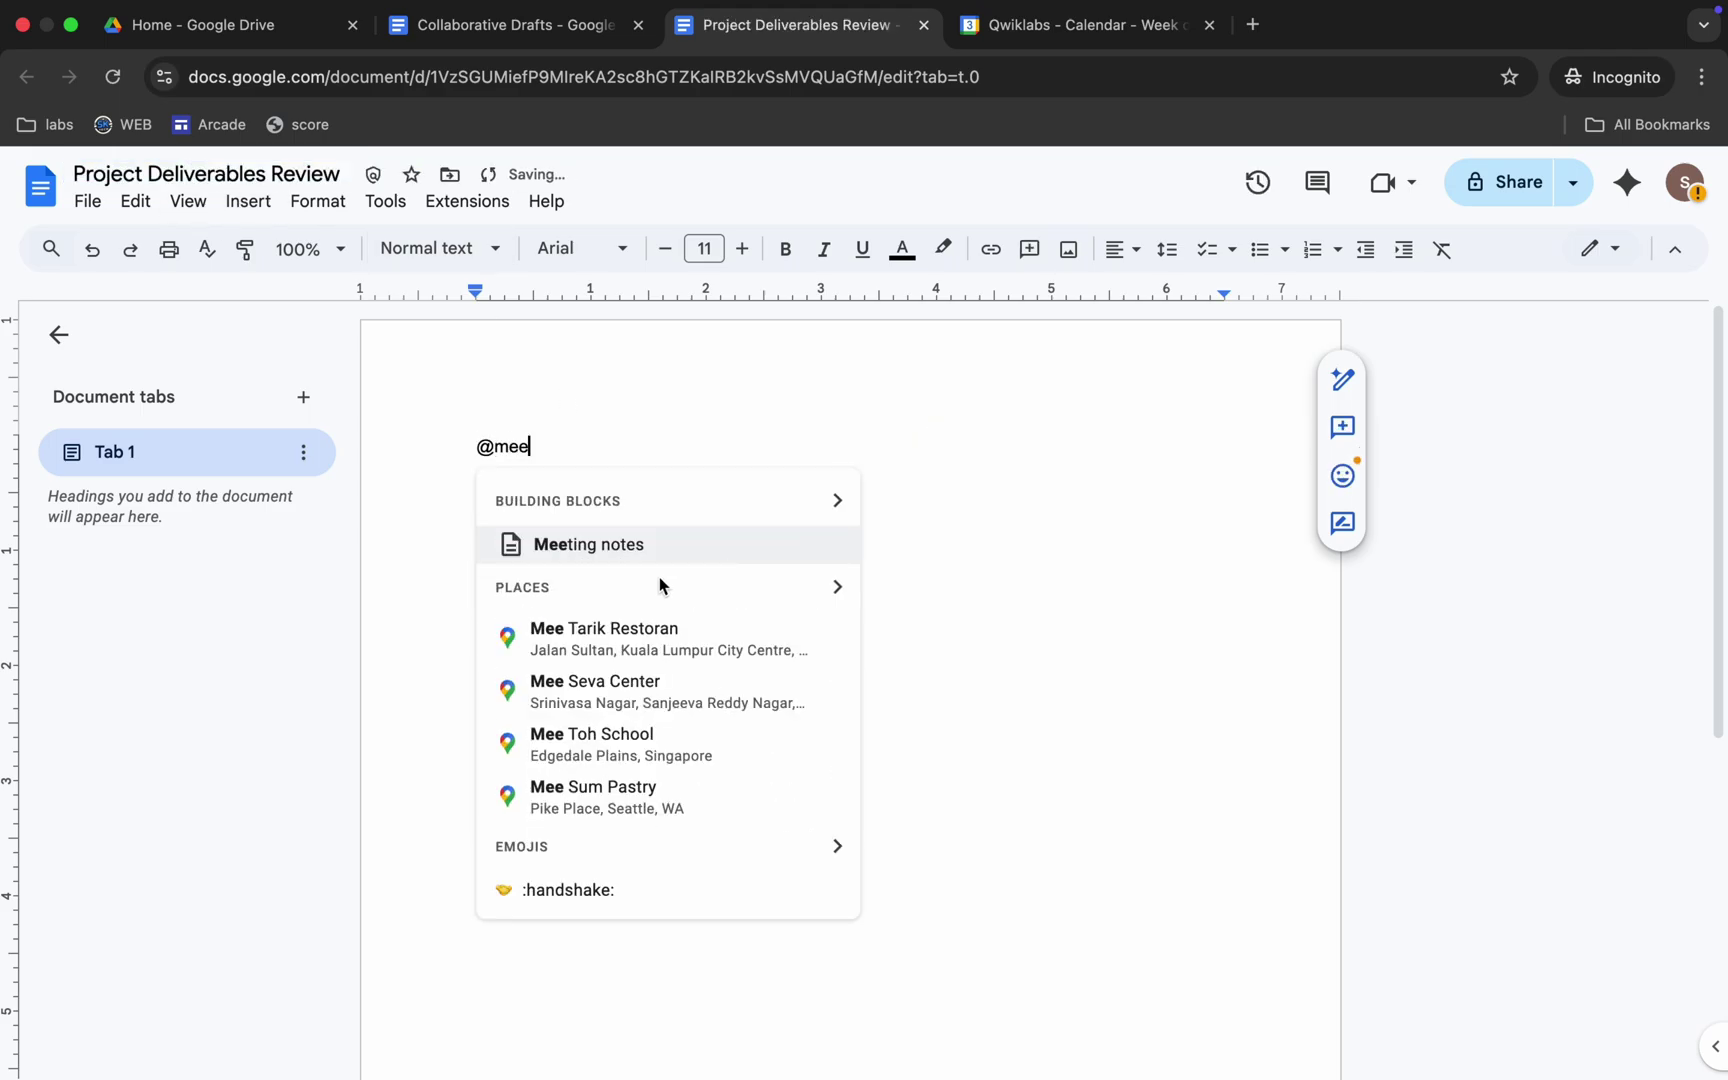
left_click(605, 548)
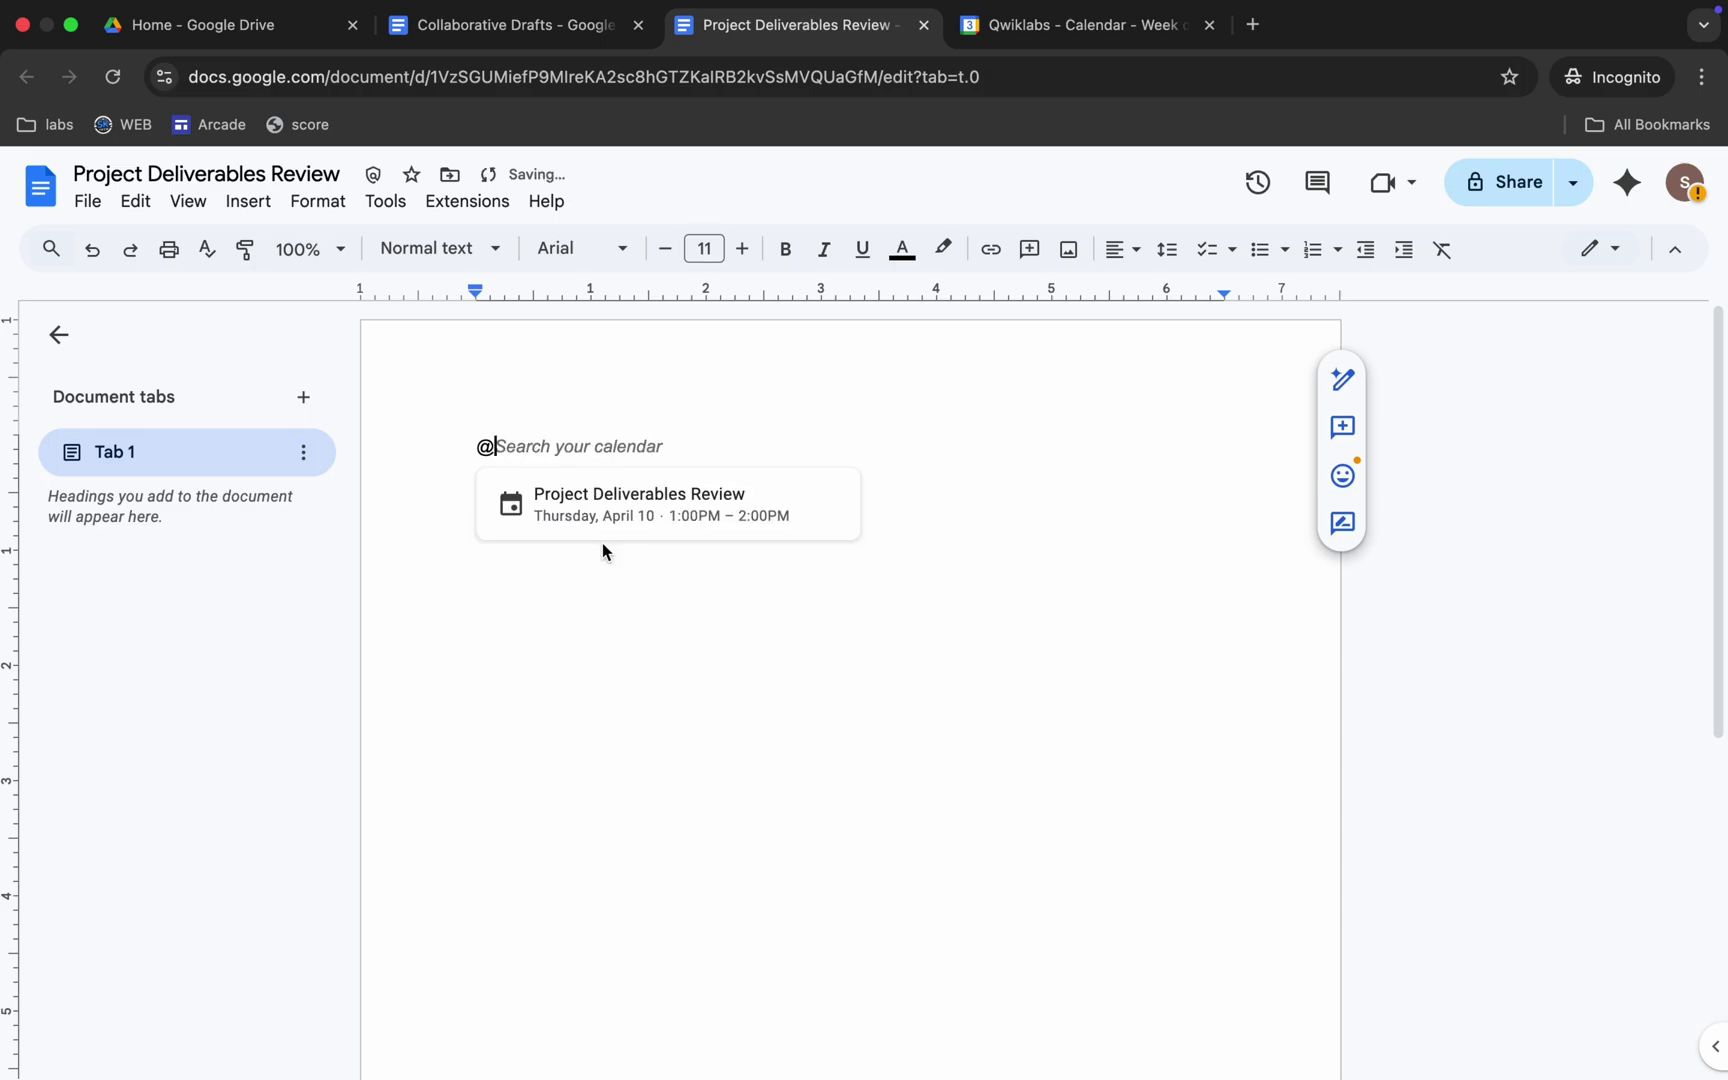
left_click(647, 519)
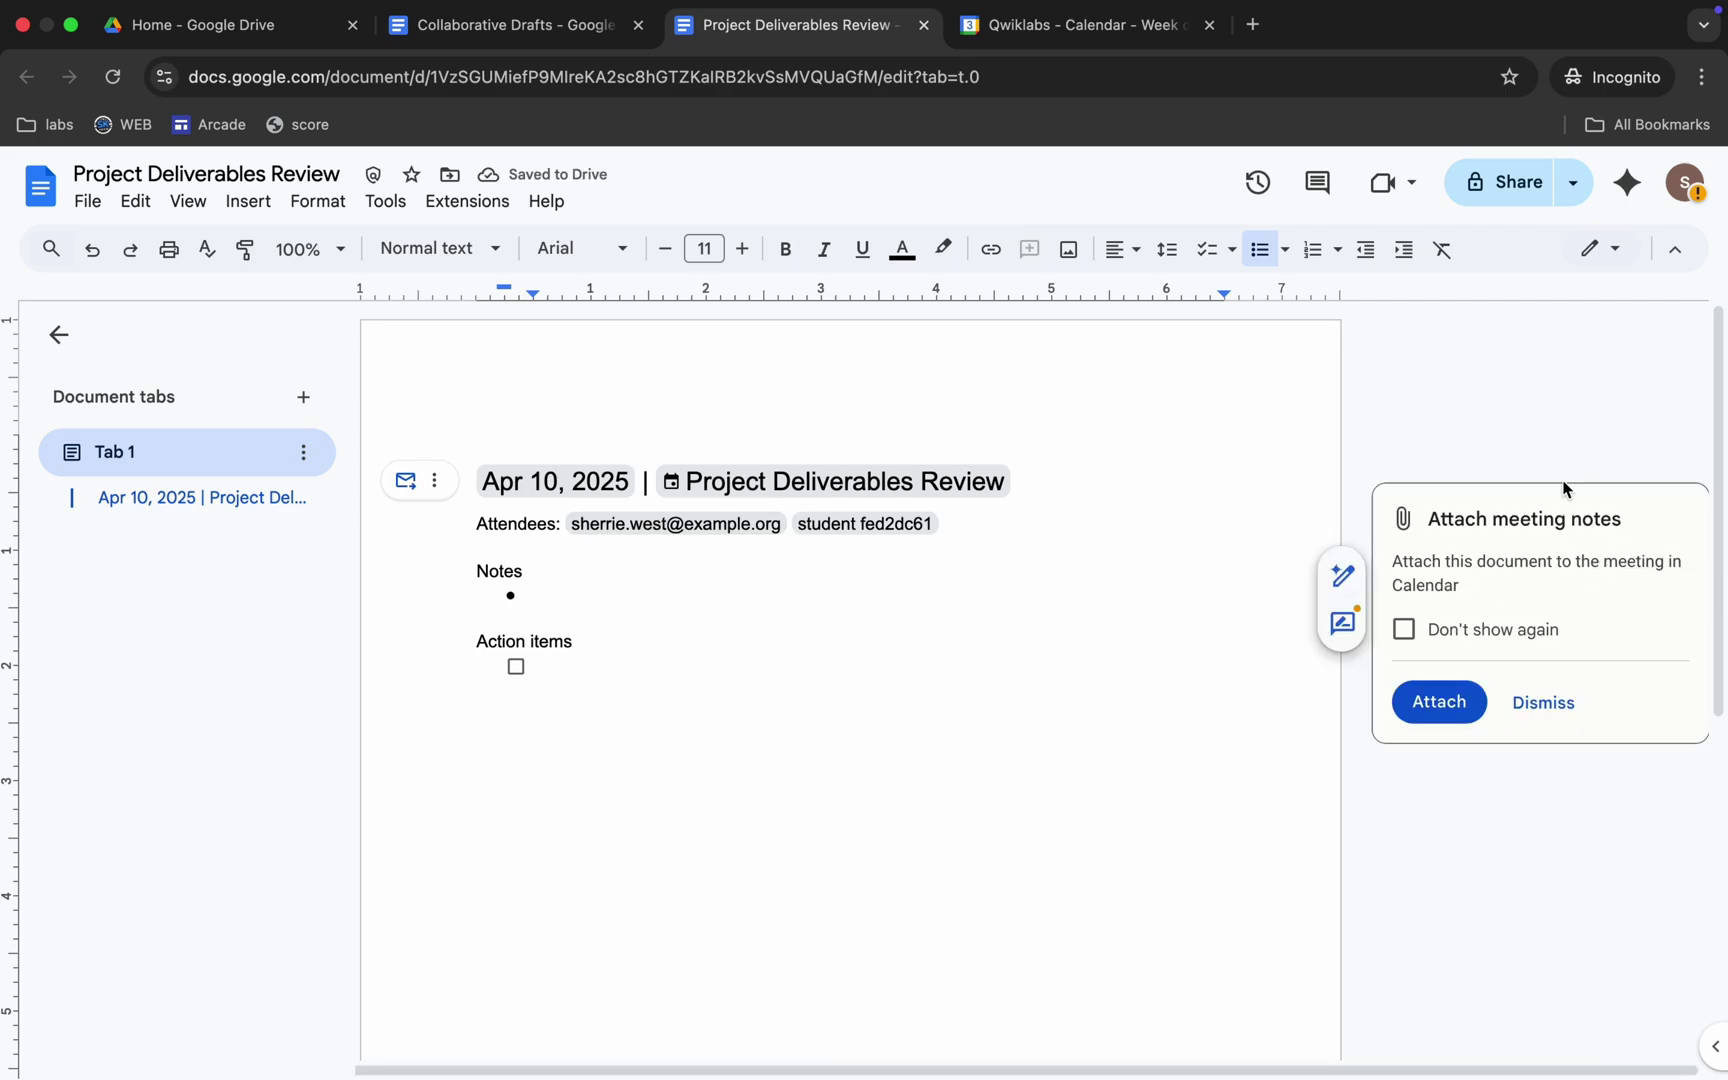
Attach the notes to the Project Deliverables Review event and add placeholder bullets like 'Sg' under Notes.
left_click(1440, 702)
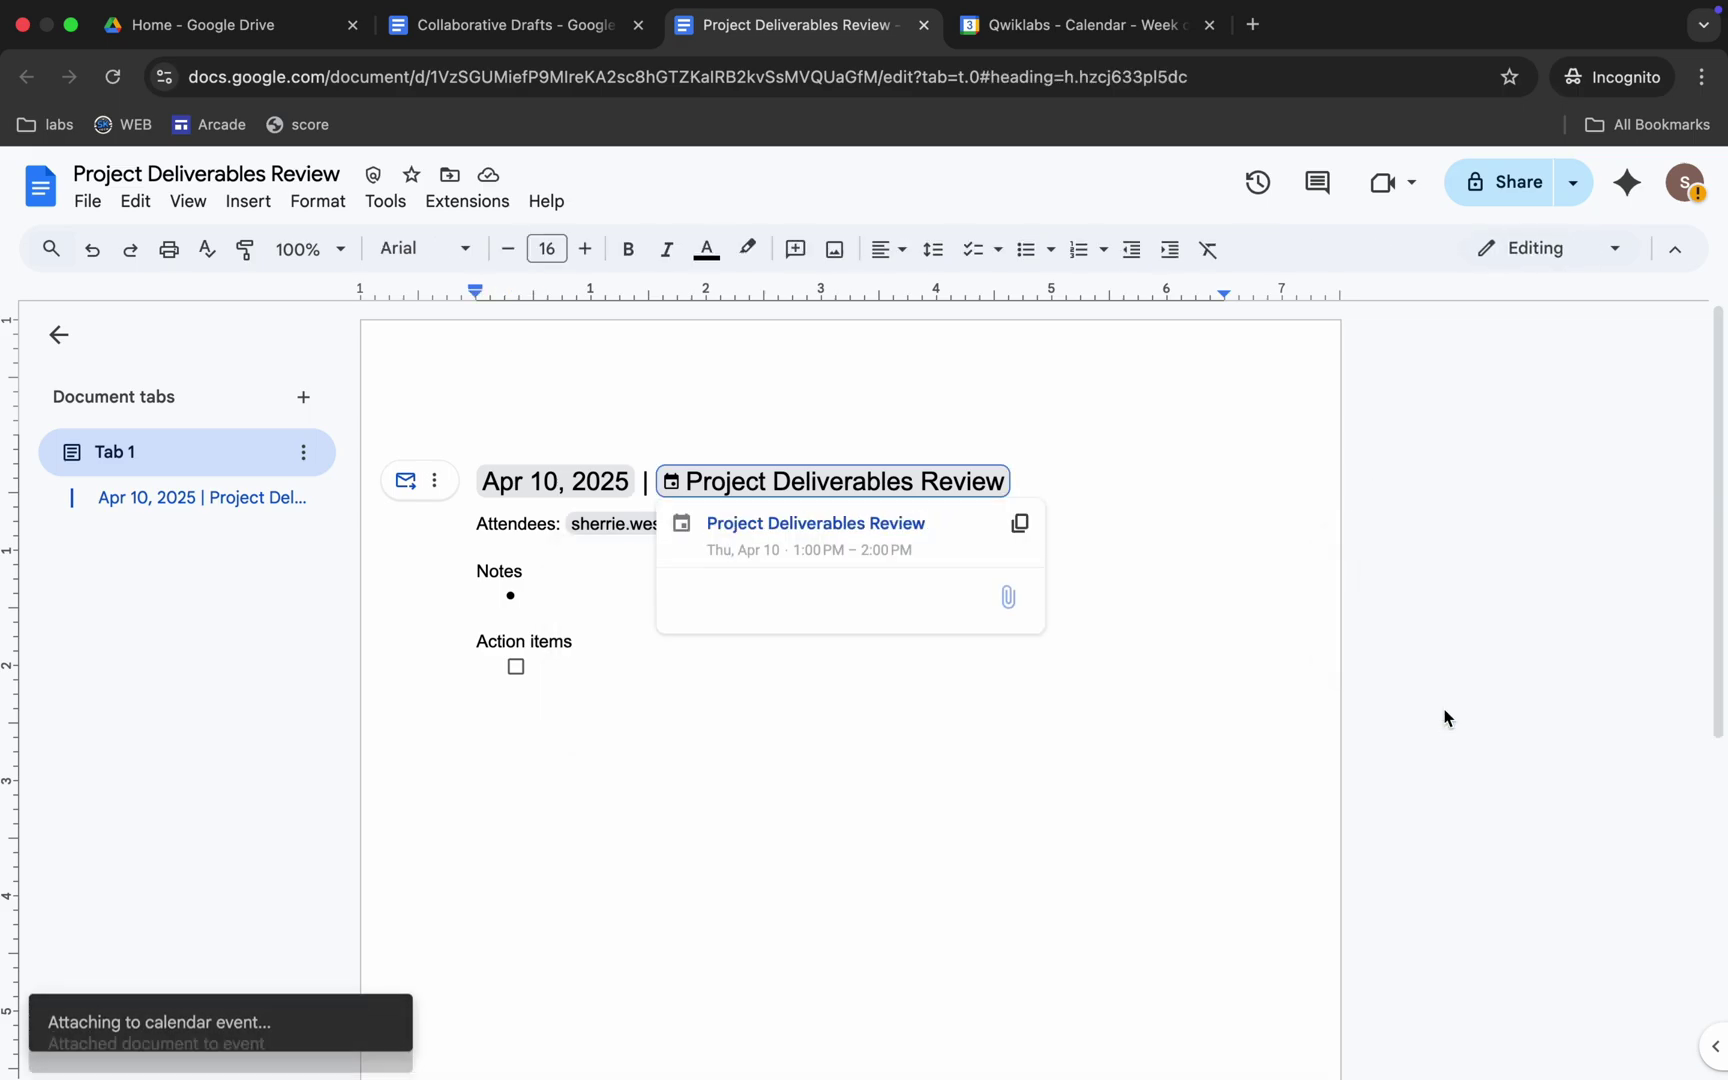
left_click(1009, 603)
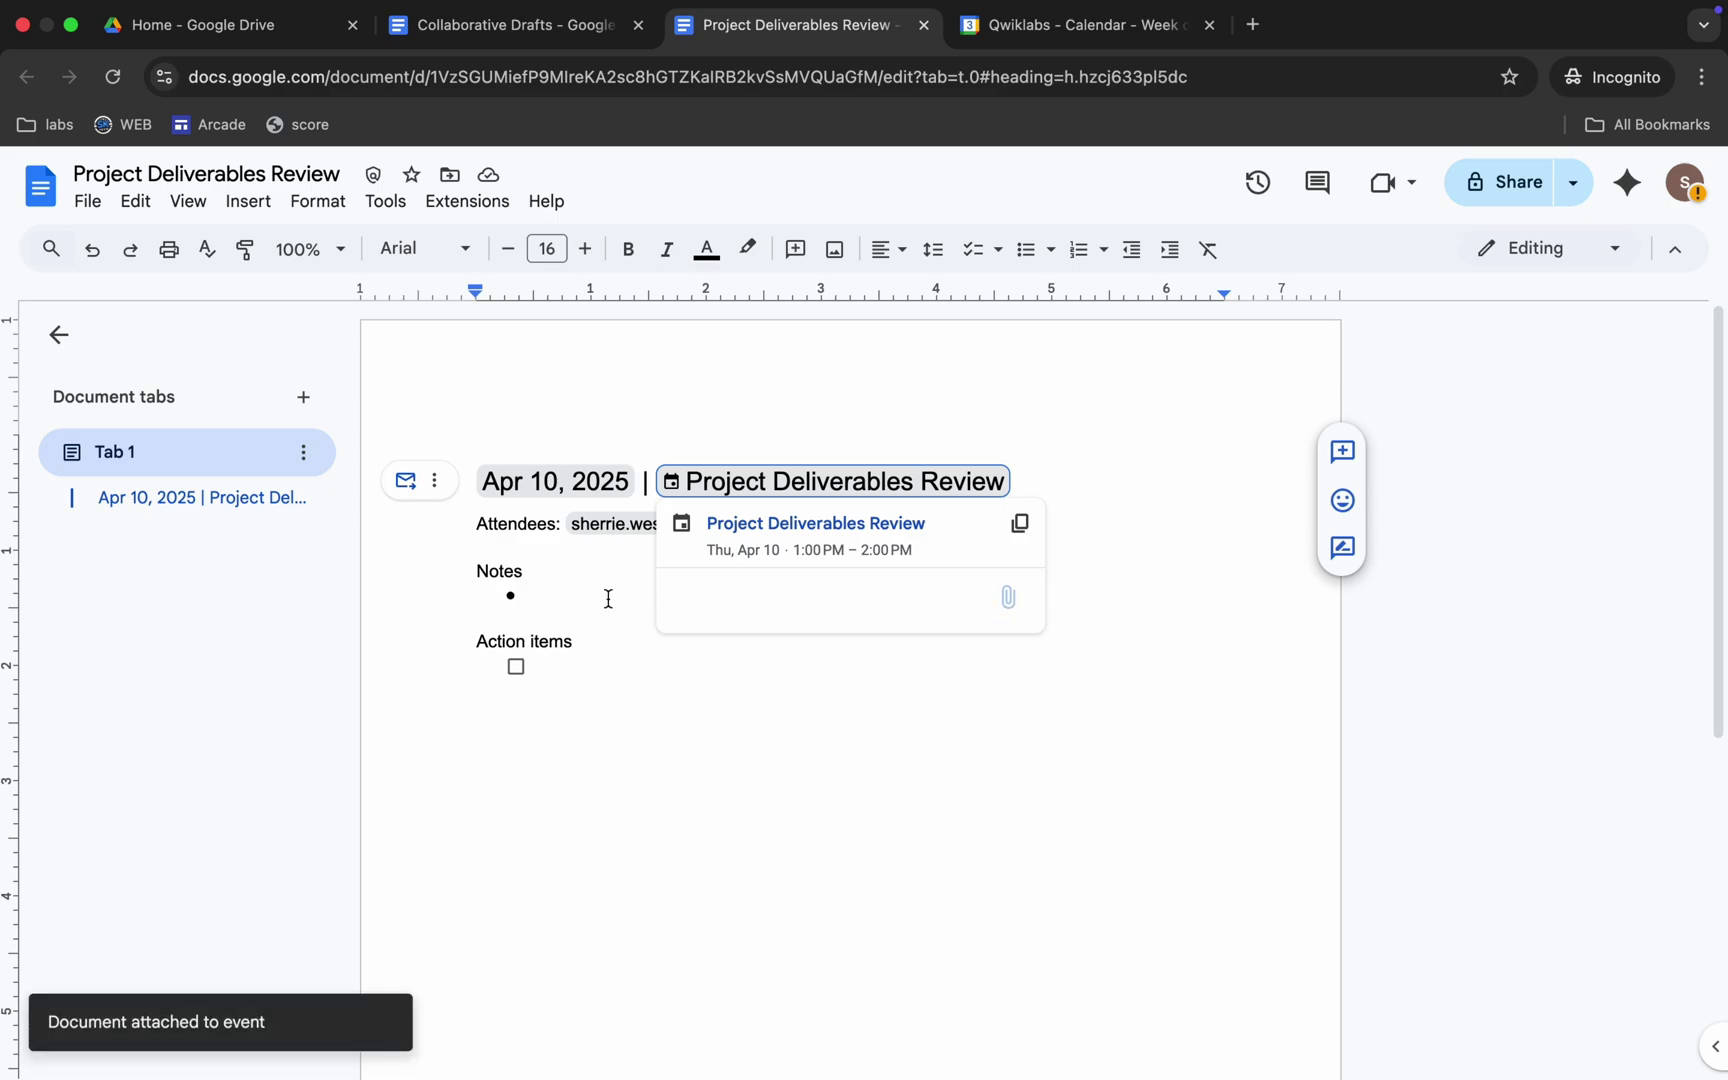
left_click(575, 591)
type("Sg")
key("Return")
type("Sgs")
key("Return")
type("G")
key("Return")
type("Sg sa")
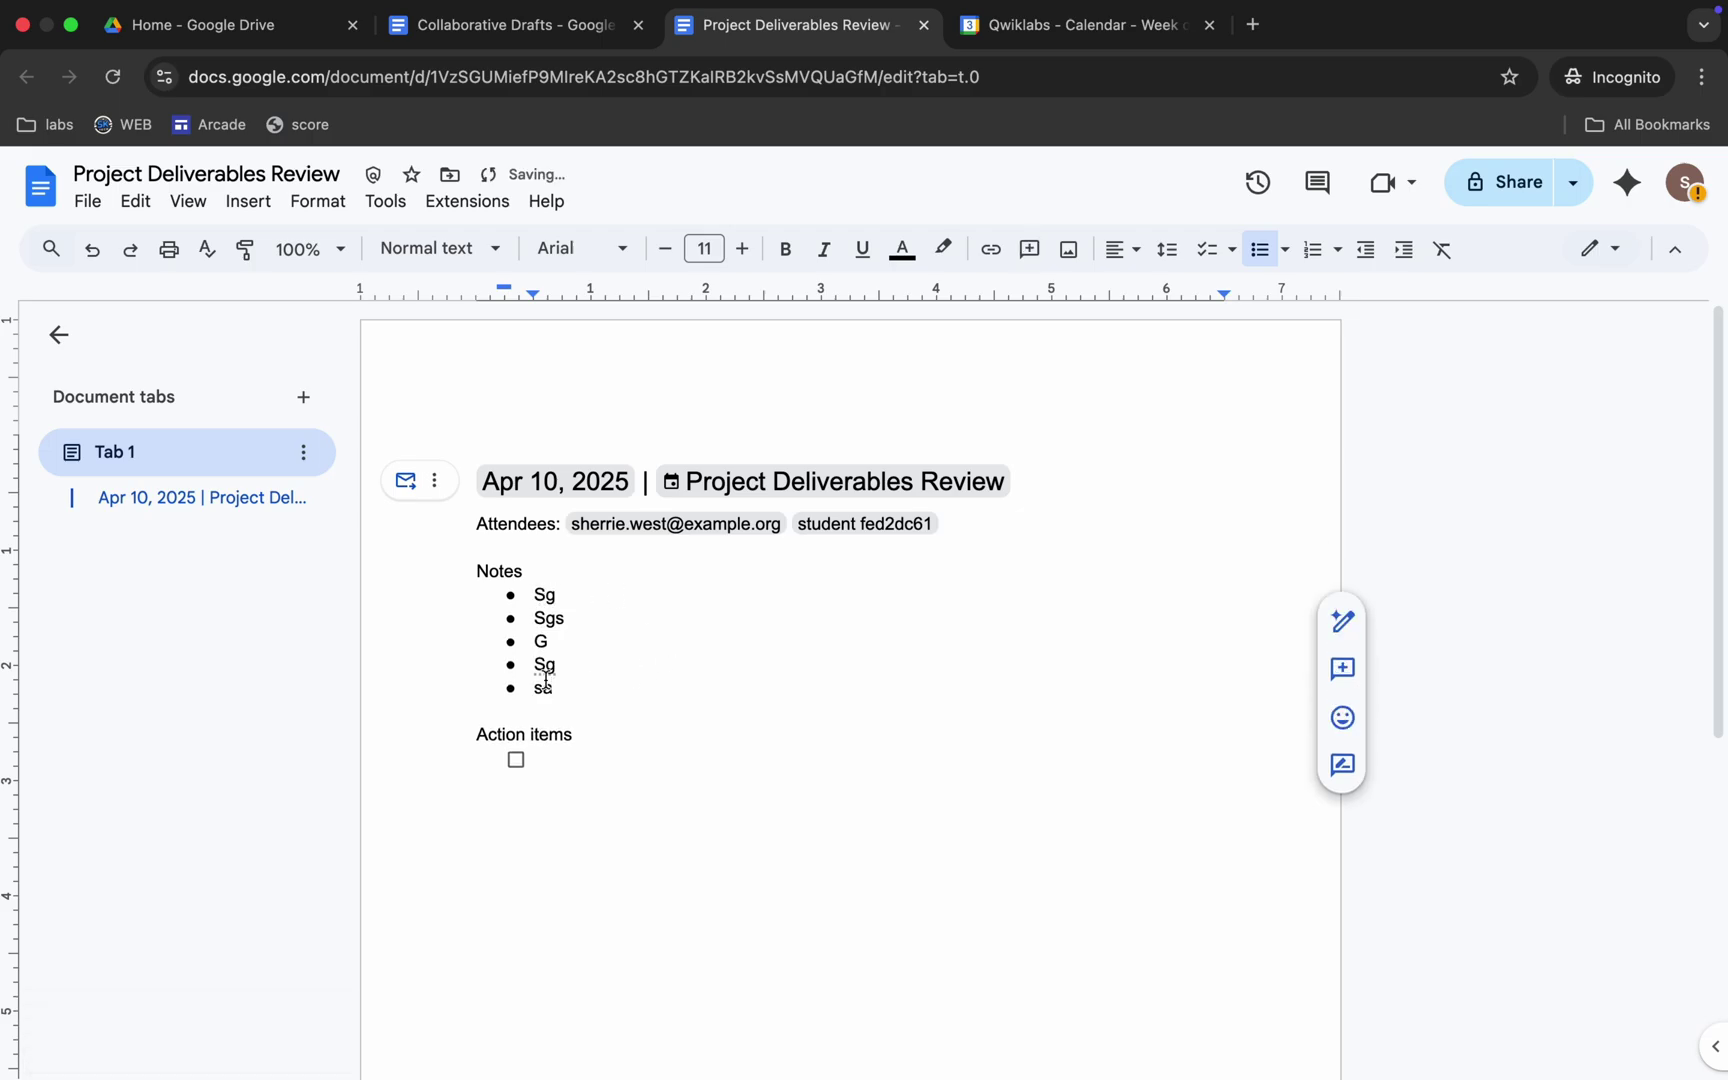
key("ctrl+Left")
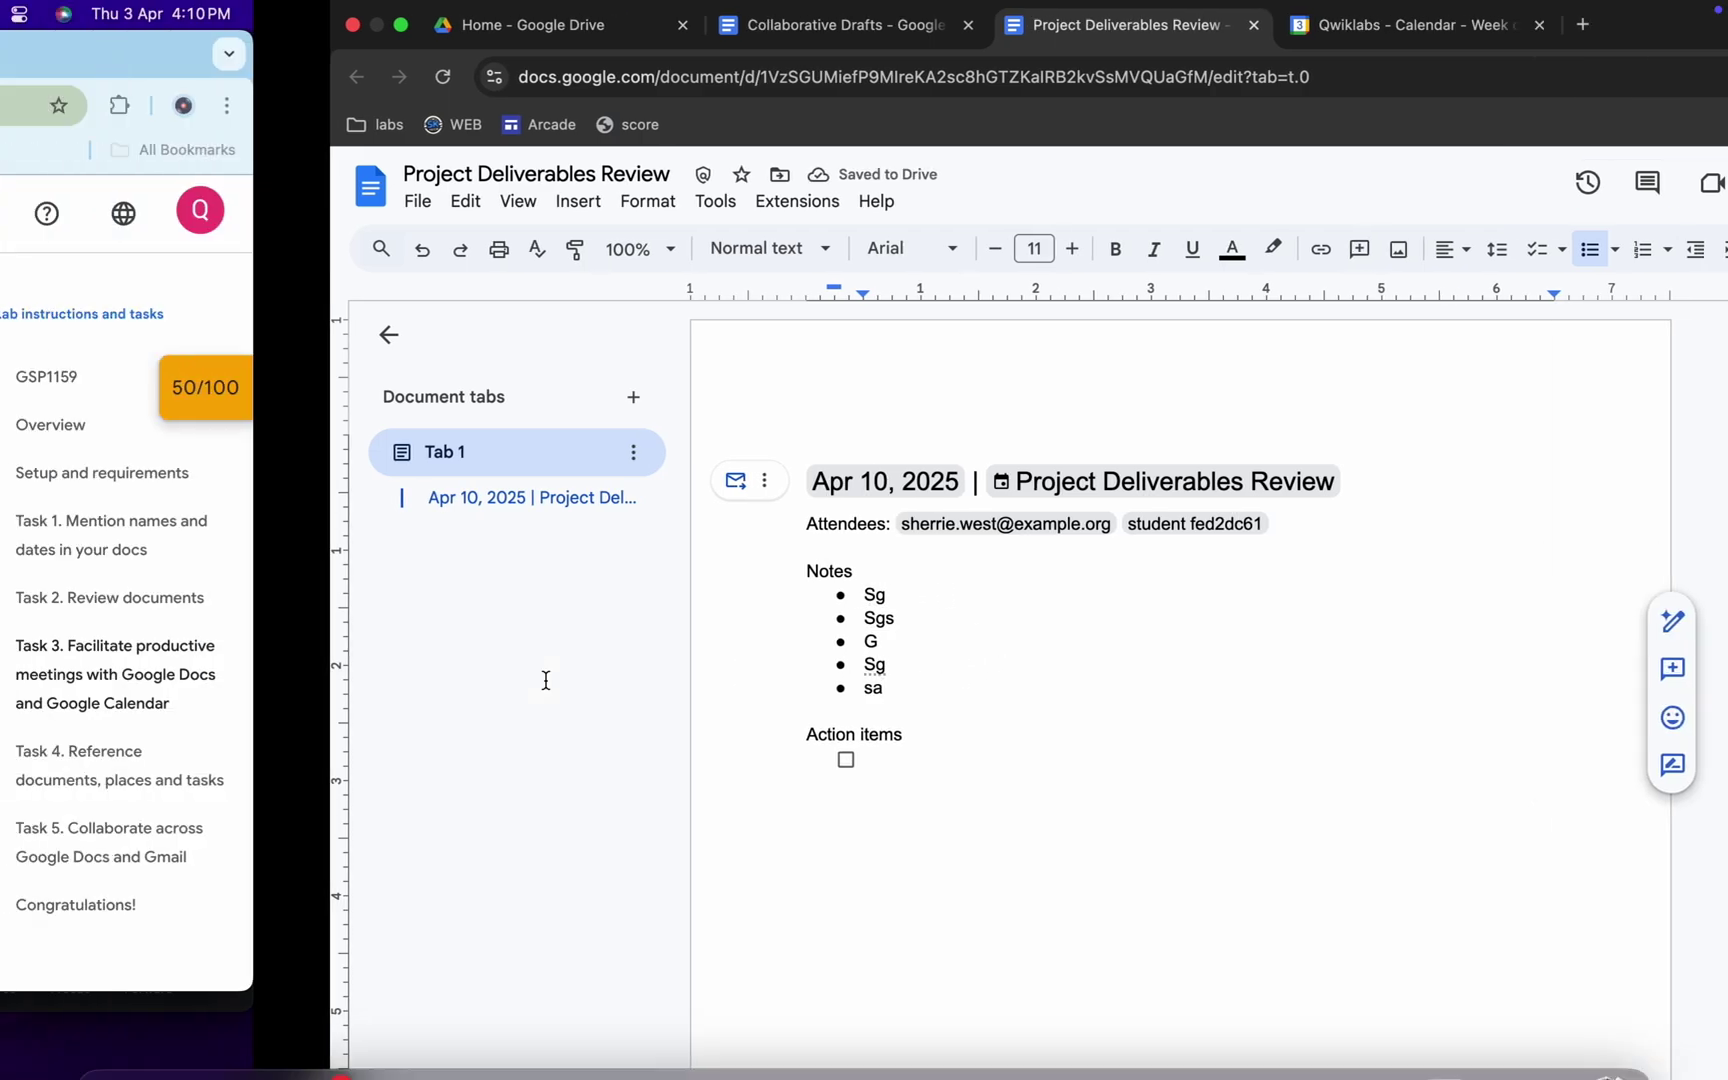
scroll(800, 706, "down", 10)
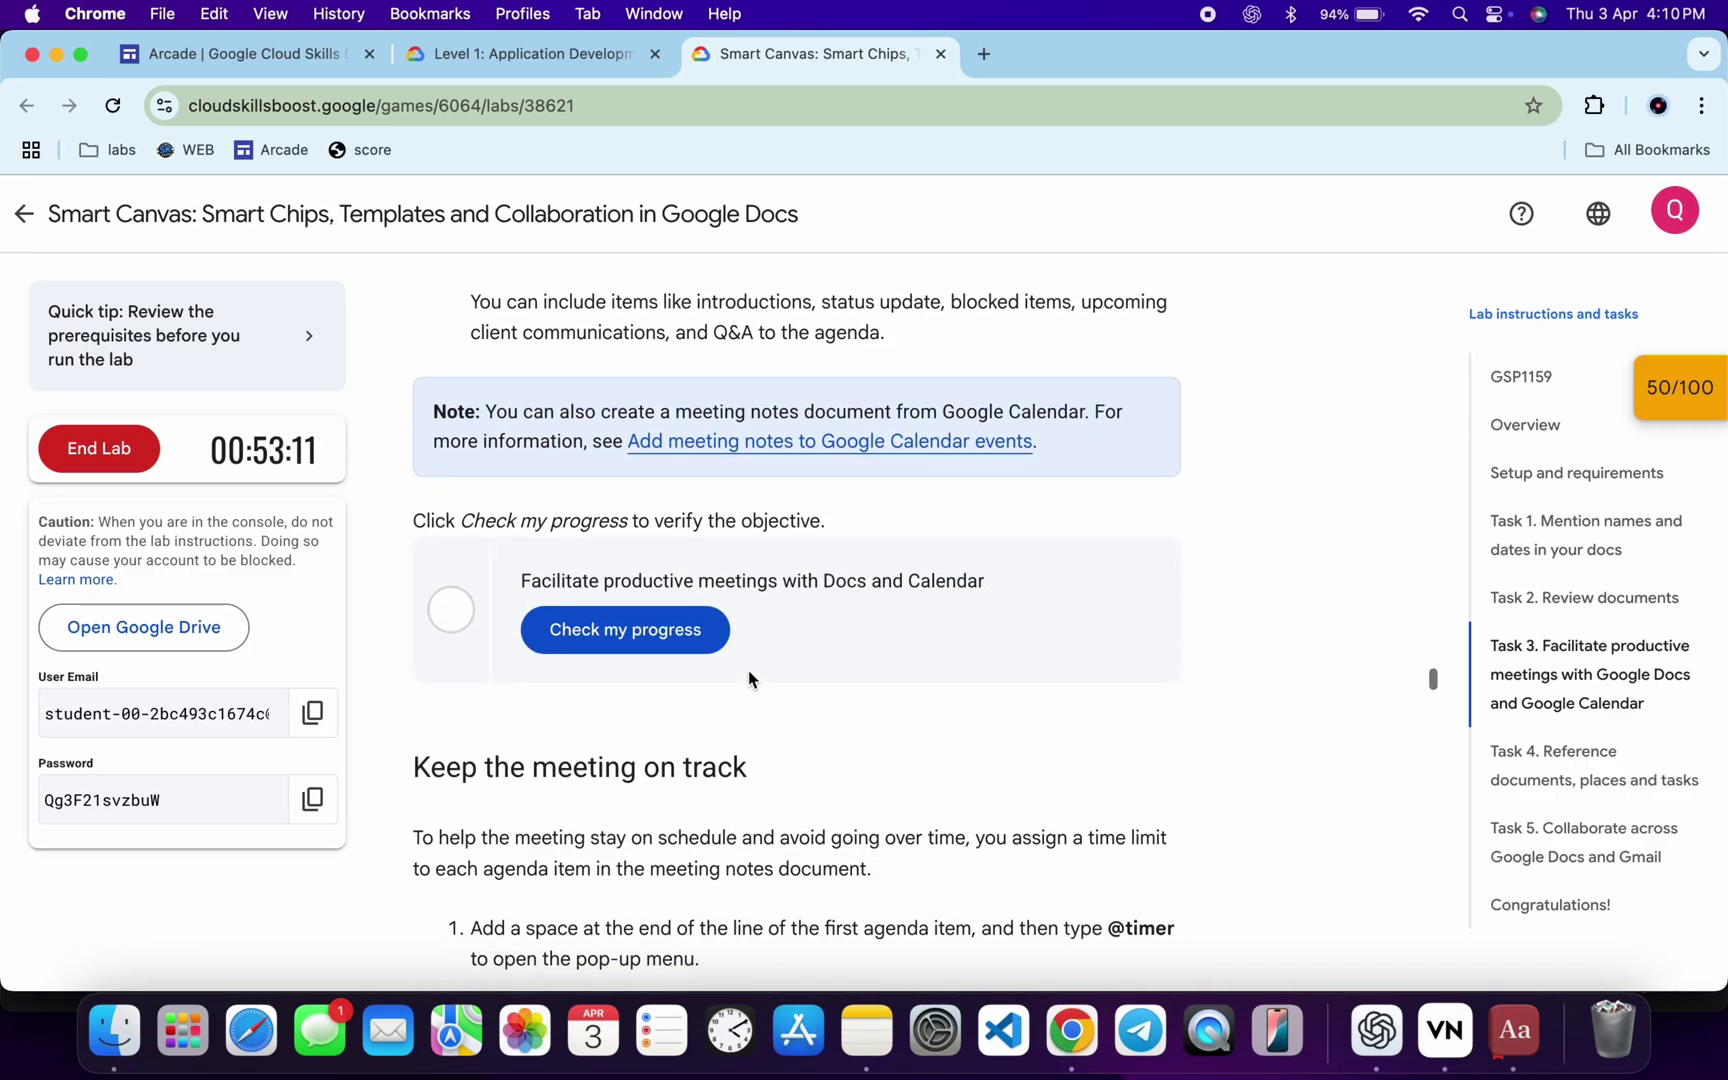
Have the lab check the meeting-notes task, read ahead to Task 4, and return to Docs.
left_click(662, 636)
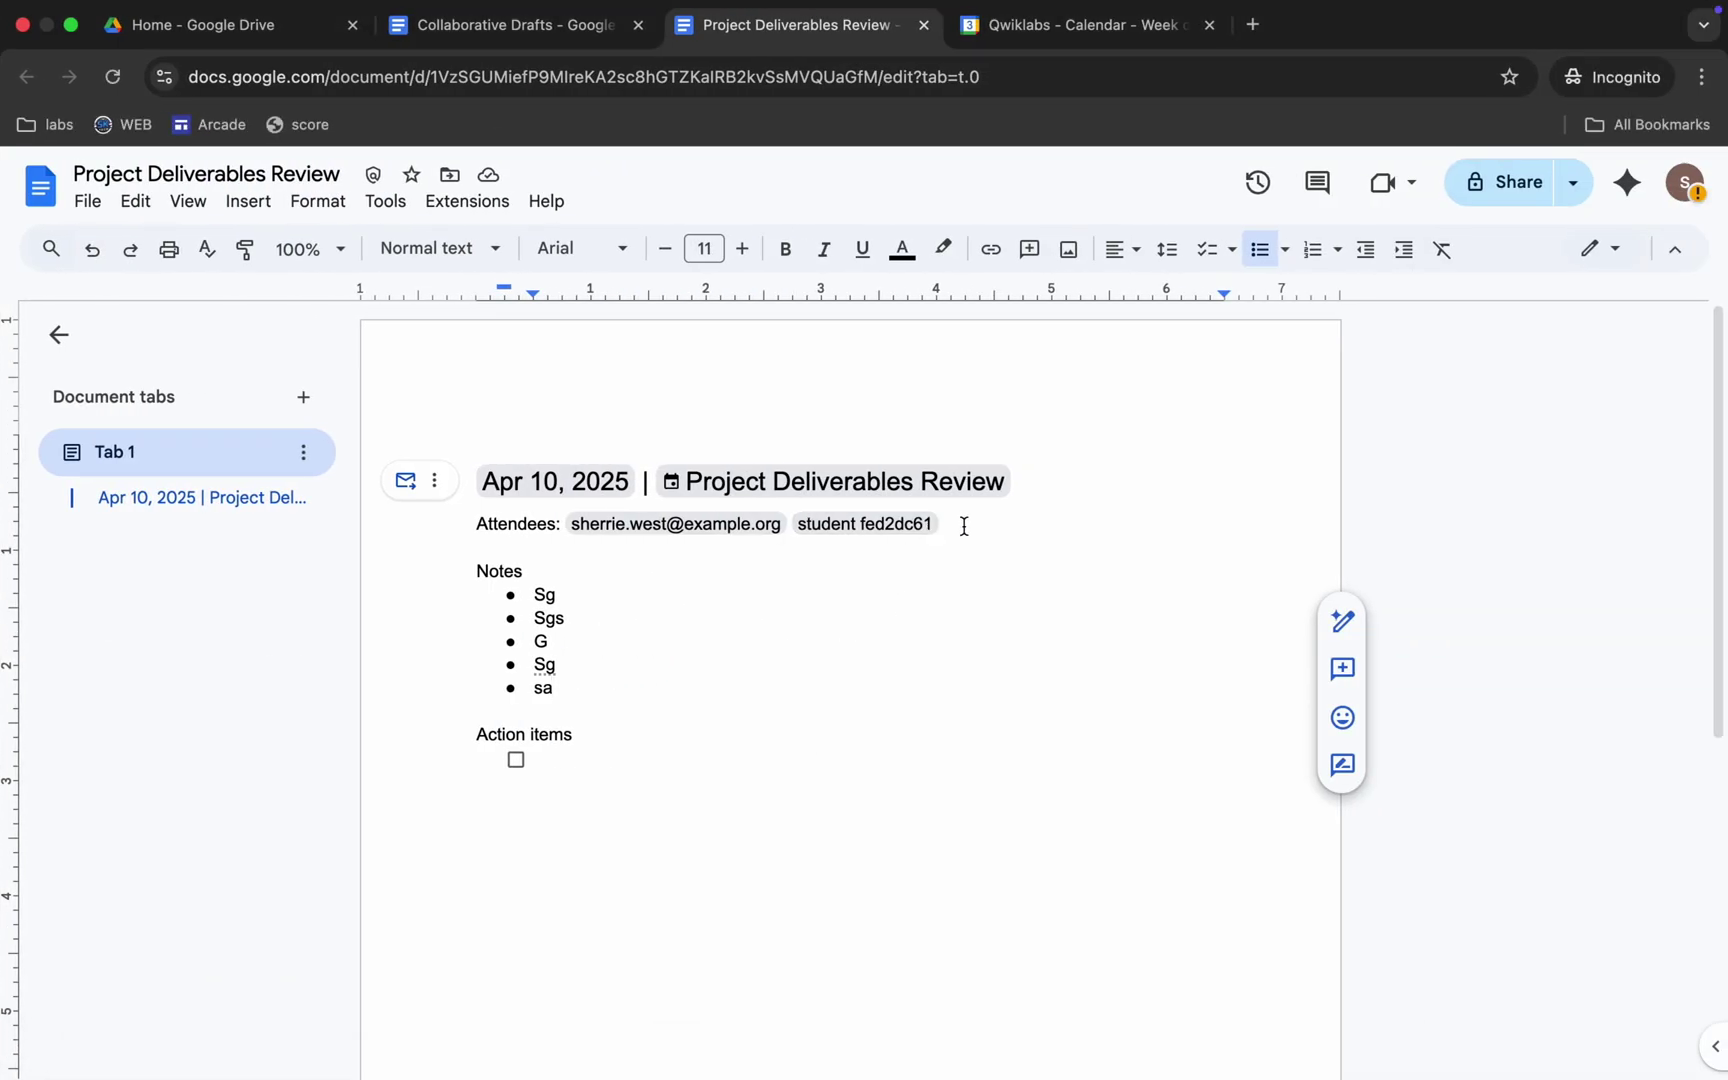
key("ctrl+Left")
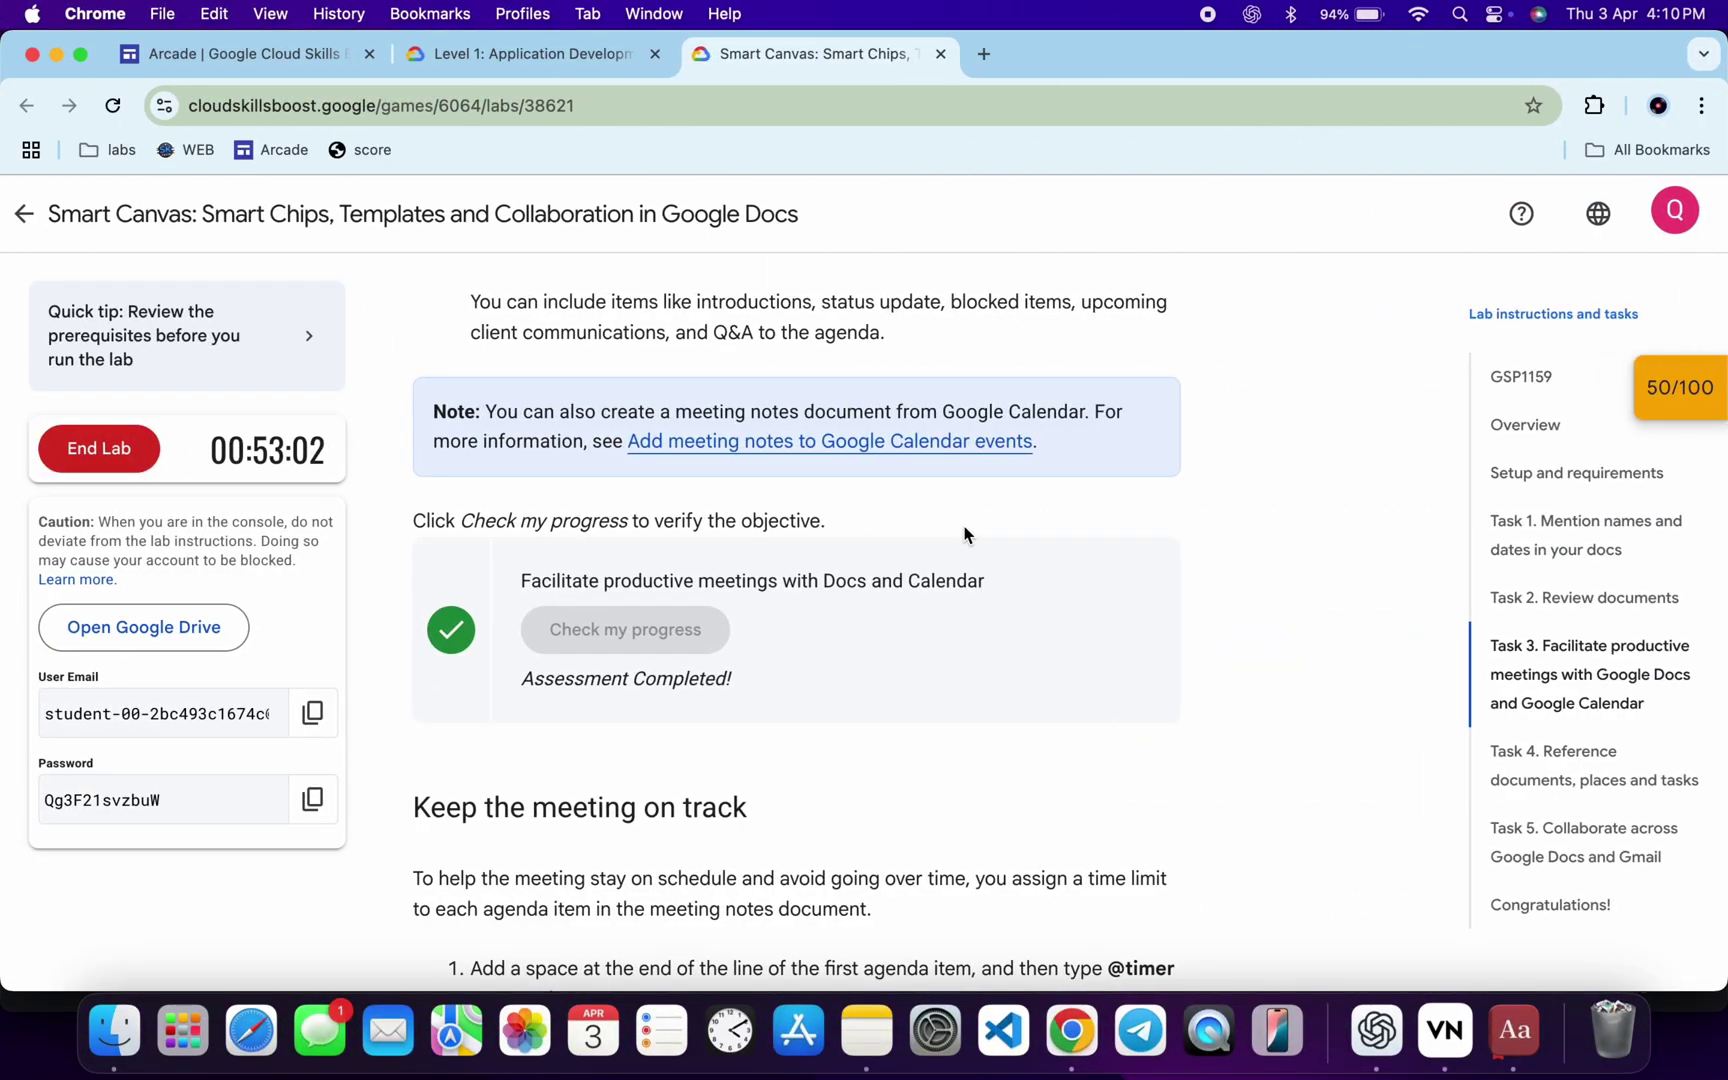
scroll(965, 535, "down", 20)
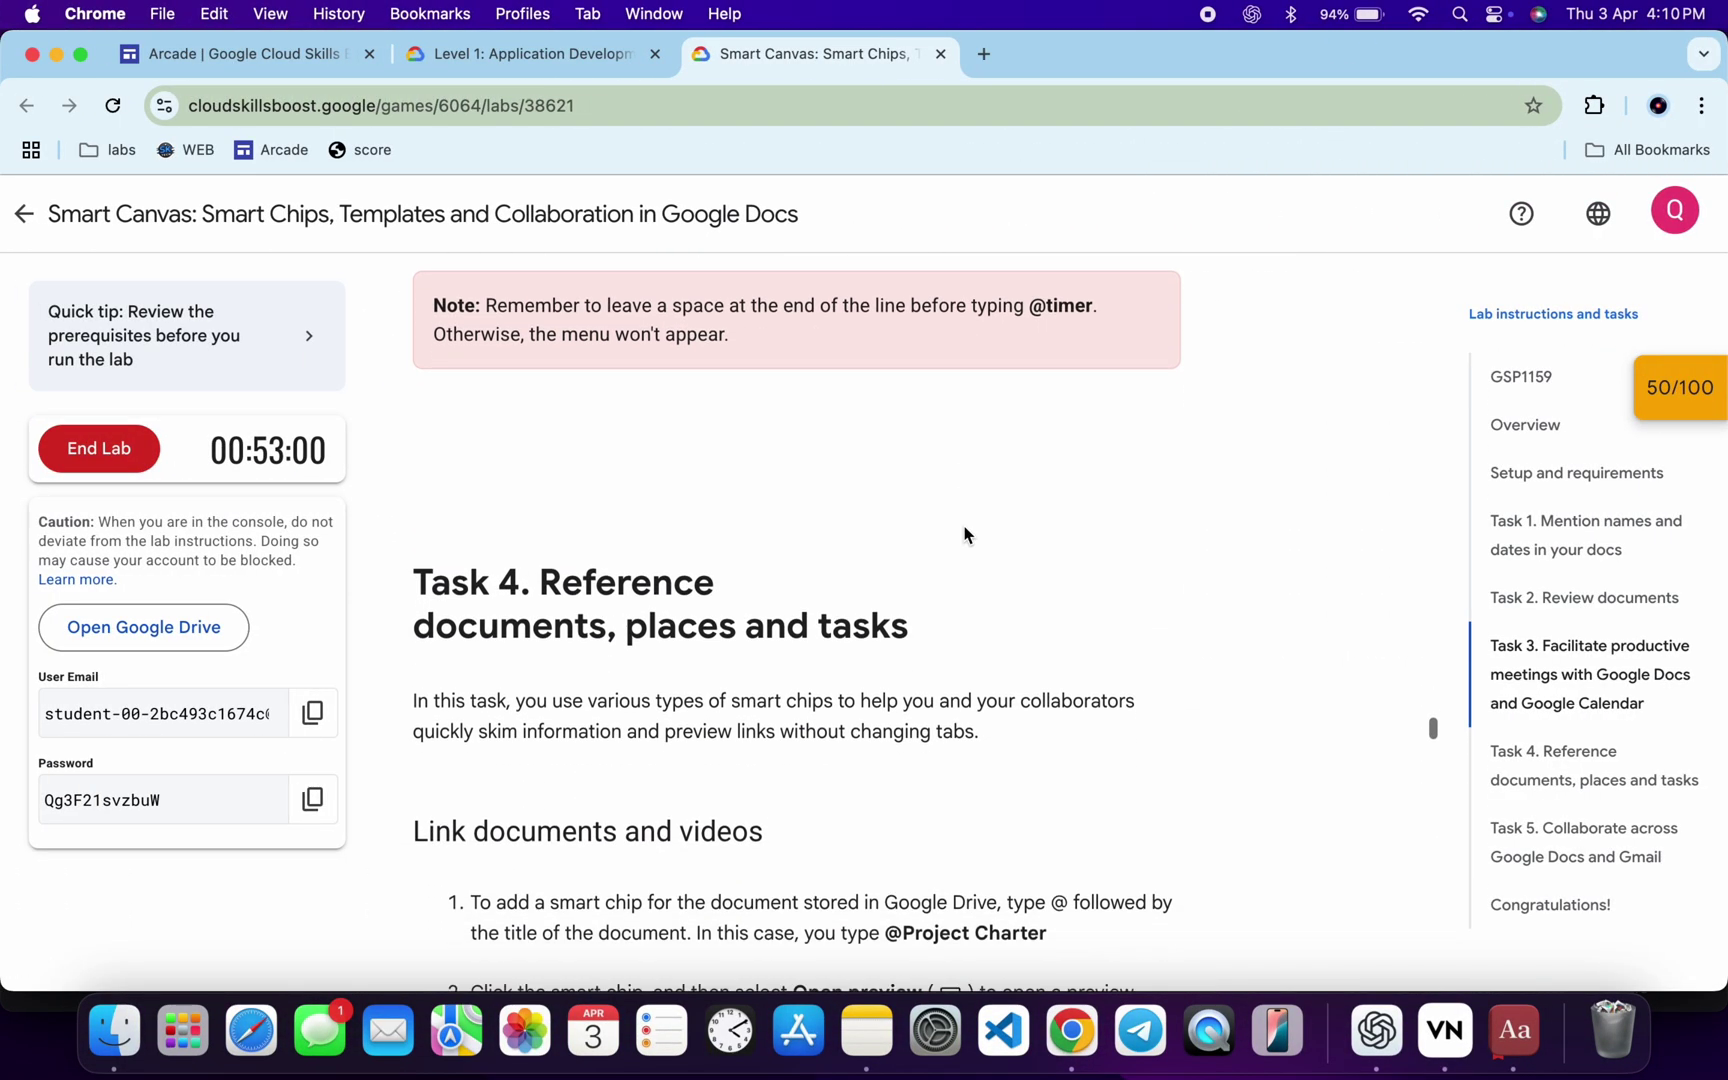
key("ctrl+Right")
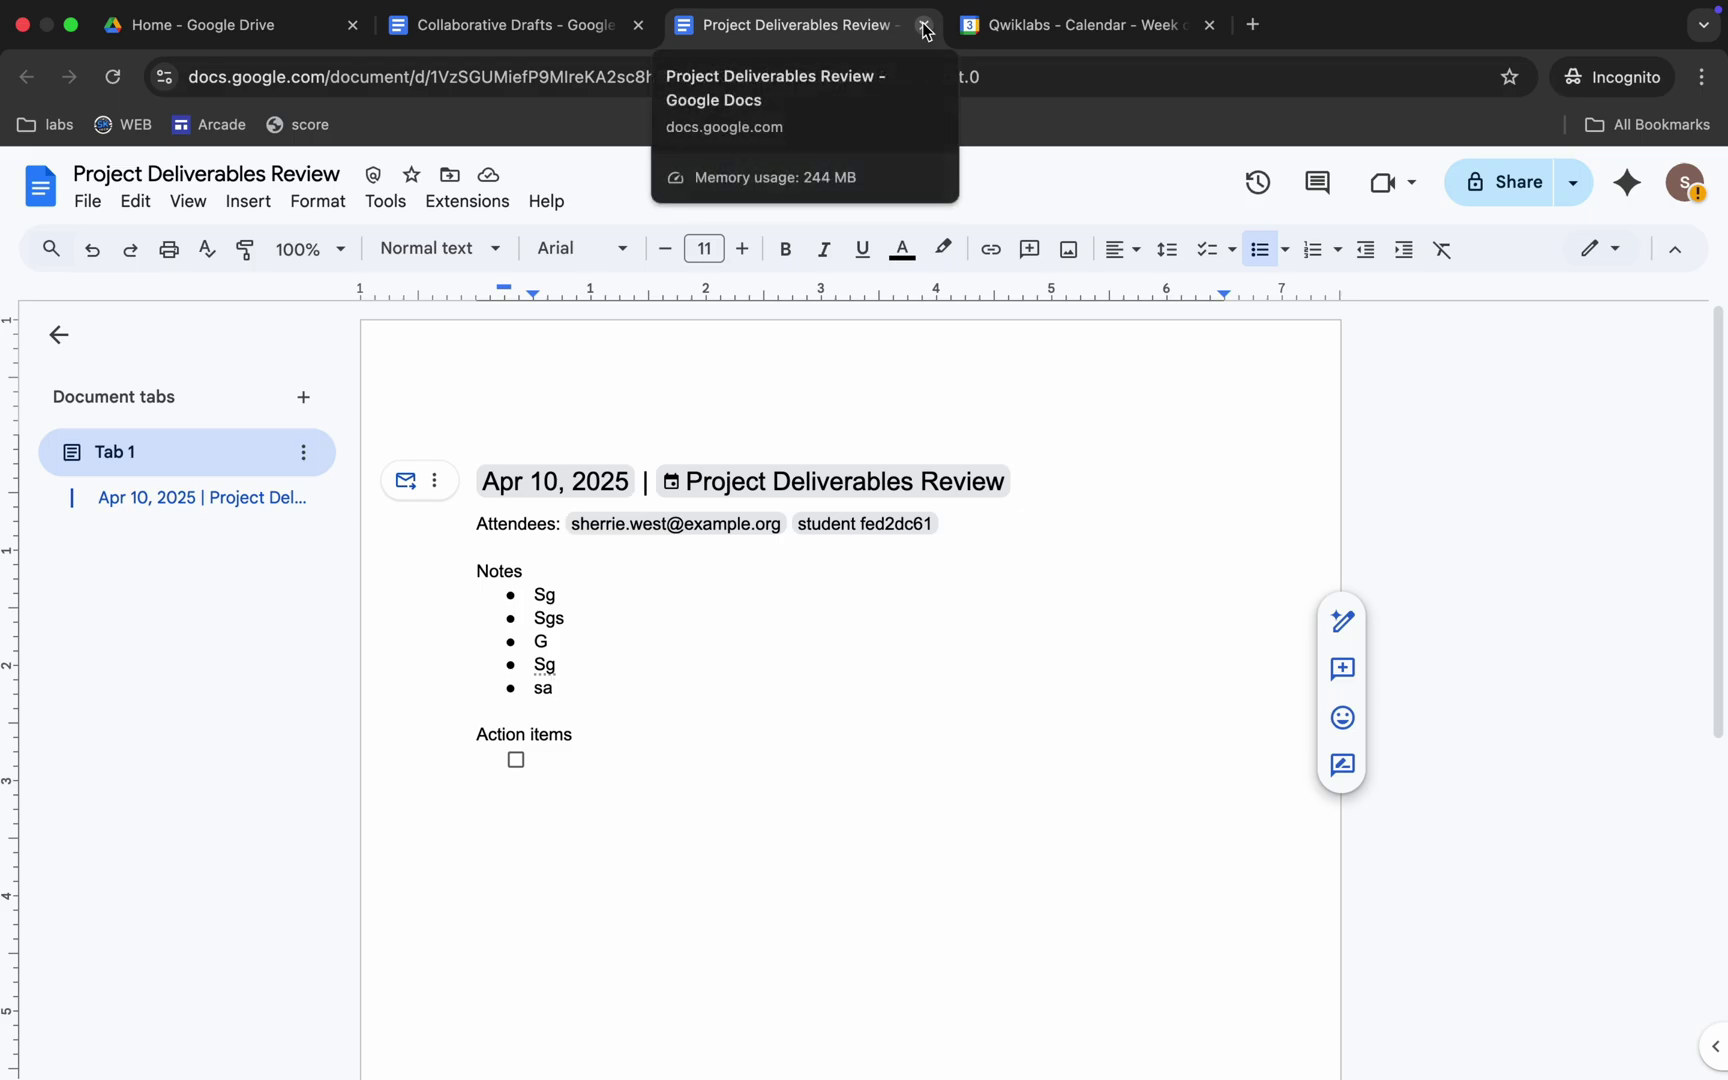
Close the Project Deliverables Review and Calendar tabs and start a new line below the event table.
left_click(924, 26)
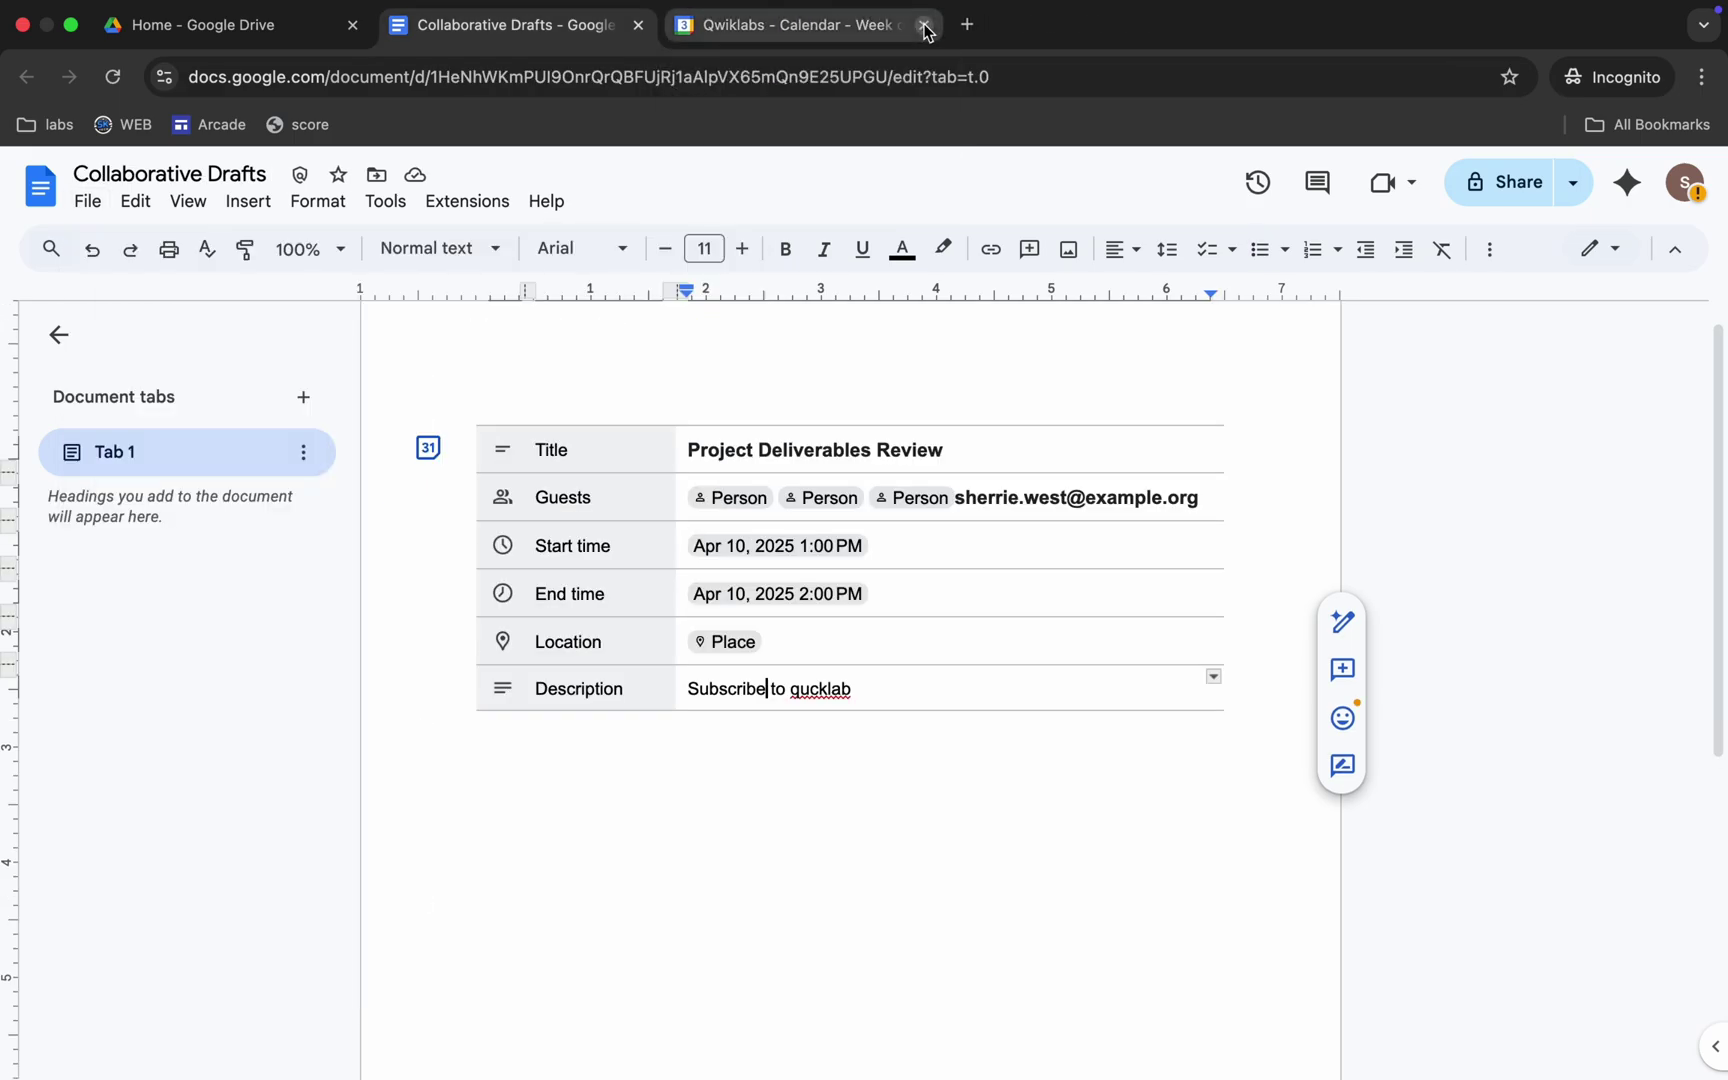
left_click(924, 26)
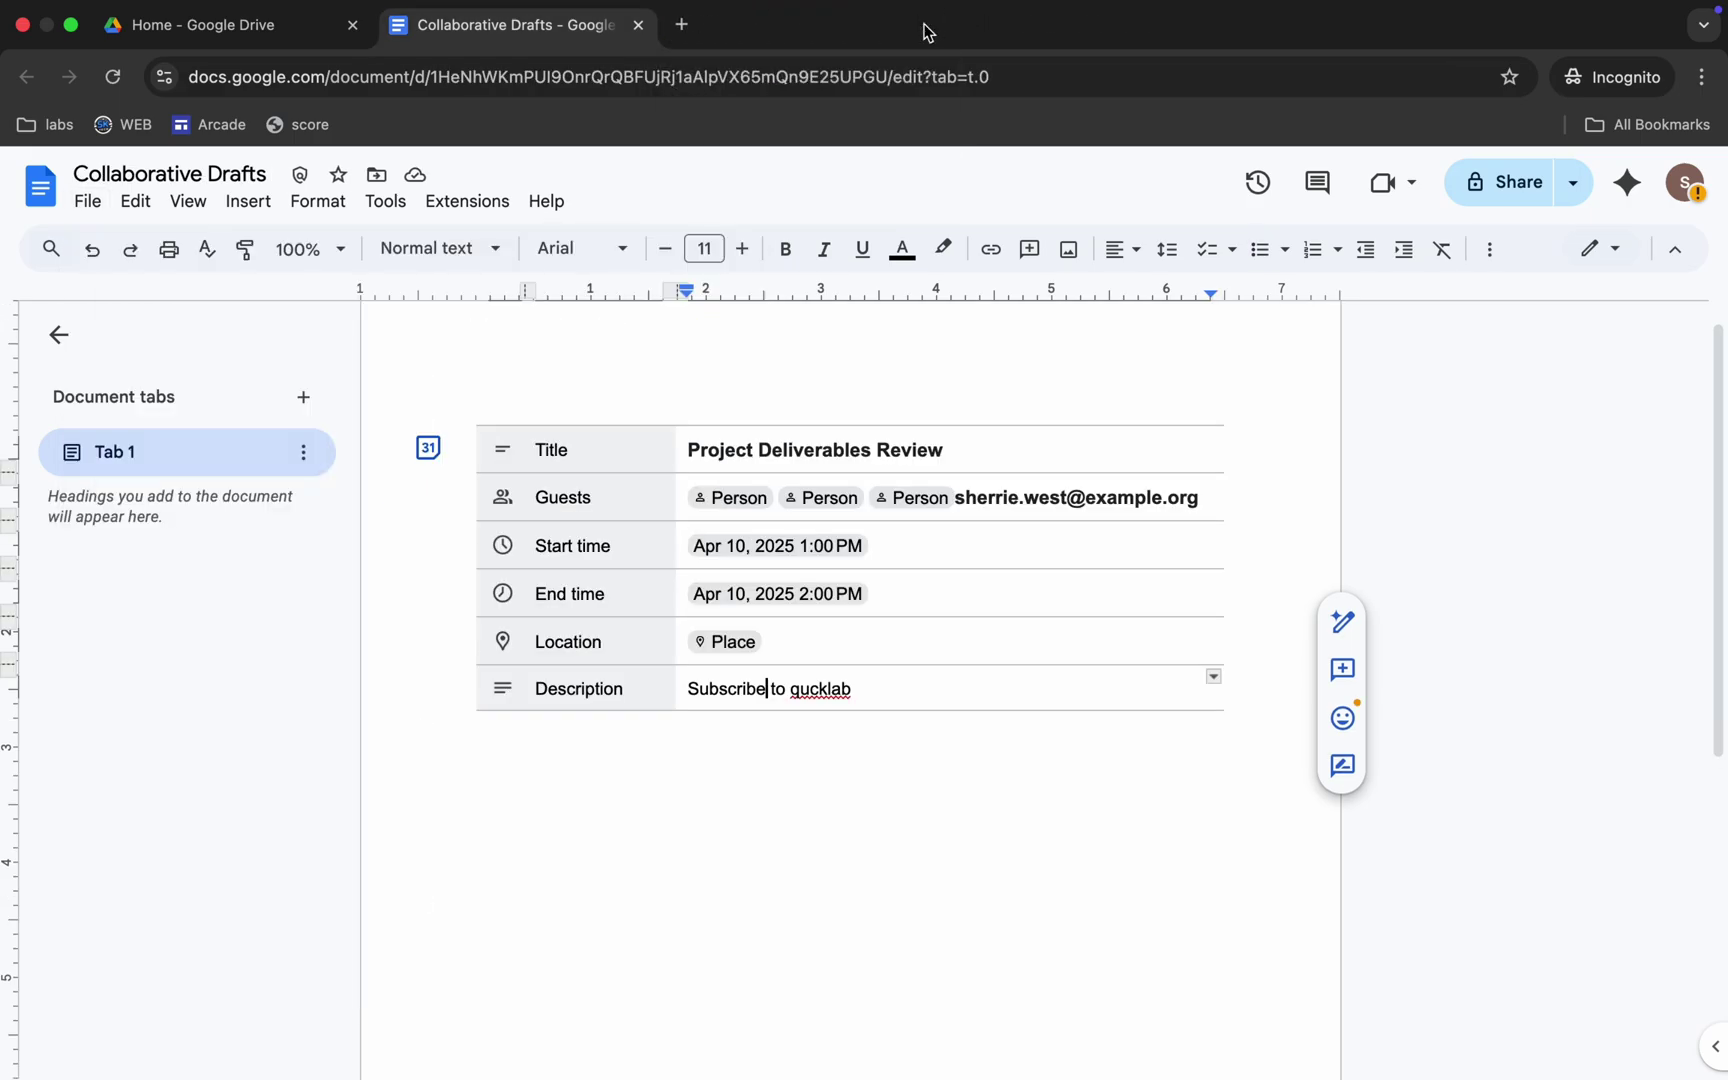
left_click(717, 859)
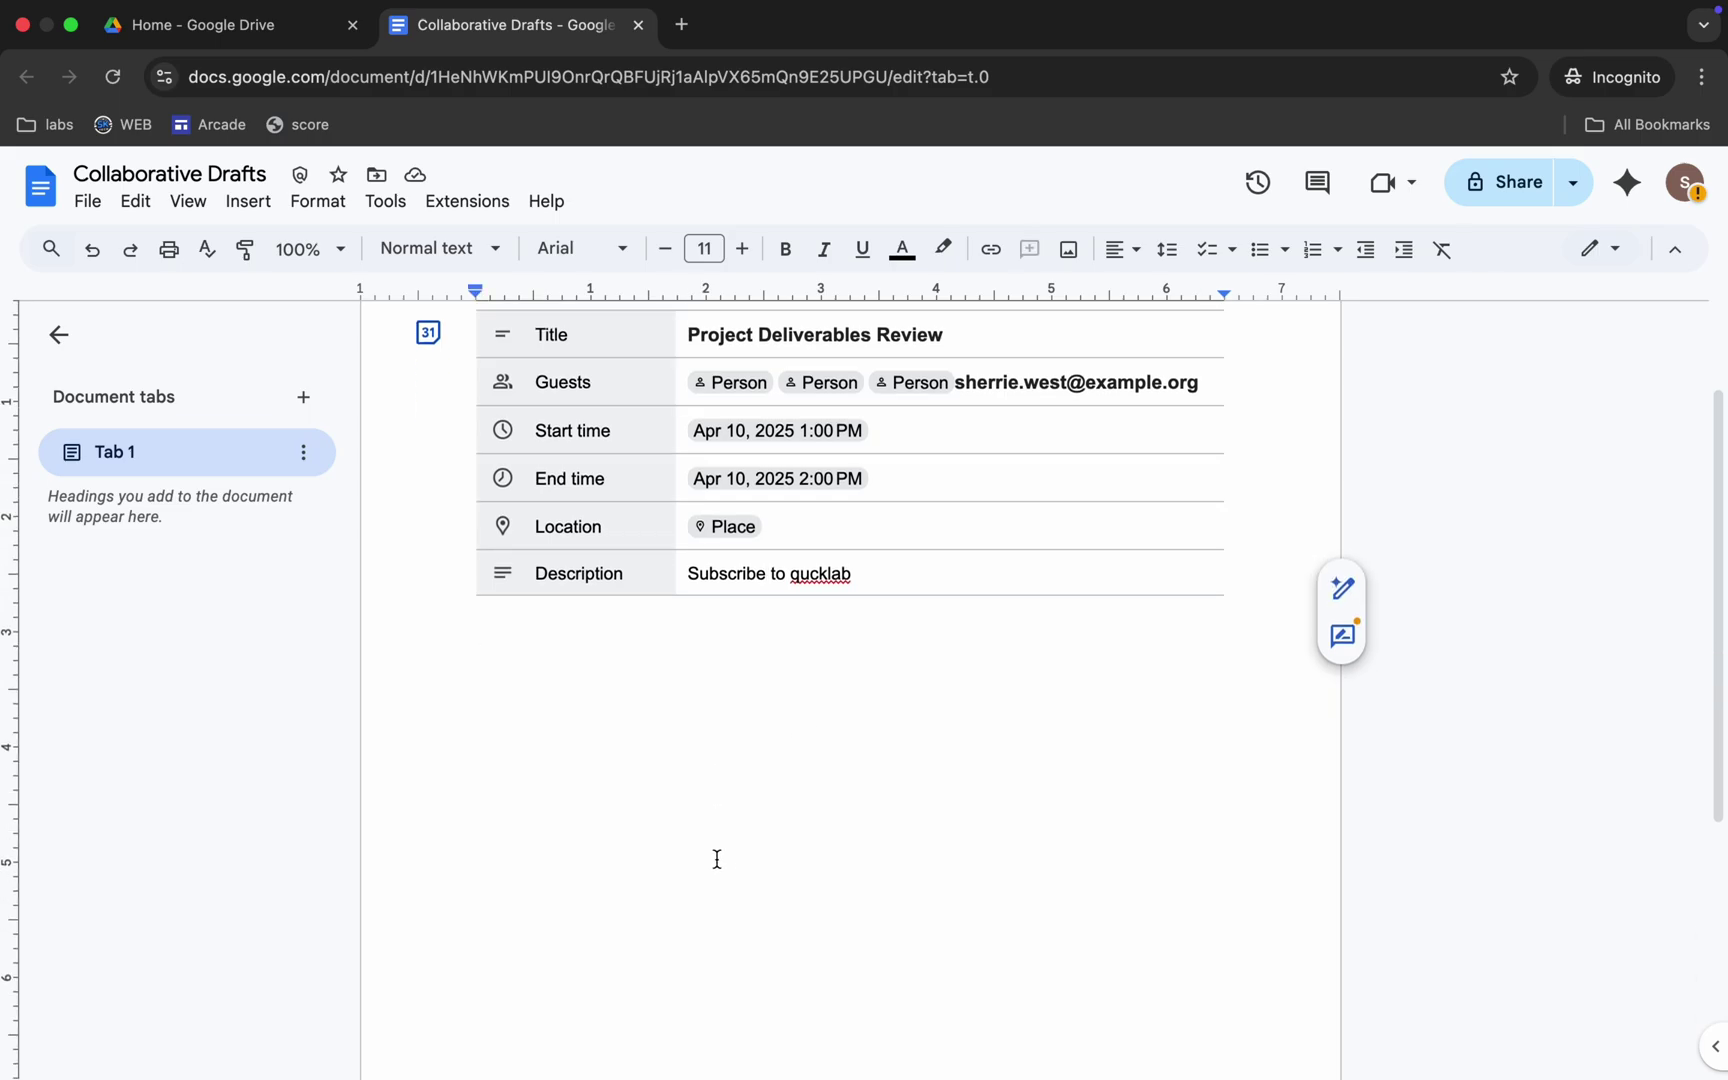
Review Task 4's steps in the lab, marking 'Collaborative Drafts' and 'Building Blocks'.
key("ctrl+Left")
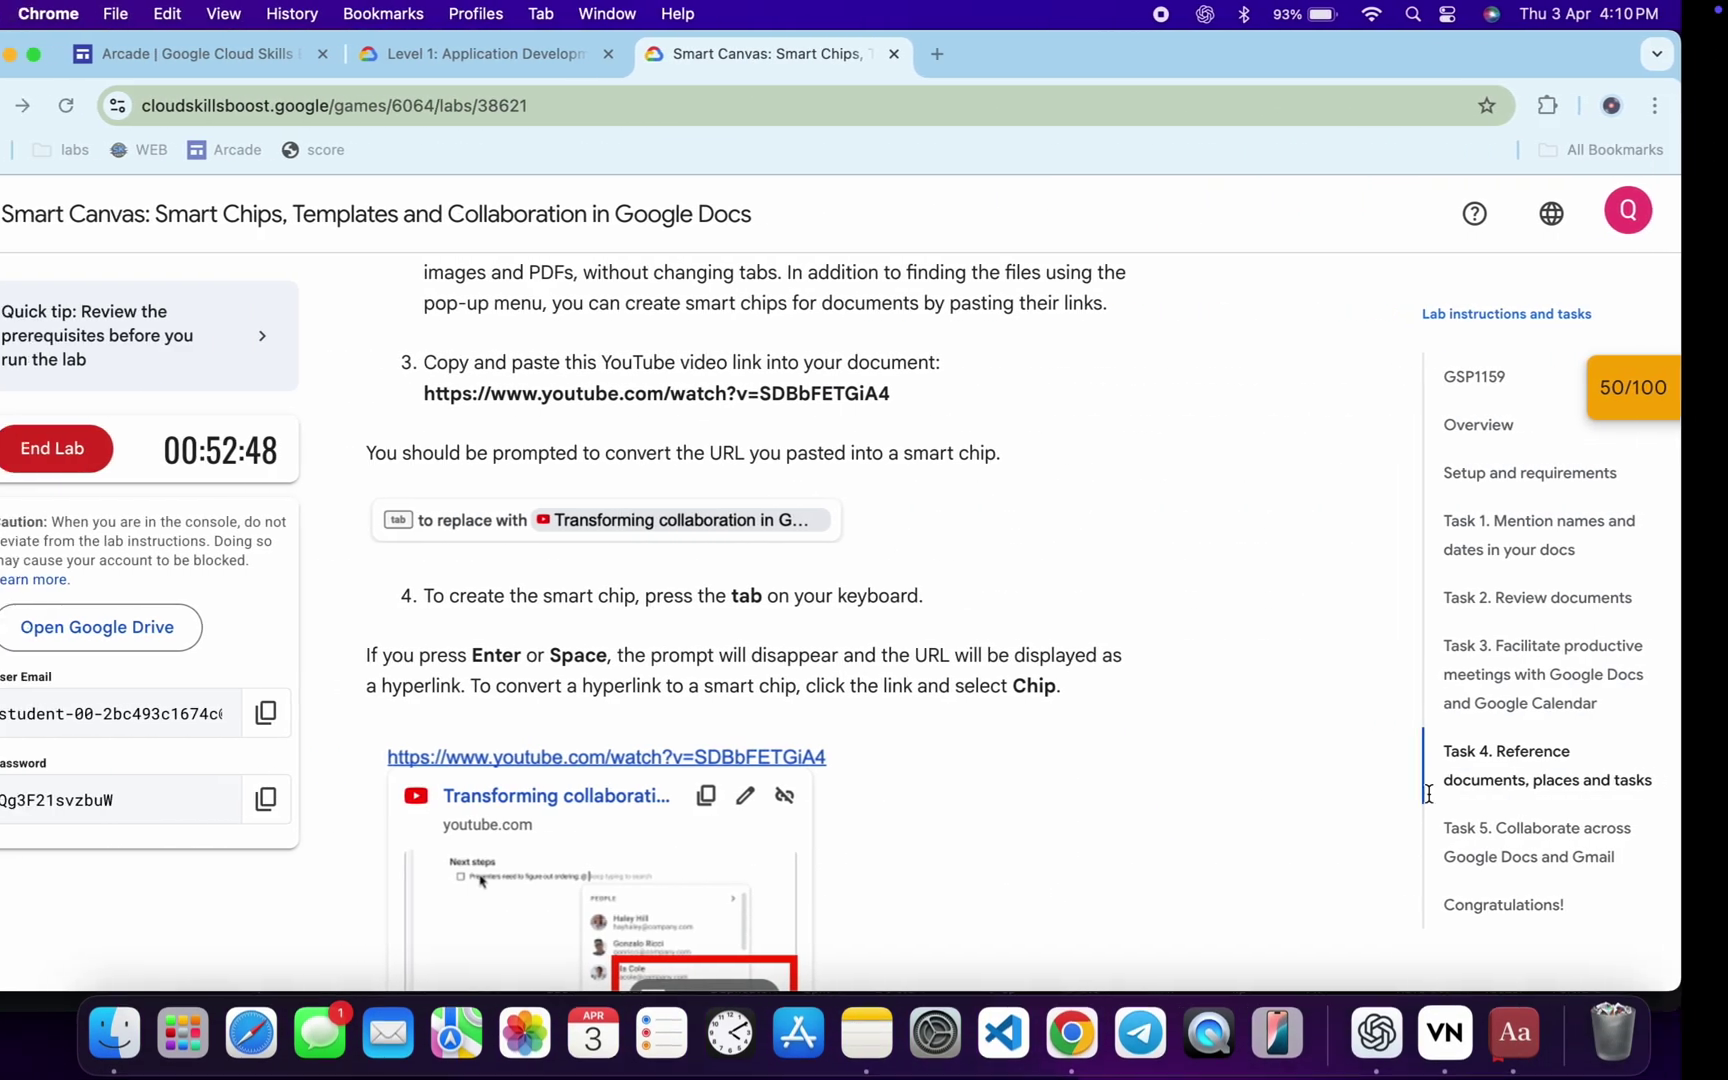
scroll(1081, 761, "down", 20)
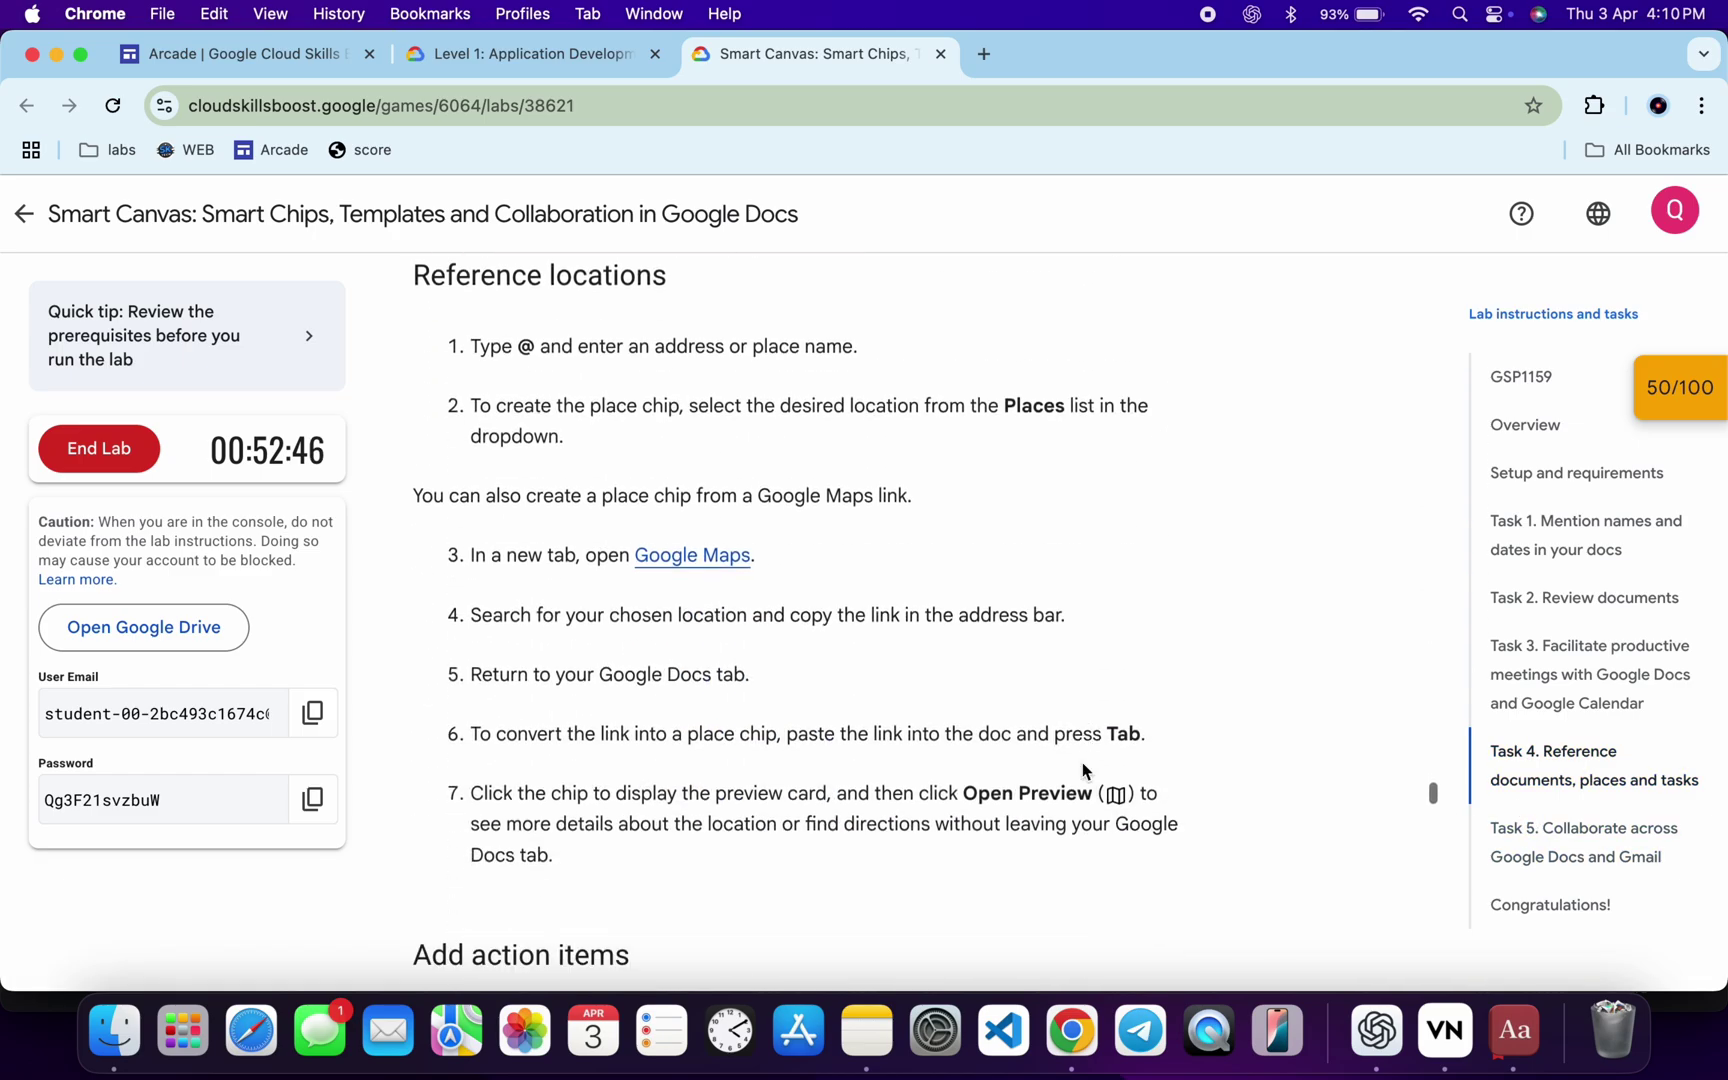
scroll(1081, 761, "down", 5)
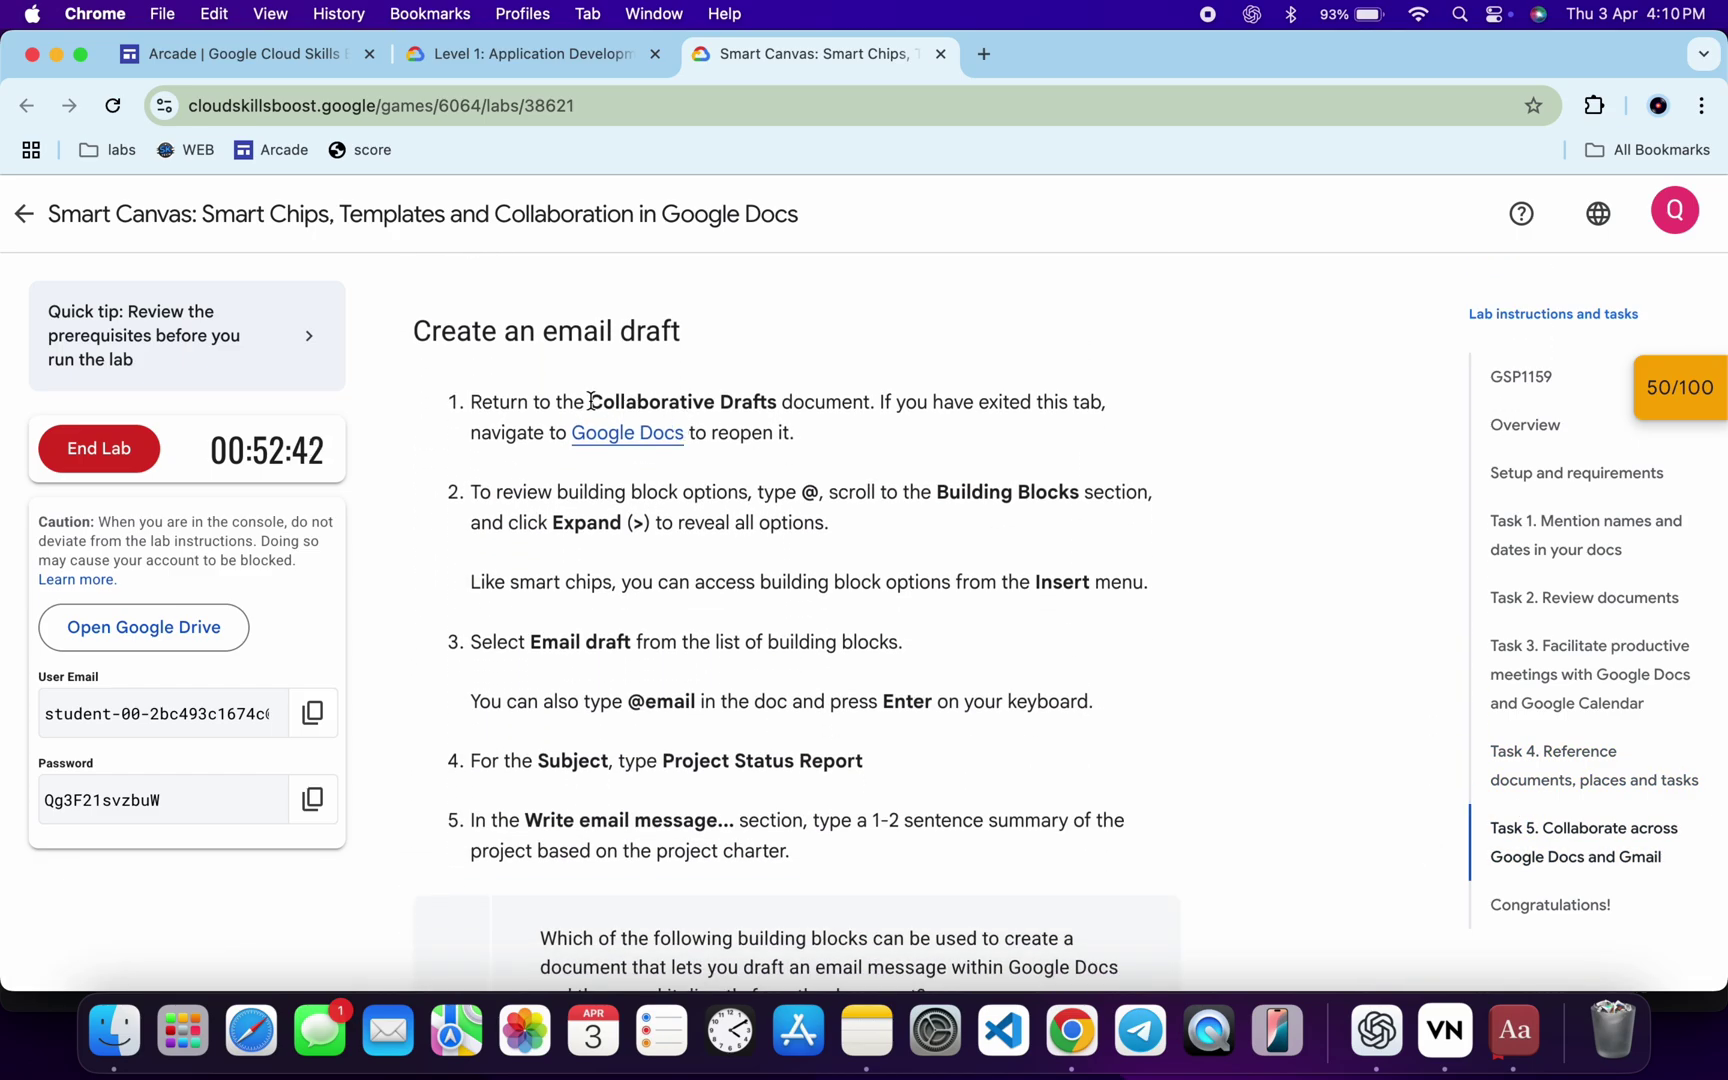
left_click_drag(590, 401, 777, 402)
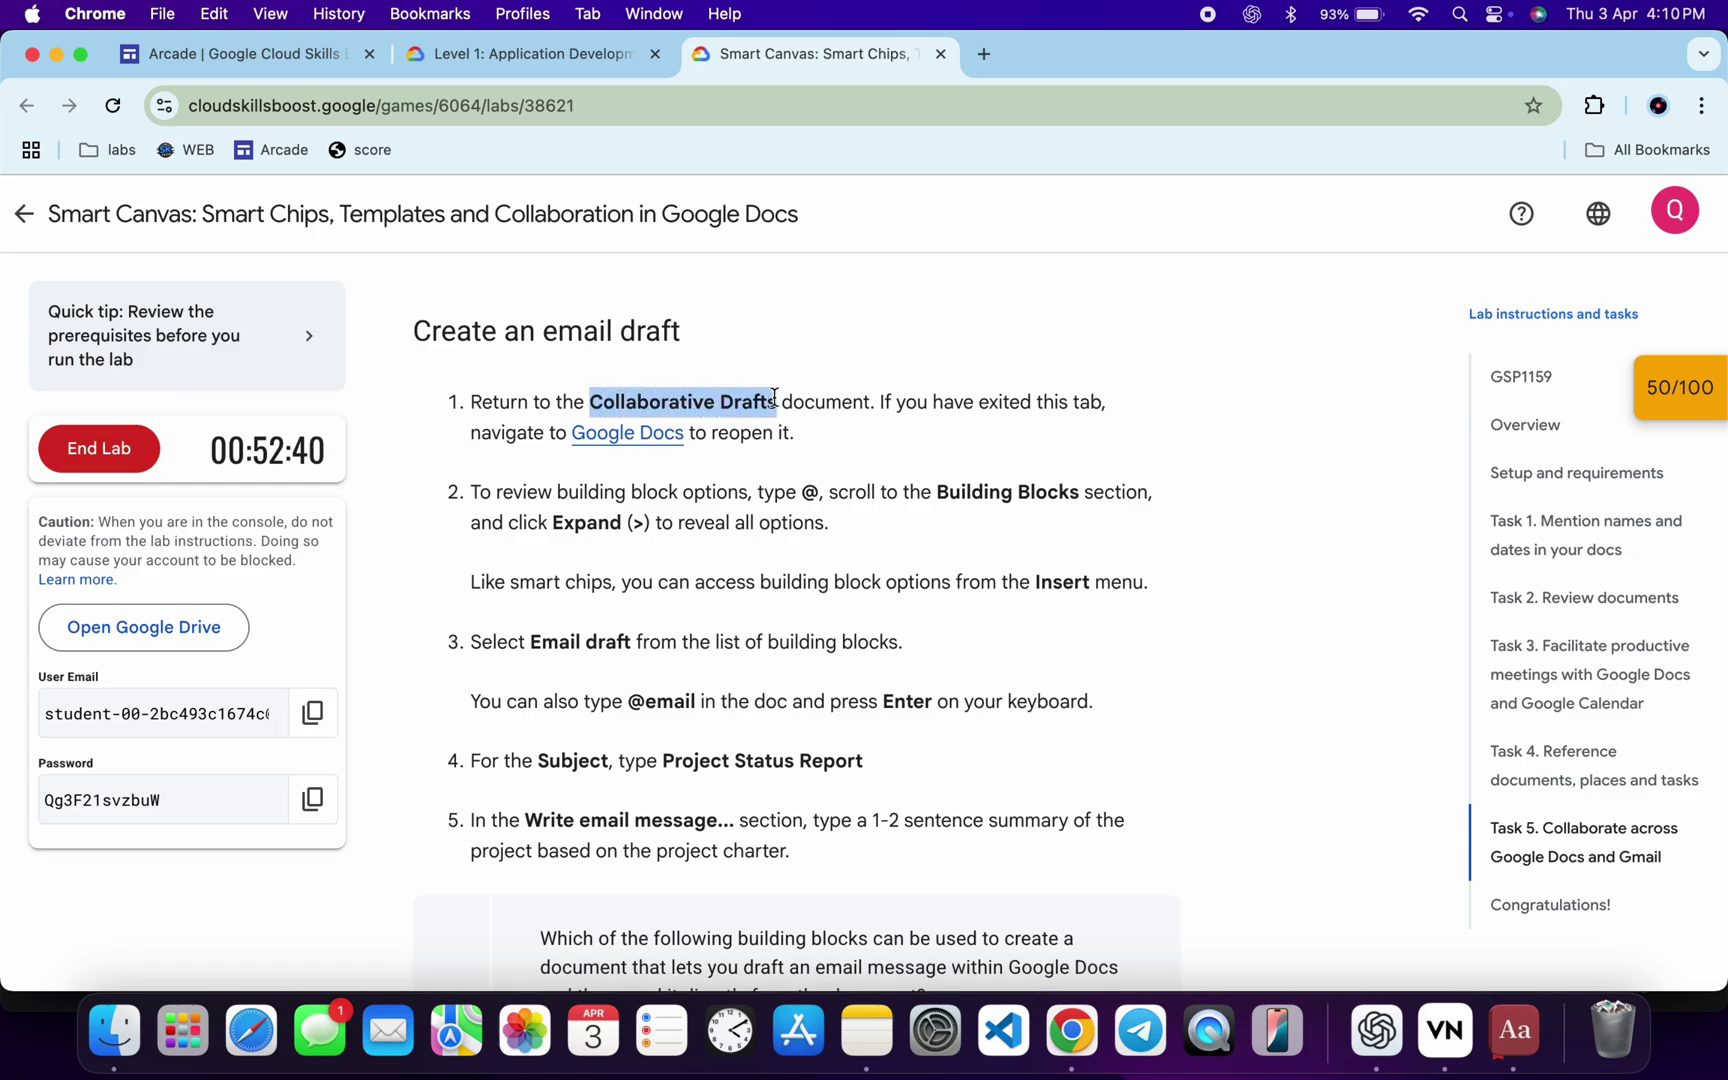
left_click_drag(936, 492, 1079, 491)
key("ctrl+Right")
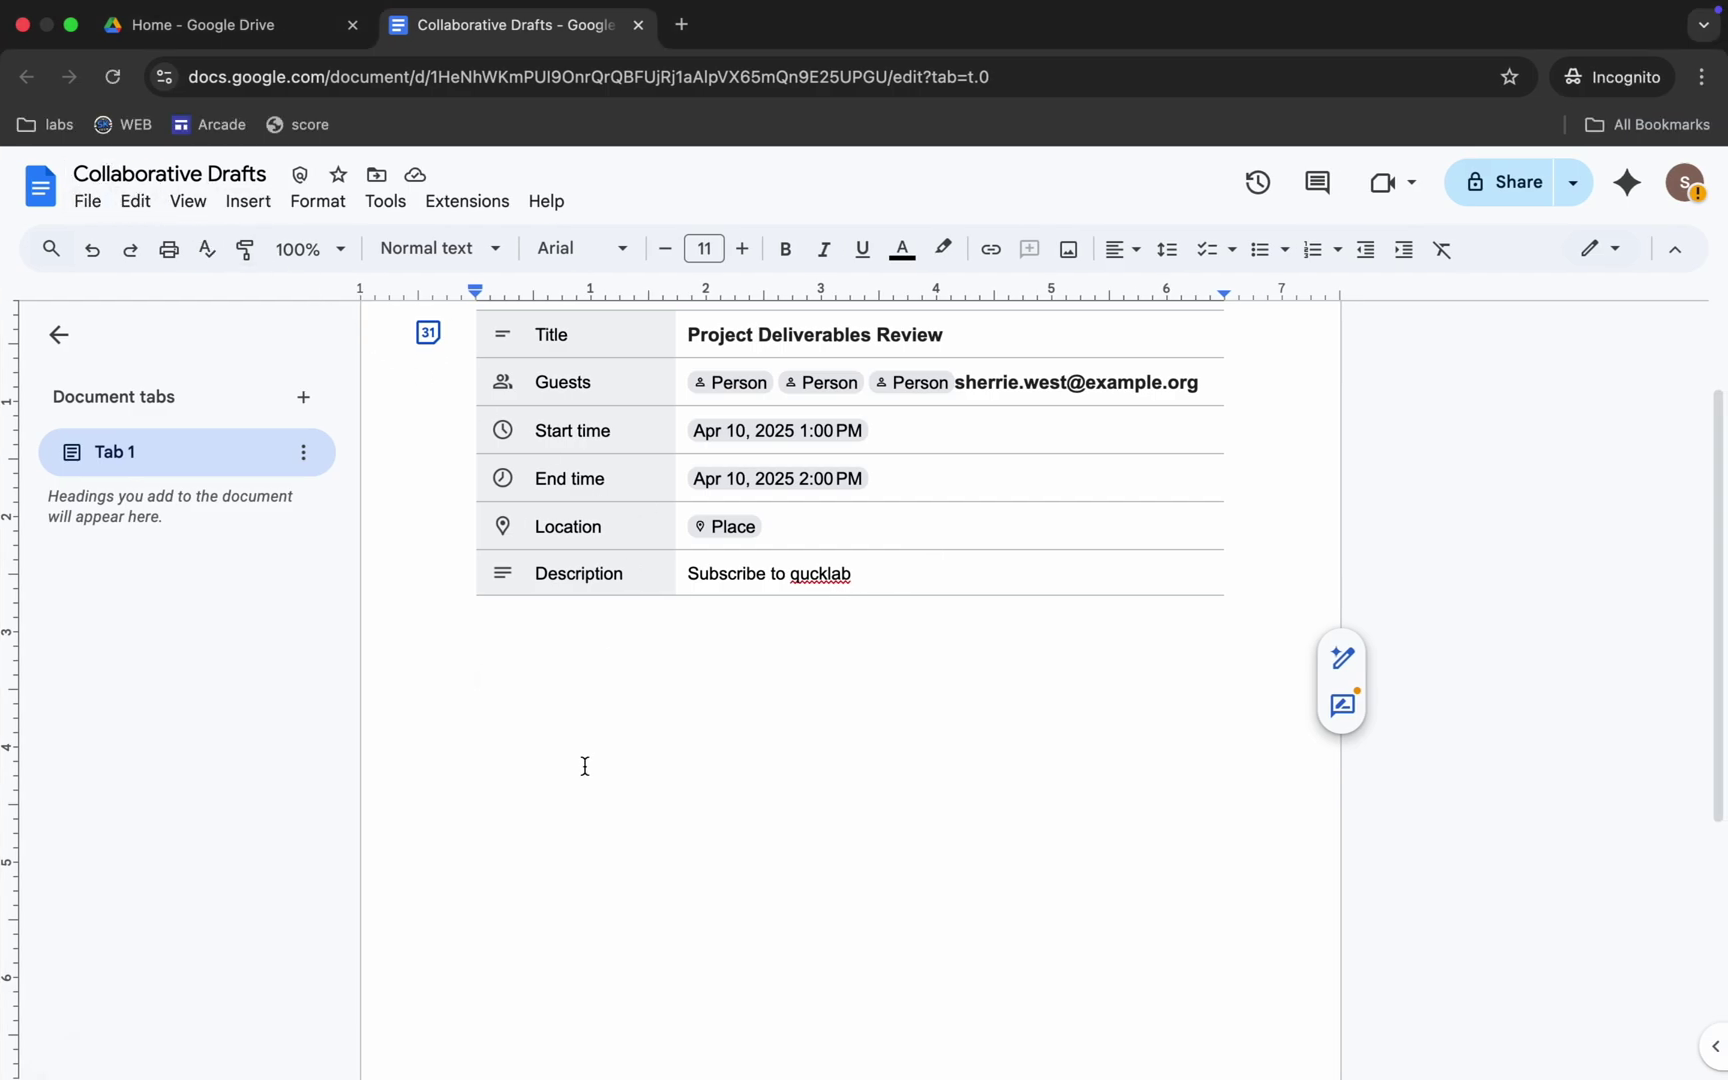
type("@bui")
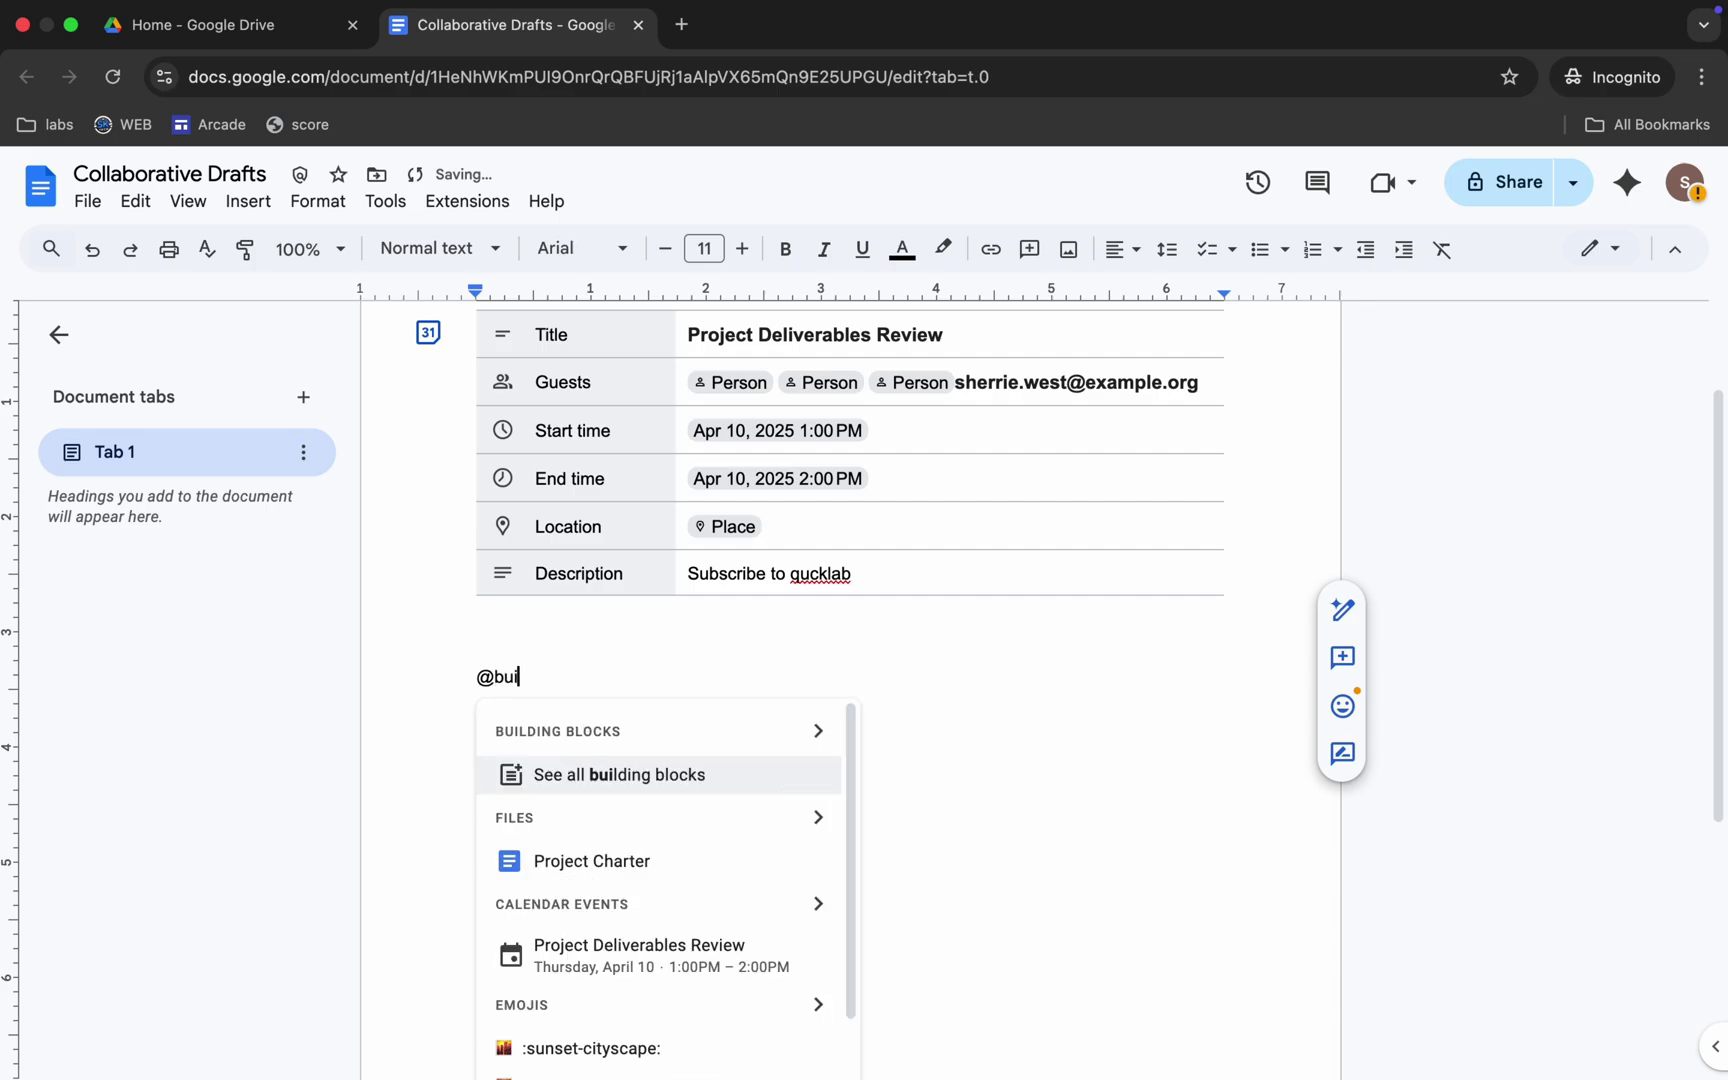
left_click(627, 777)
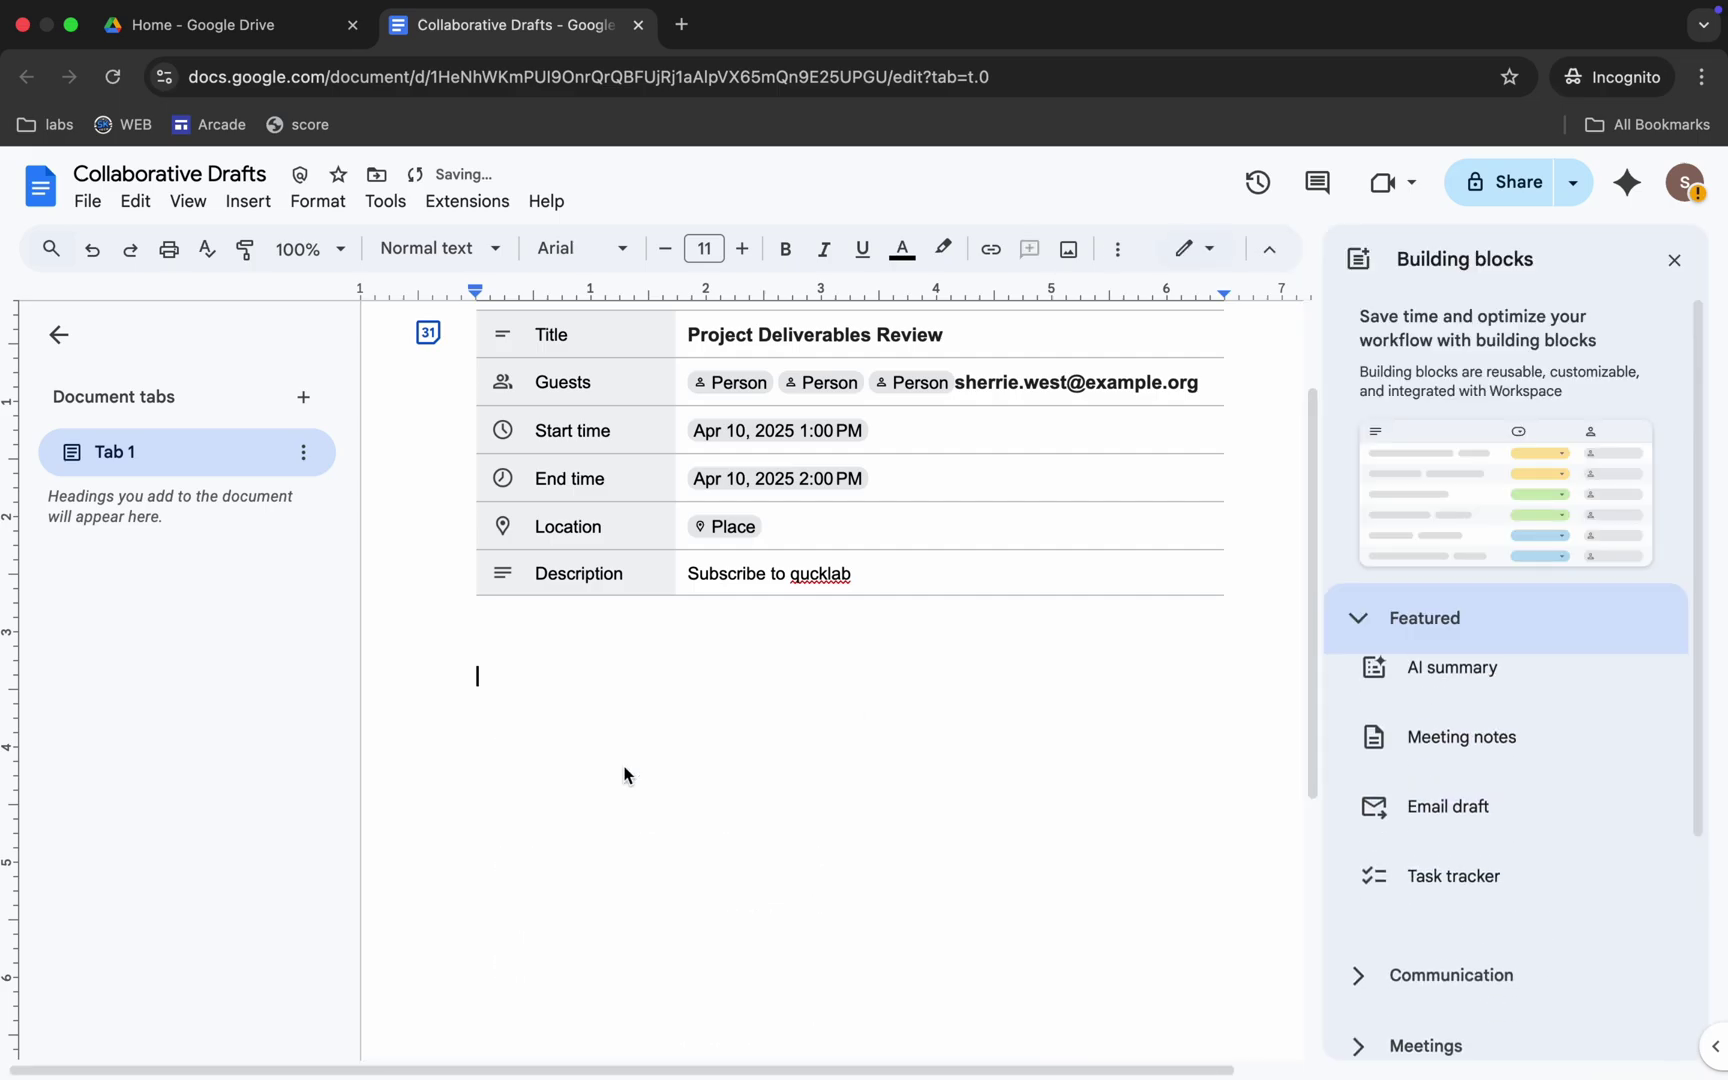
left_click(1403, 842)
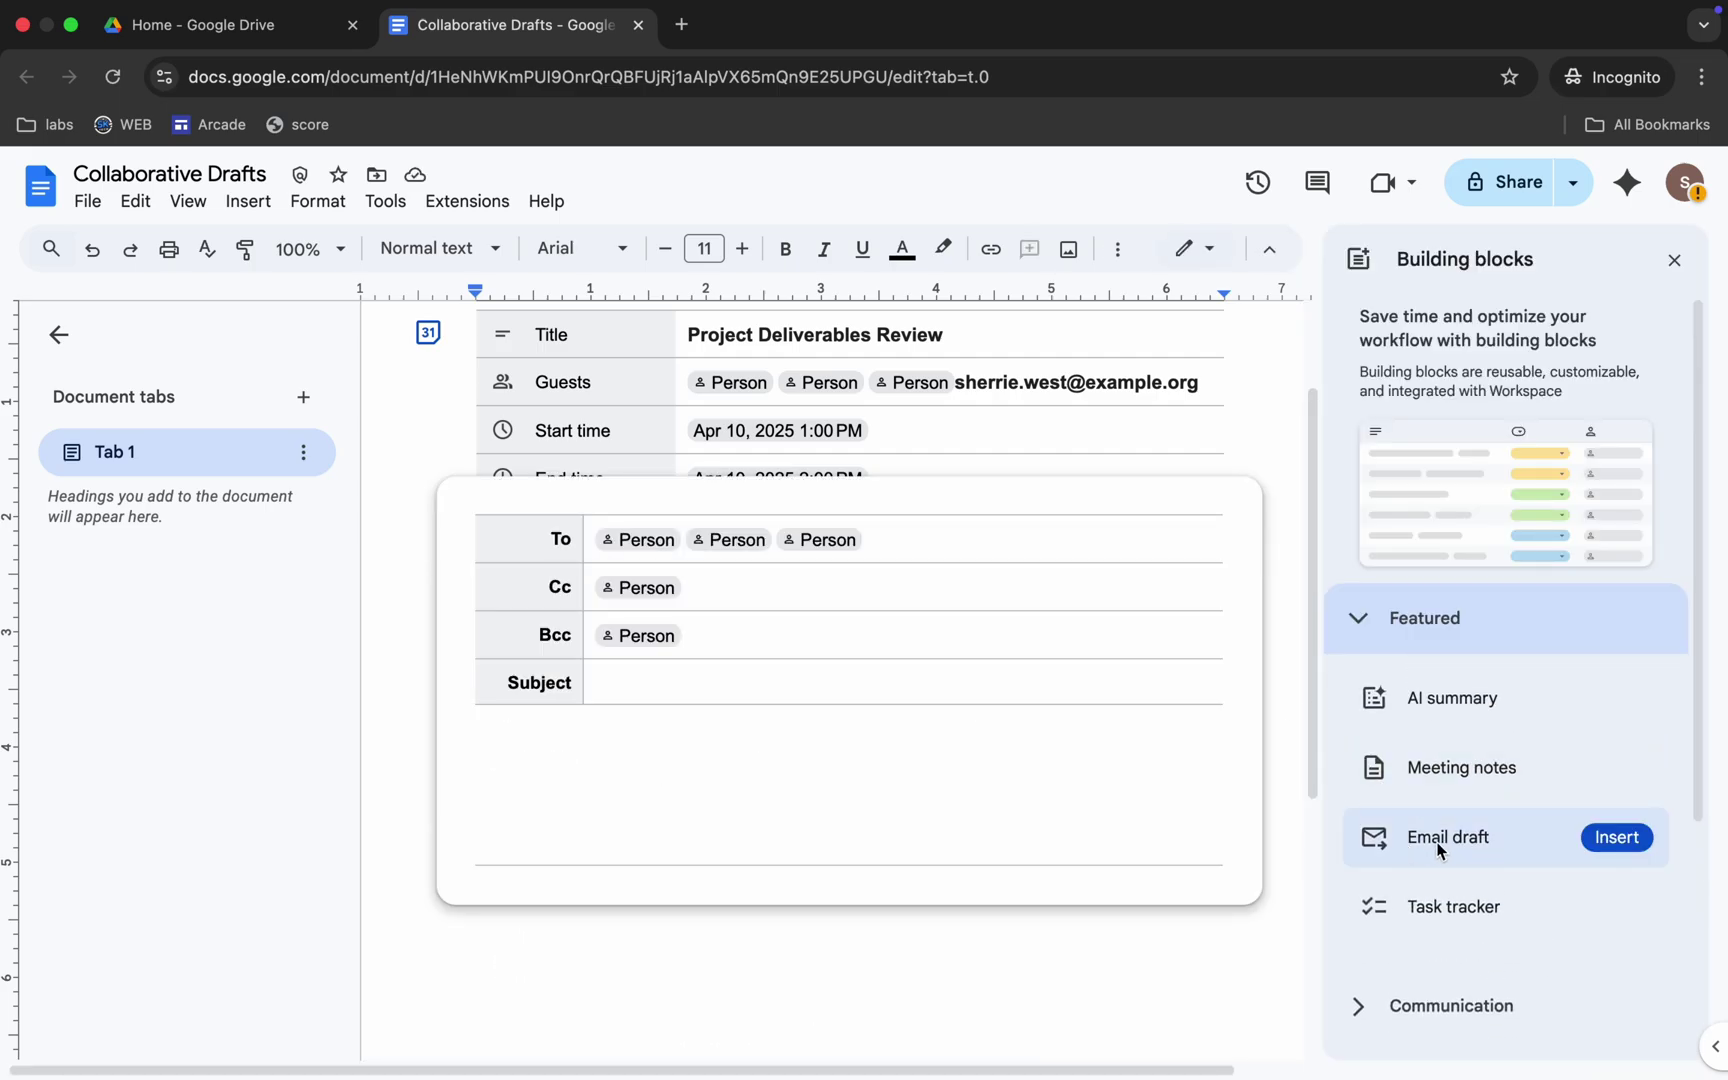
Insert the Email draft block below the event table, then select 'Project Status Report' in the lab.
left_click(1628, 838)
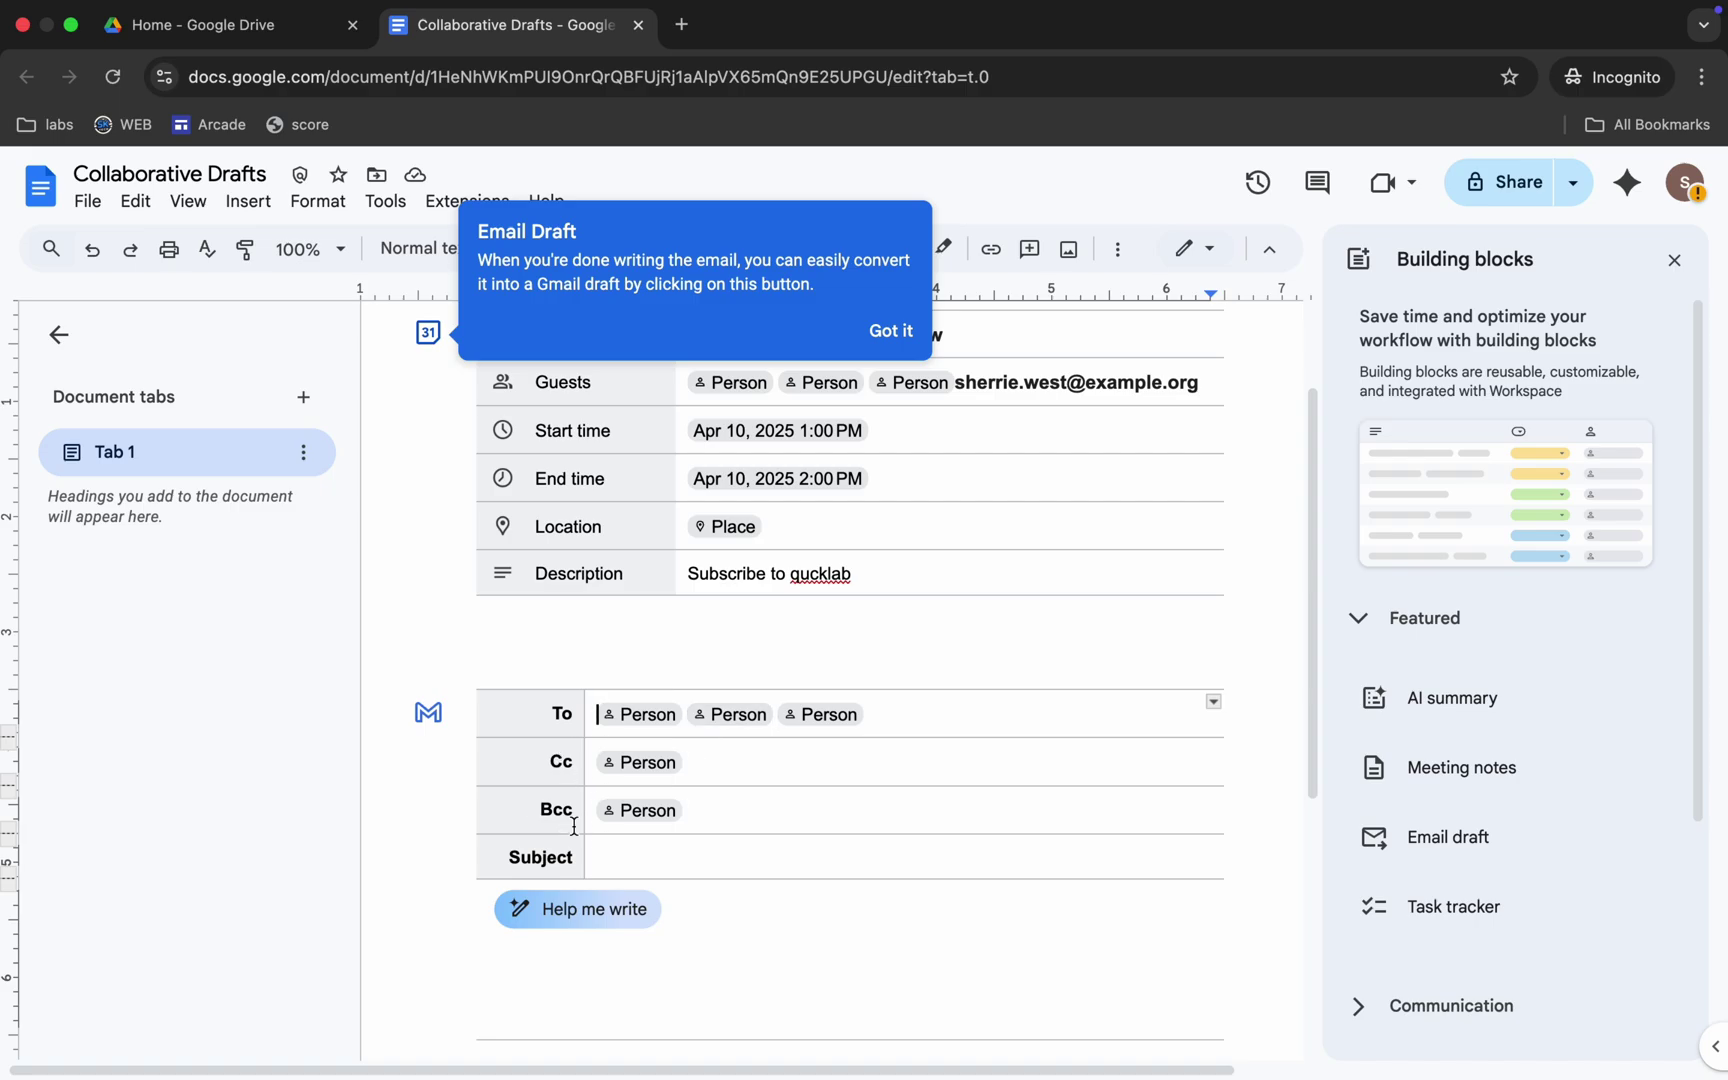
key("ctrl+Left")
scroll(788, 757, "down", 2)
left_click_drag(662, 615, 866, 614)
key("ctrl+c")
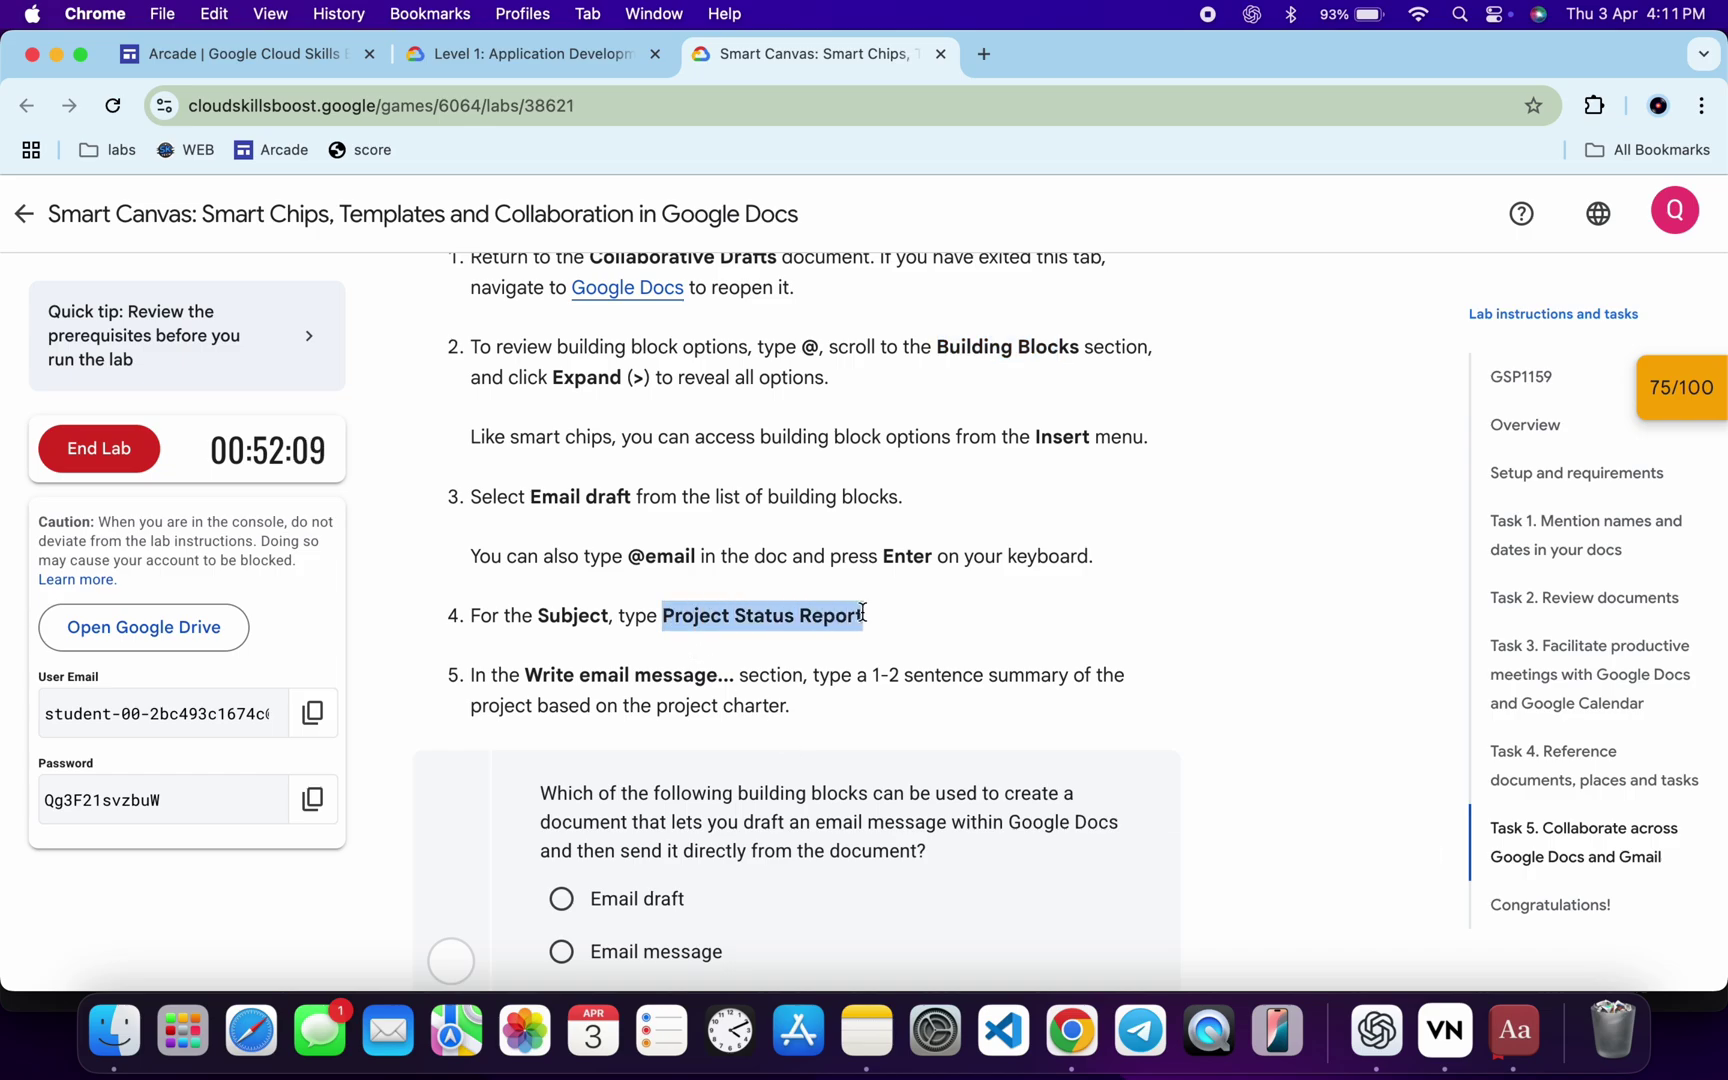
Paste 'Project Status Report' into the email draft's Subject field.
key("ctrl+Right")
left_click(680, 852)
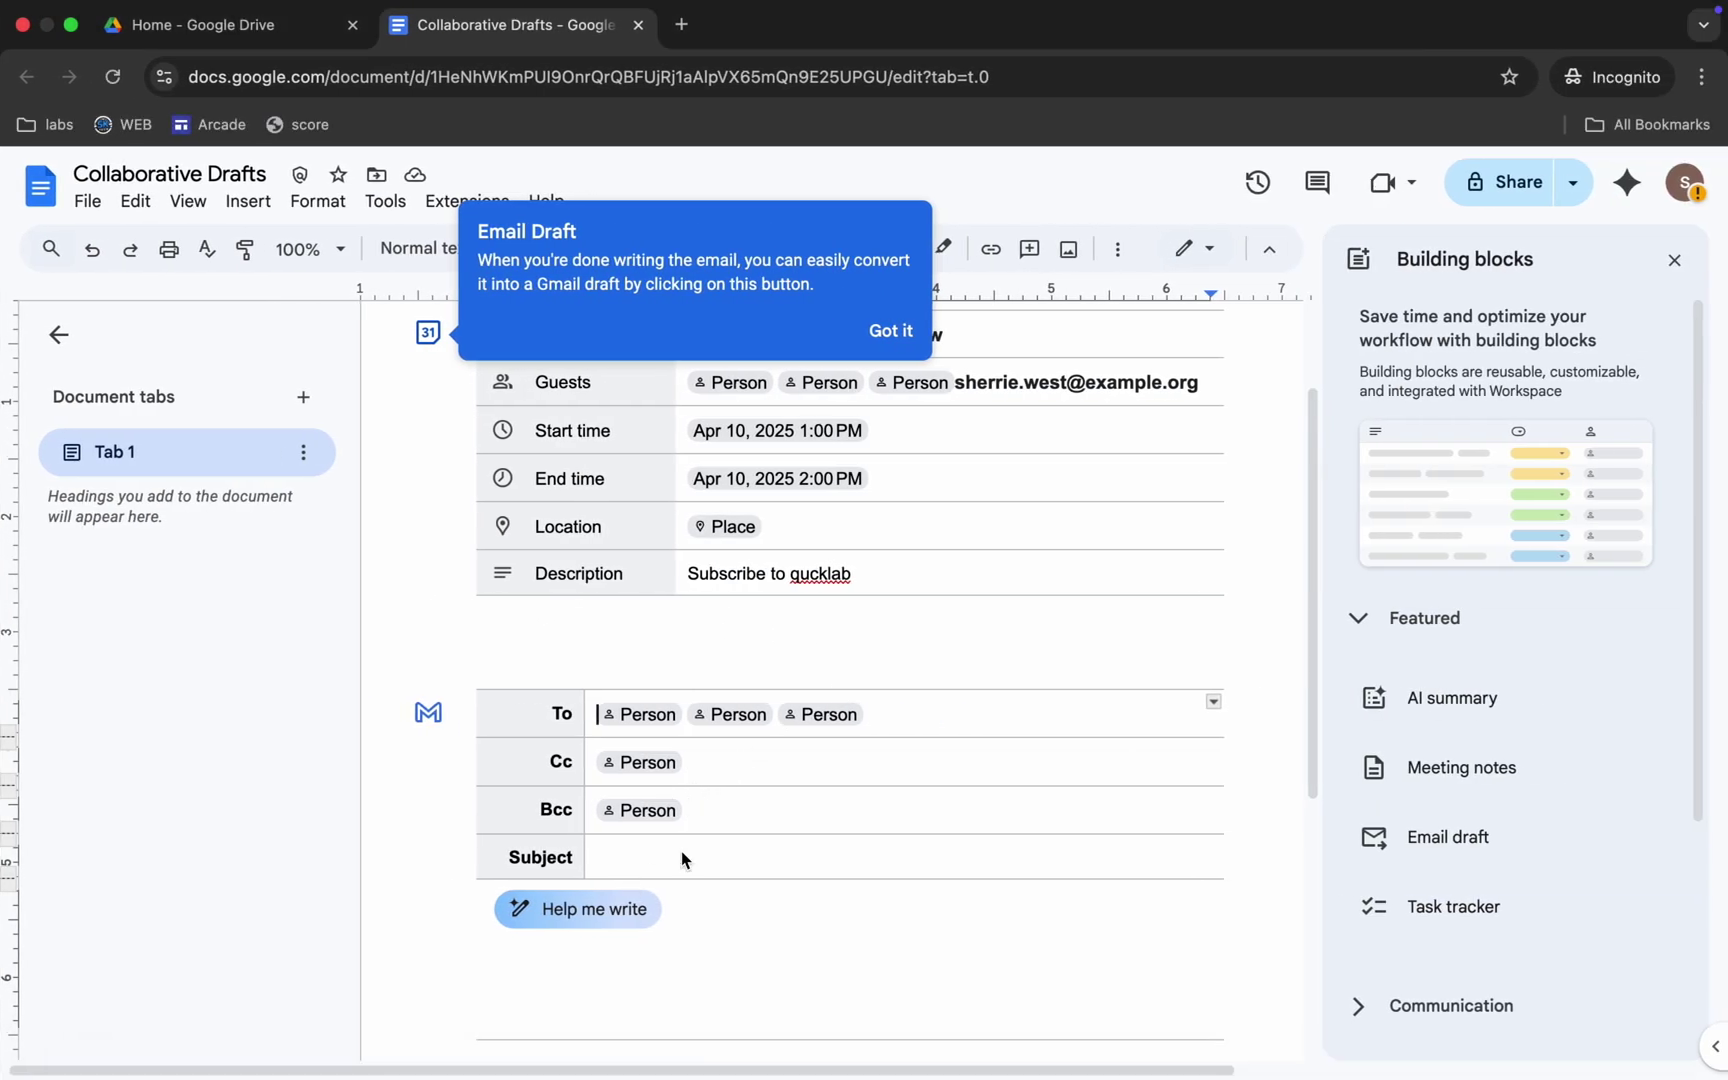
key("ctrl+v")
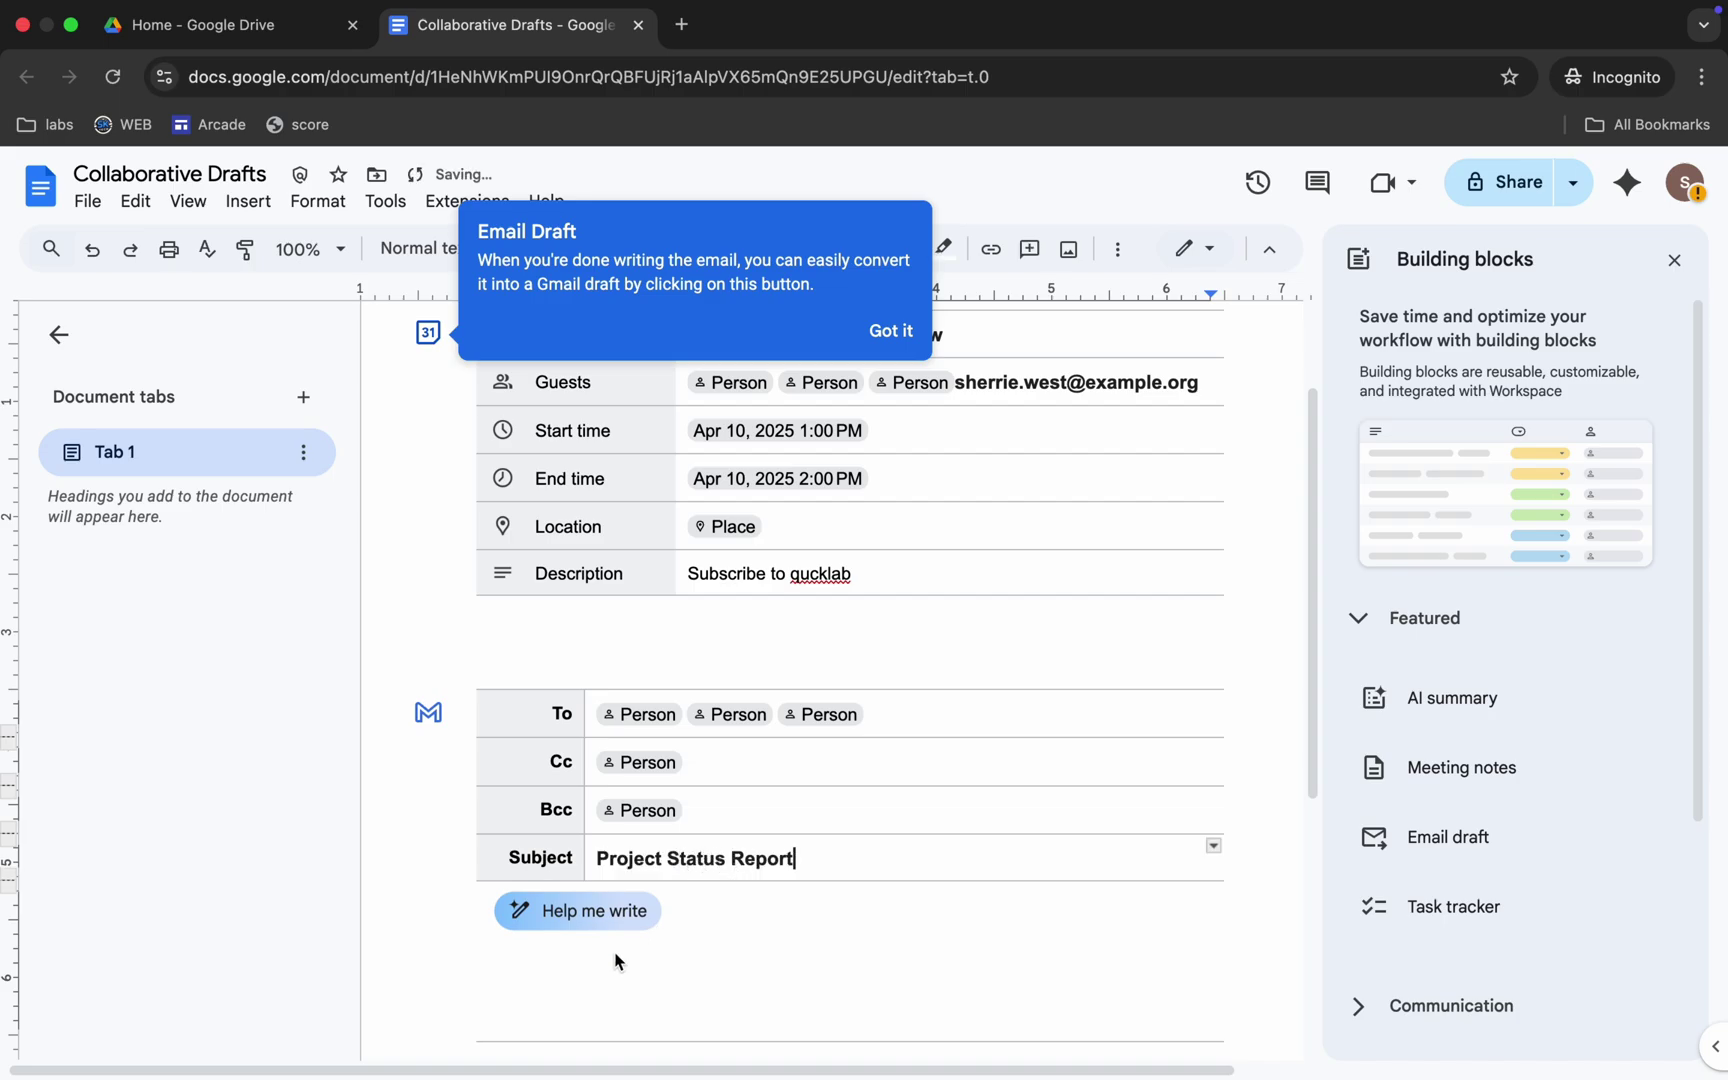
Copy the lab's step-5 instruction sentence and paste it into the email body.
key("ctrl+Left")
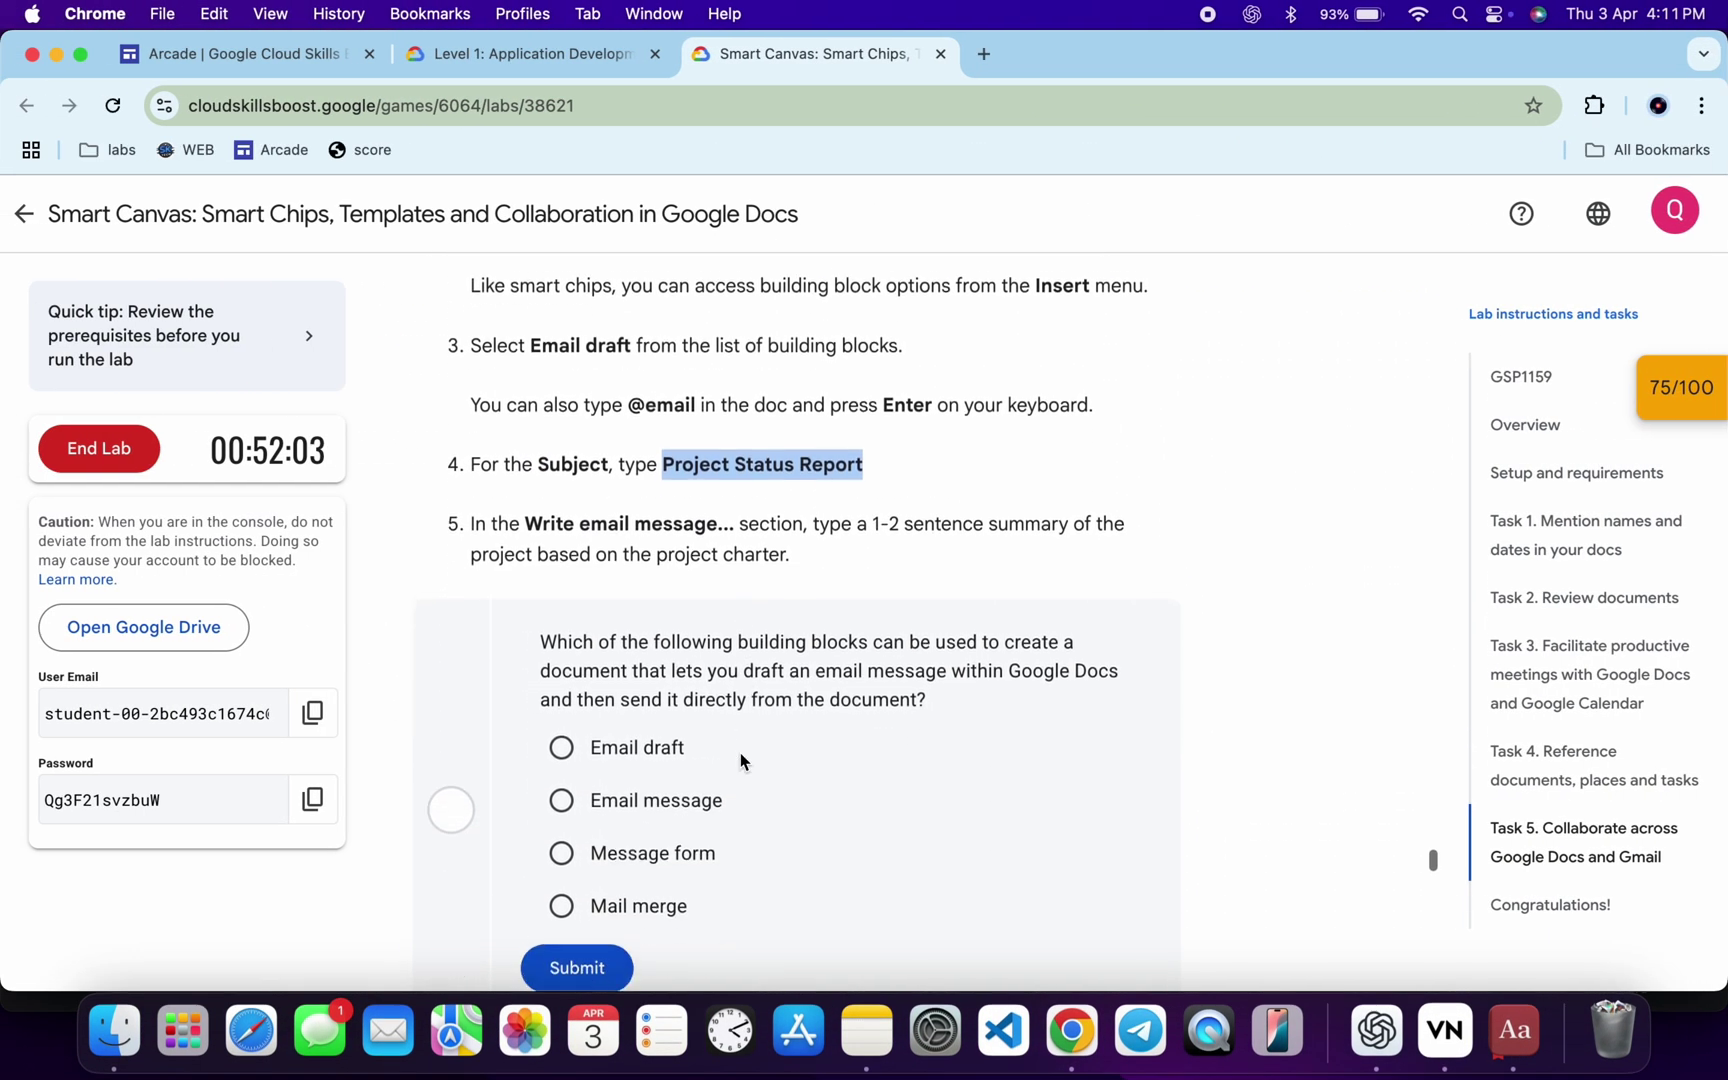
scroll(741, 761, "down", 1)
left_click_drag(472, 503, 787, 530)
key("super+c")
key("ctrl+Right")
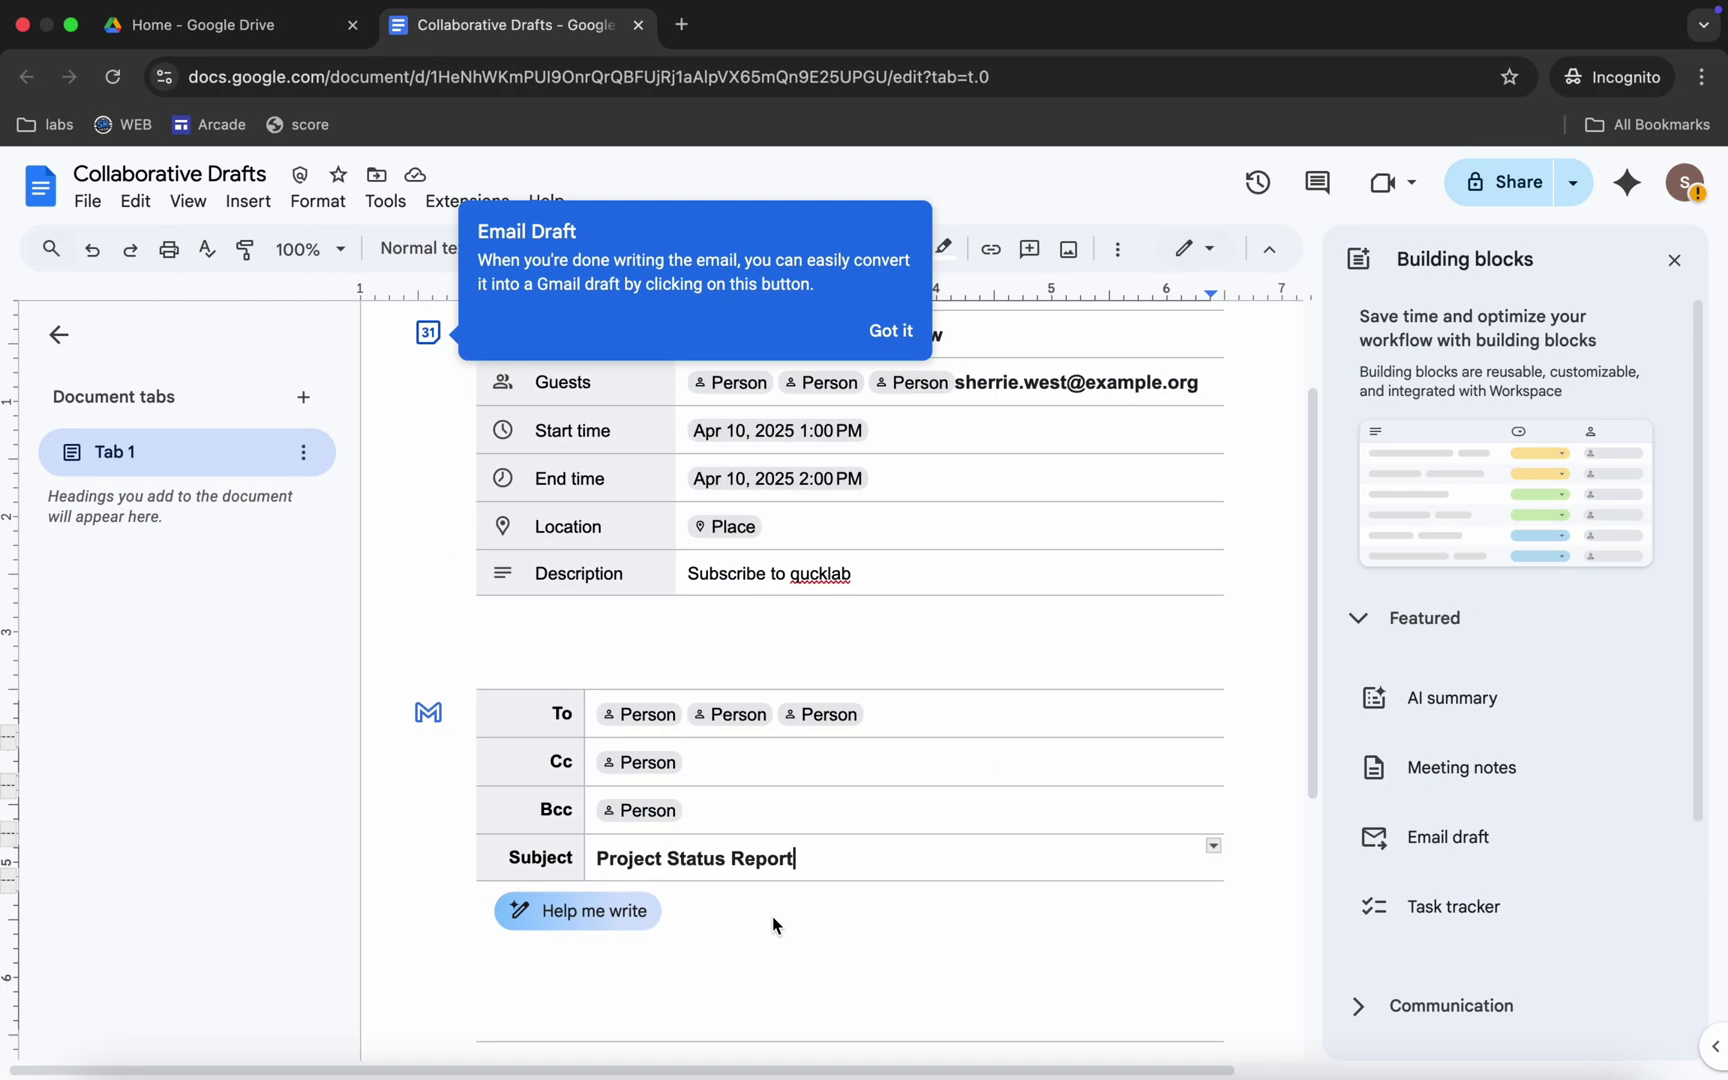
left_click(714, 937)
key("super+v")
scroll(872, 913, "down", 3)
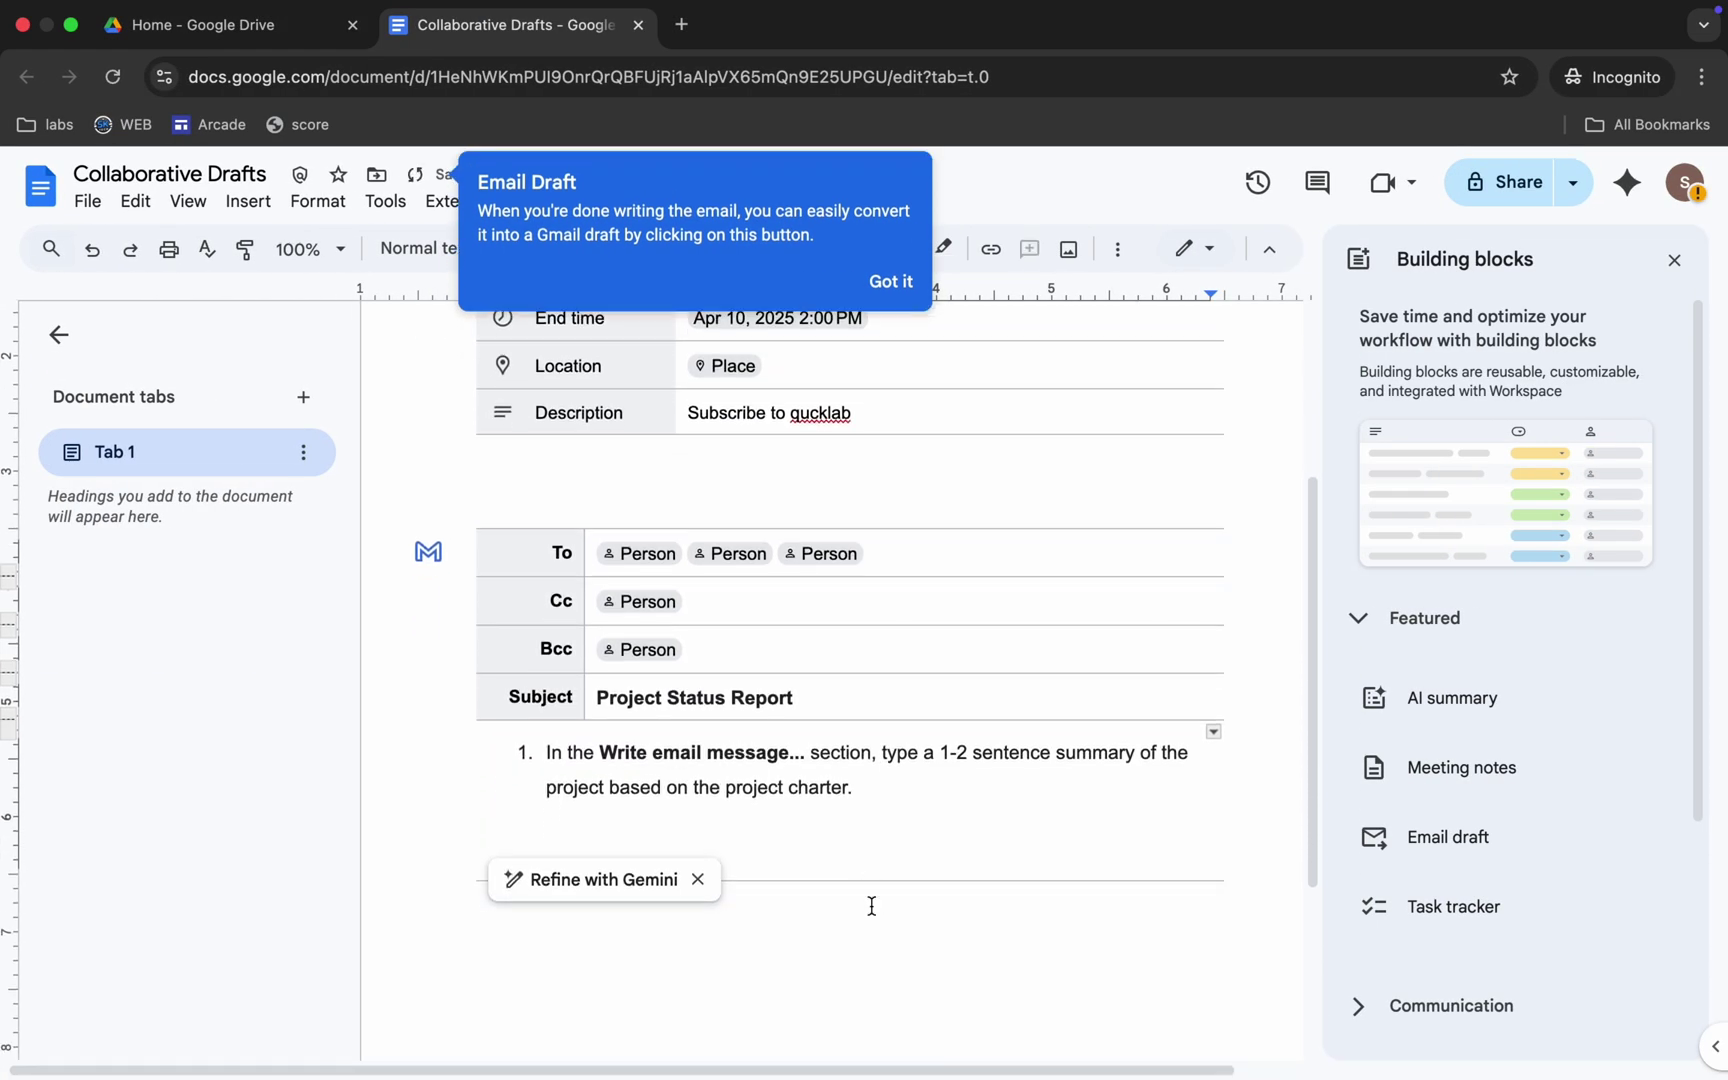
Read further down the lab instructions, then return to Collaborative Drafts.
key("ctrl+Left")
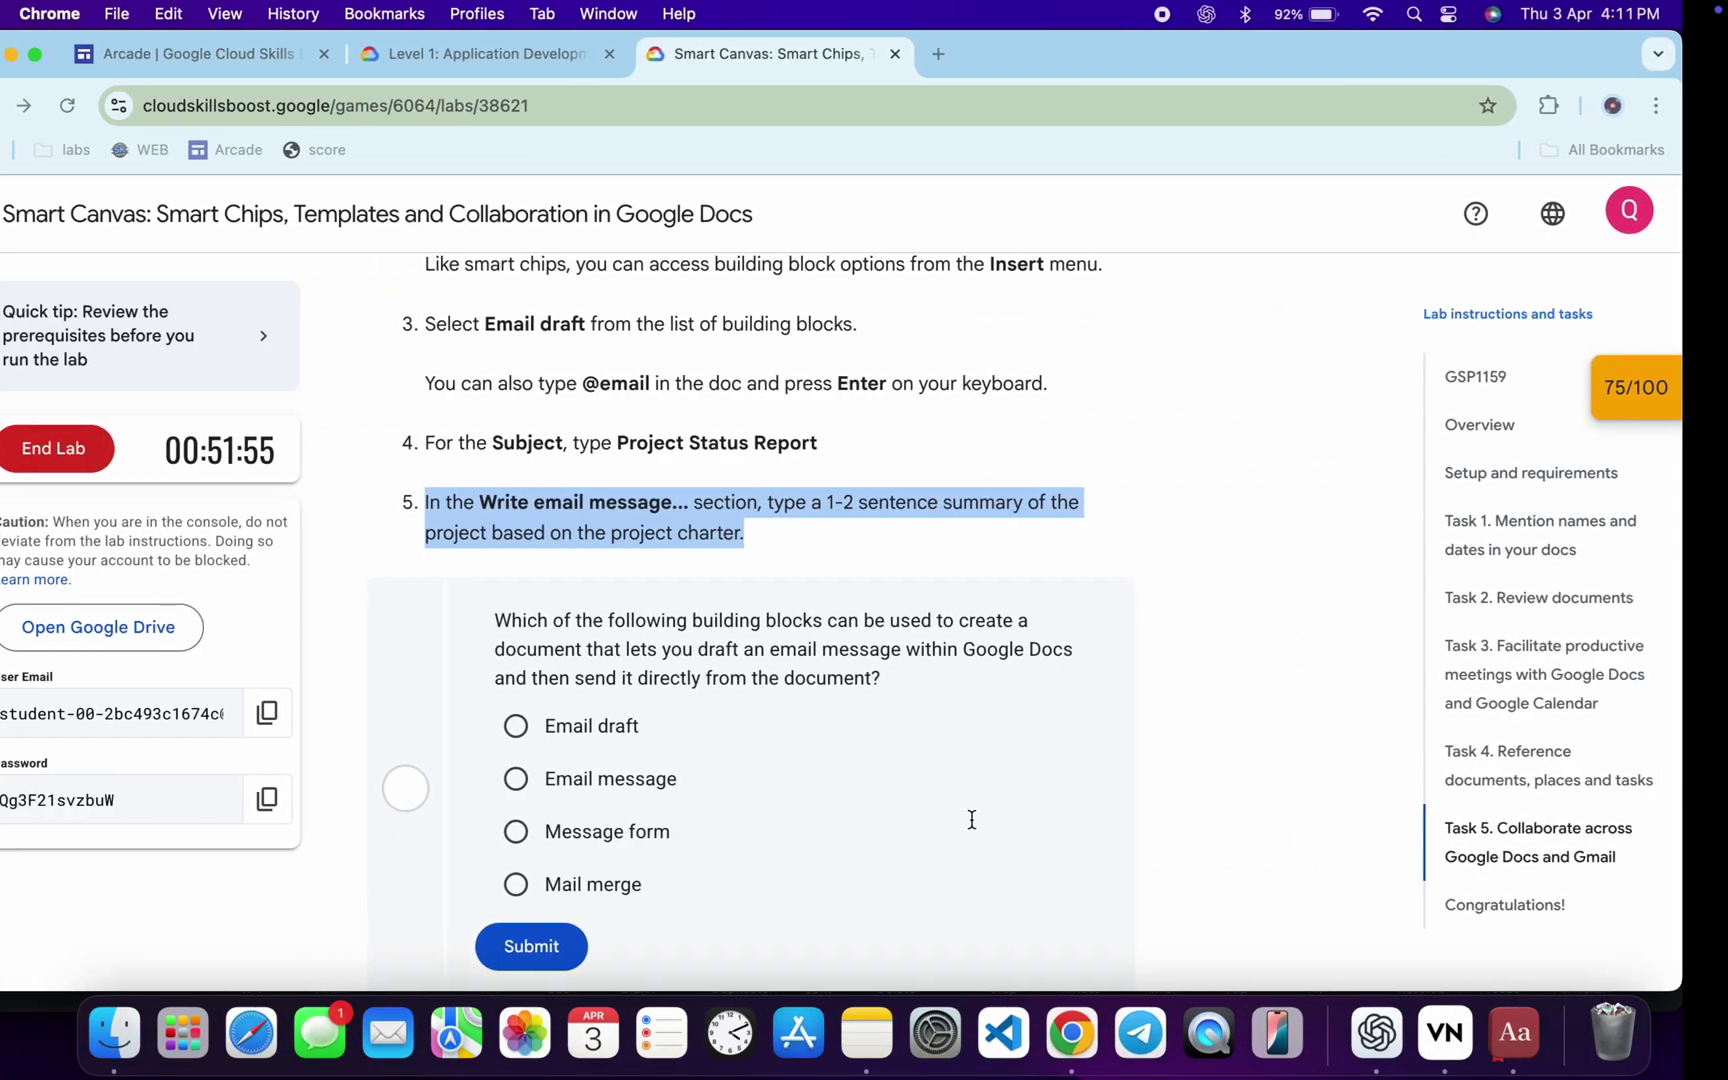
scroll(875, 698, "down", 10)
scroll(869, 690, "down", 1)
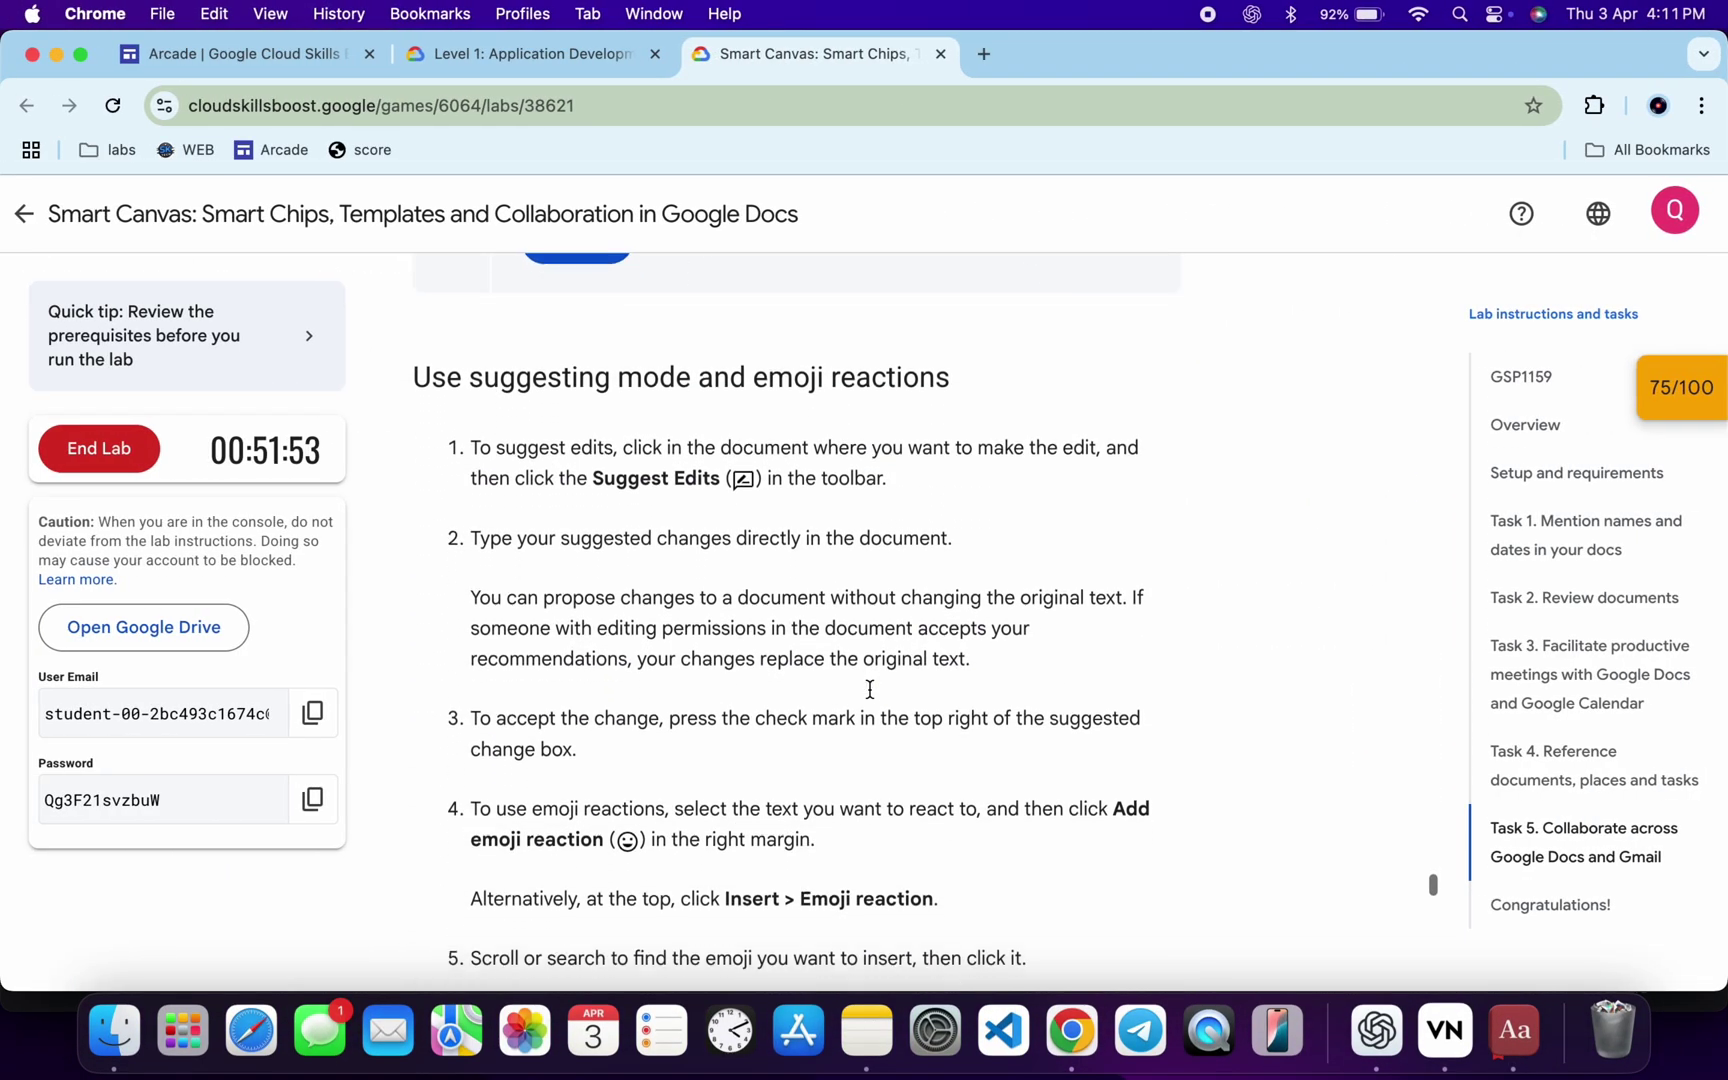
scroll(870, 697, "up", 1)
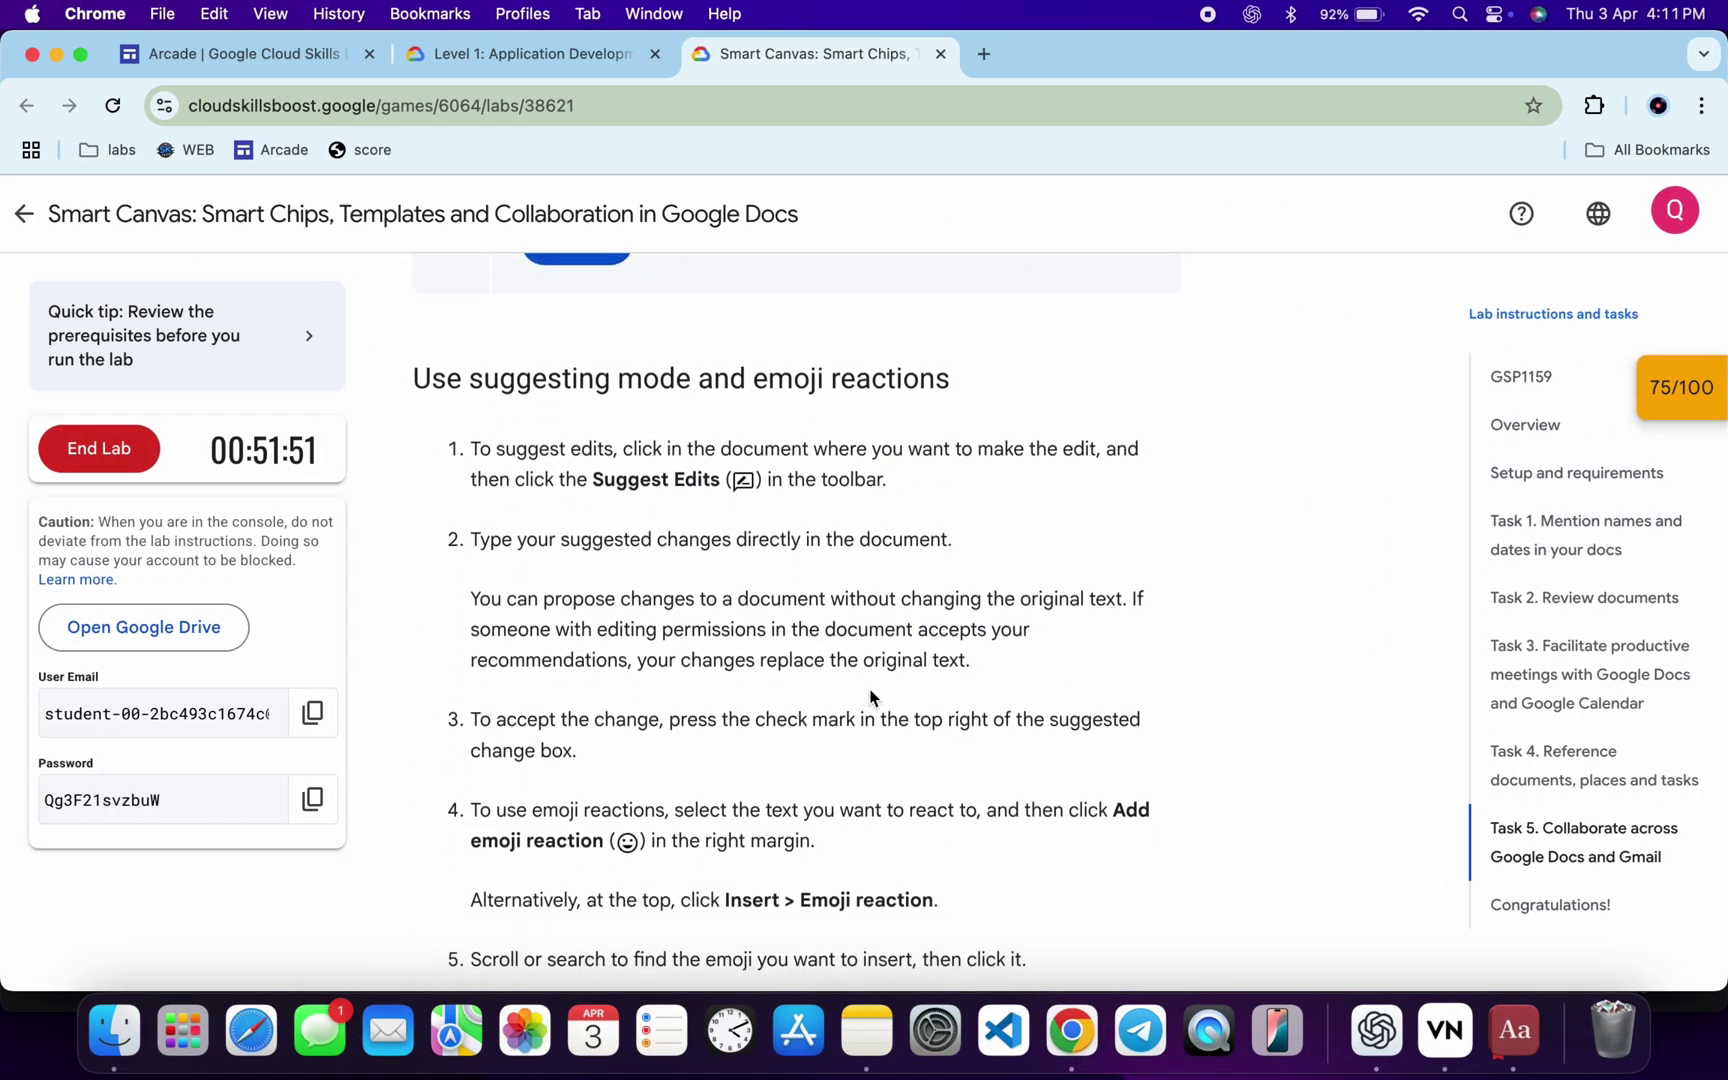
scroll(870, 697, "down", 3)
key("ctrl+Right")
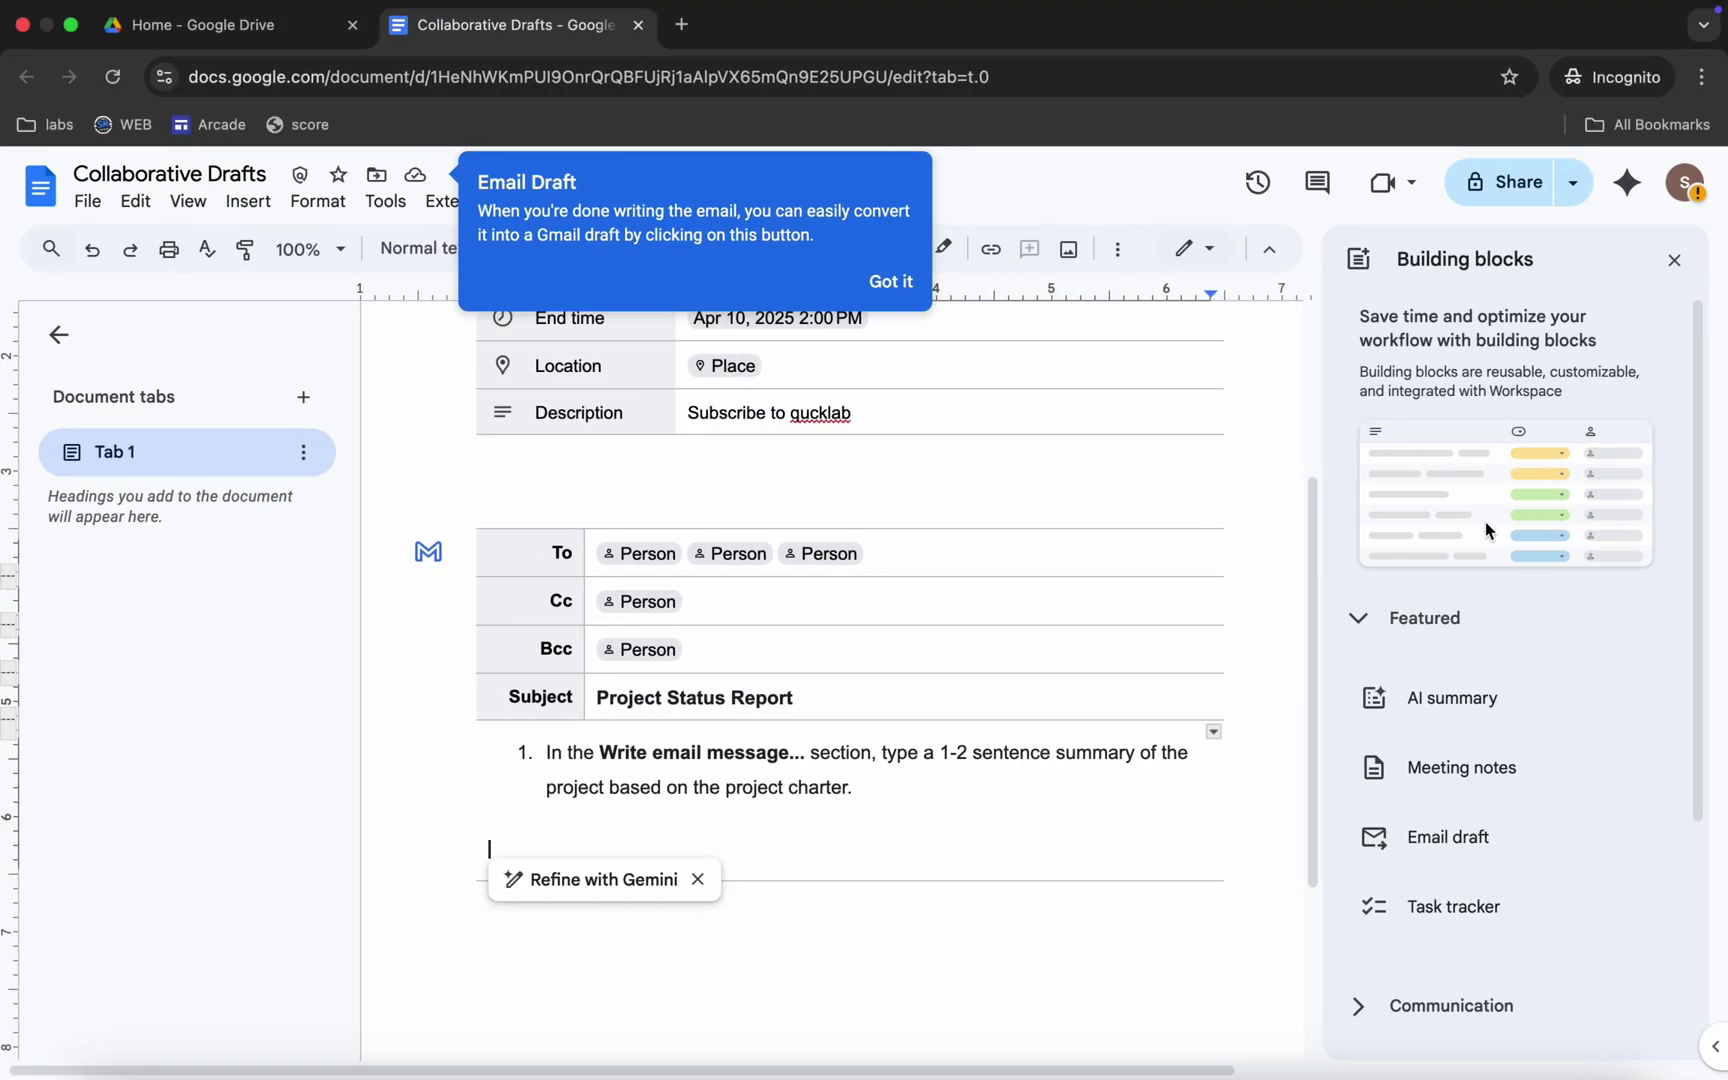
Close the building blocks list, turn on suggesting mode and add a 😀 reaction to the email body sentence.
left_click(1674, 260)
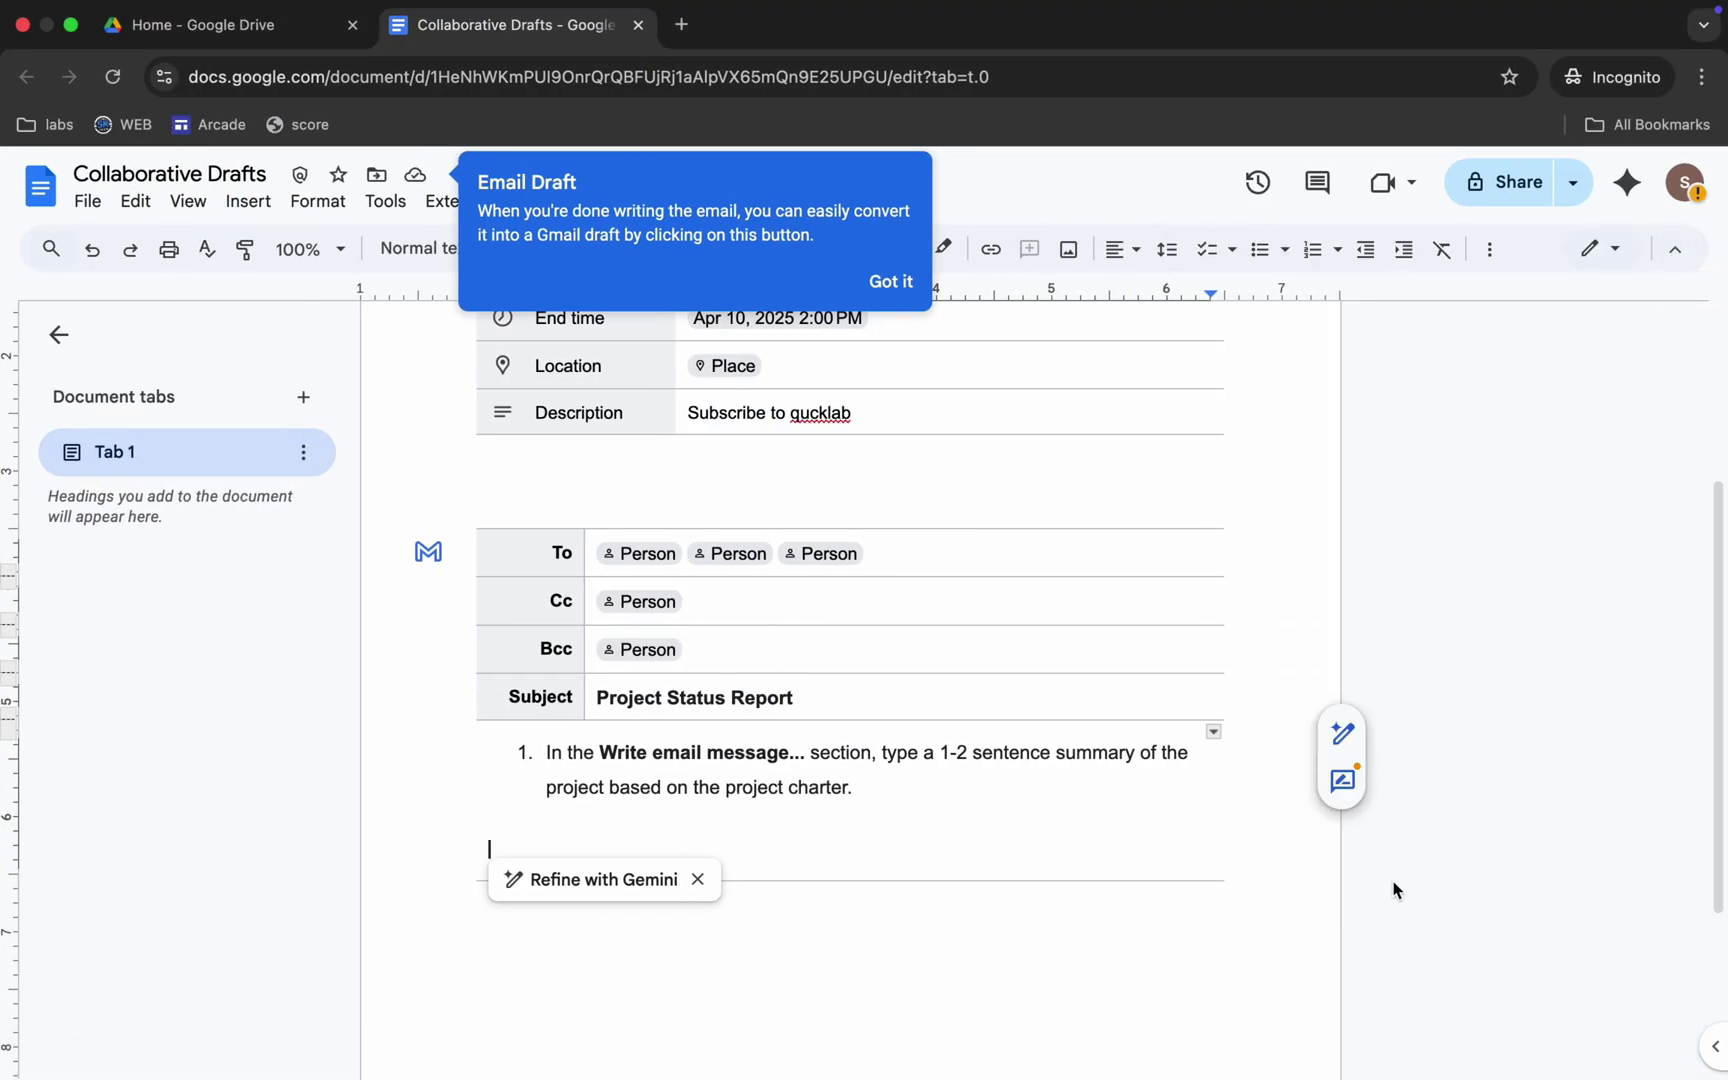
left_click(1340, 785)
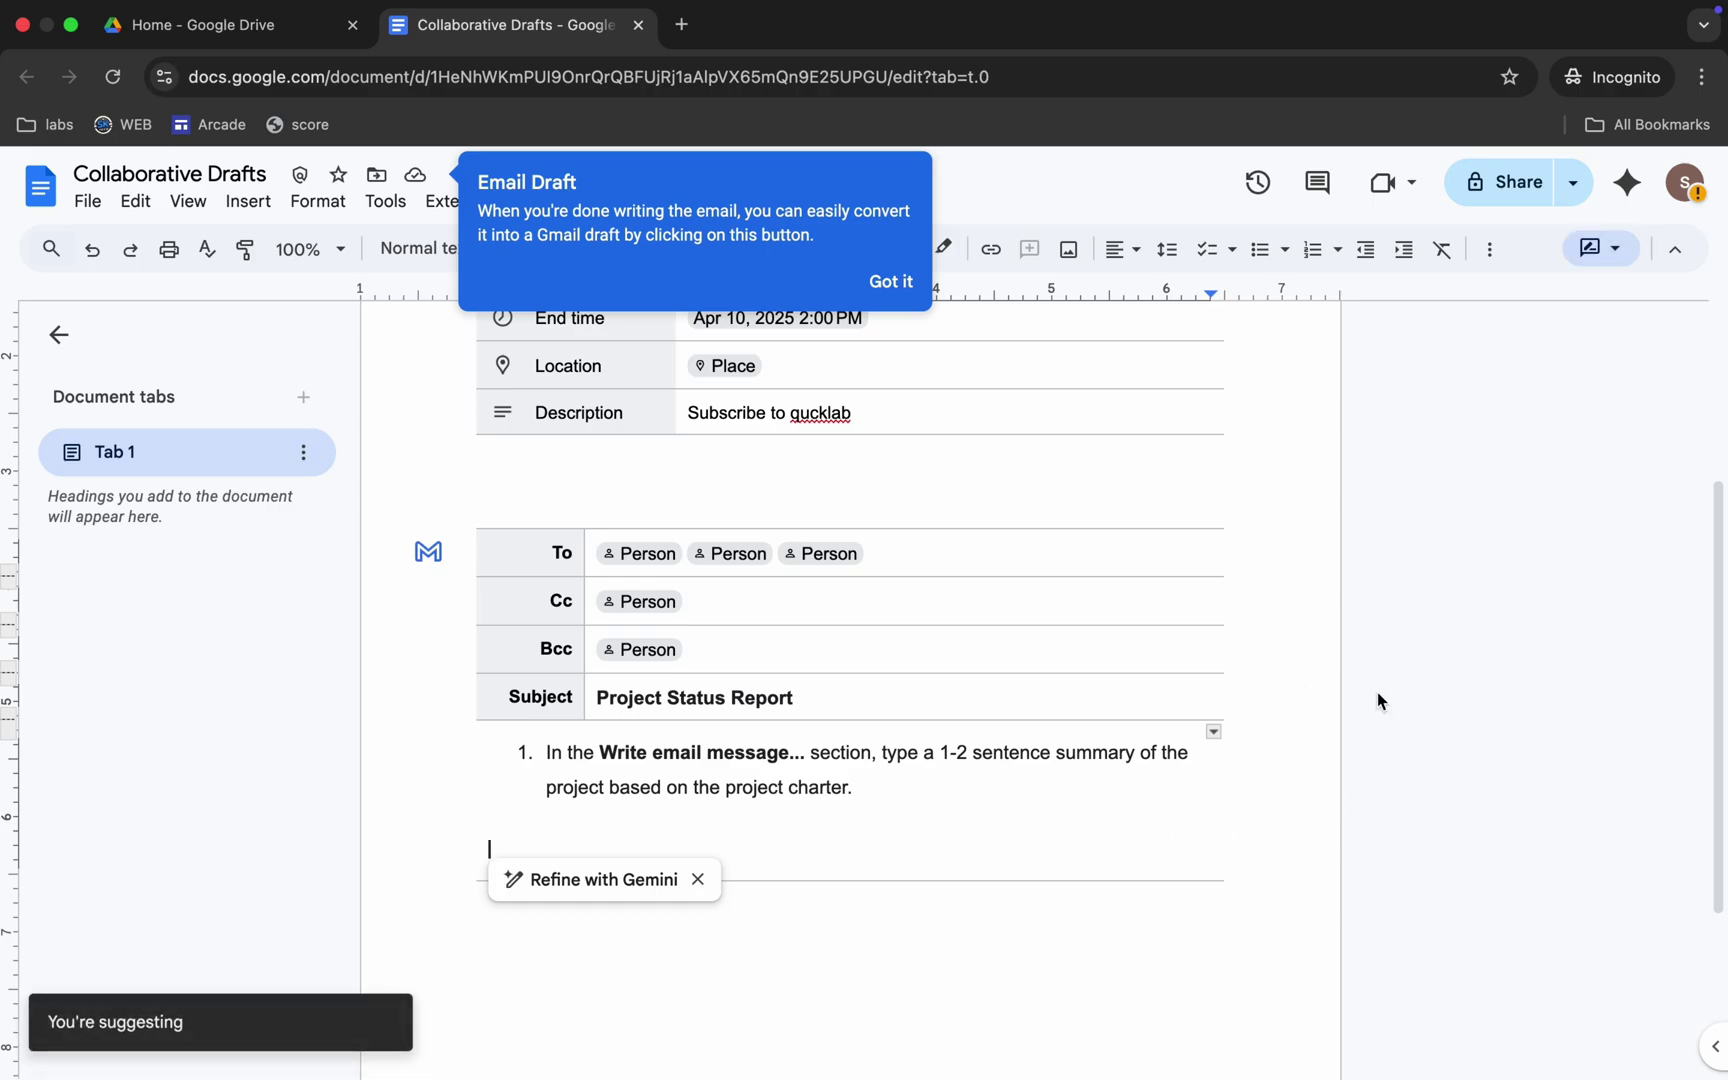
left_click_drag(925, 810, 564, 742)
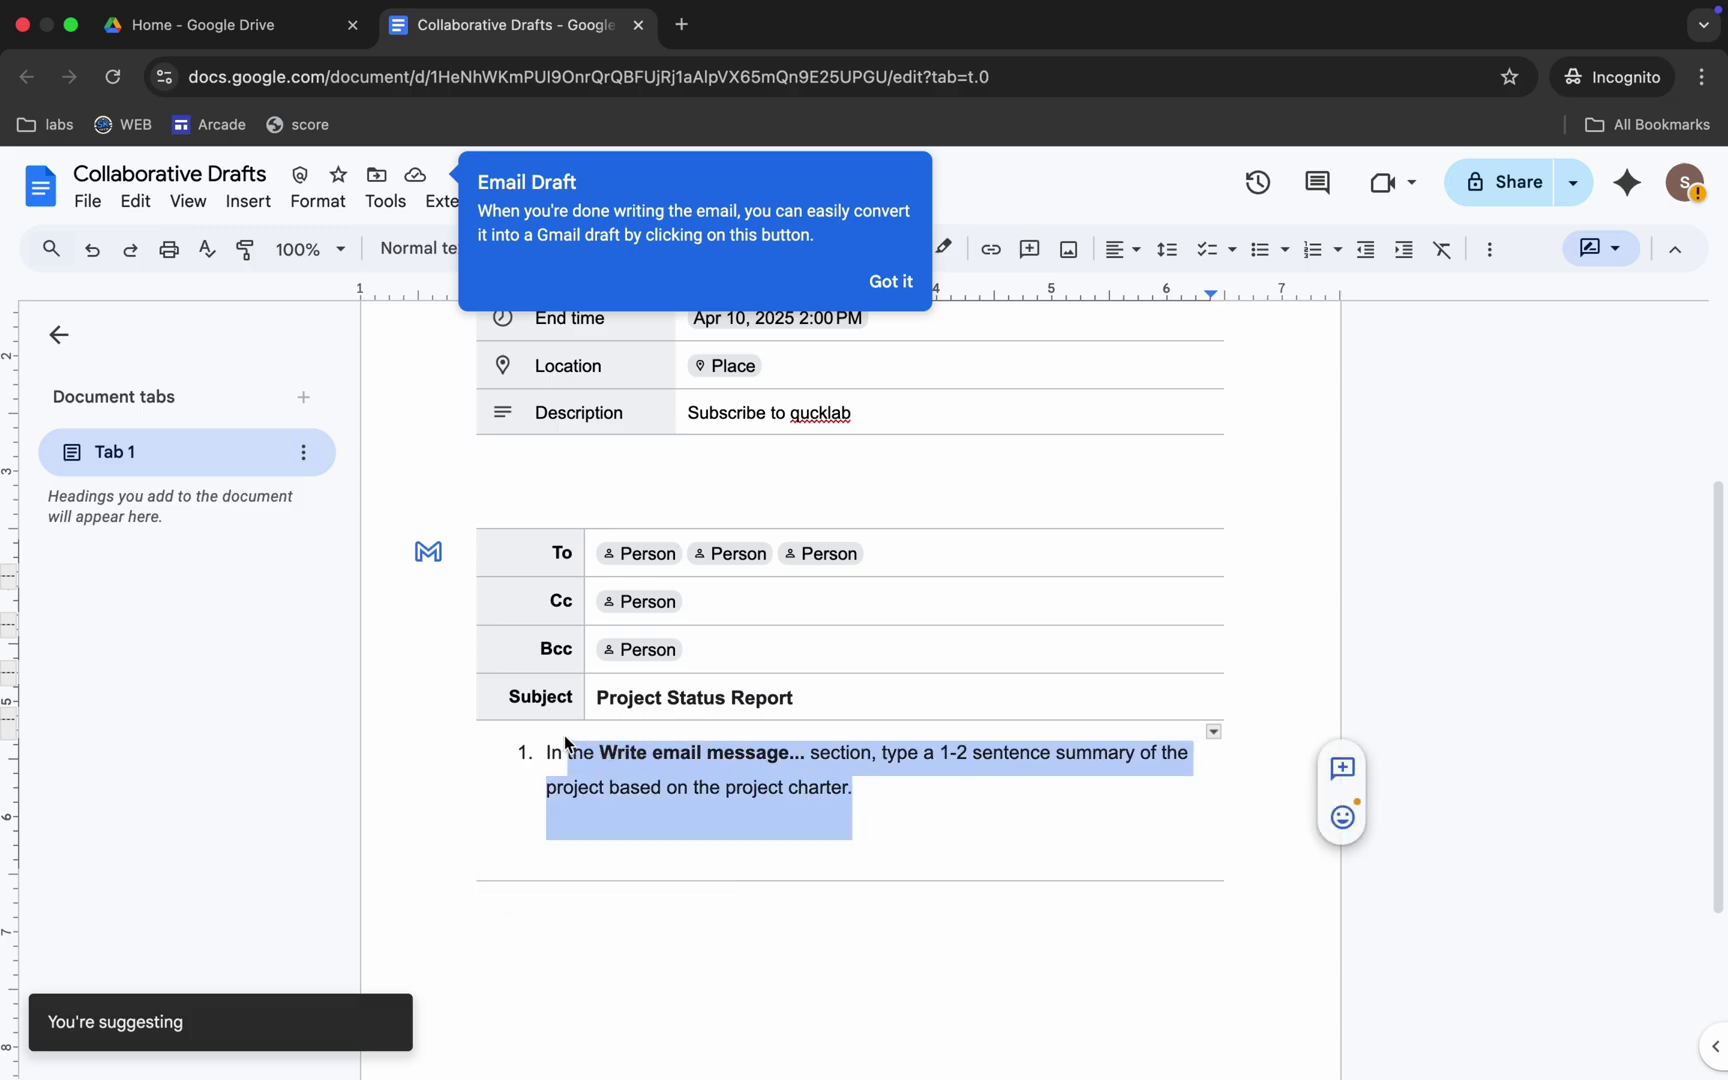
left_click(1342, 822)
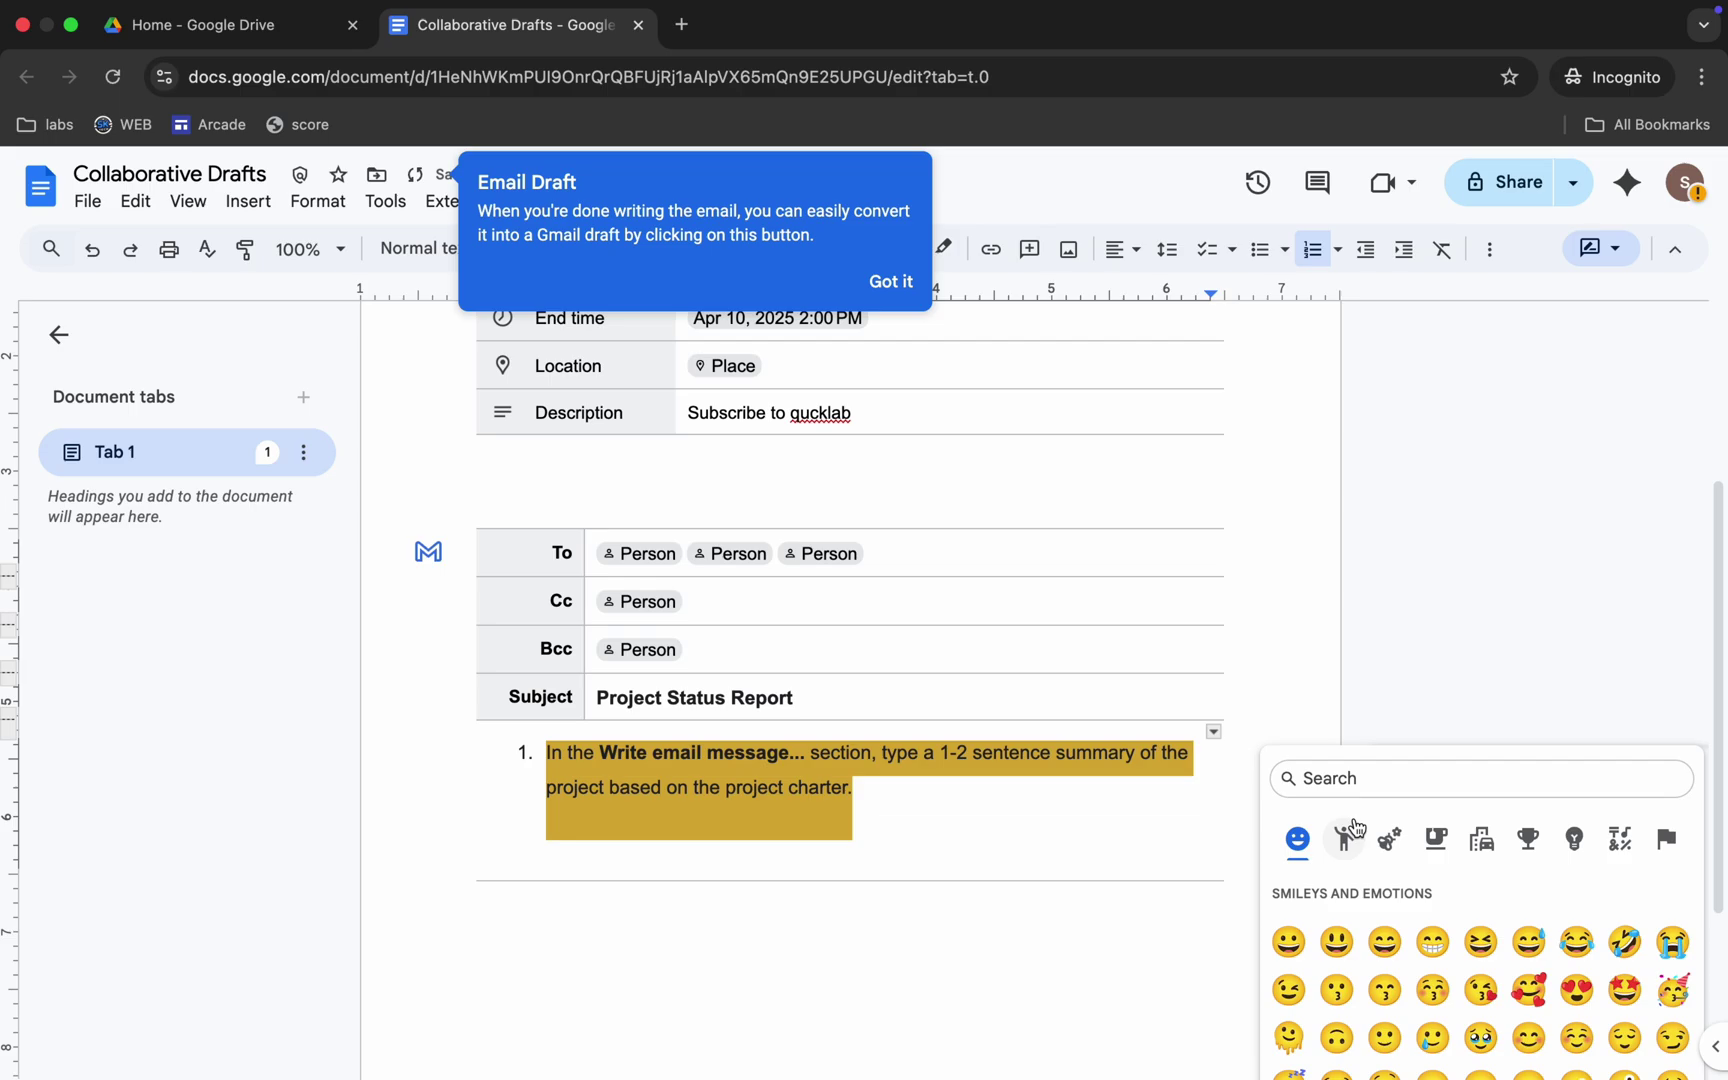
left_click(1288, 942)
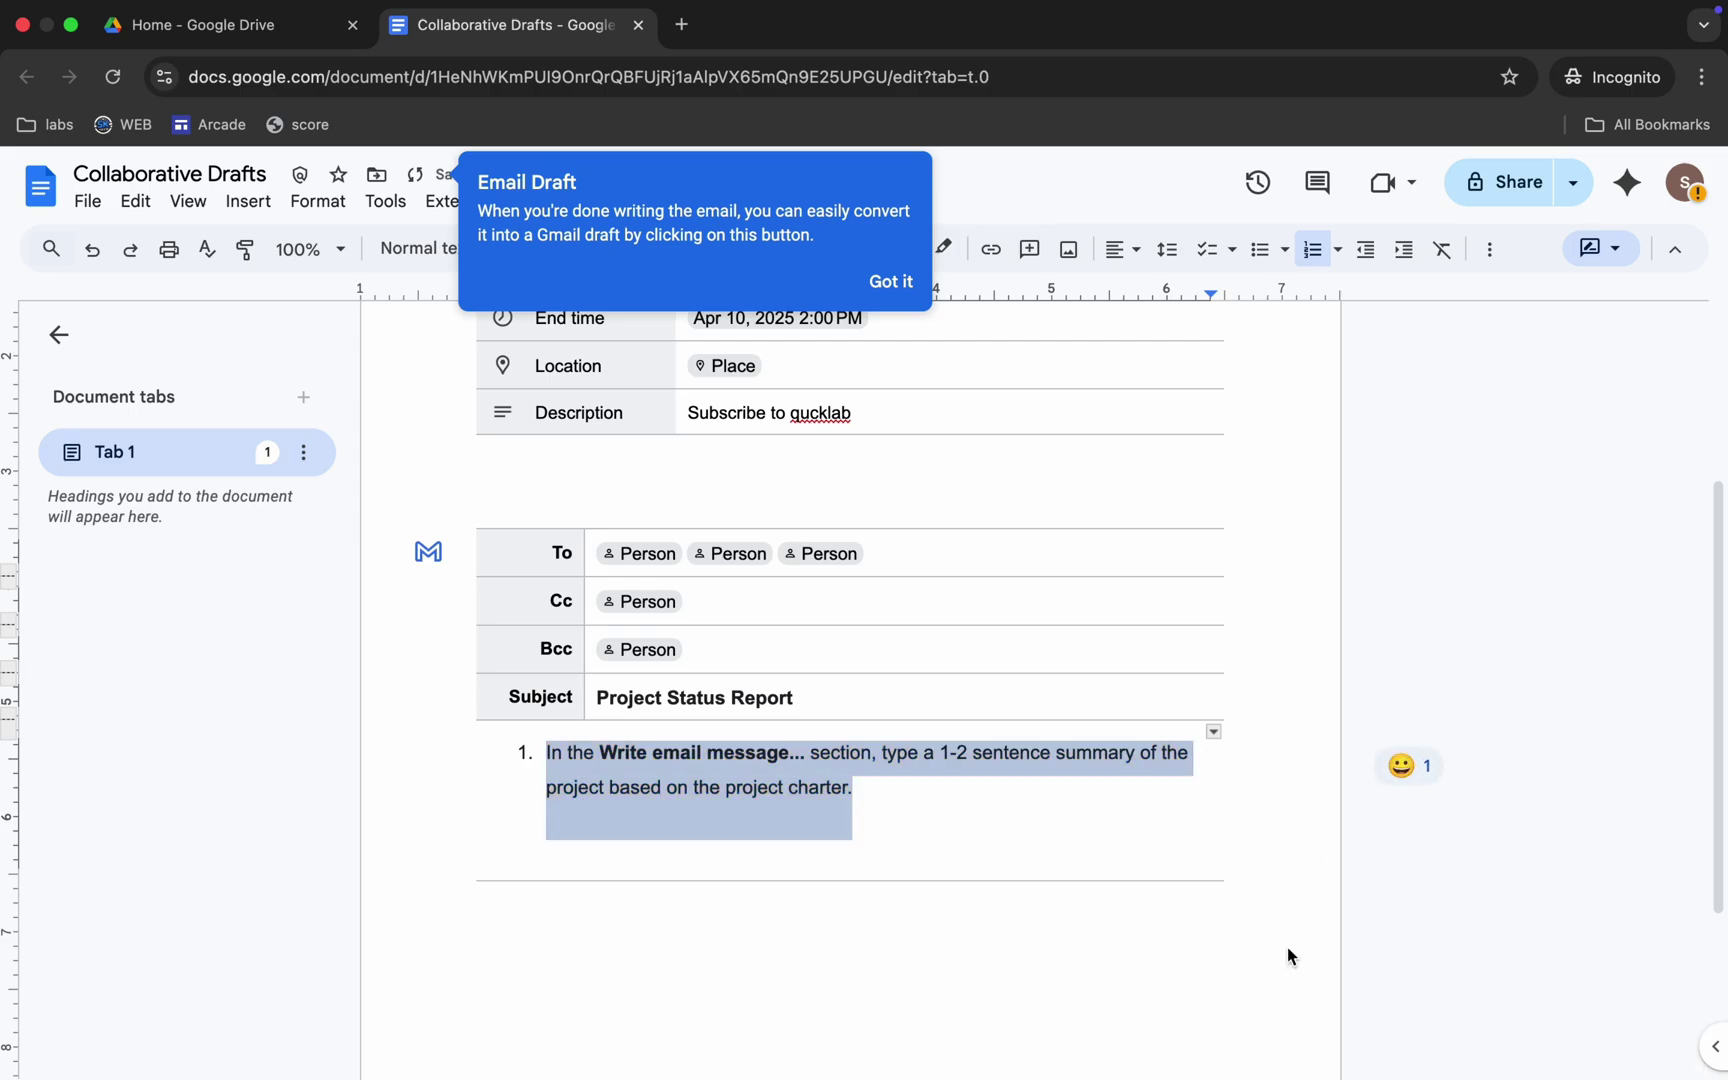
Resolve the emoji reaction and dismiss the Email Draft tip.
left_click(1412, 780)
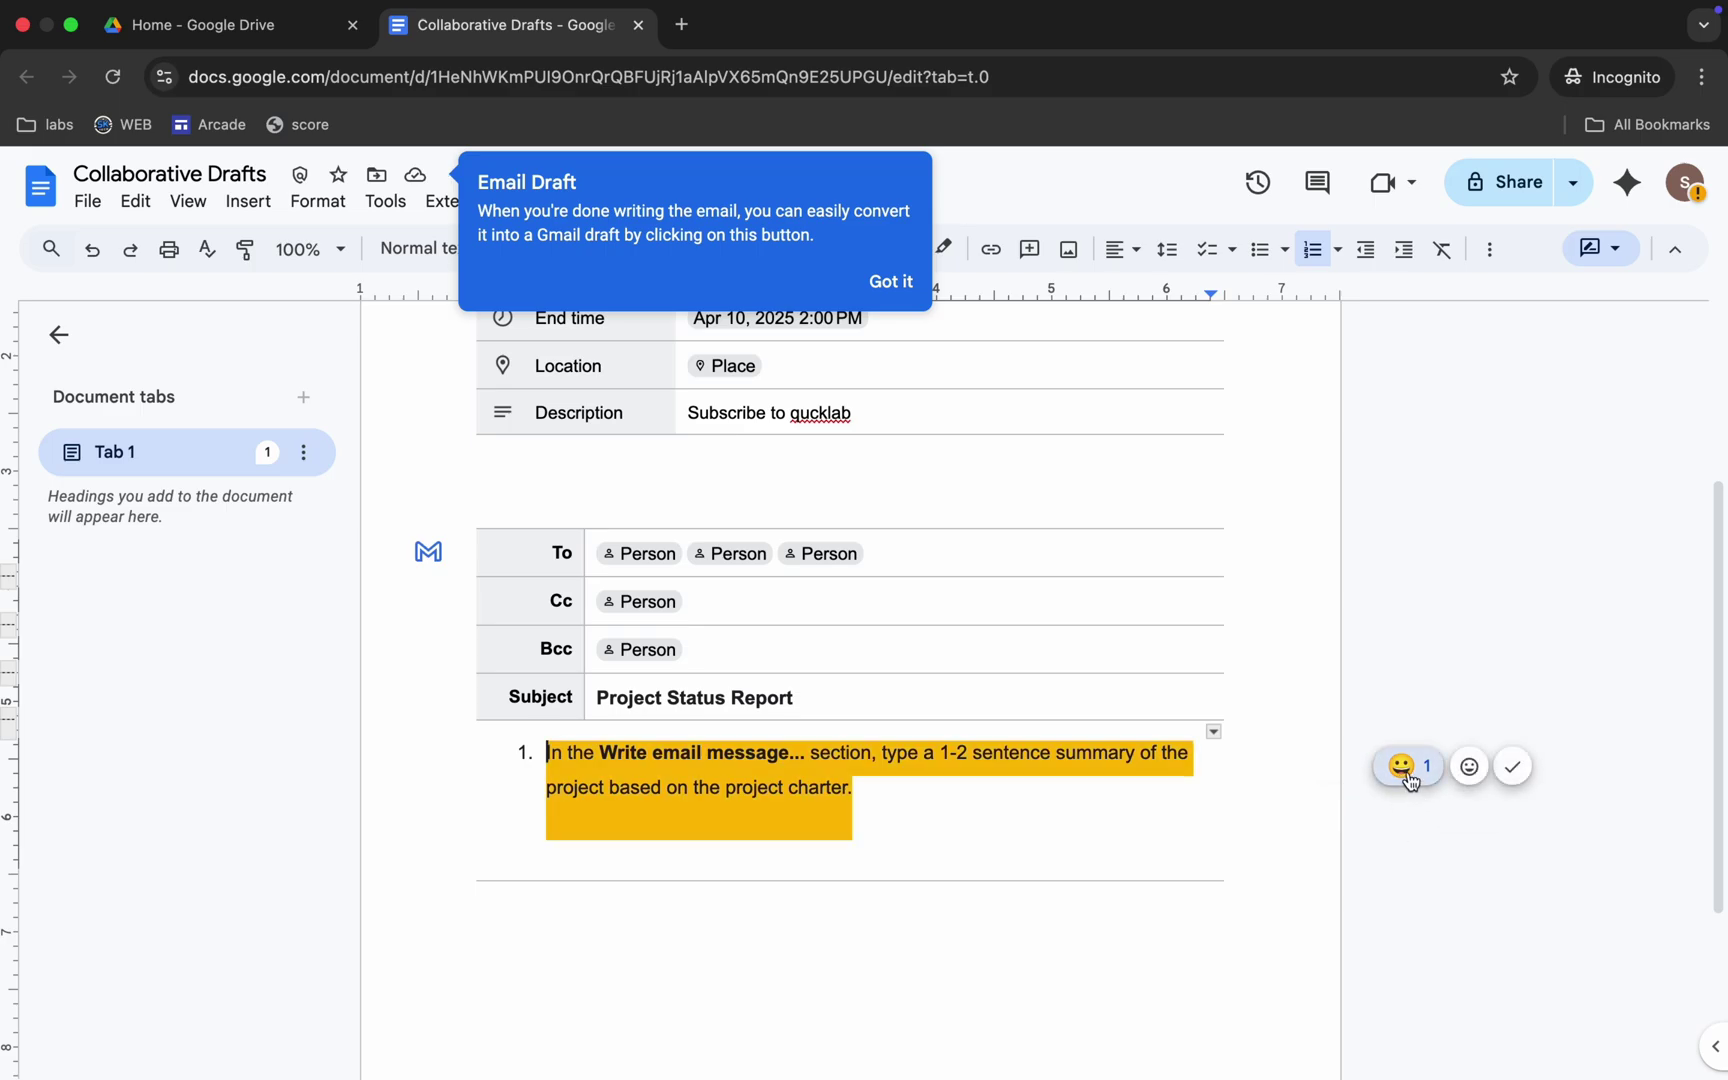
left_click(1513, 768)
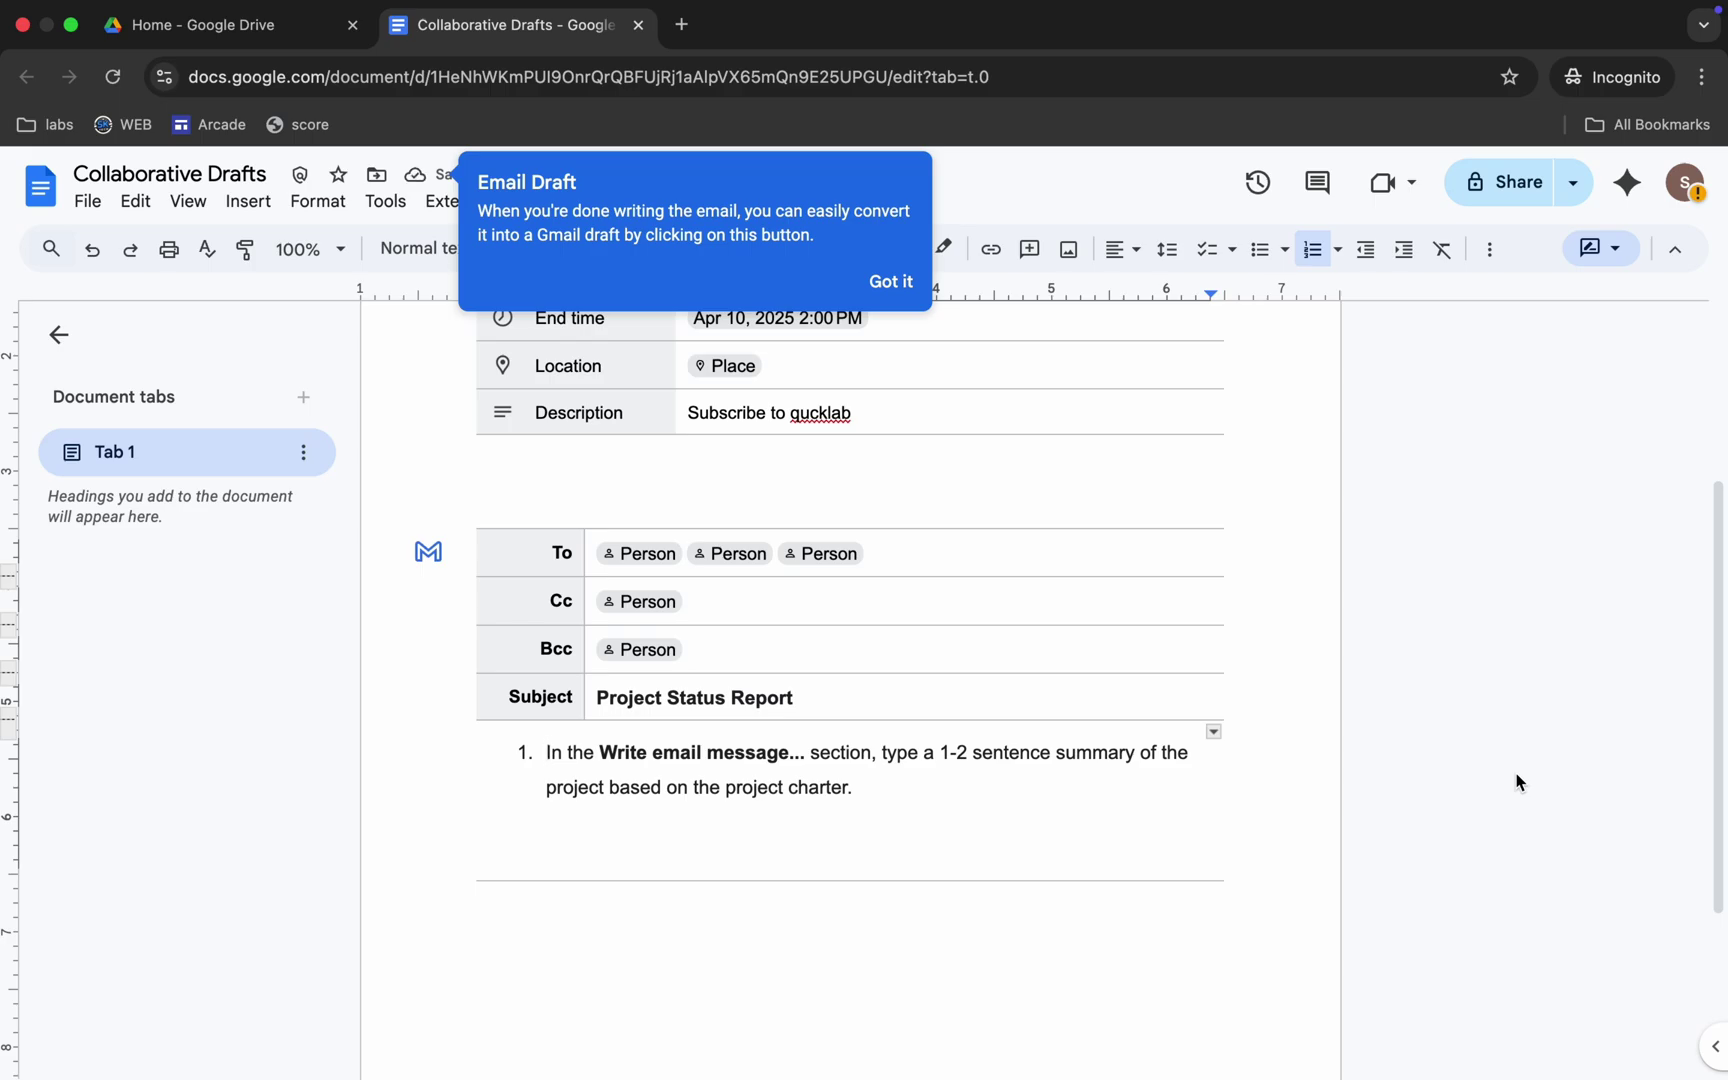
left_click(885, 287)
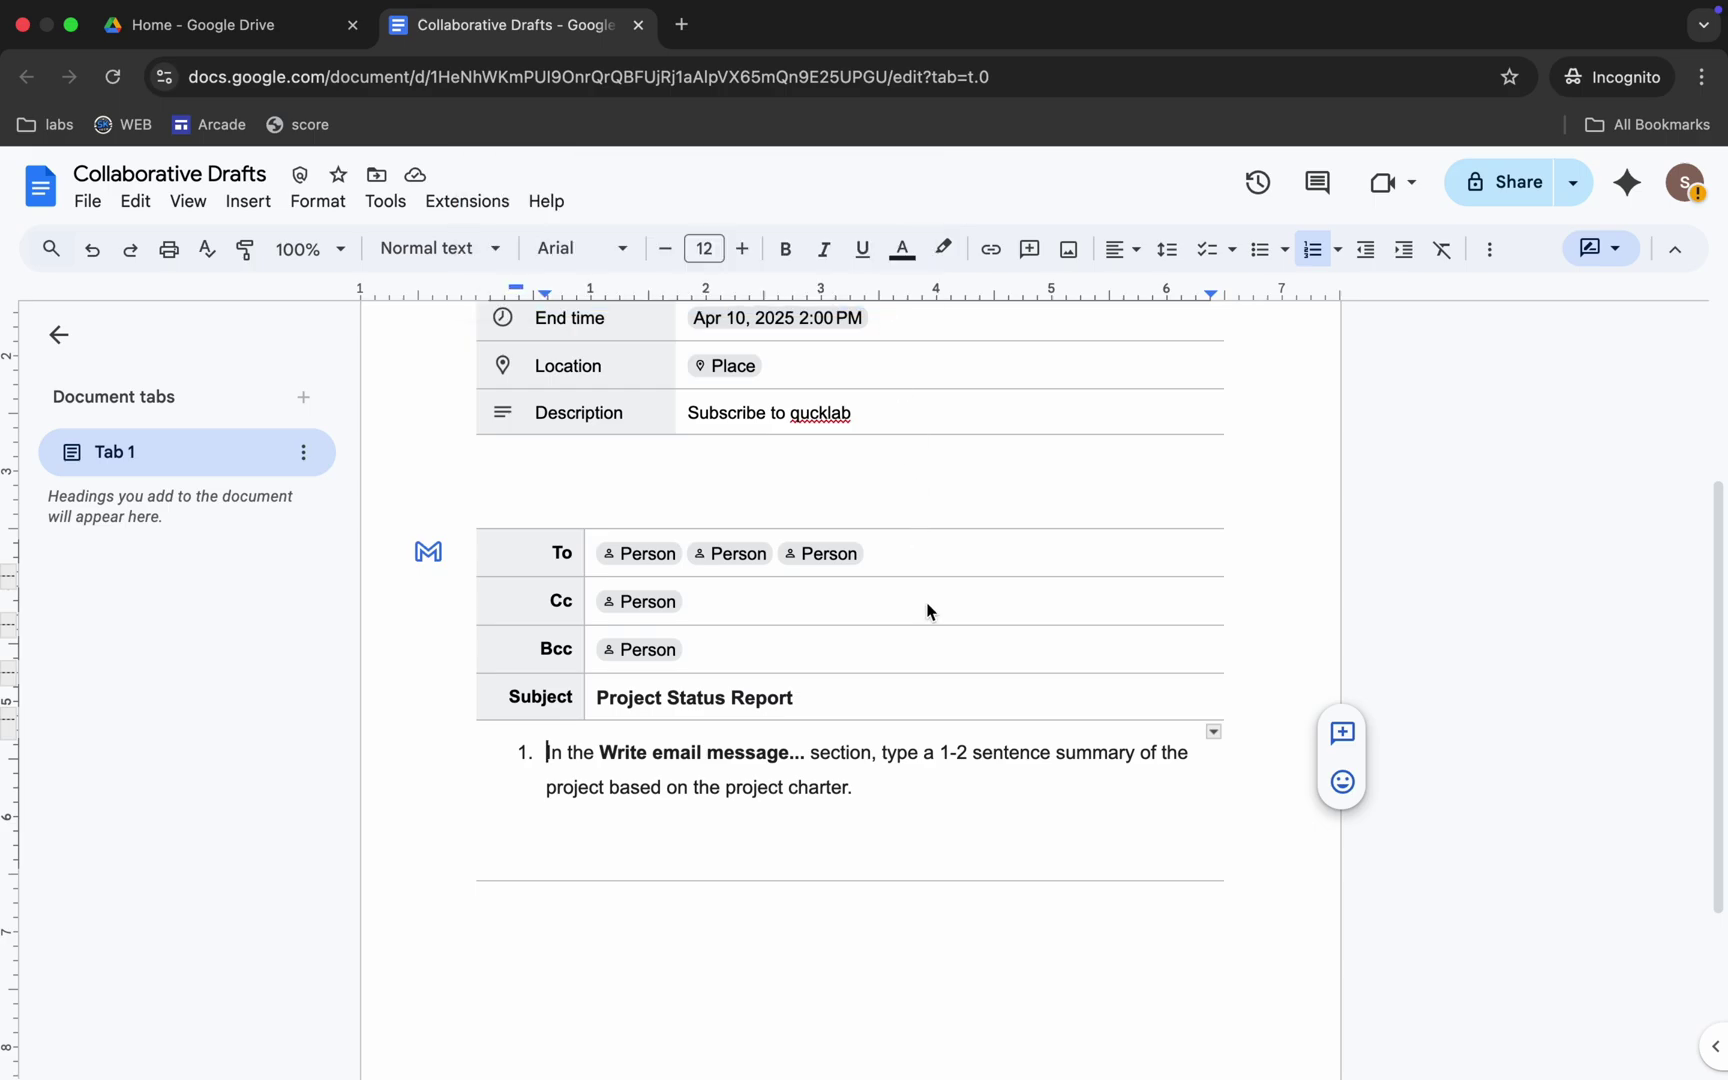
key("ctrl+Left")
scroll(923, 662, "down", 6)
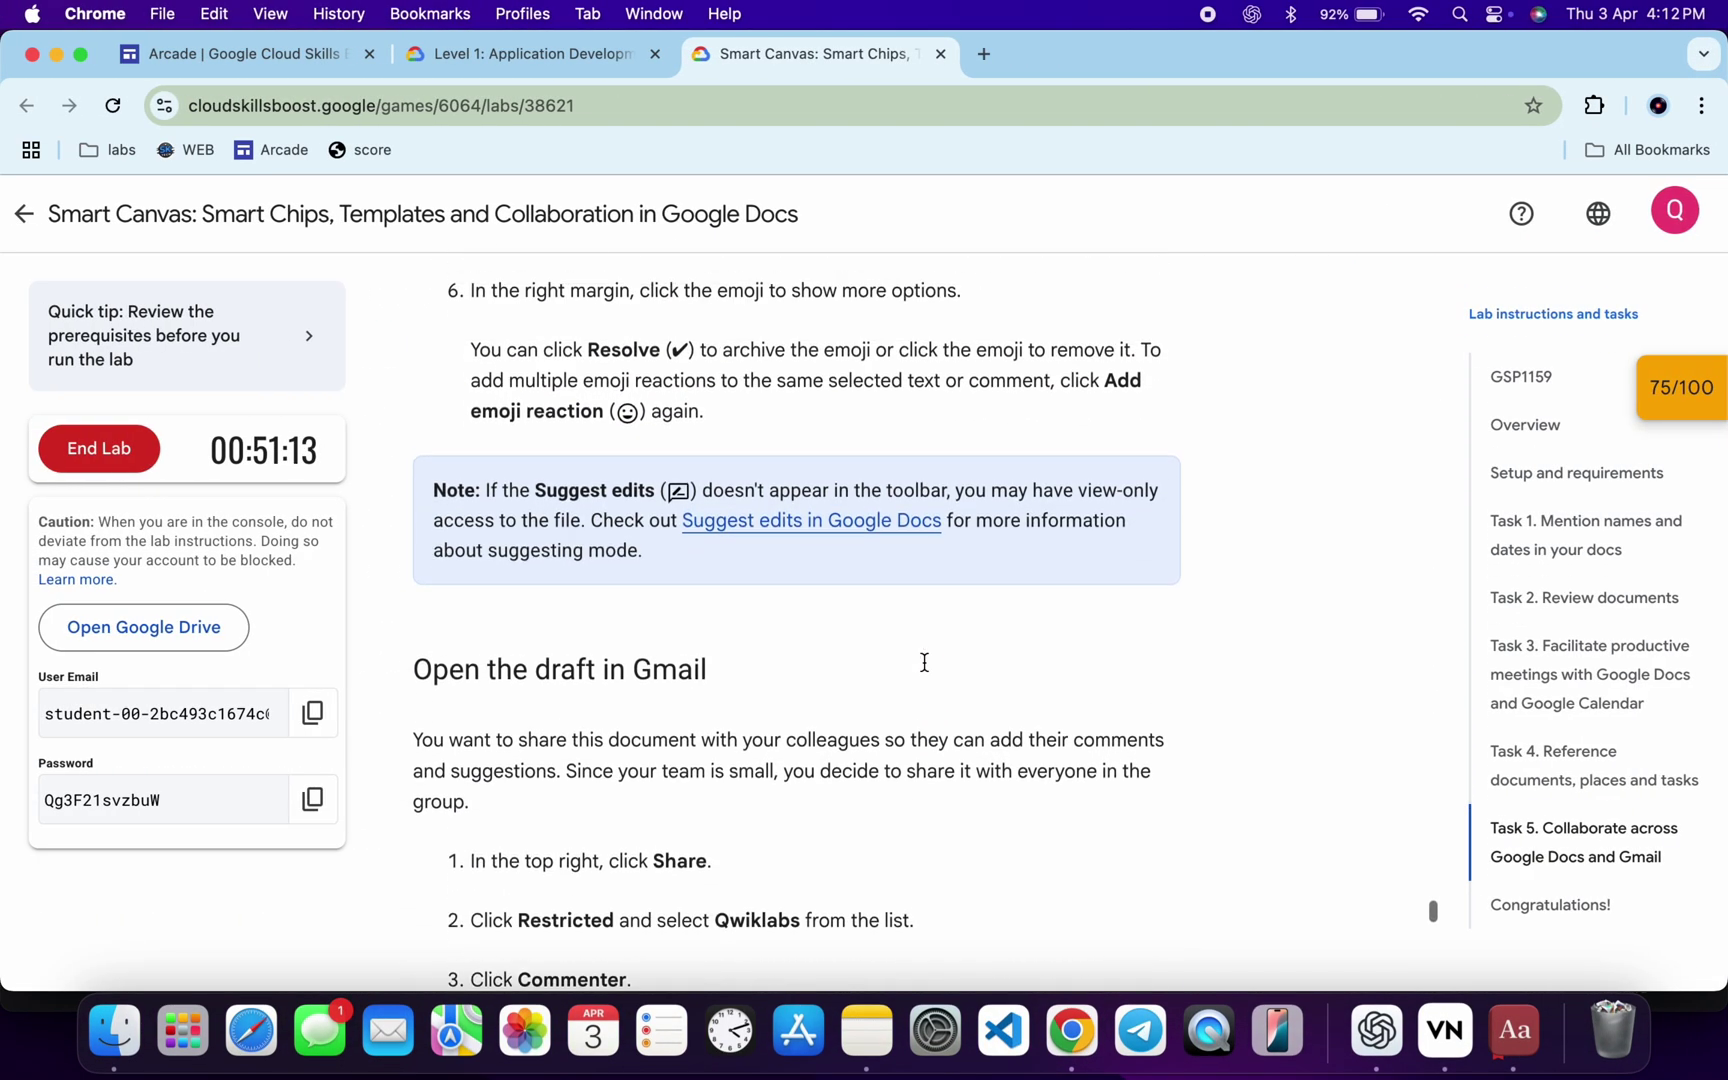
scroll(576, 586, "up", 2)
left_click_drag(576, 586, 731, 590)
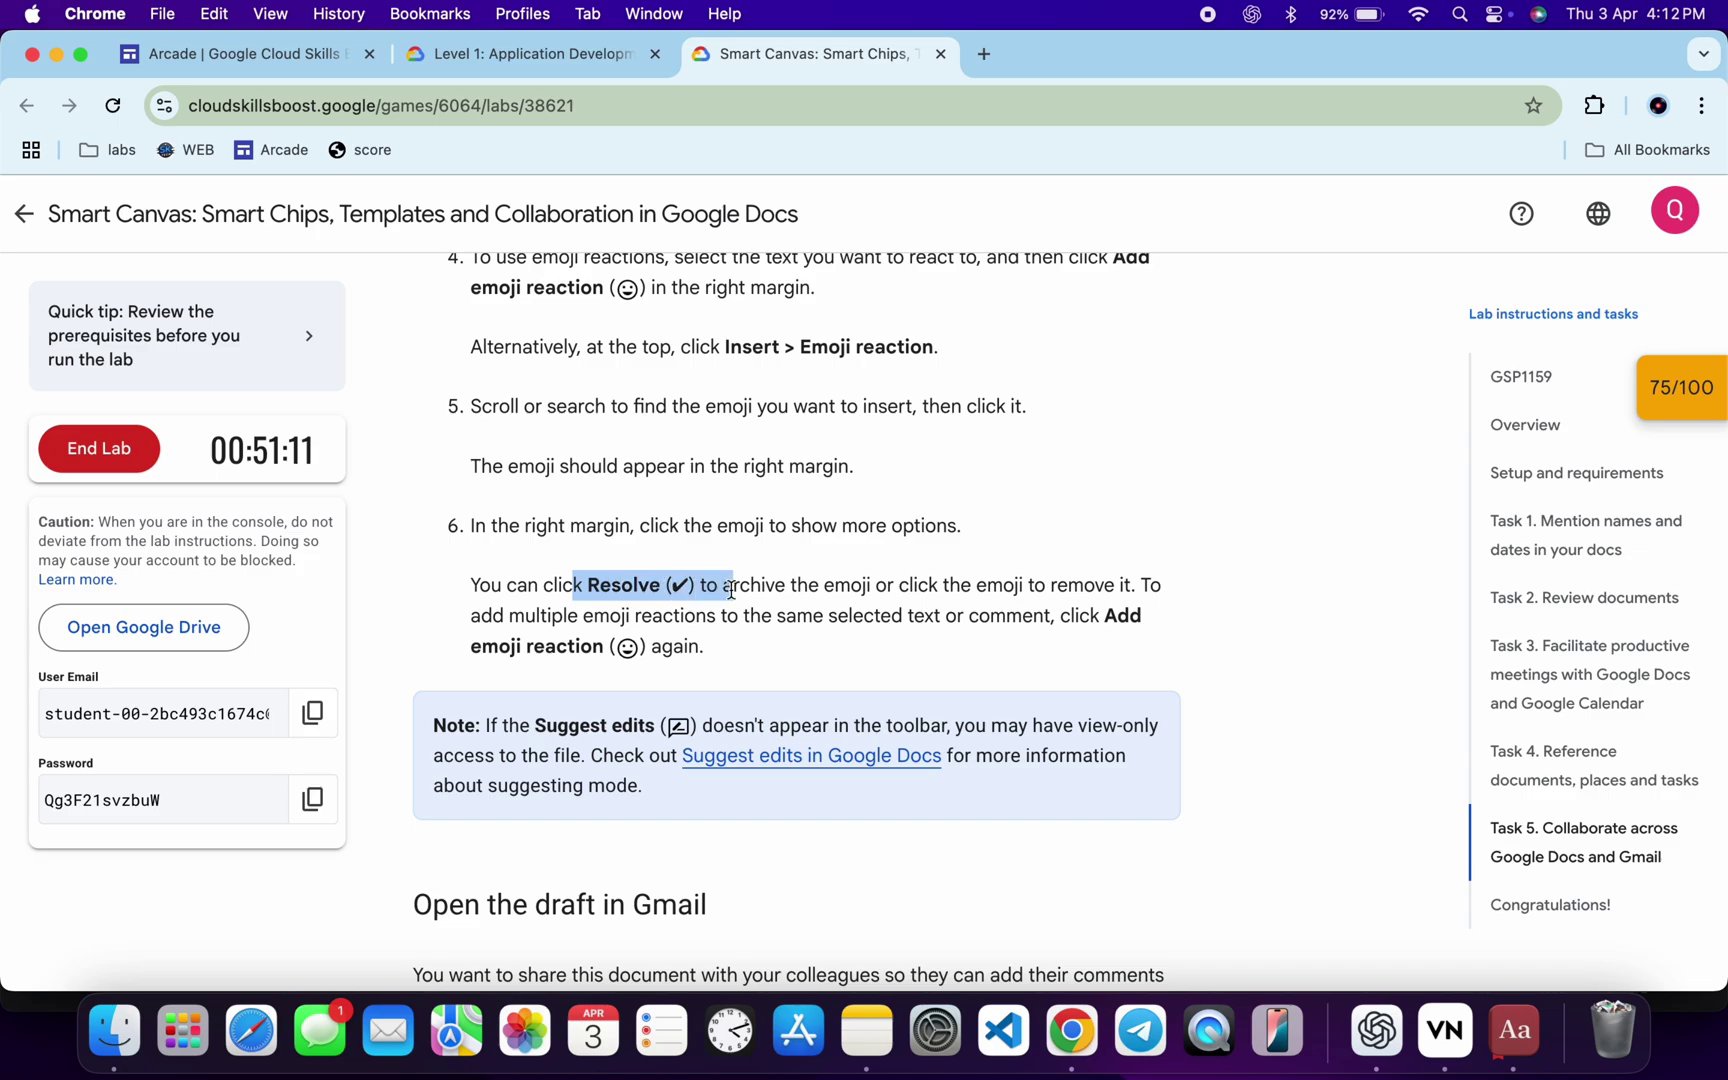
key("ctrl+Right")
key("ctrl+Left")
scroll(850, 802, "down", 5)
scroll(850, 810, "down", 4)
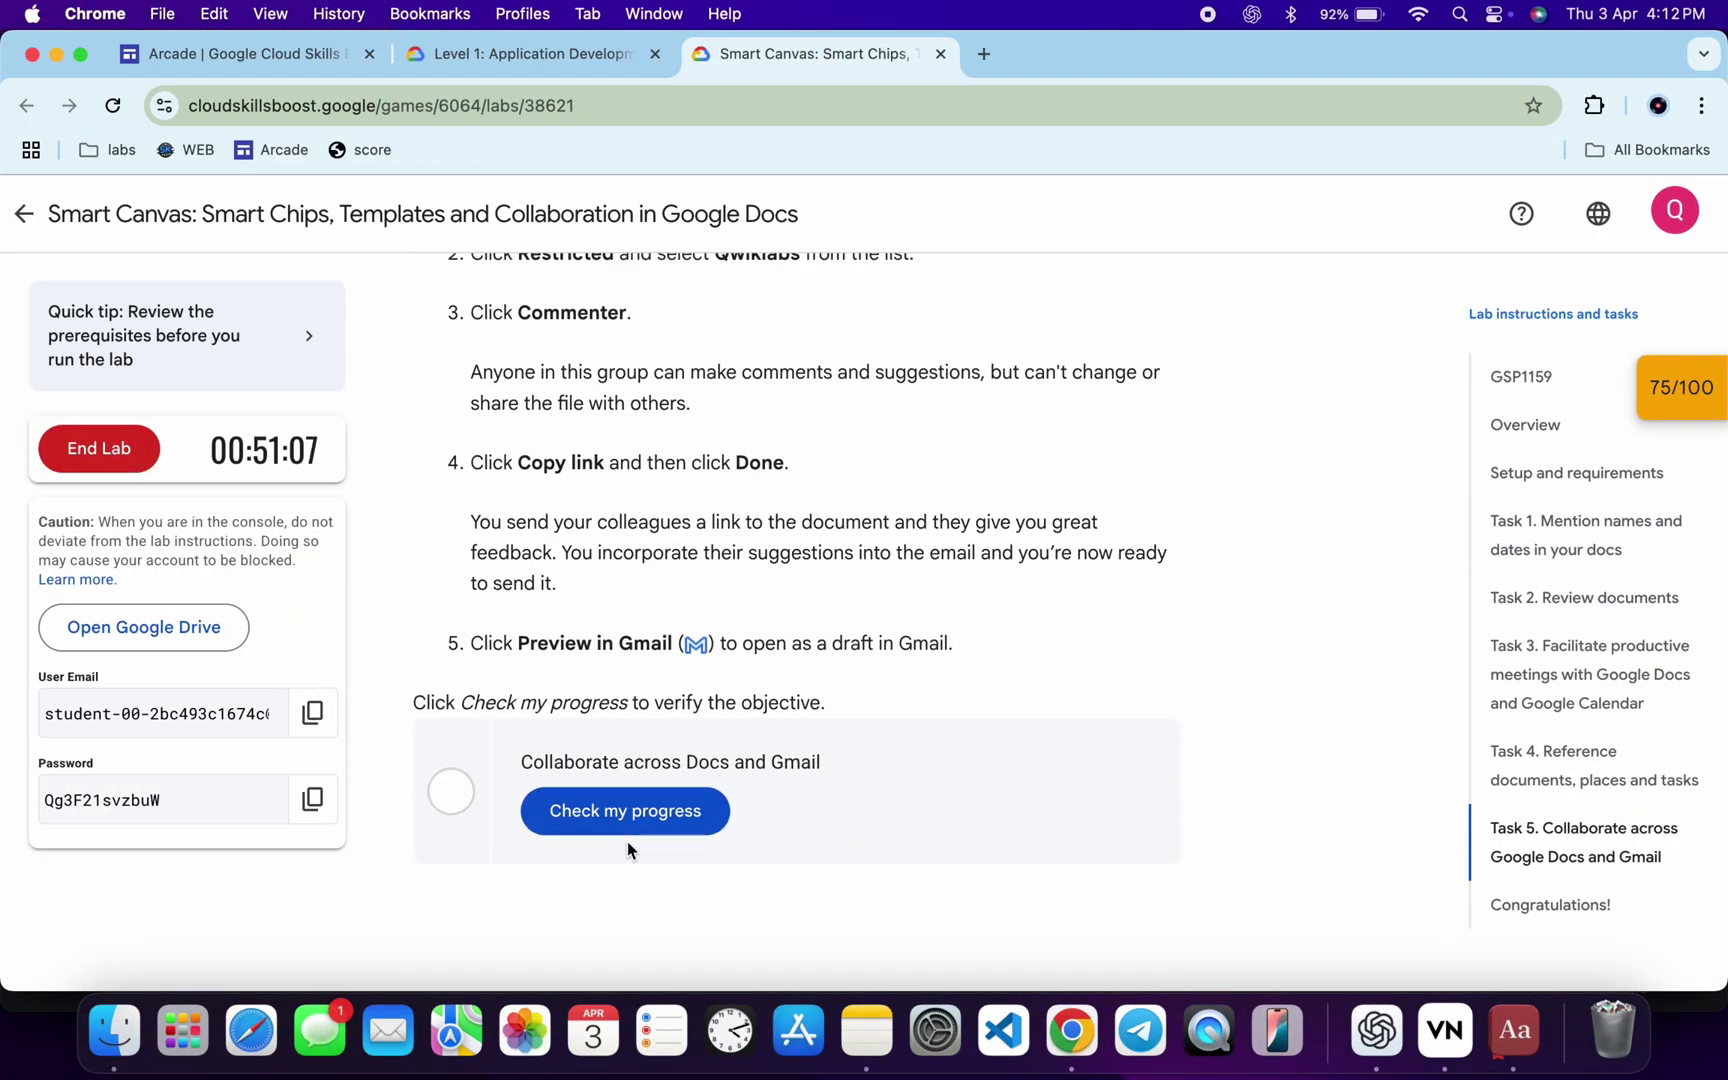
scroll(687, 800, "up", 2)
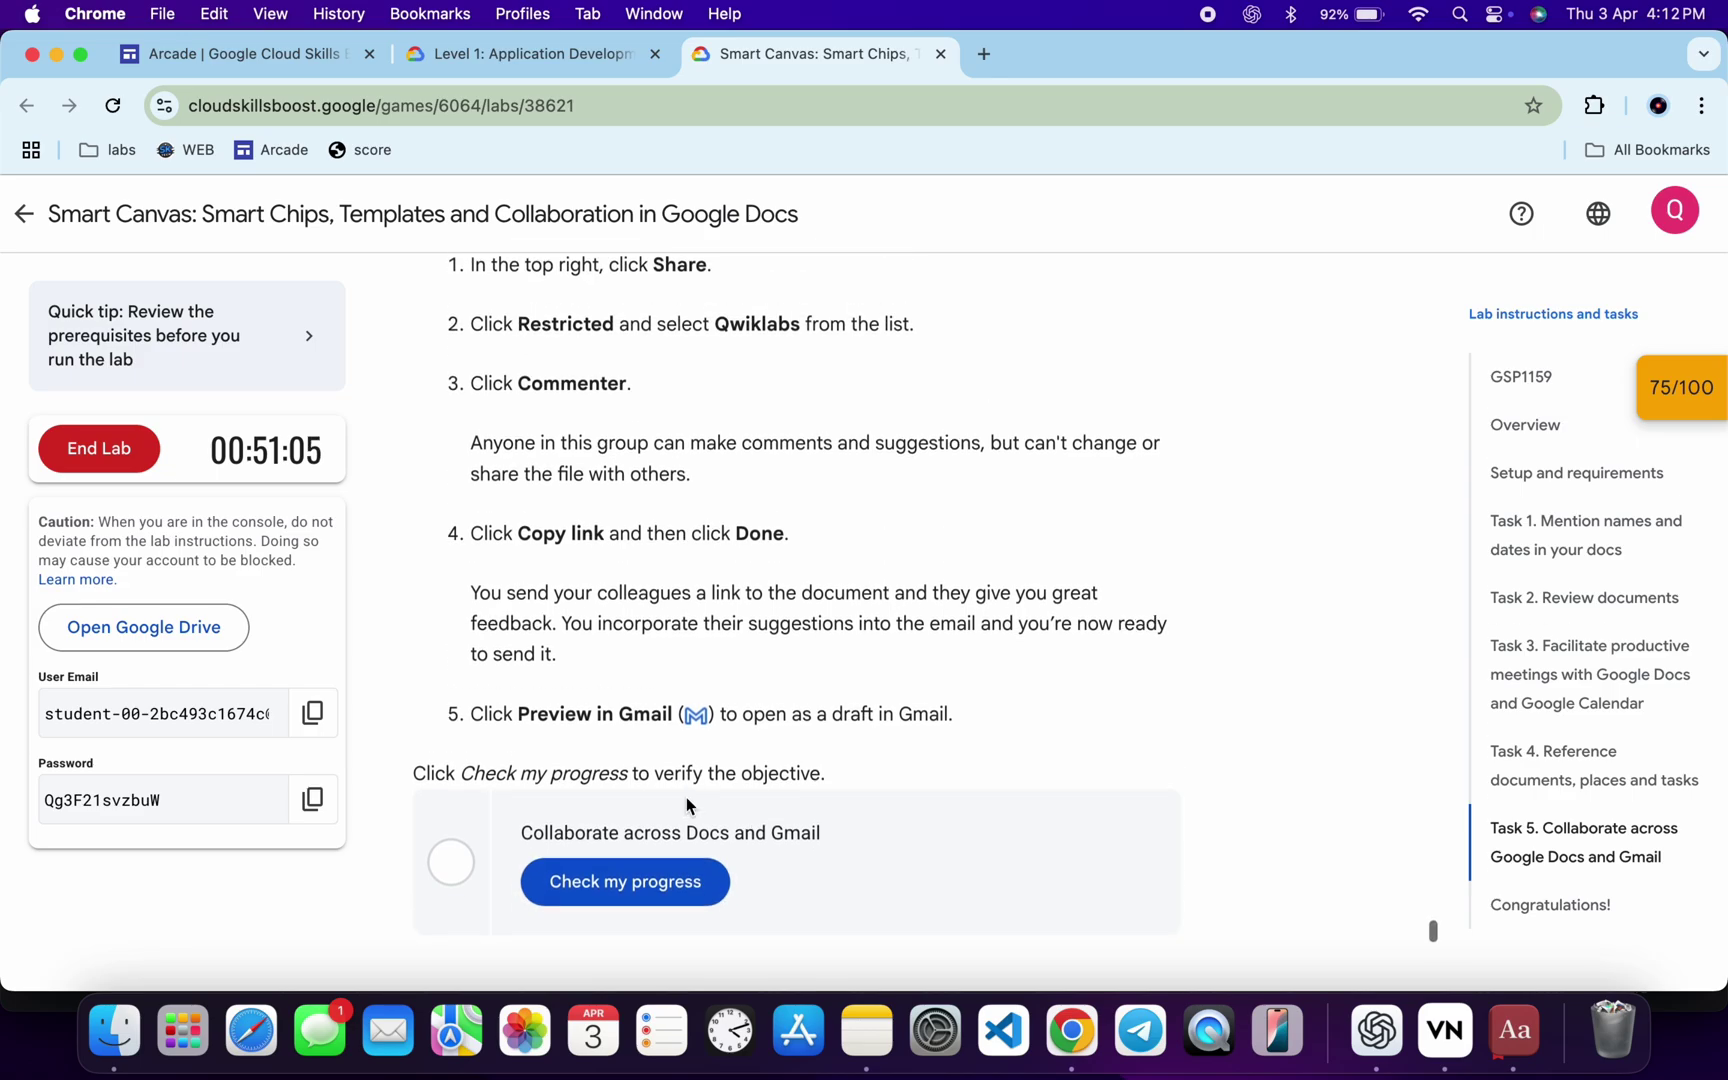
scroll(687, 805, "up", 1)
double_click(520, 434)
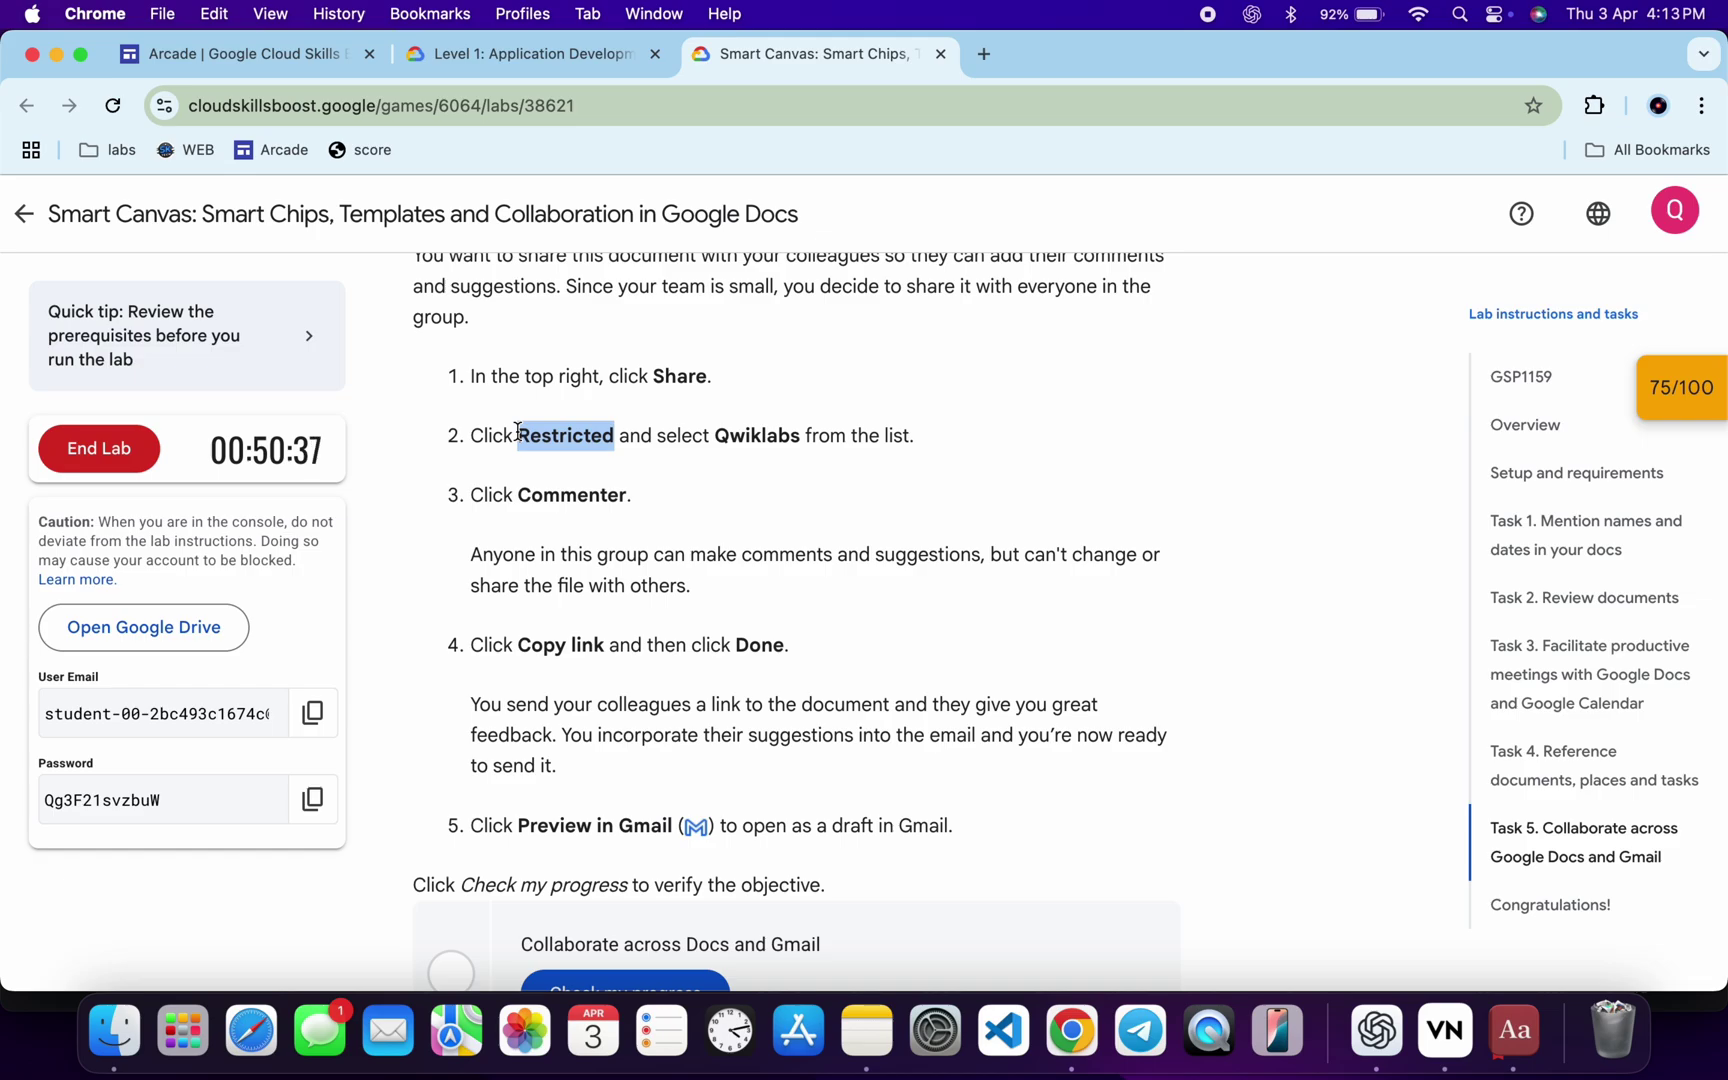
key("ctrl+Right")
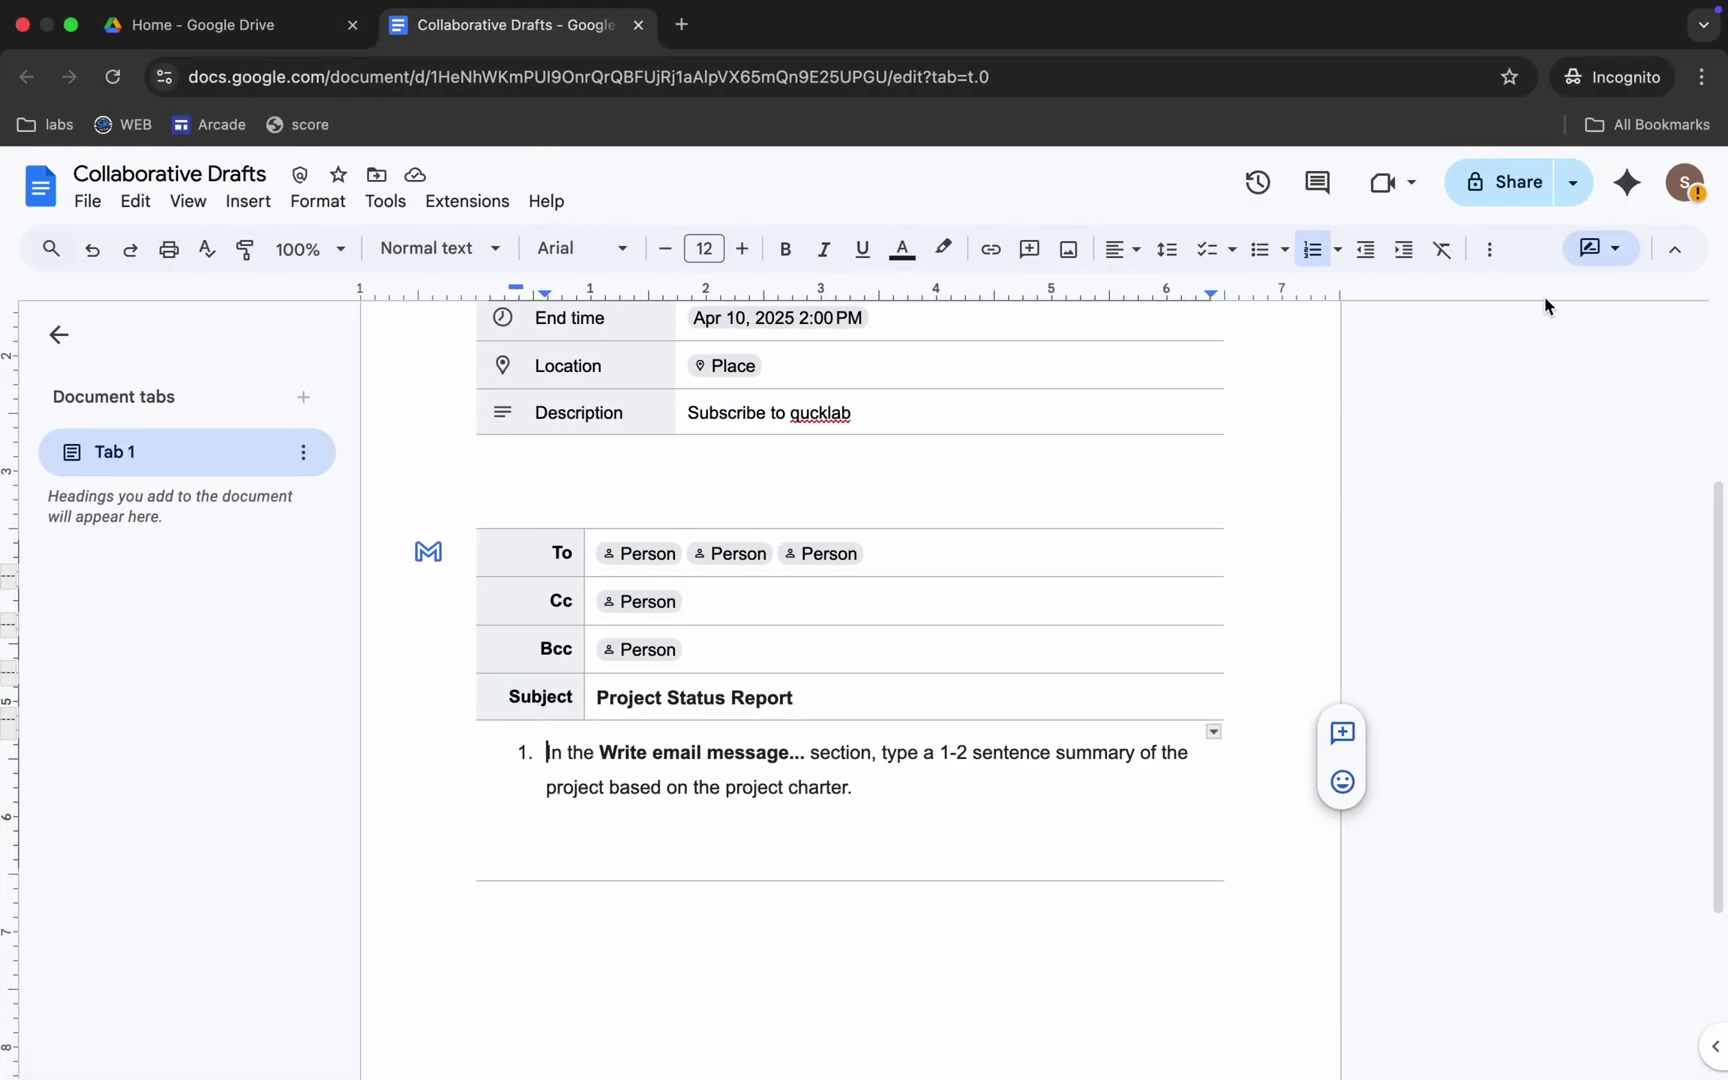
Give the Qwiklabs group Commenter access to Collaborative Drafts, then preview the email draft in Gmail.
left_click(1516, 198)
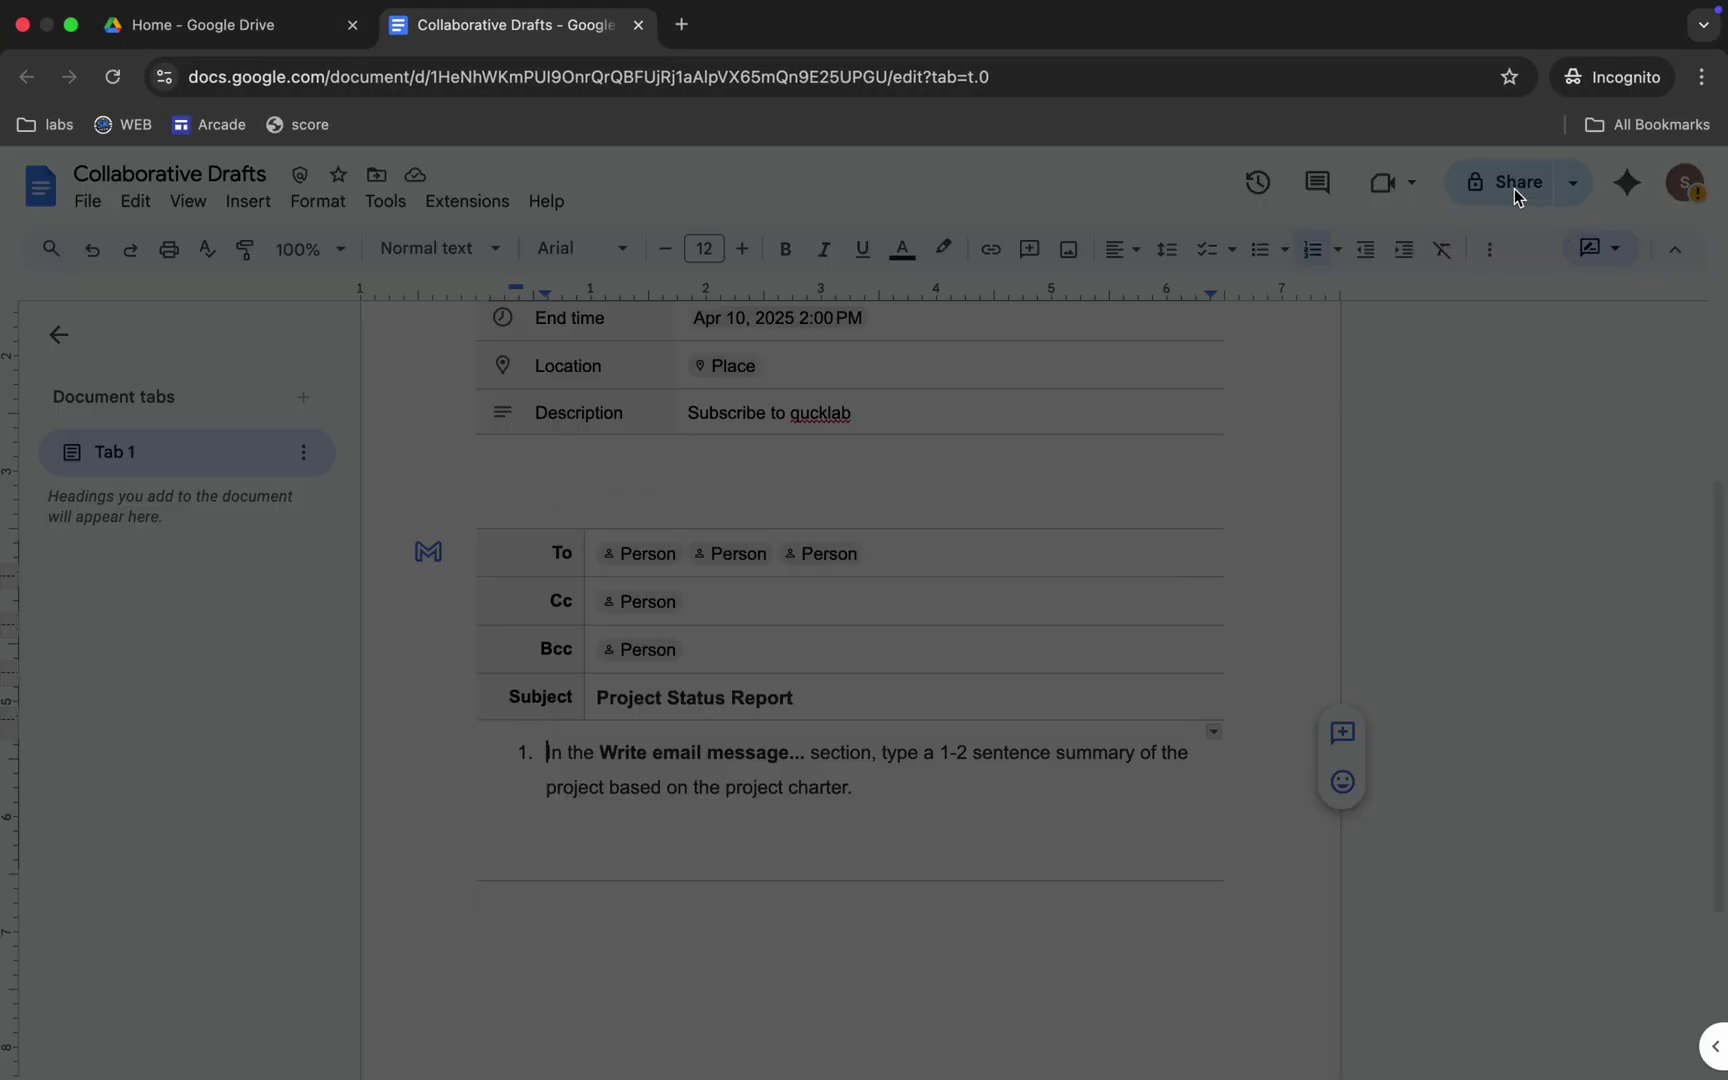
left_click(692, 713)
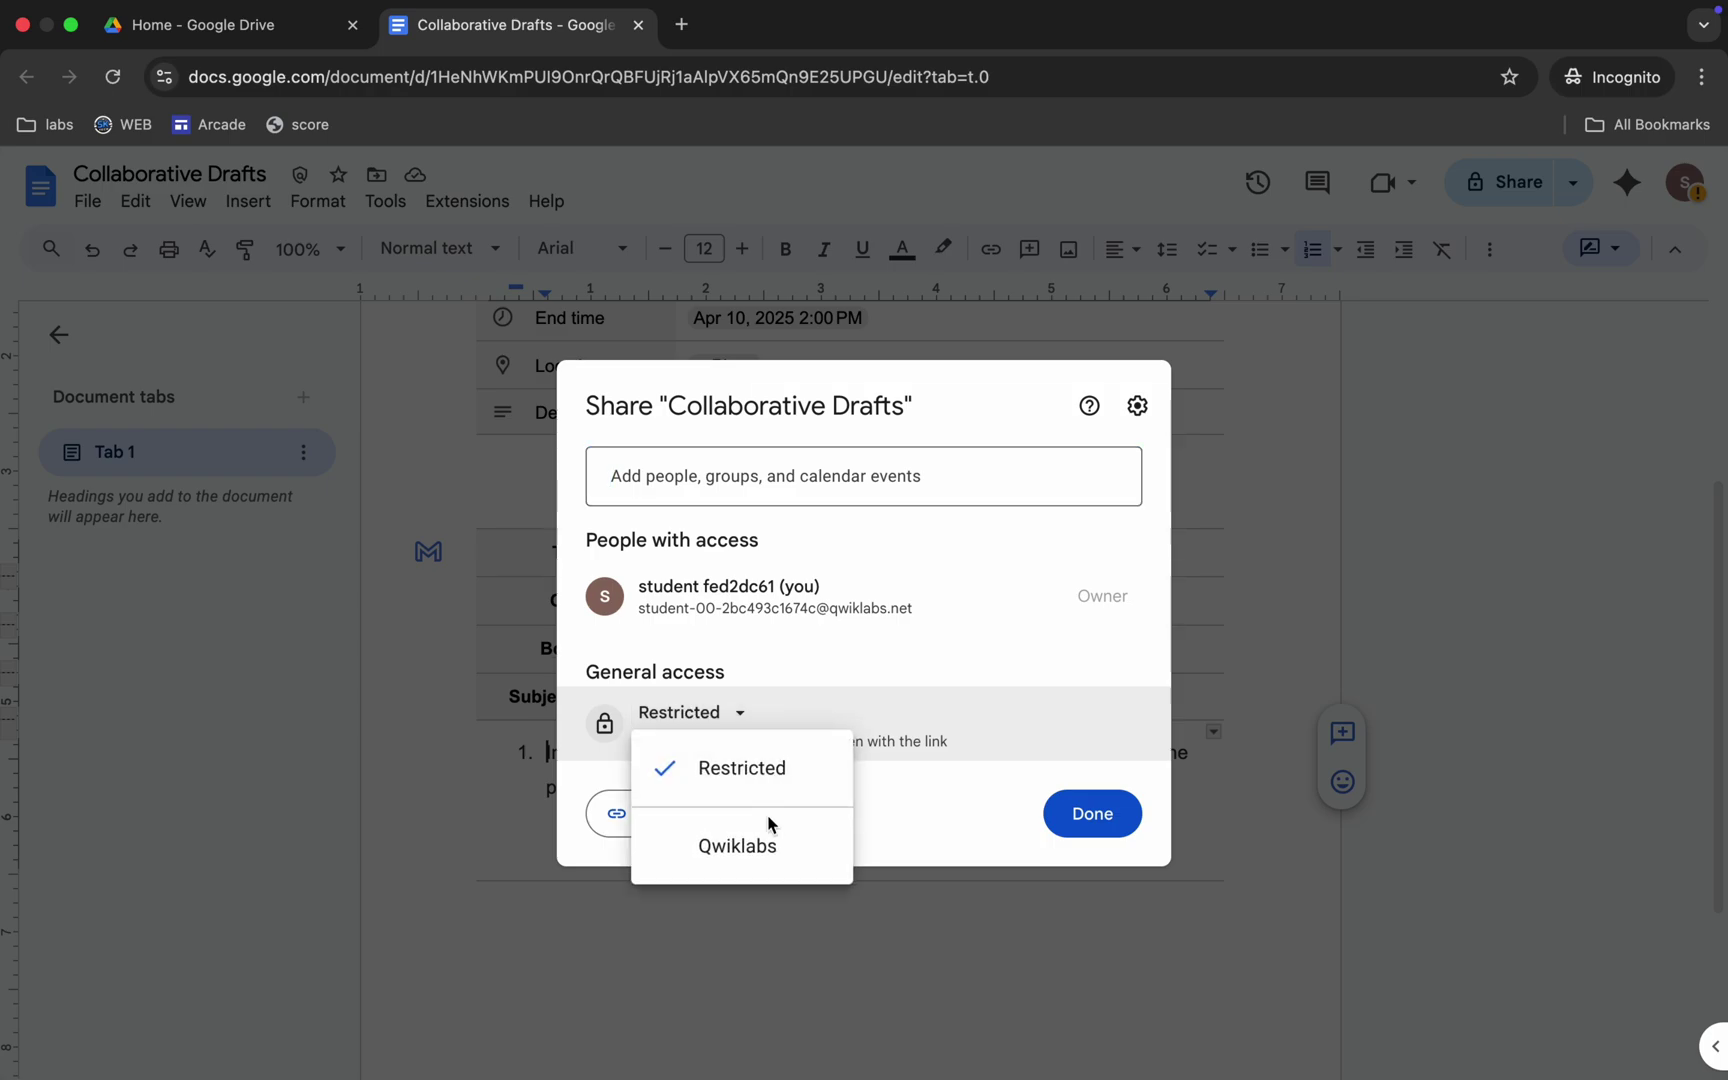
left_click(740, 845)
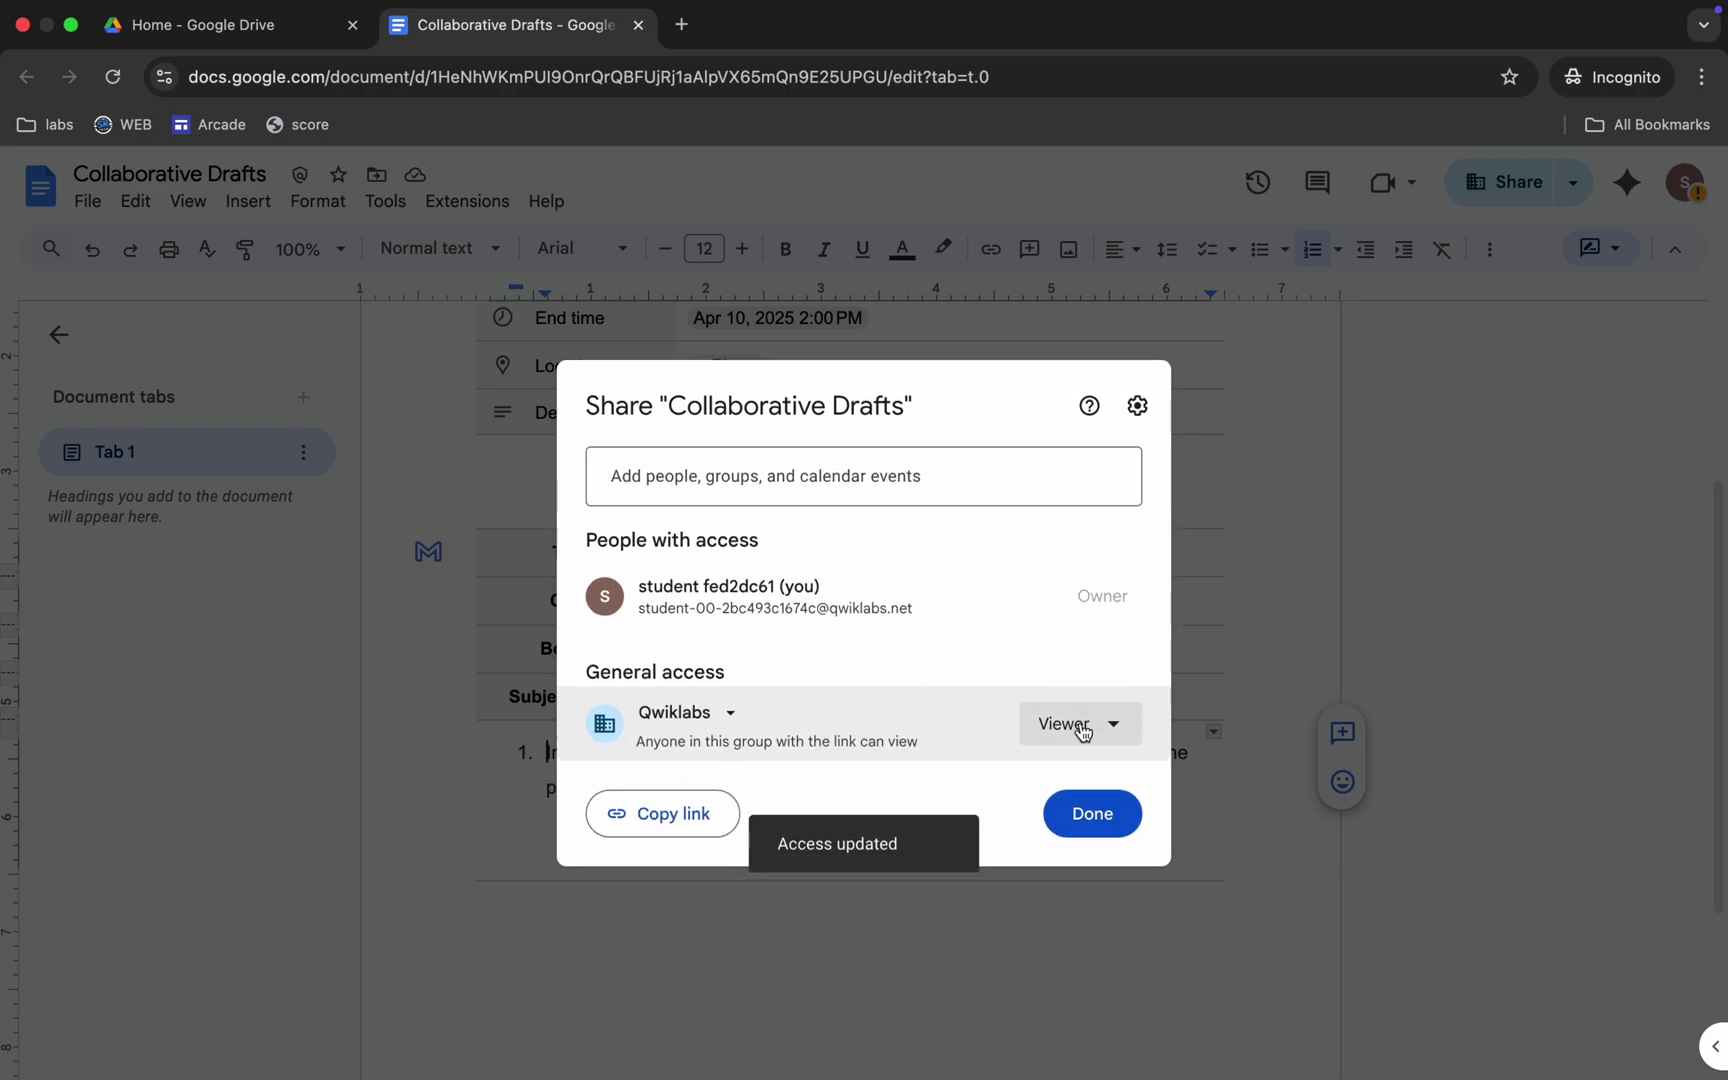
left_click(1077, 733)
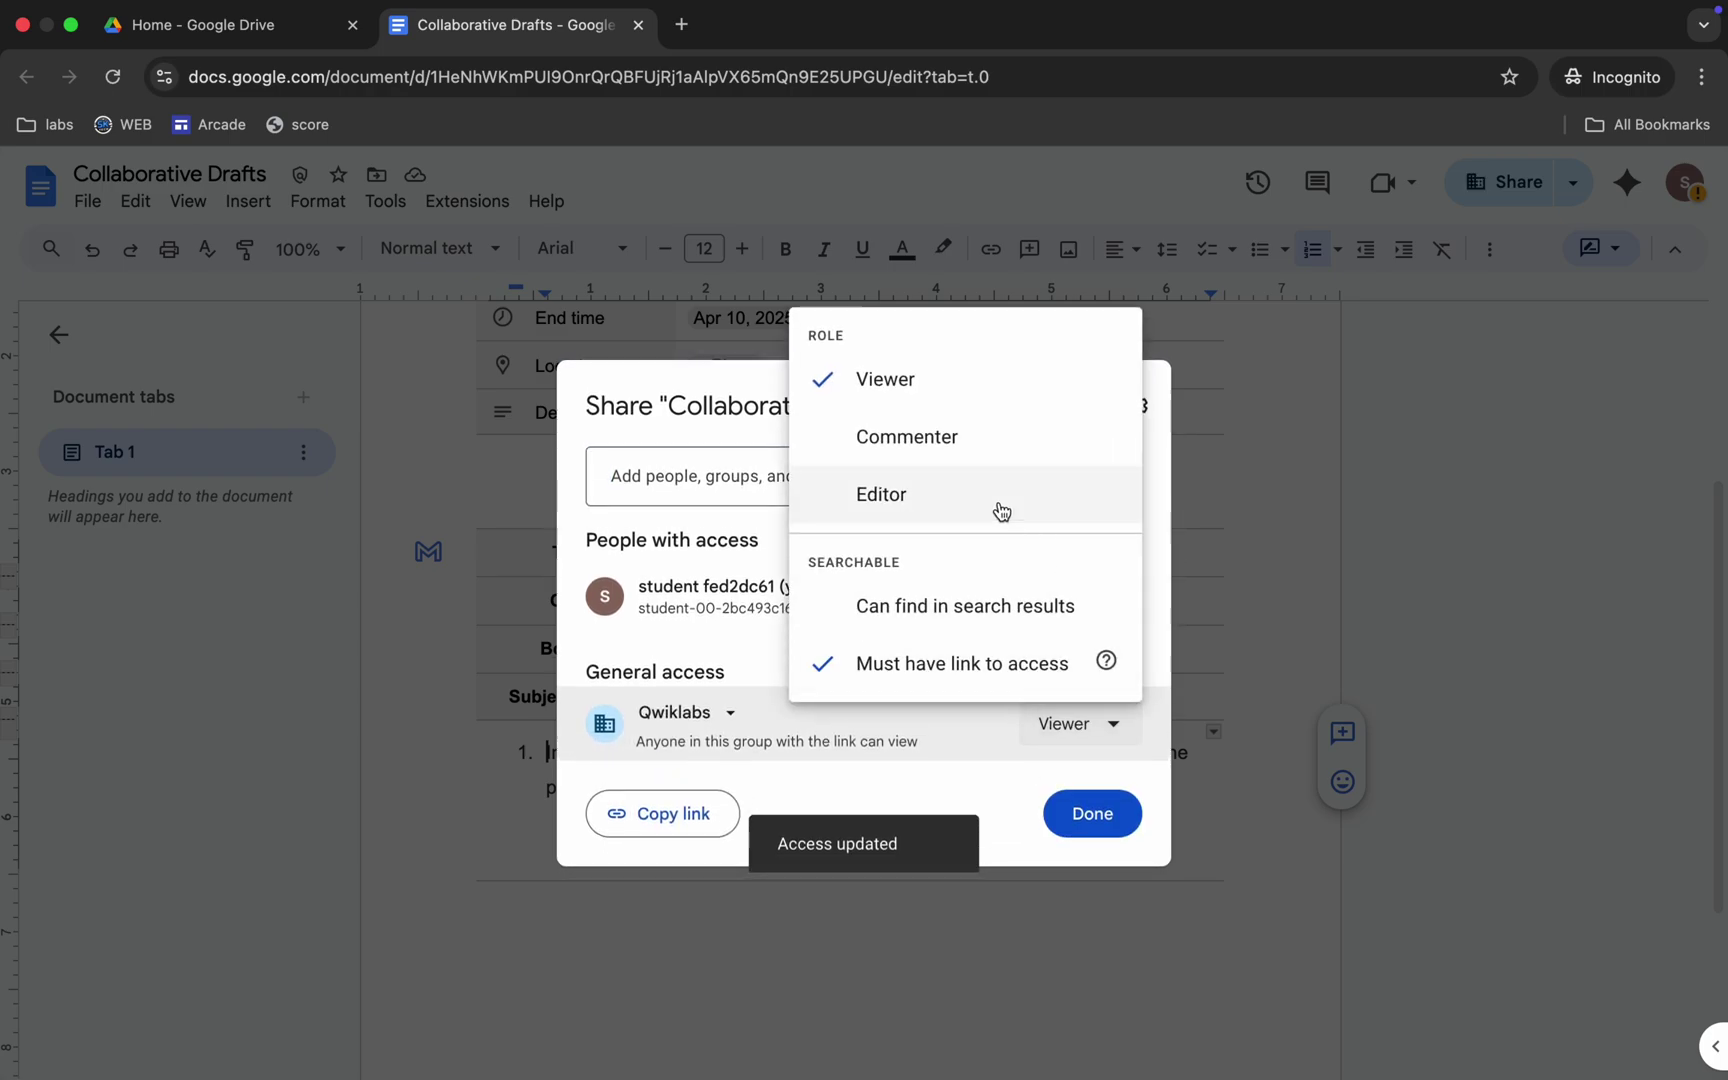
left_click(909, 450)
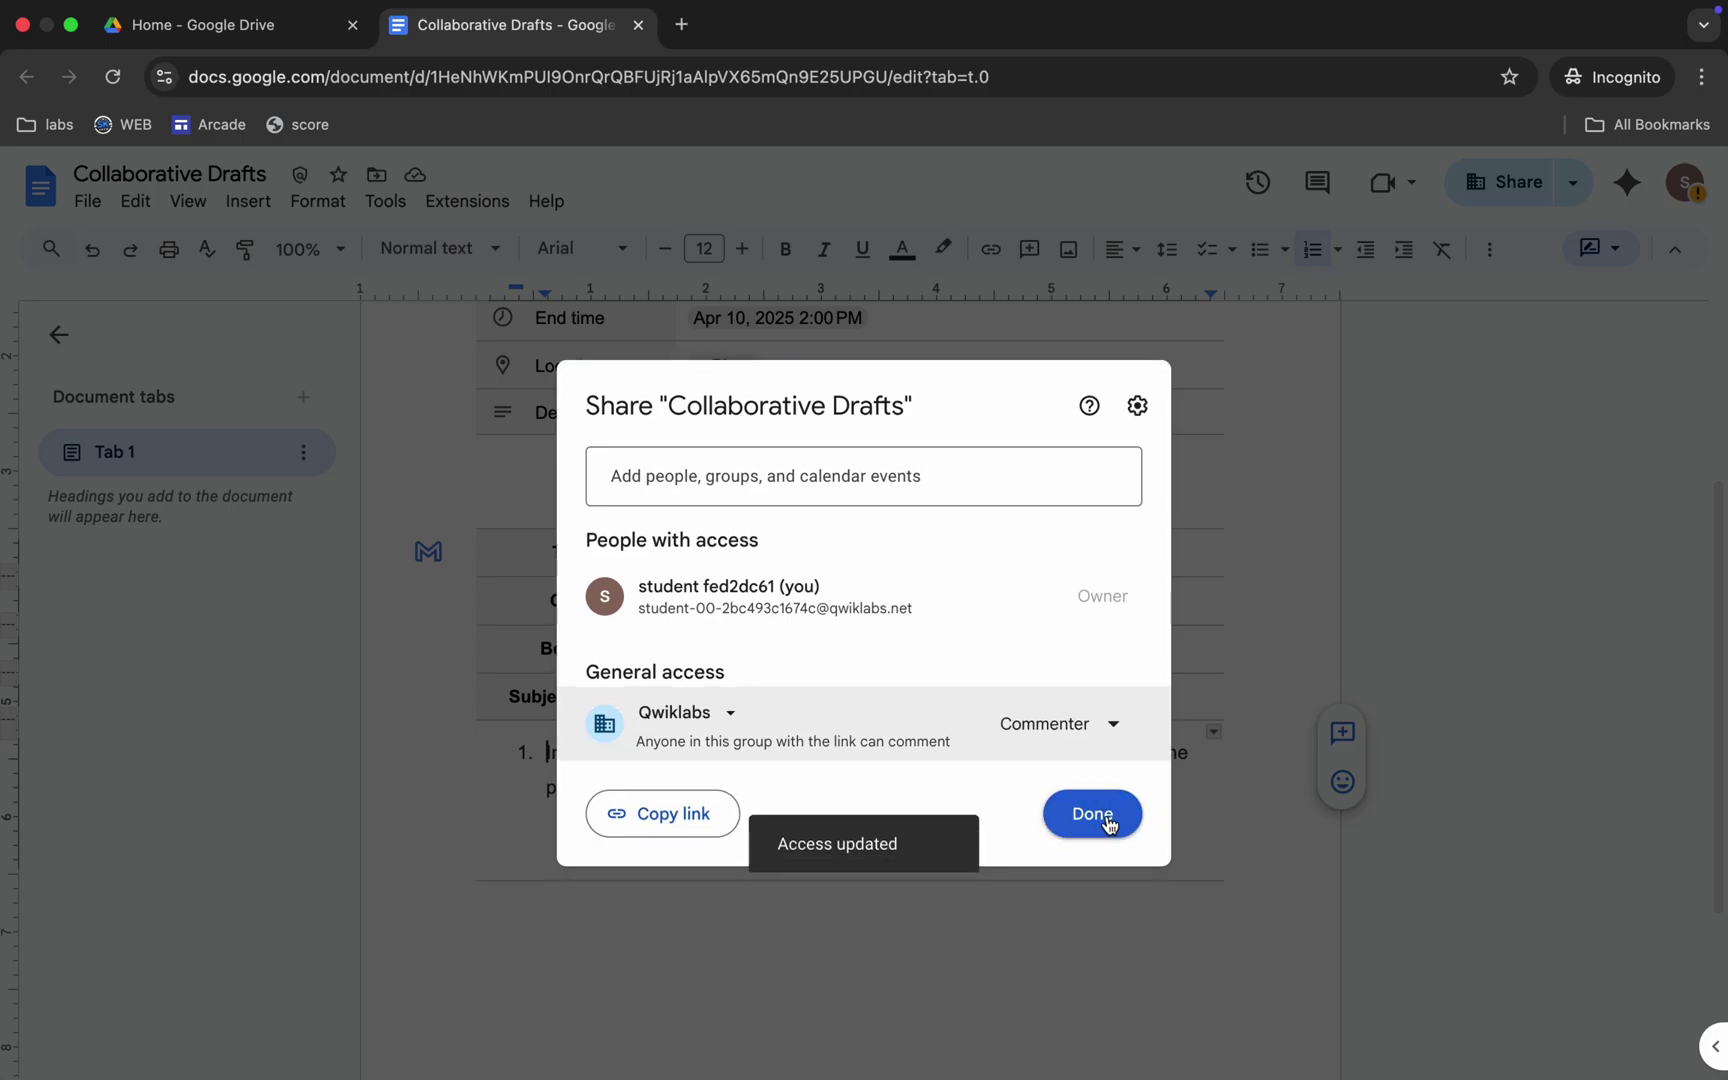
left_click(1092, 814)
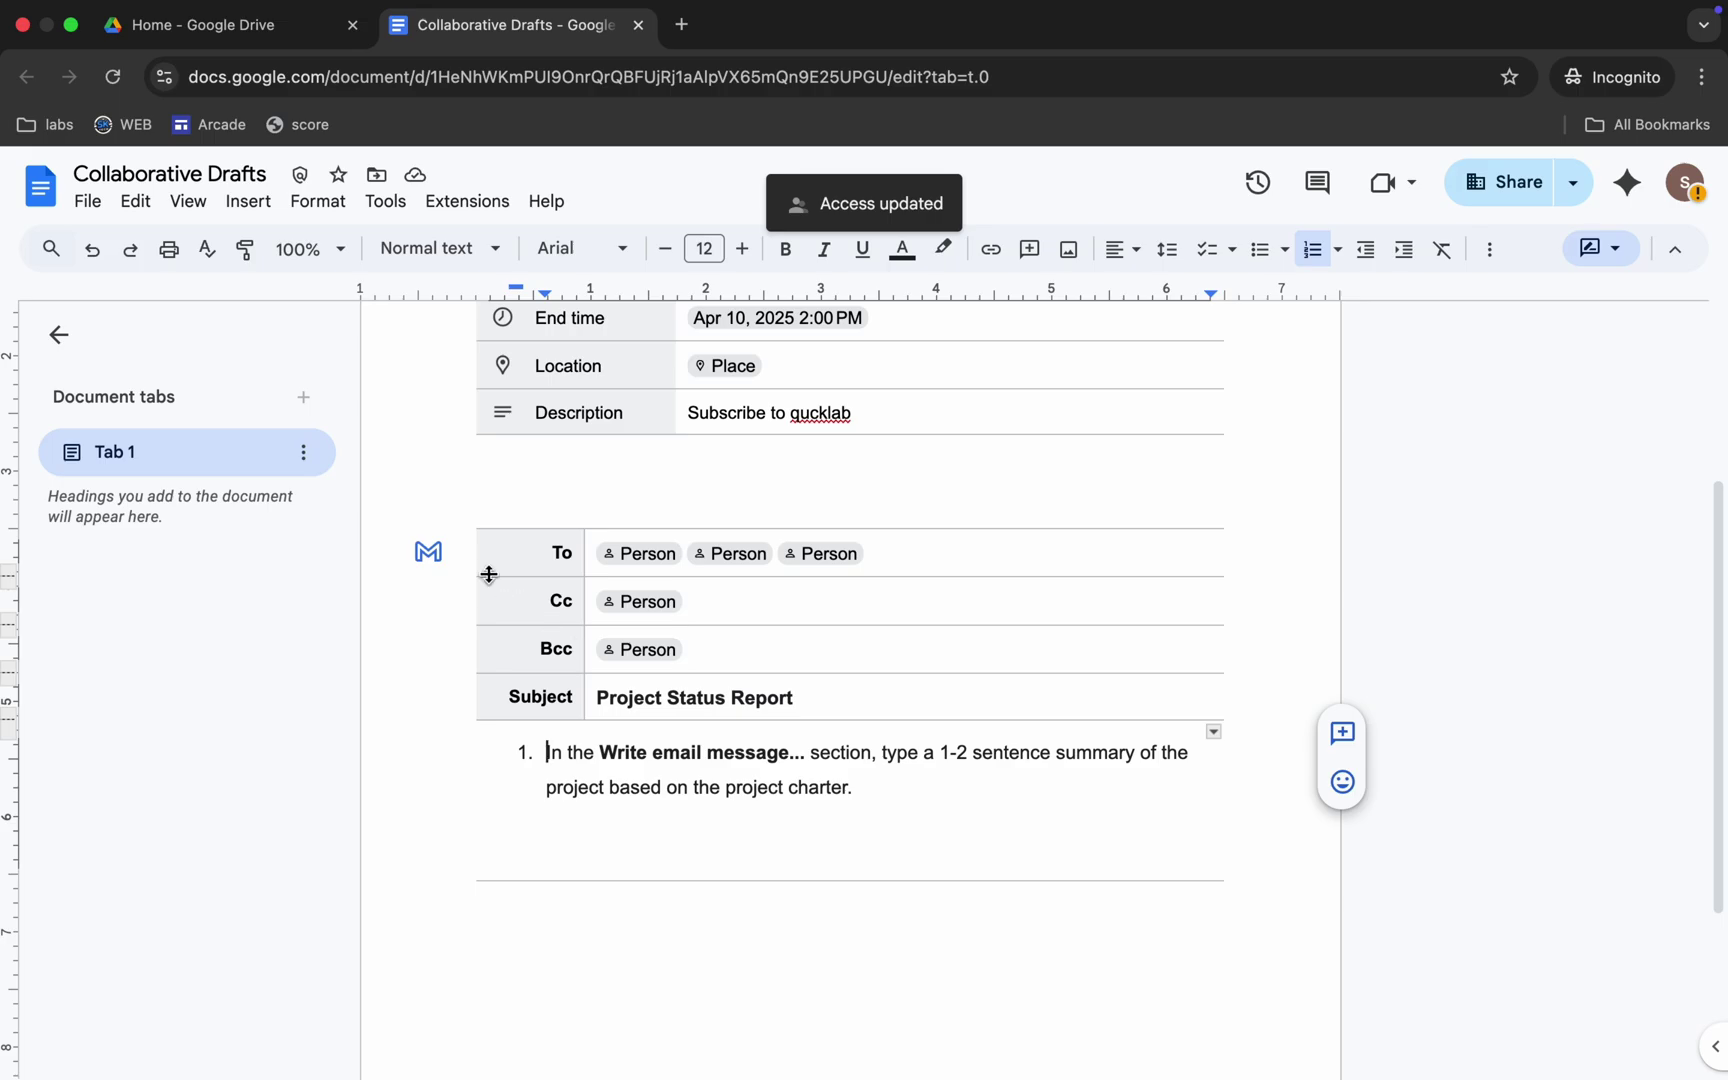
left_click(439, 567)
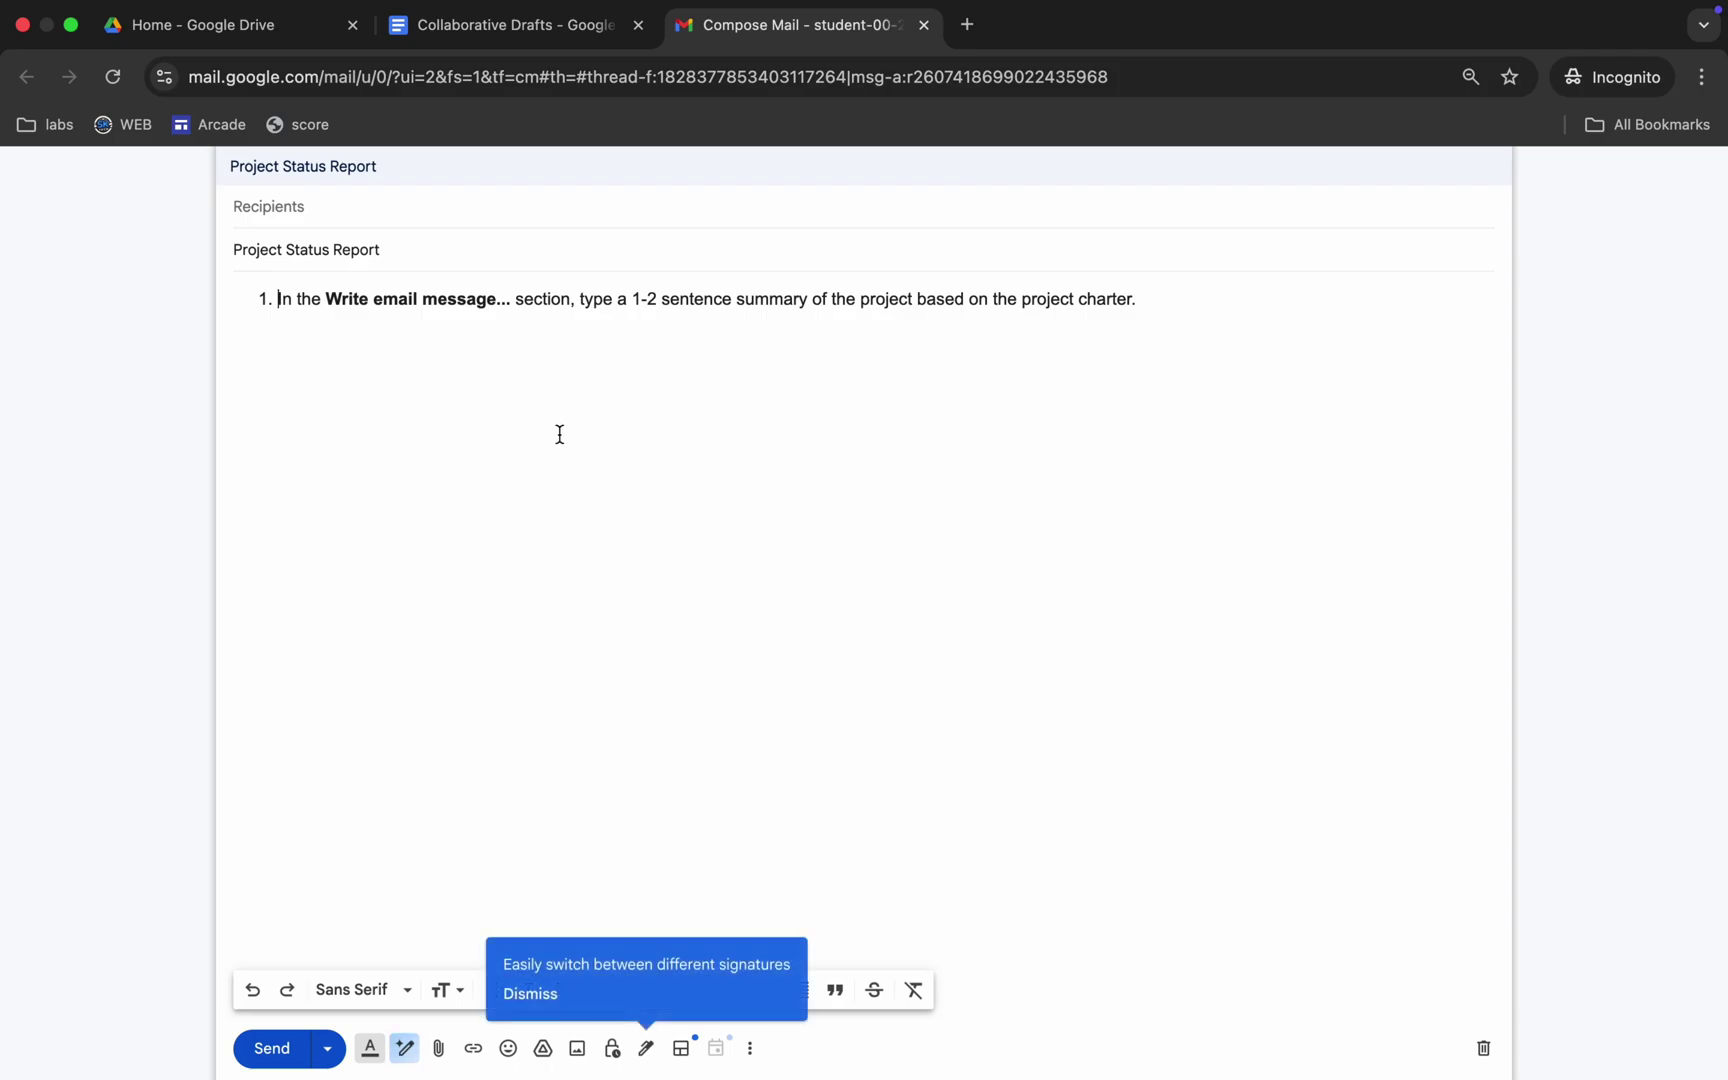
Verify the Docs and Gmail task in the lab, confirming 100/100, and open a new tab.
key("ctrl+Left")
scroll(995, 771, "down", 5)
scroll(998, 783, "down", 1)
left_click(688, 747)
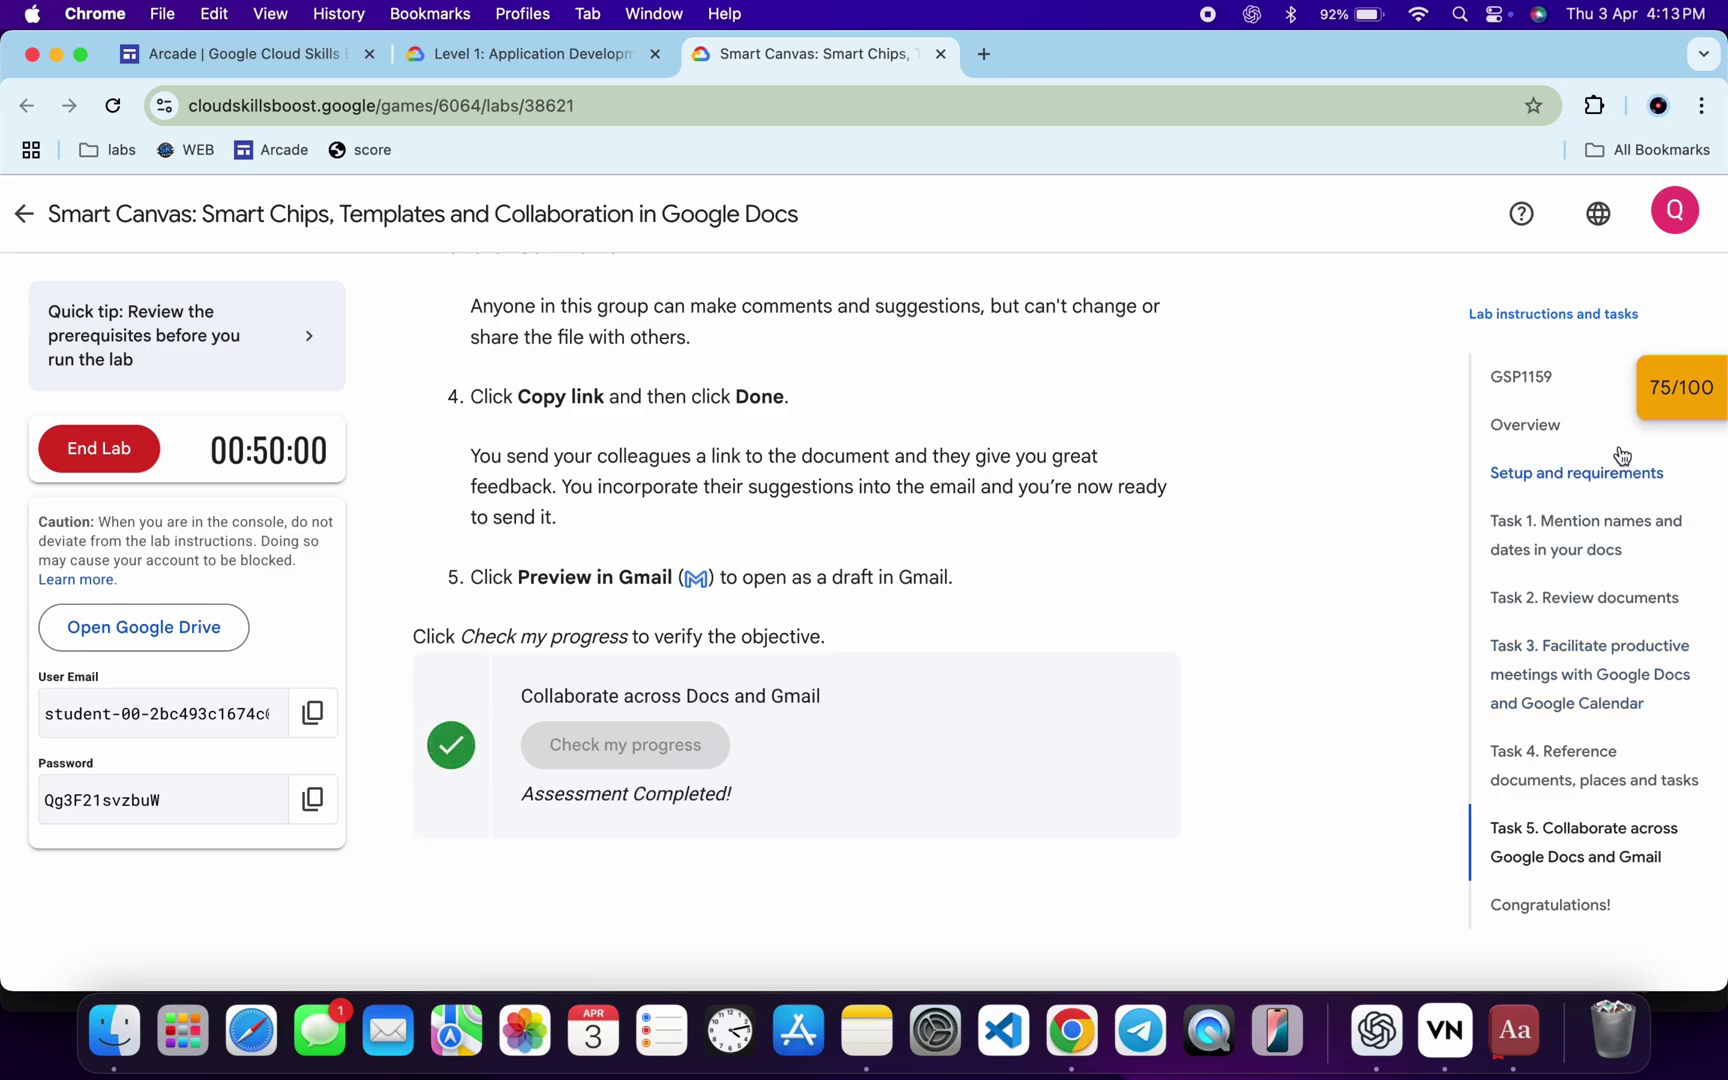
left_click(1670, 395)
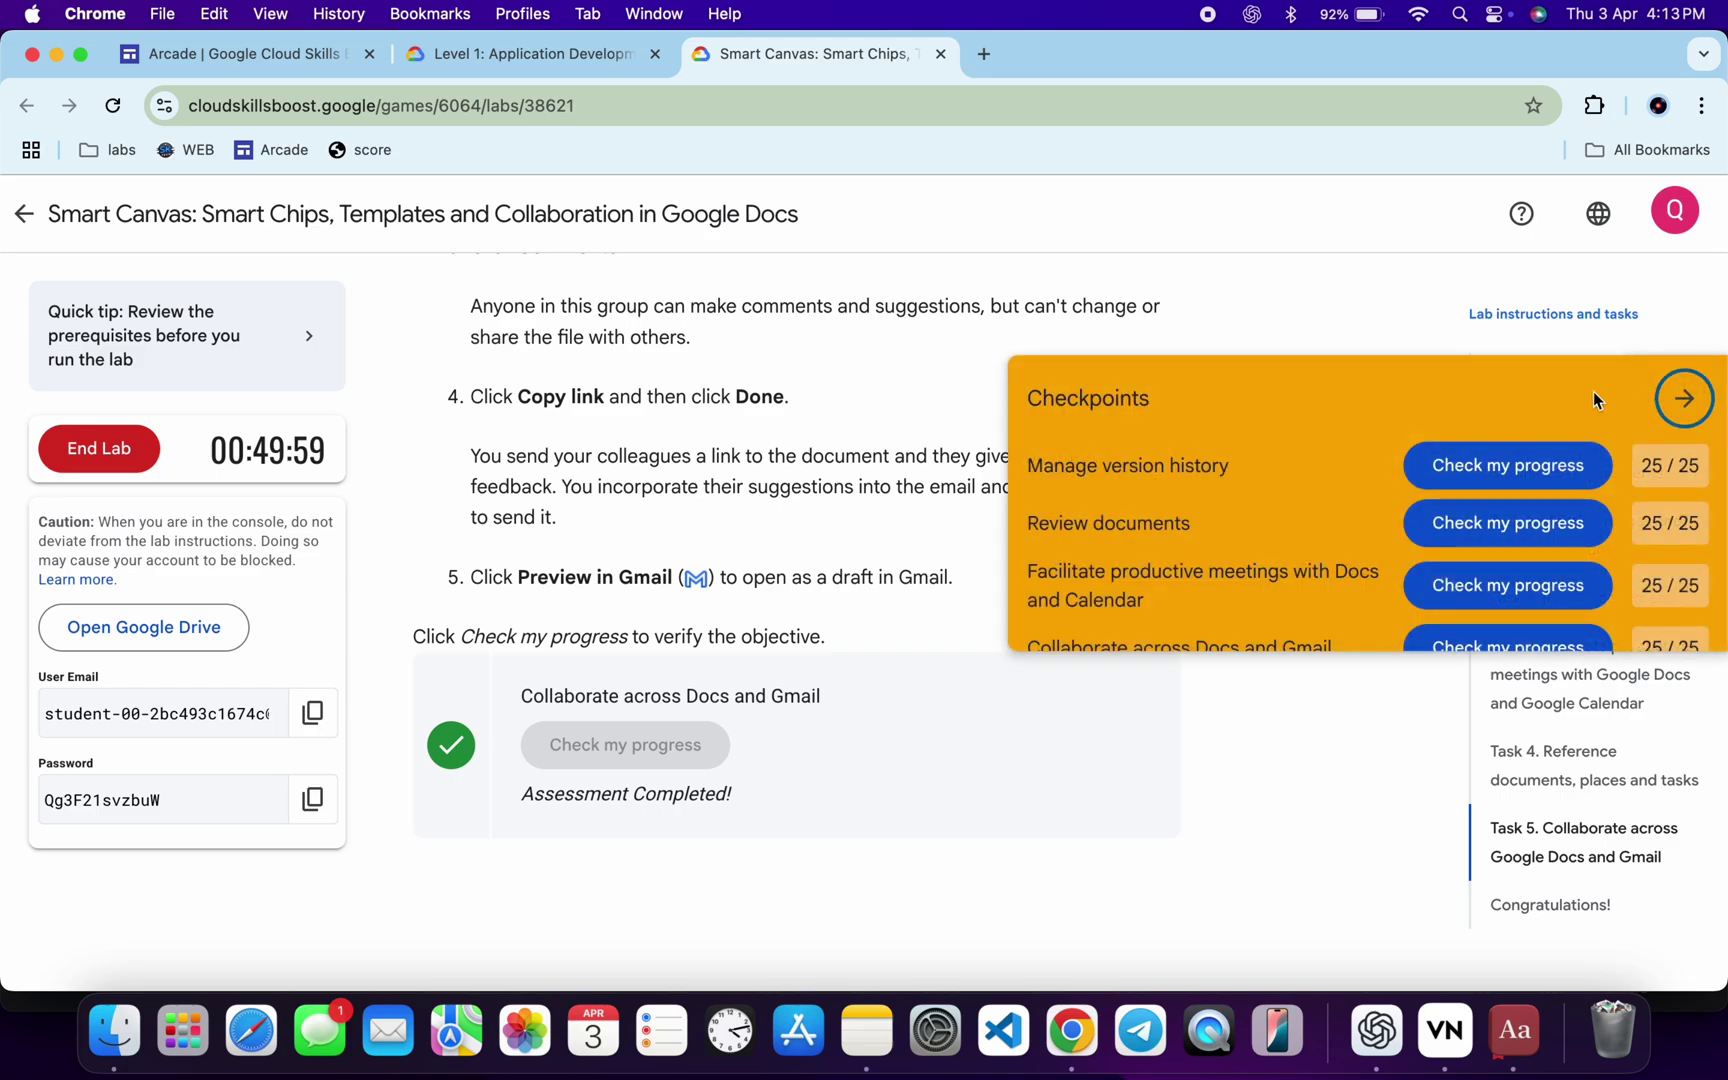
left_click(1688, 400)
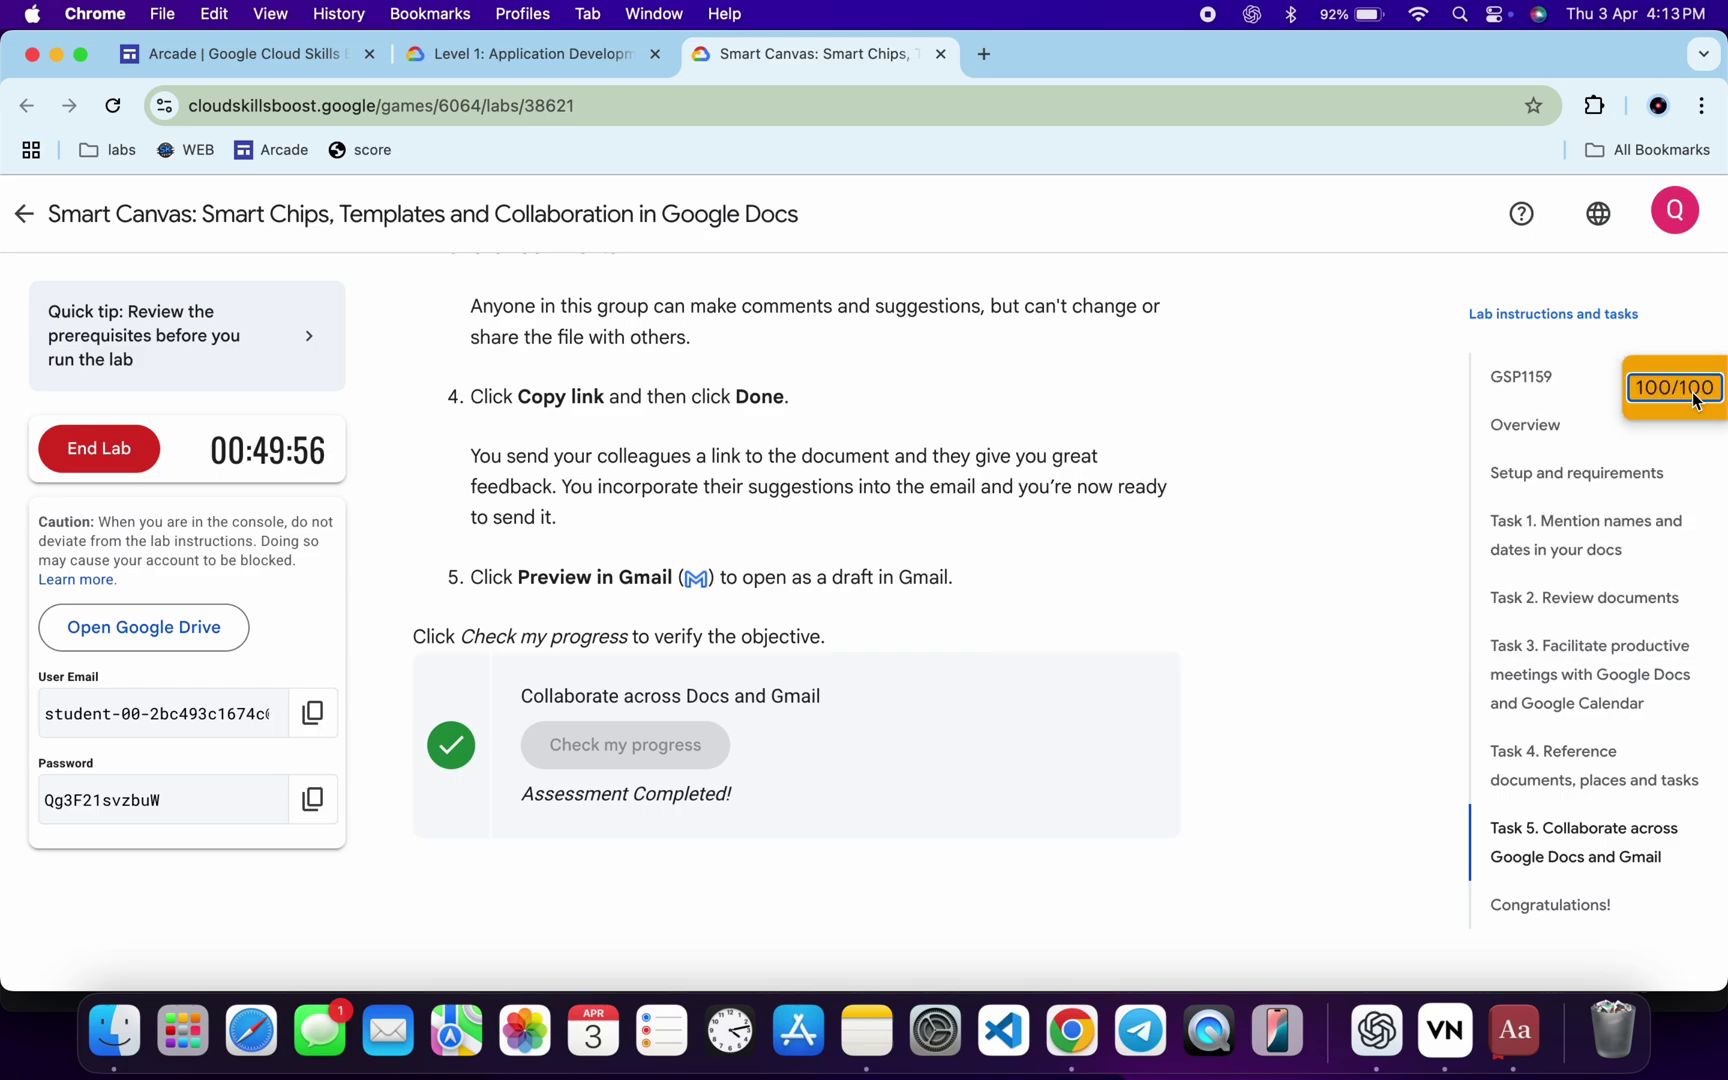
key("super+t")
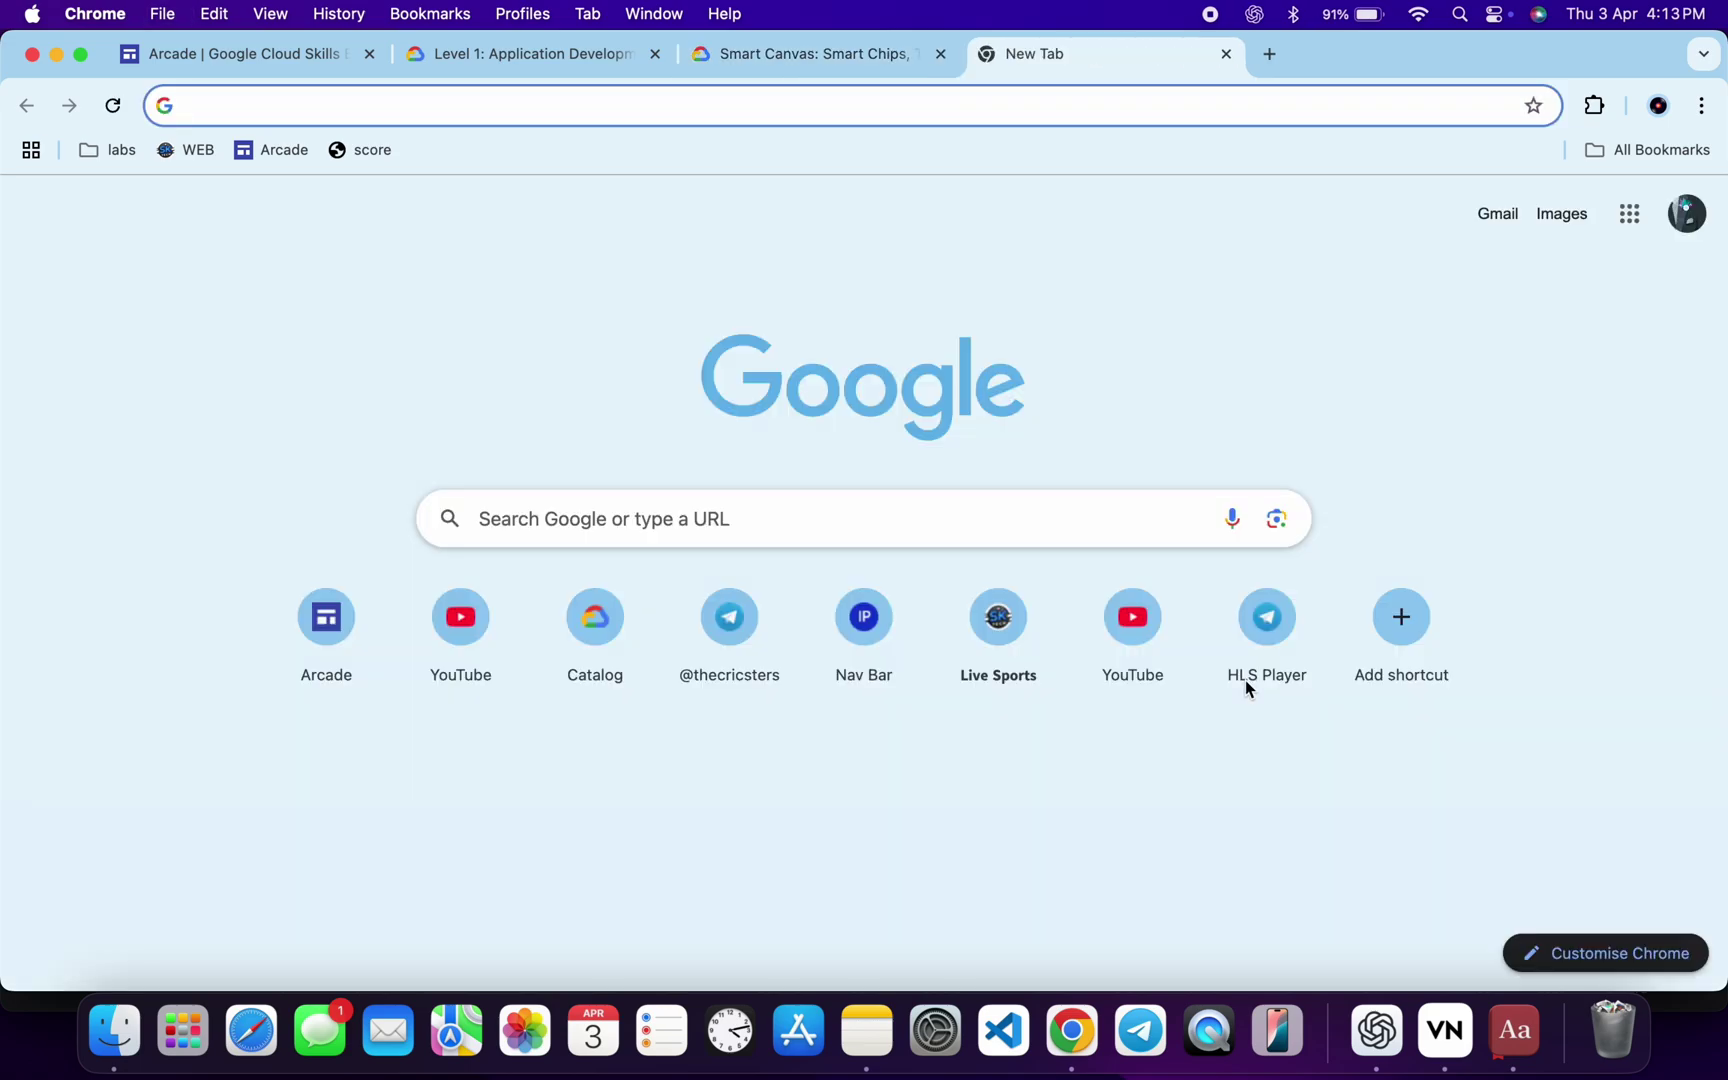
Search Google for 'how to enable check my progress button on qwiklabs', then return to the lab tab.
type("how to enable")
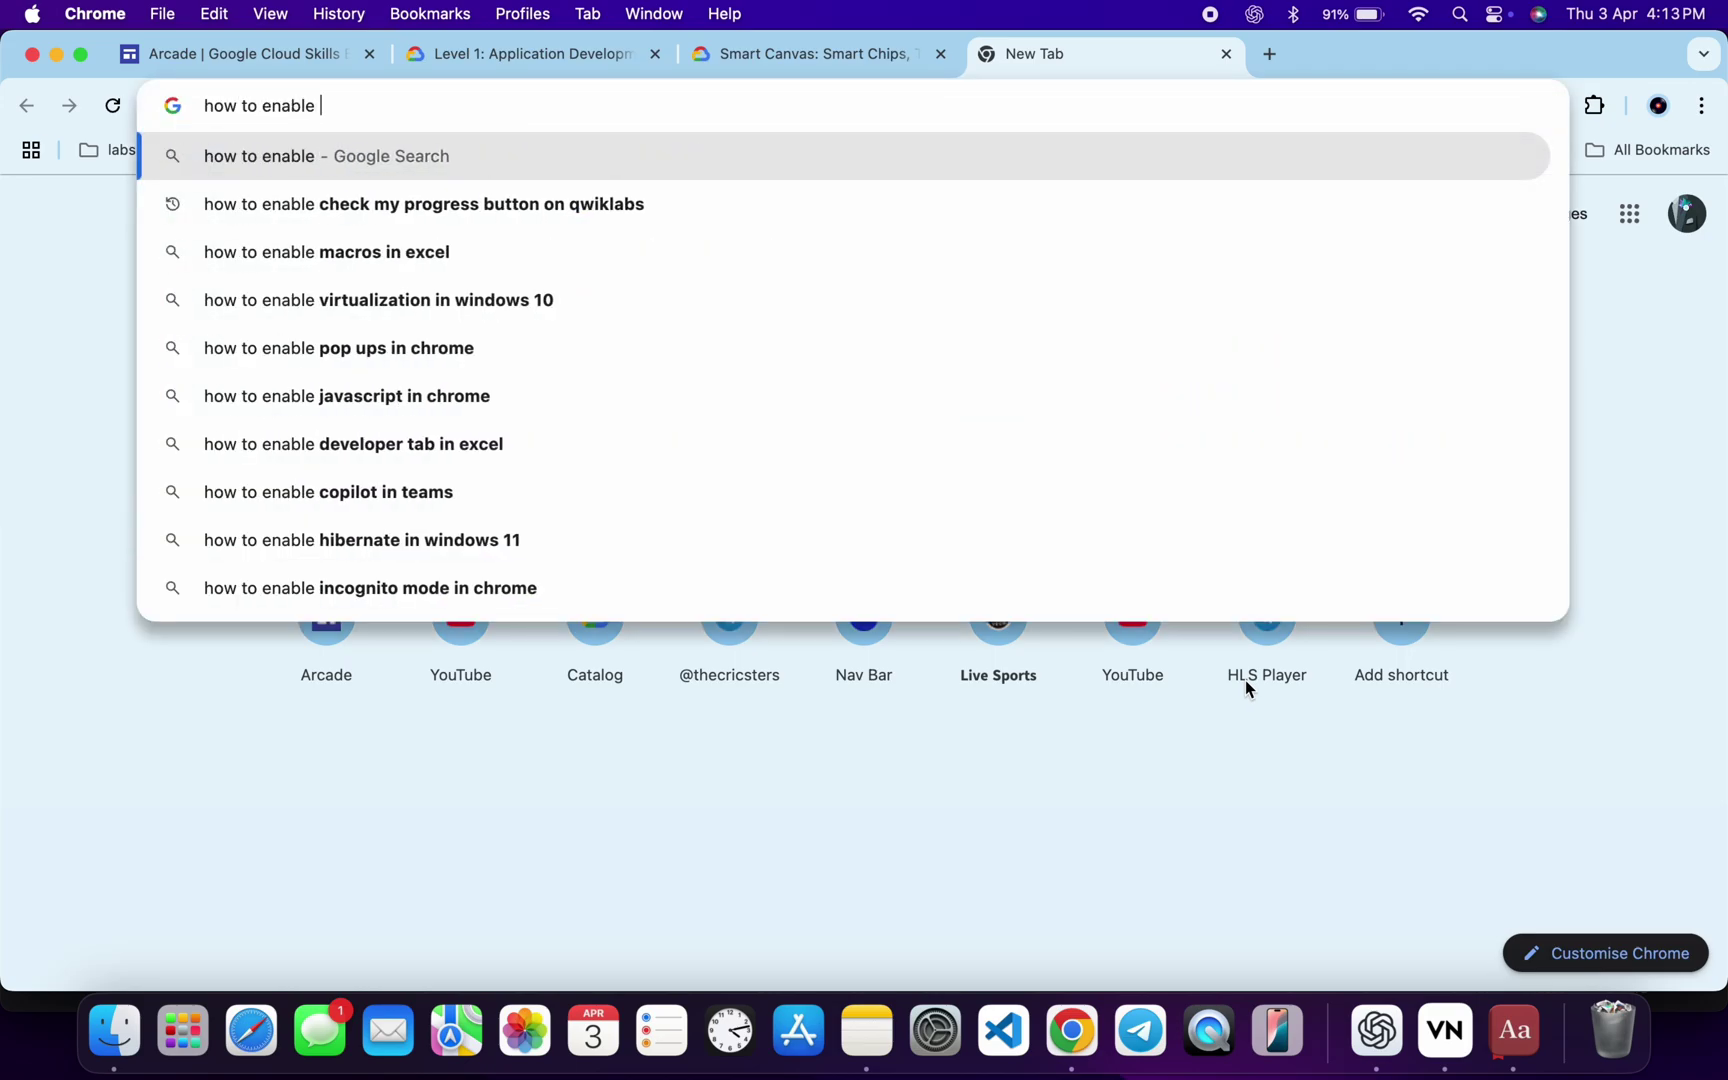
key("Down")
key("Return")
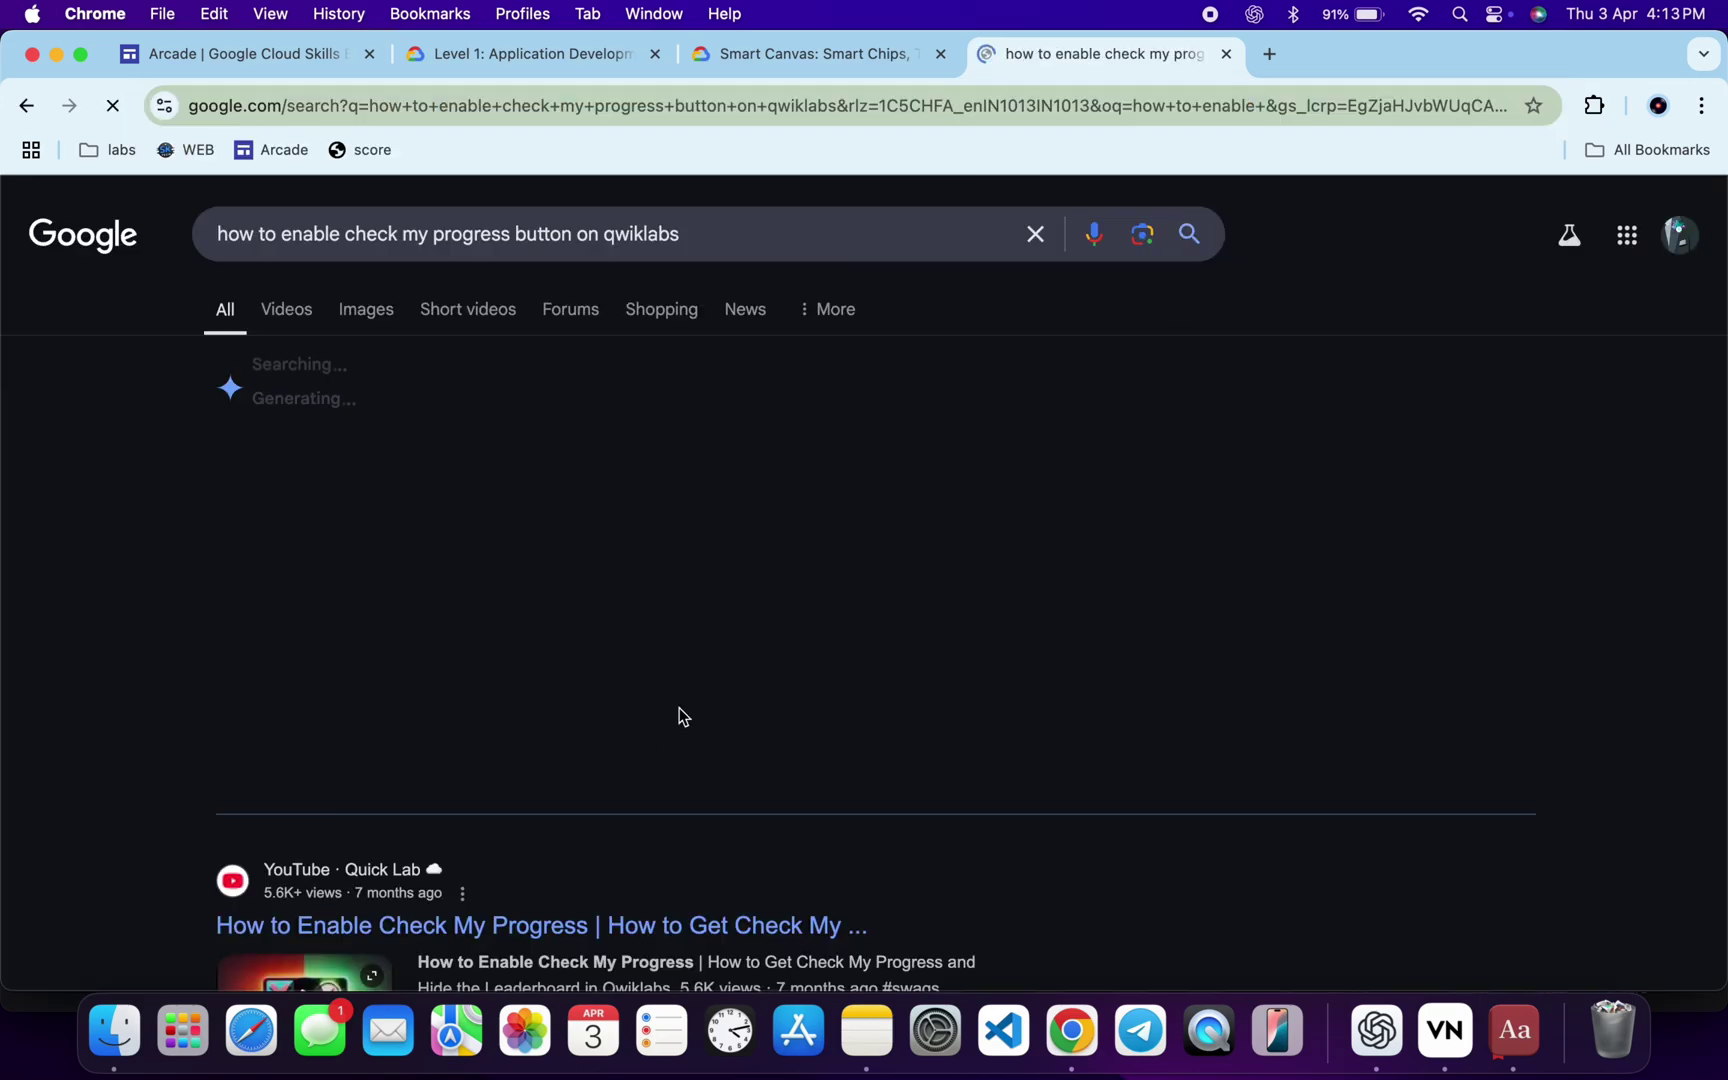
scroll(736, 750, "down", 3)
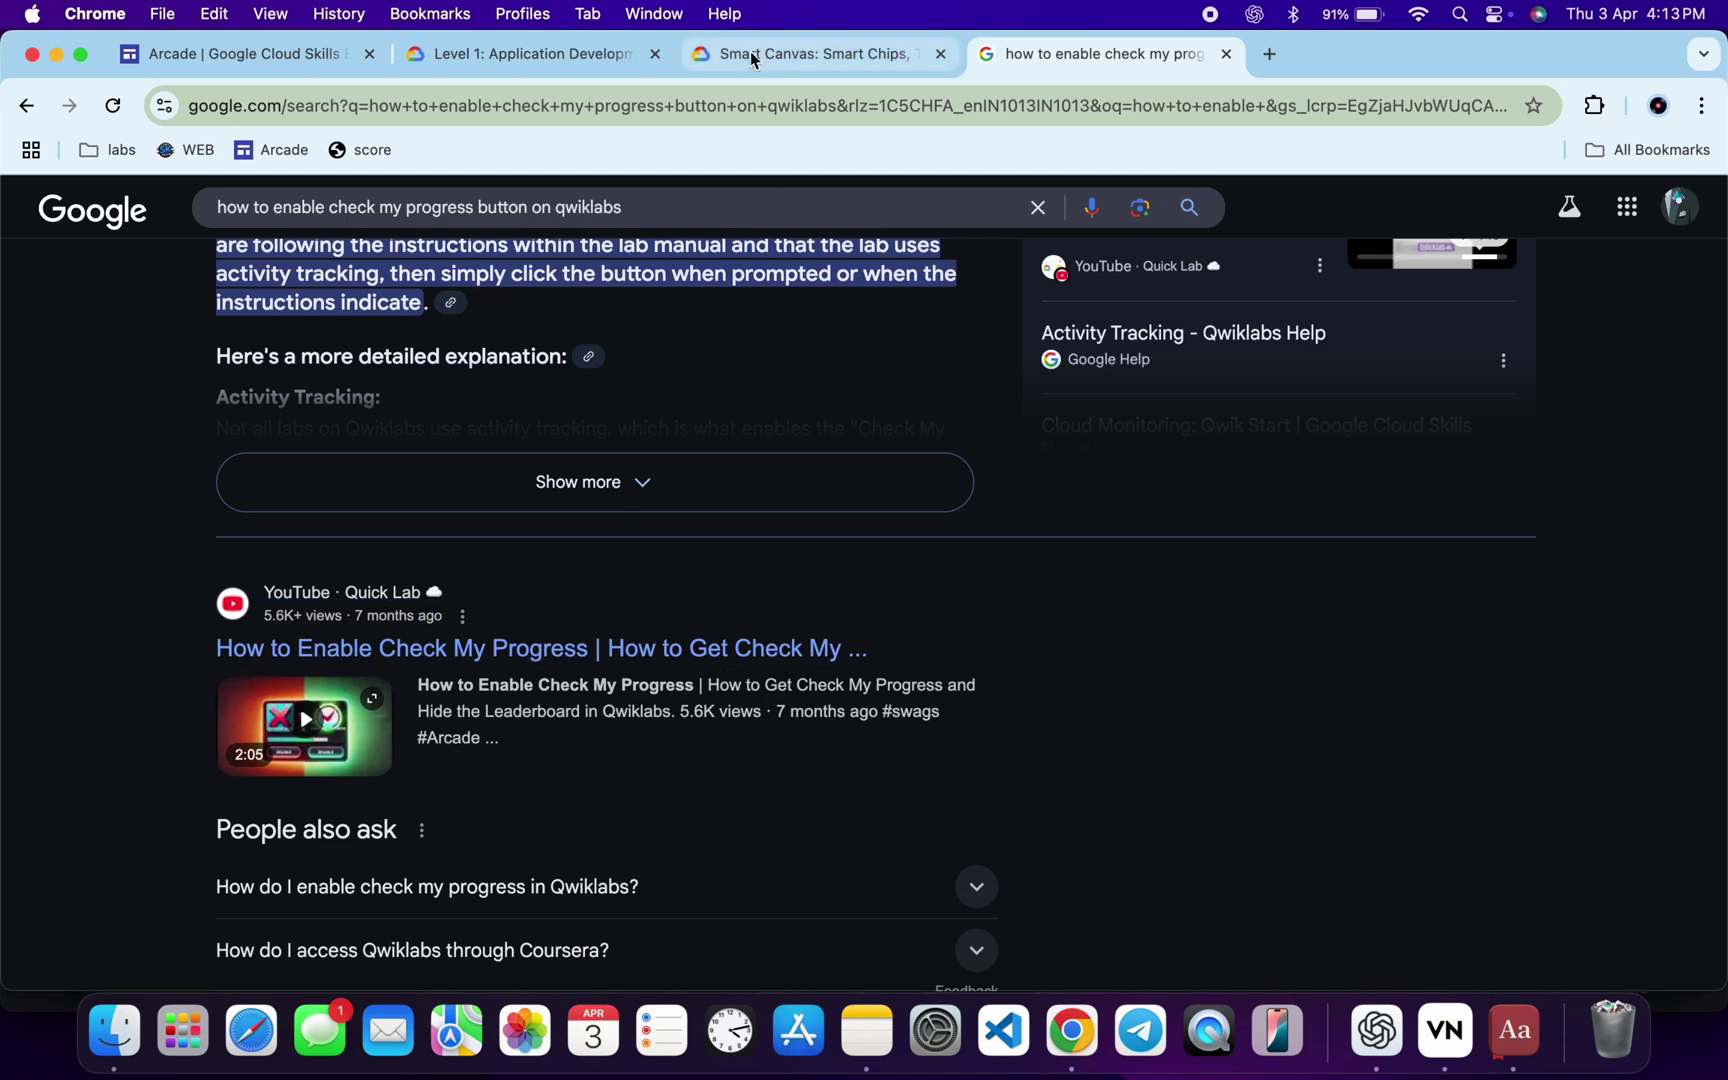
left_click(790, 55)
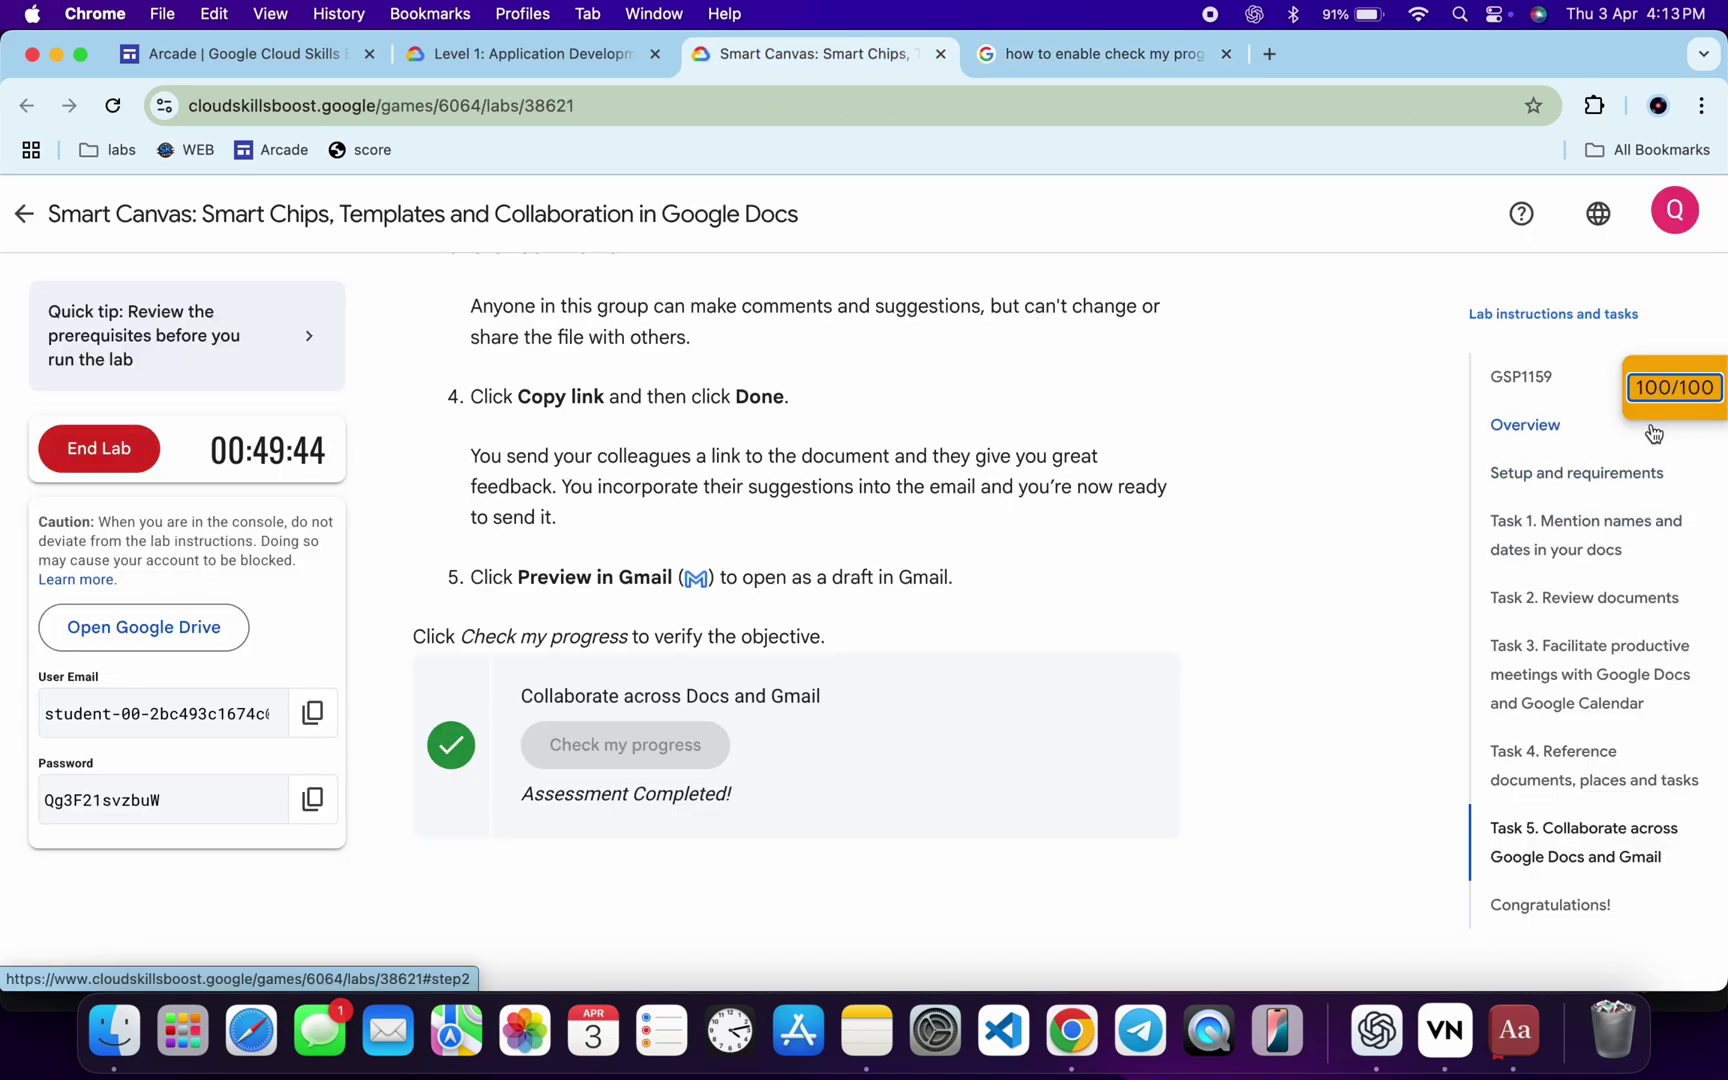
Jump to the GSP1159 title at the top of the lab instructions.
left_click(1520, 385)
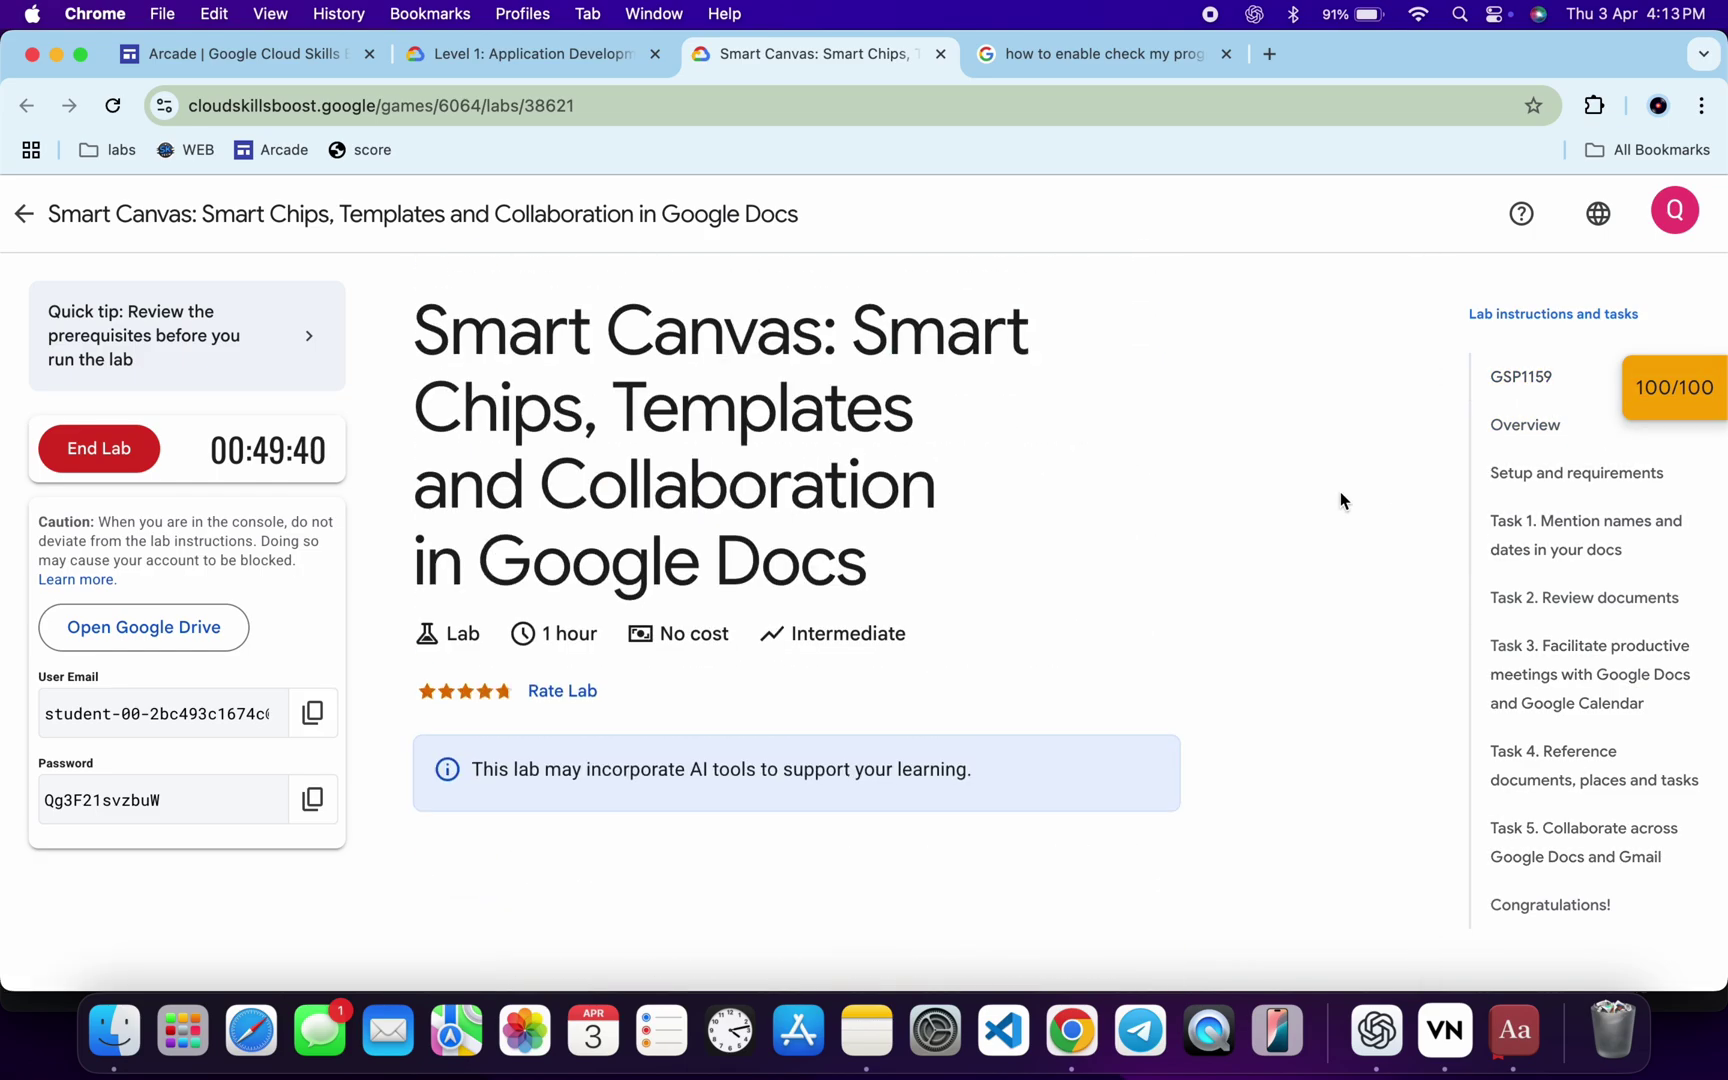